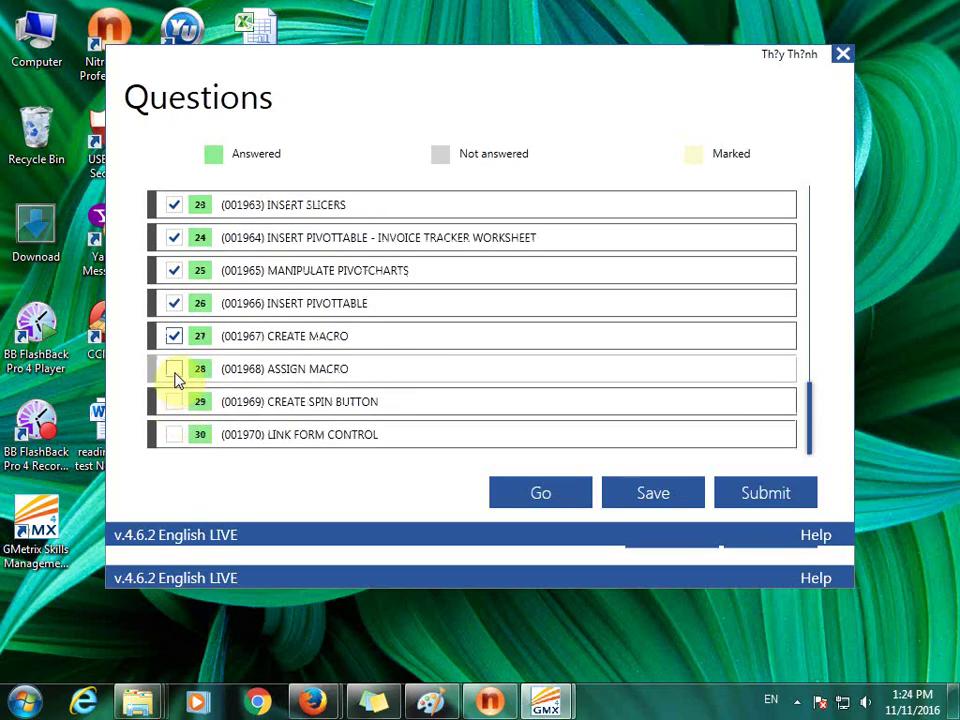
Tick questions 28, 29 and 30 in the question list and start the practice test
{"action": "left_click", "coordinate": [174, 370]}
{"action": "left_click", "coordinate": [174, 402]}
{"action": "left_click", "coordinate": [174, 434]}
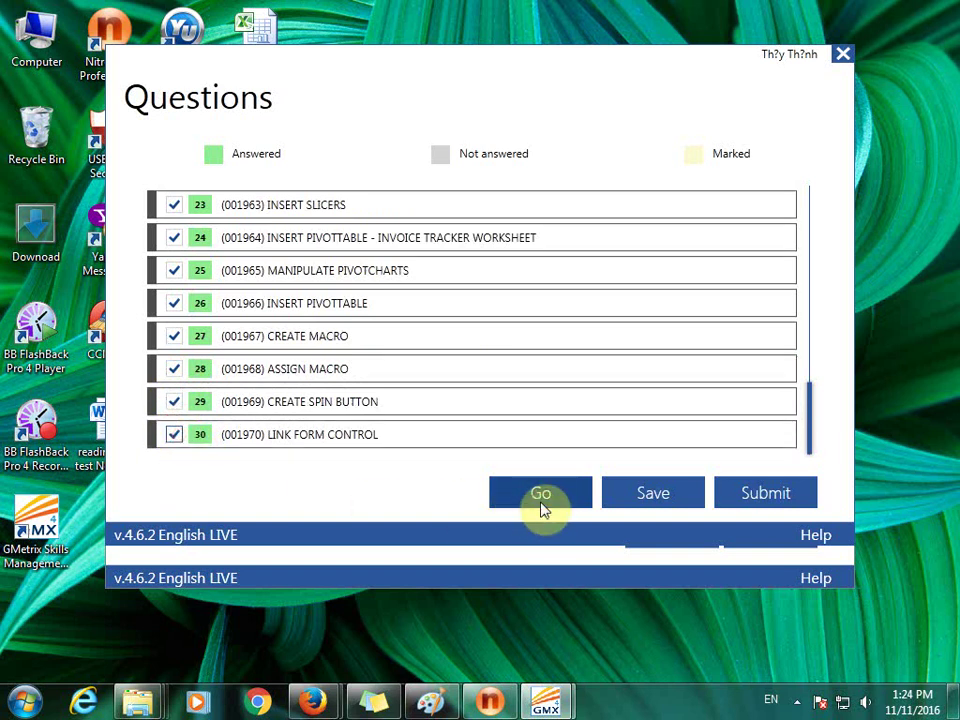
{"action": "left_click", "coordinate": [542, 495]}
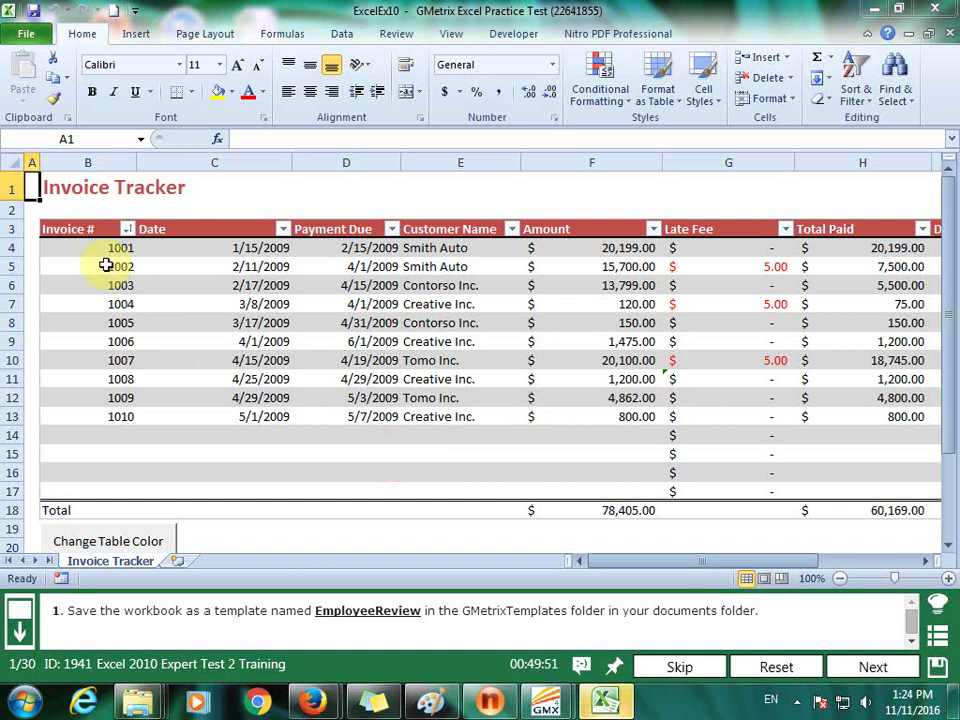
Save the workbook as Excel Template 'EmployeeReview' in Documents\GMetrixTemplates and submit
{"action": "left_click", "coordinate": [26, 33]}
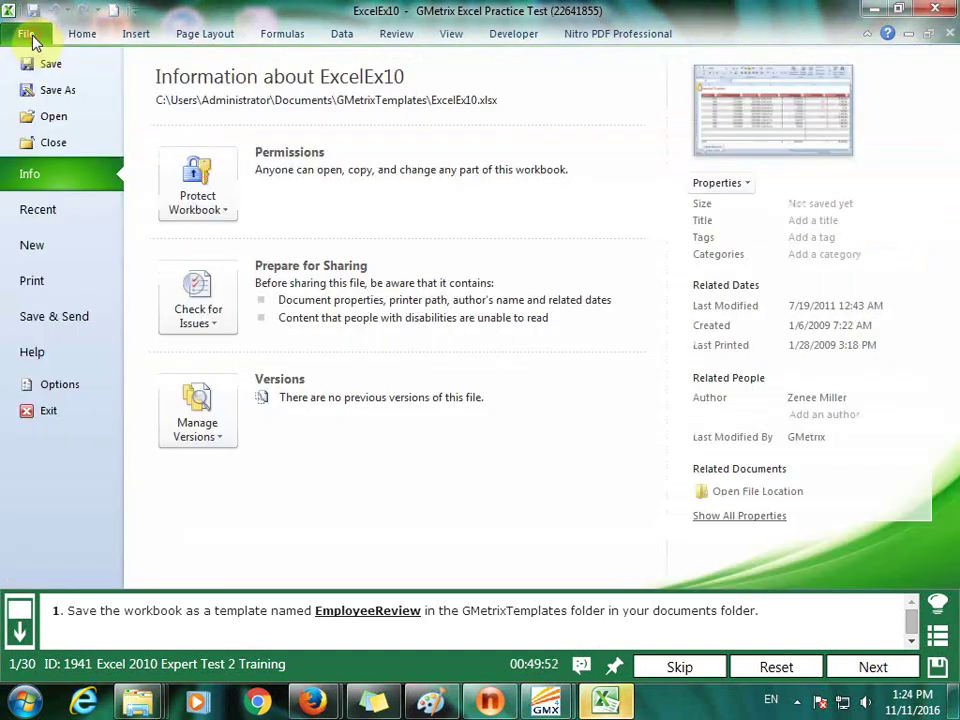
{"action": "left_click", "coordinate": [57, 90]}
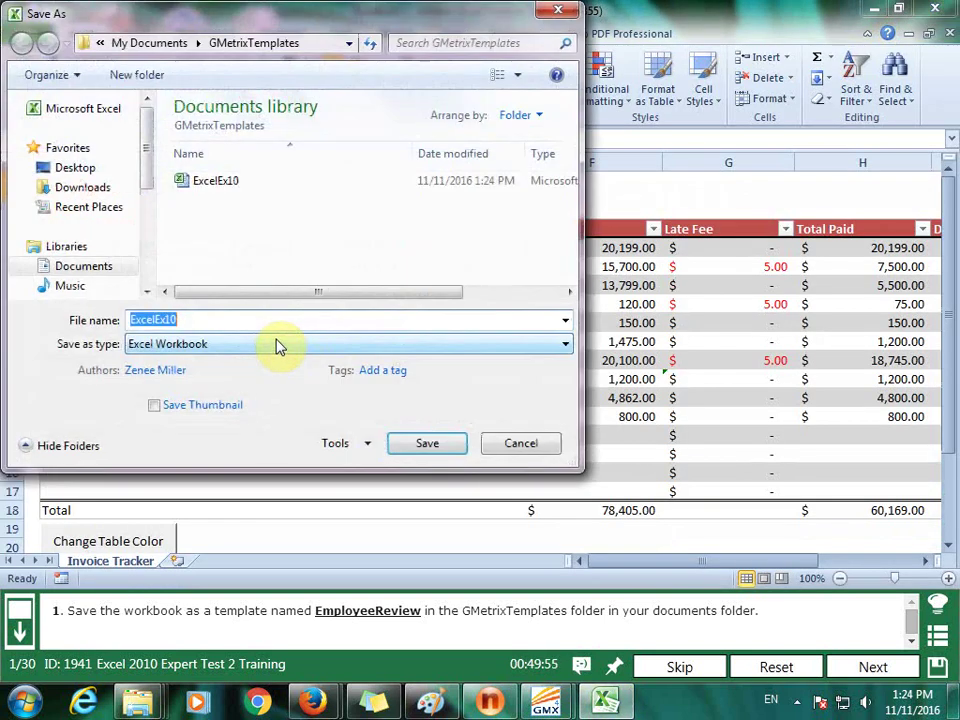
{"action": "left_click", "coordinate": [268, 346]}
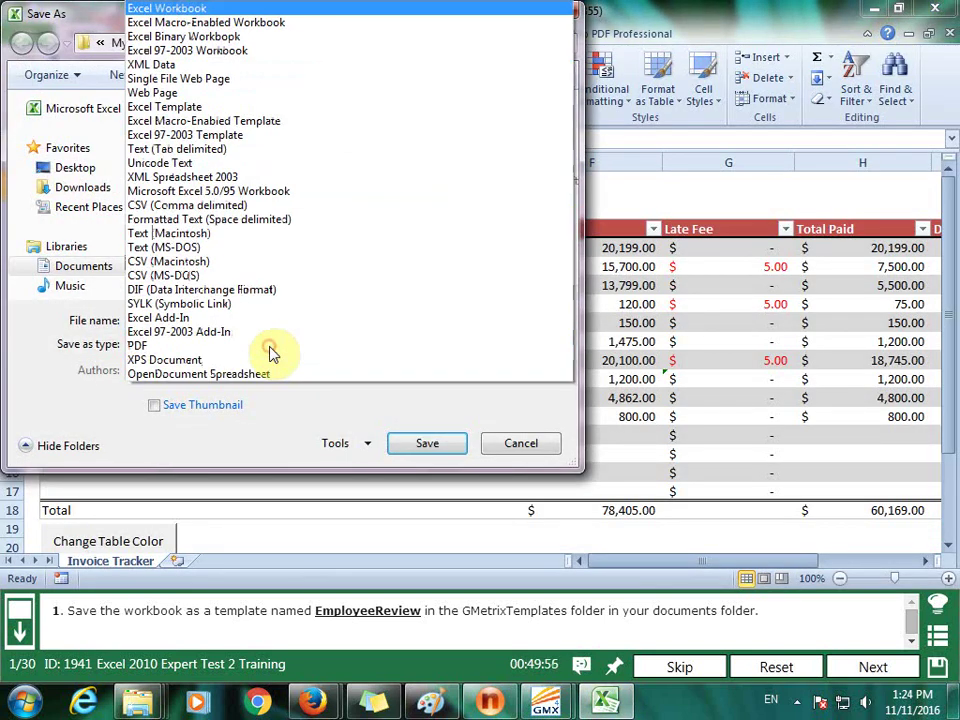
{"action": "left_click", "coordinate": [210, 107]}
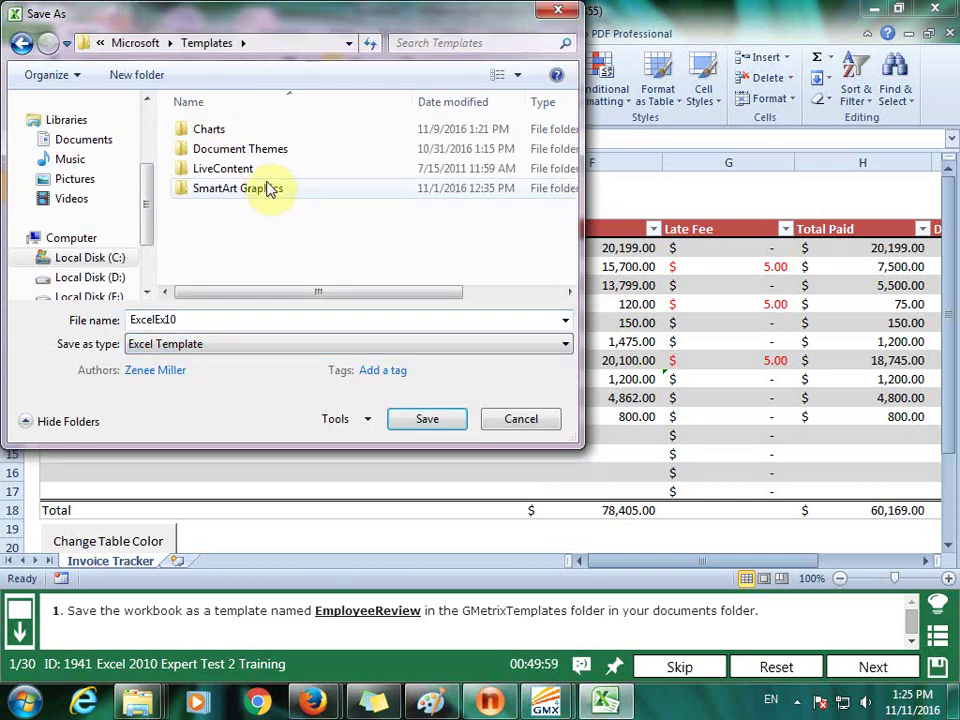
{"action": "left_click", "coordinate": [80, 145]}
{"action": "double_click", "coordinate": [259, 199]}
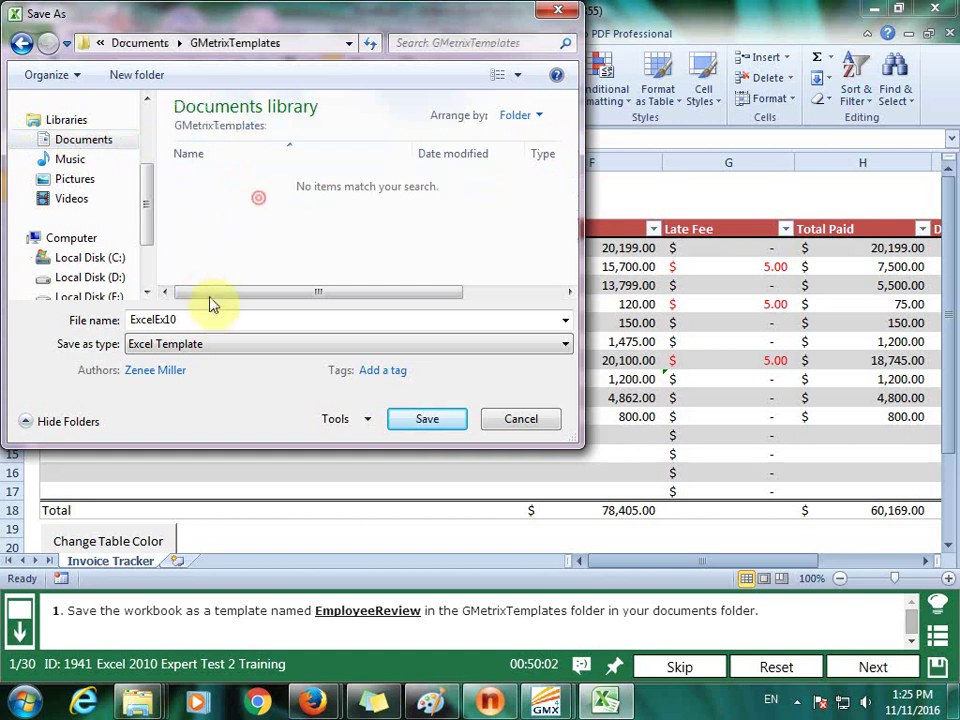
{"action": "double_click", "coordinate": [212, 316]}
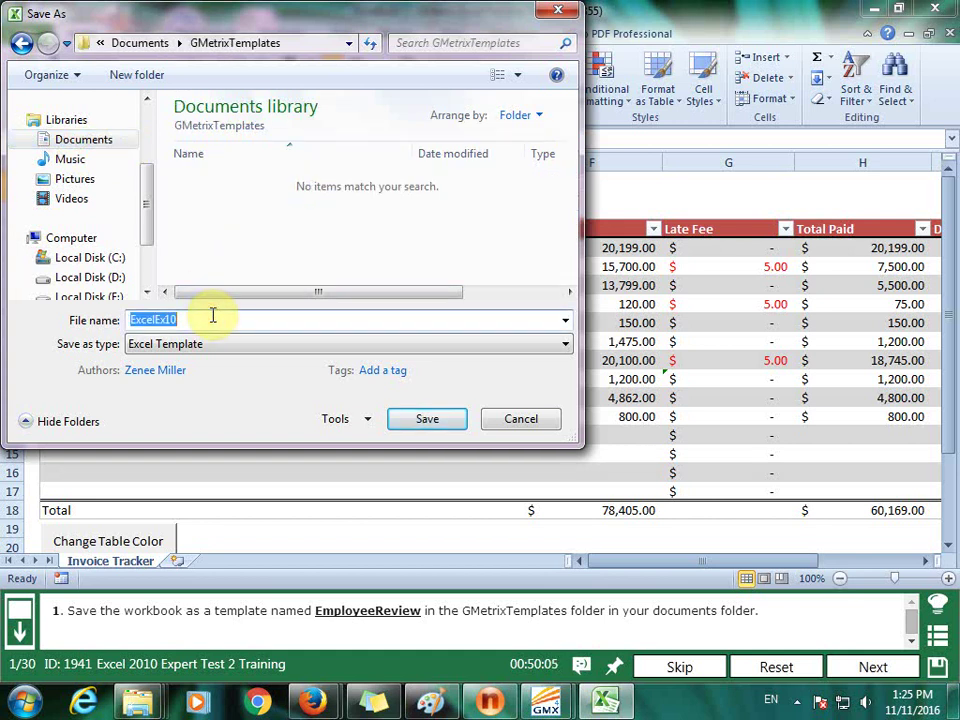
{"action": "type", "text": "EmployeeReview"}
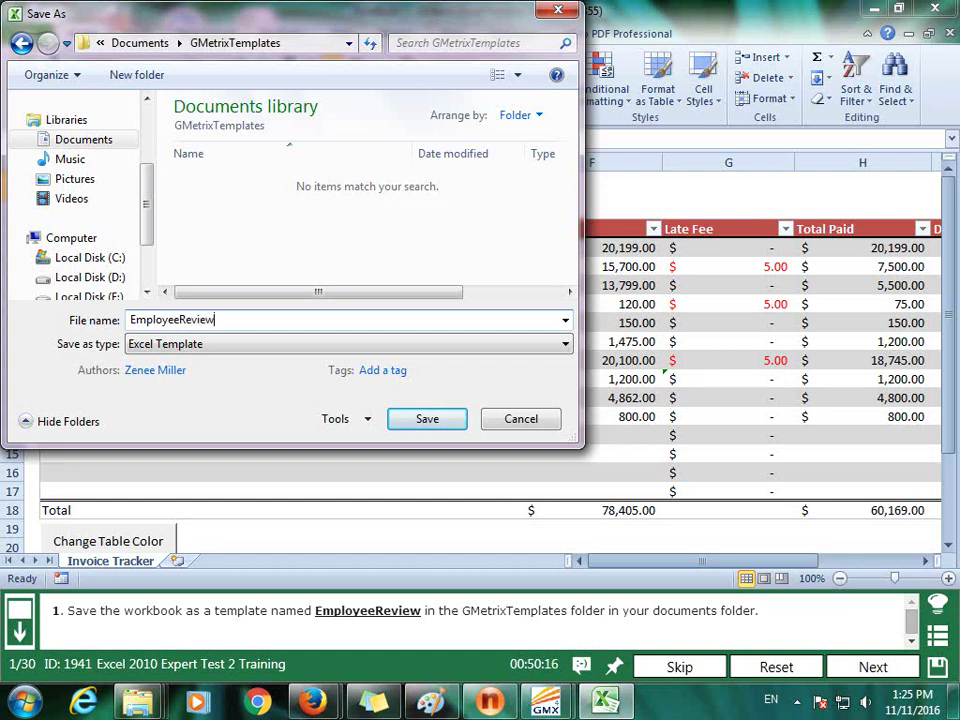
{"action": "left_click", "coordinate": [447, 421]}
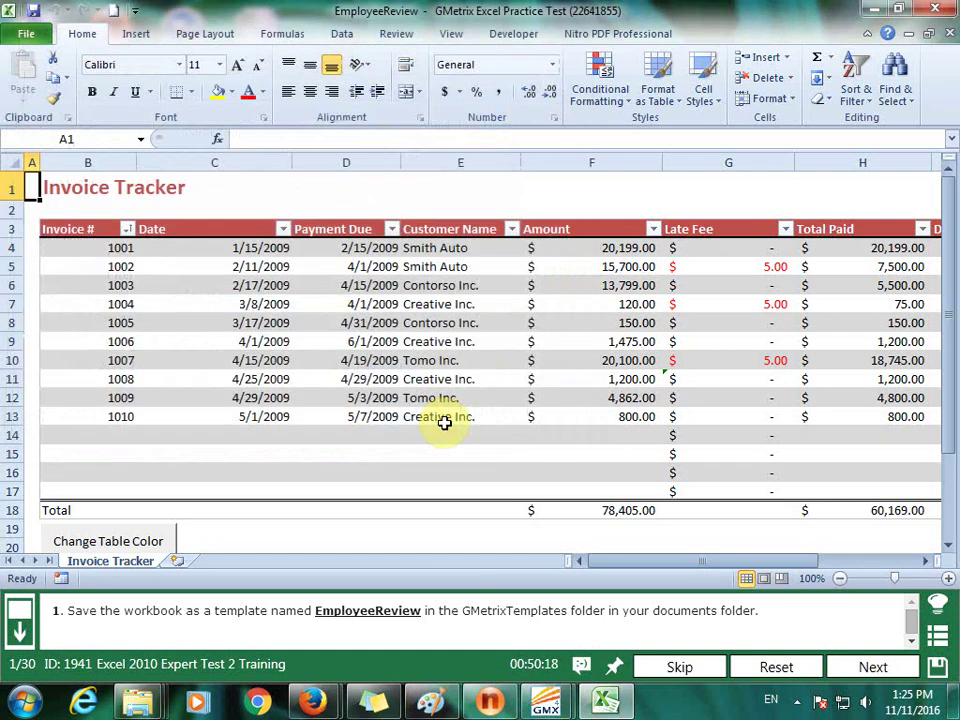
{"action": "left_click", "coordinate": [869, 666]}
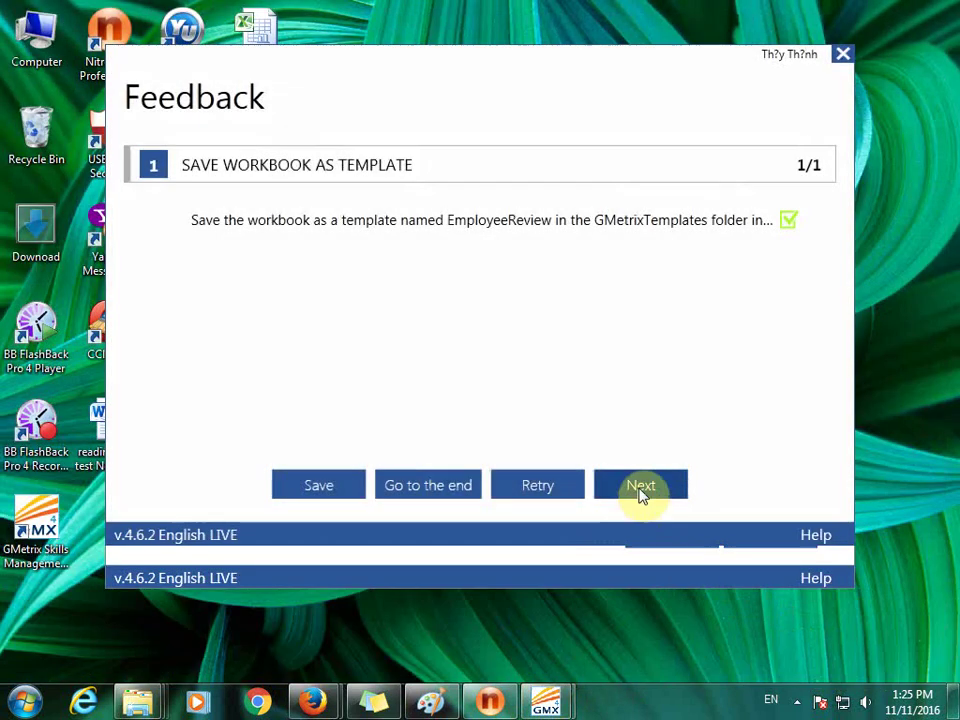
Go to the next question and select Reviewer in the custom advanced document properties
{"action": "left_click", "coordinate": [642, 488]}
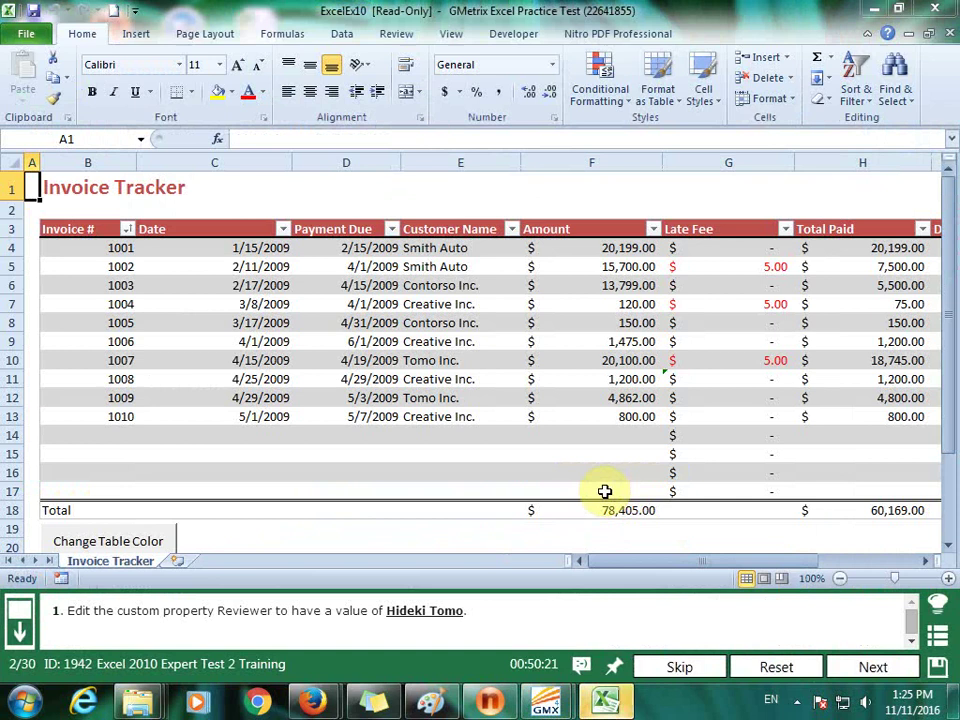
{"action": "left_click", "coordinate": [30, 35]}
{"action": "left_click", "coordinate": [735, 184]}
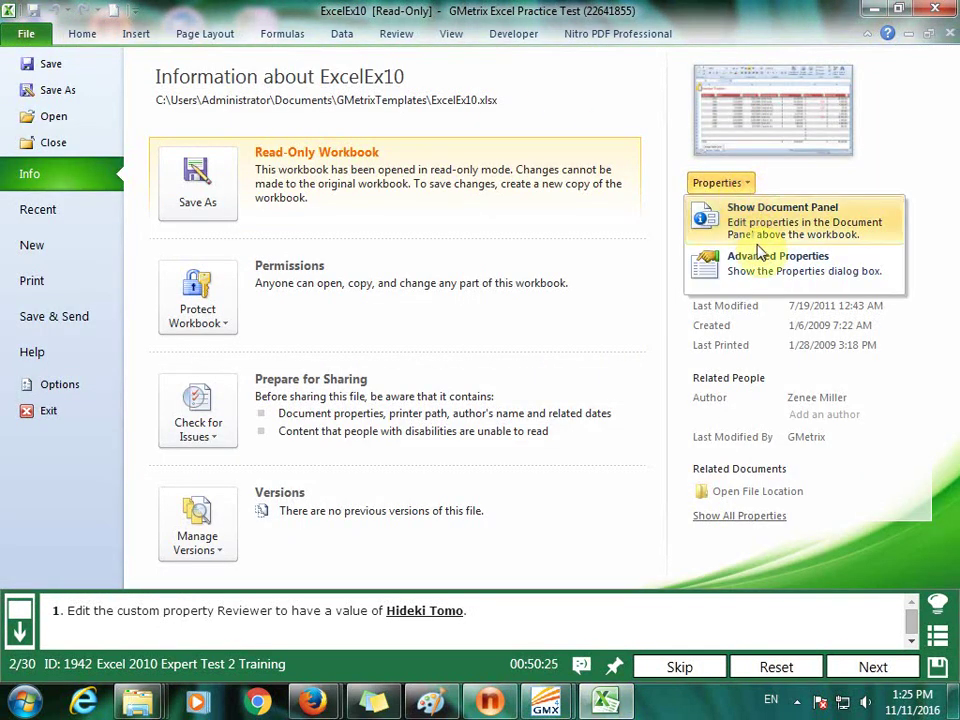
{"action": "left_click", "coordinate": [760, 262]}
{"action": "left_click", "coordinate": [272, 66]}
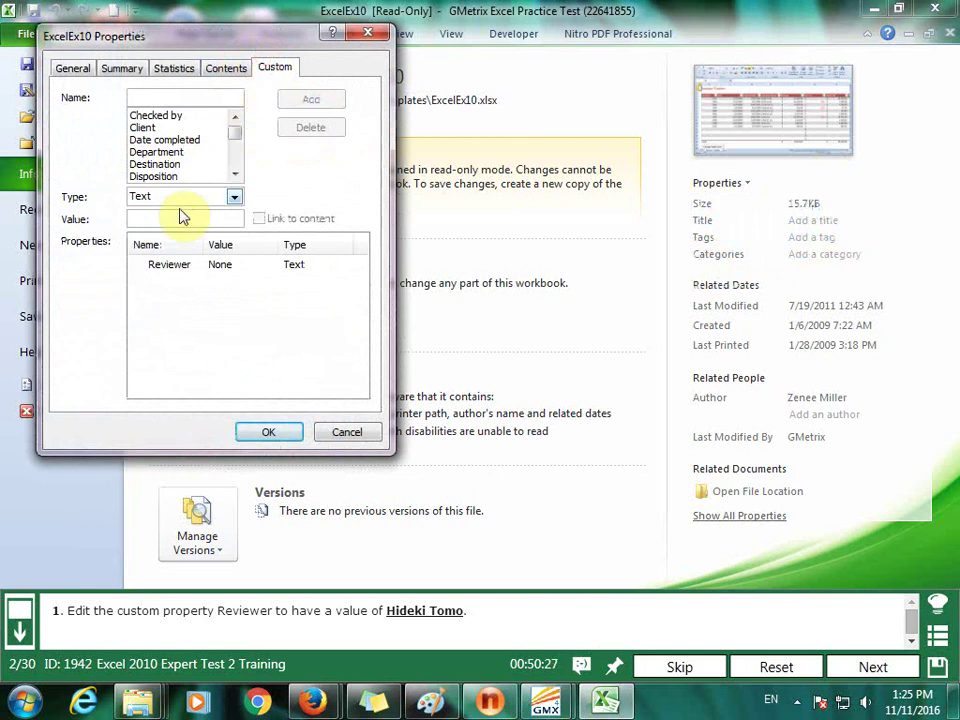
{"action": "left_click", "coordinate": [168, 264]}
Replace the Reviewer value with the reviewer's name, apply it, and submit the task
{"action": "double_click", "coordinate": [150, 218]}
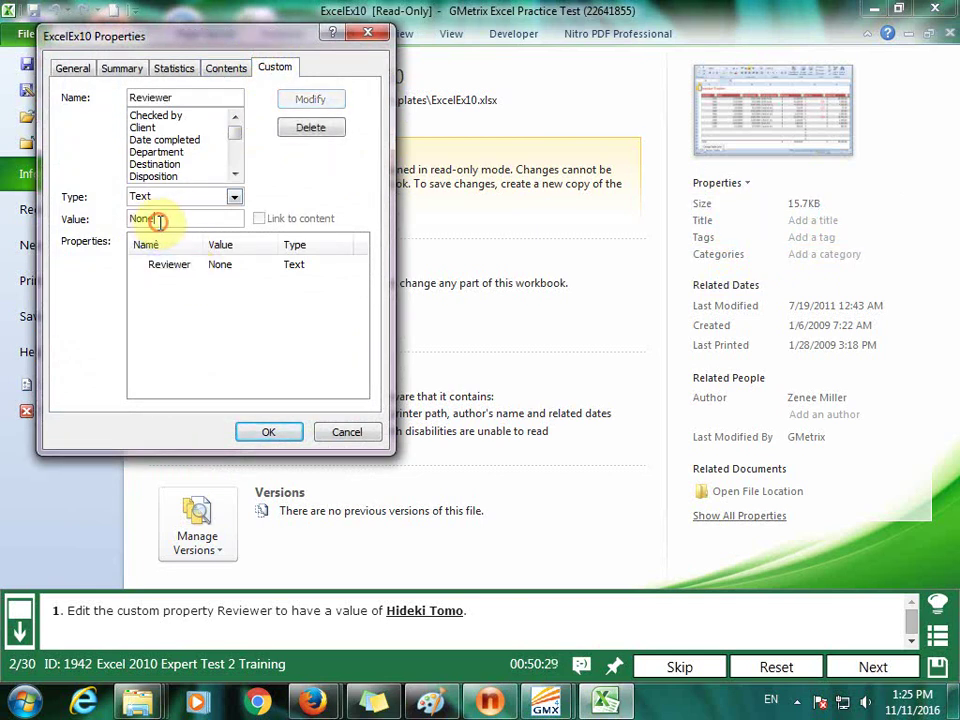
{"action": "type", "text": "Hideki Tomo"}
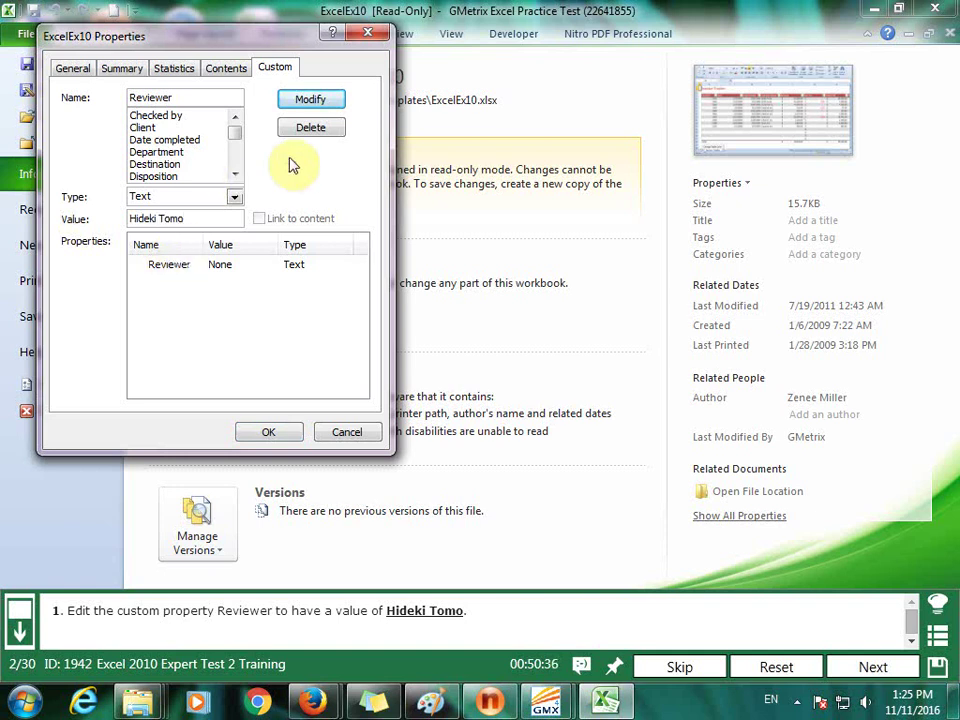
{"action": "left_click", "coordinate": [300, 97]}
{"action": "left_click", "coordinate": [297, 440]}
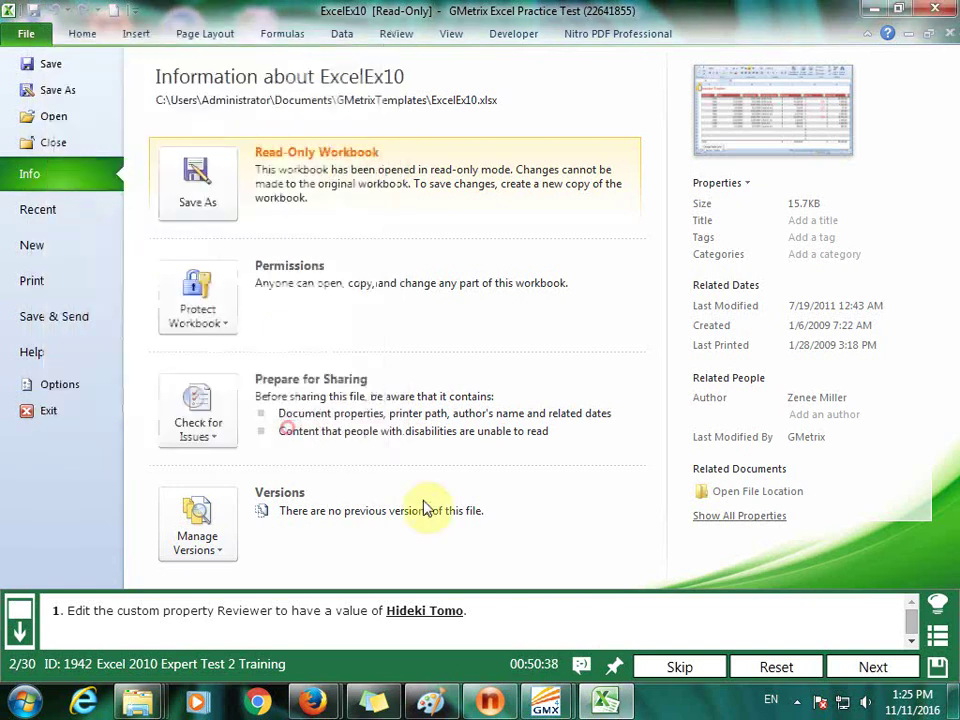
{"action": "left_click", "coordinate": [872, 670]}
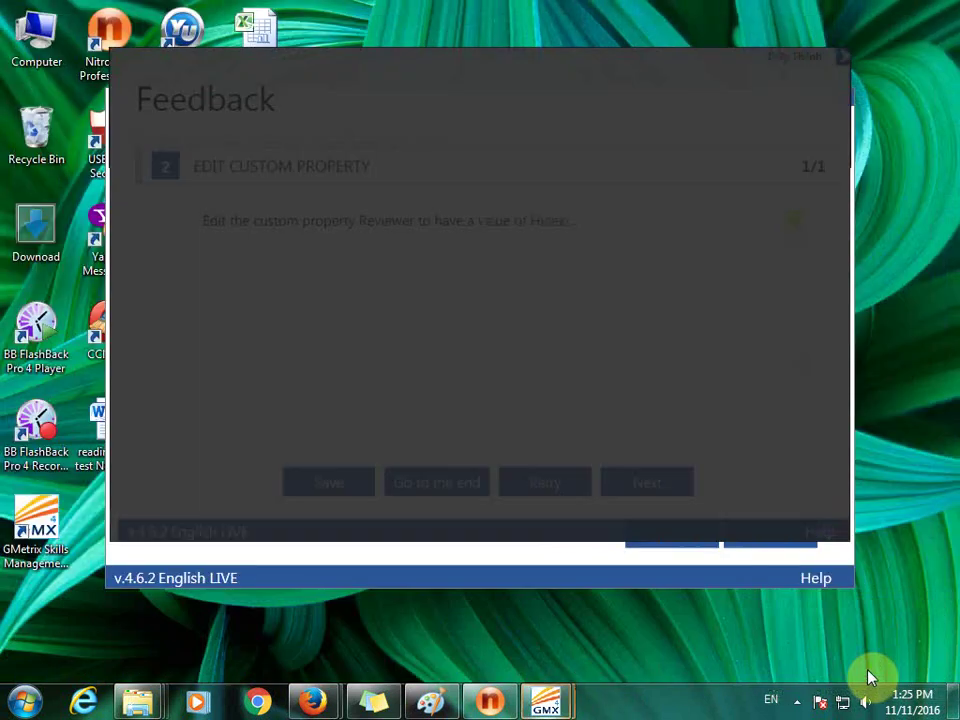
{"action": "left_click", "coordinate": [645, 490]}
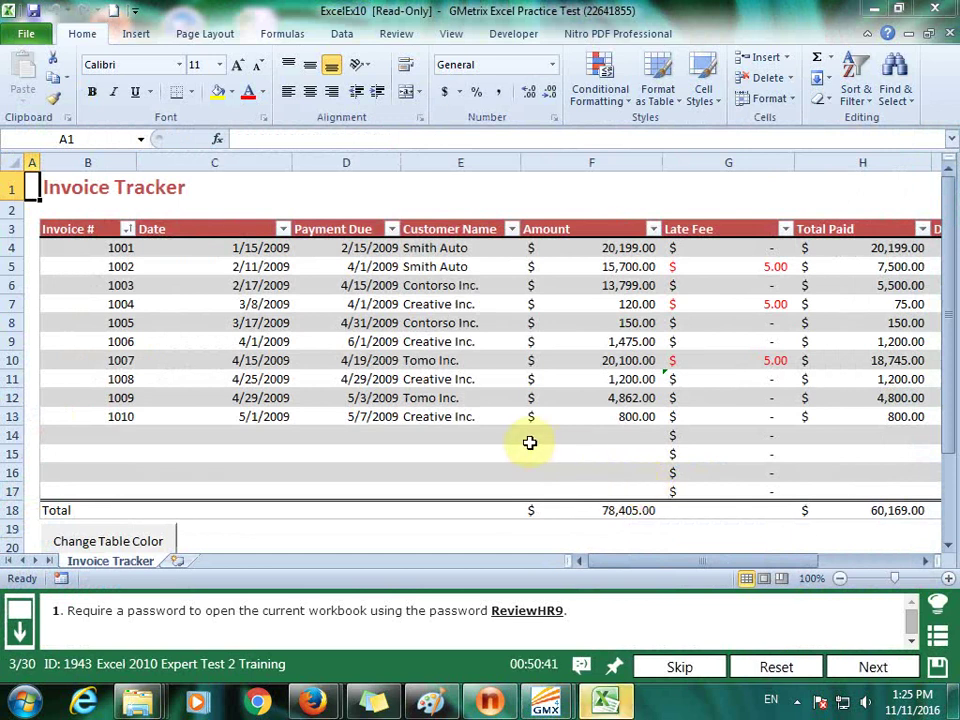
Encrypt the workbook with the task's password, confirm it, and submit the task
{"action": "left_click", "coordinate": [26, 33]}
{"action": "left_click", "coordinate": [220, 320]}
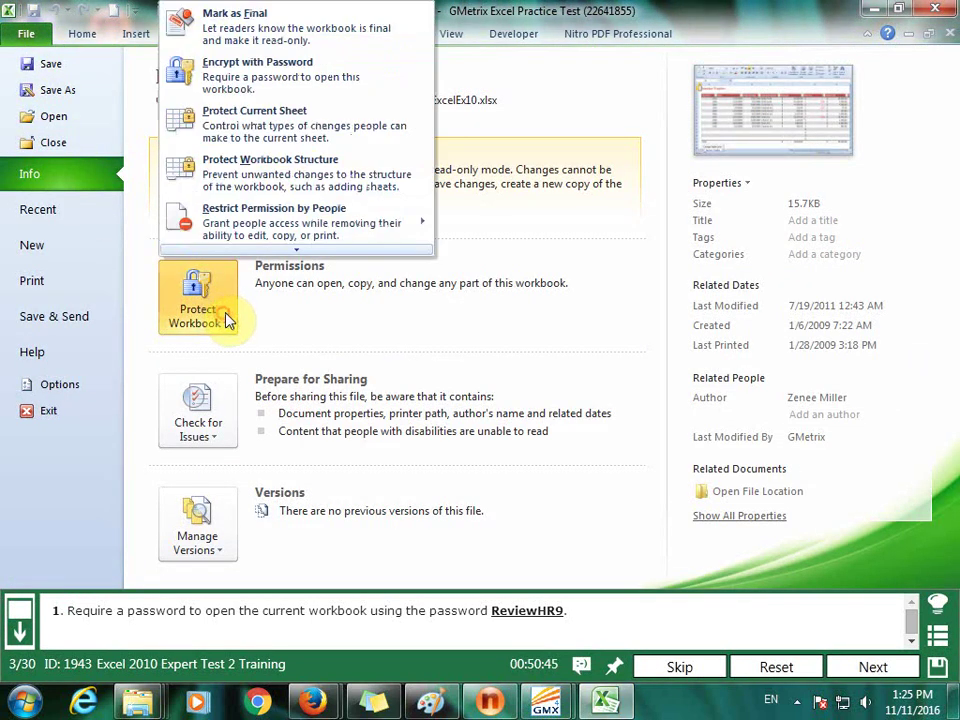
{"action": "left_click", "coordinate": [242, 81]}
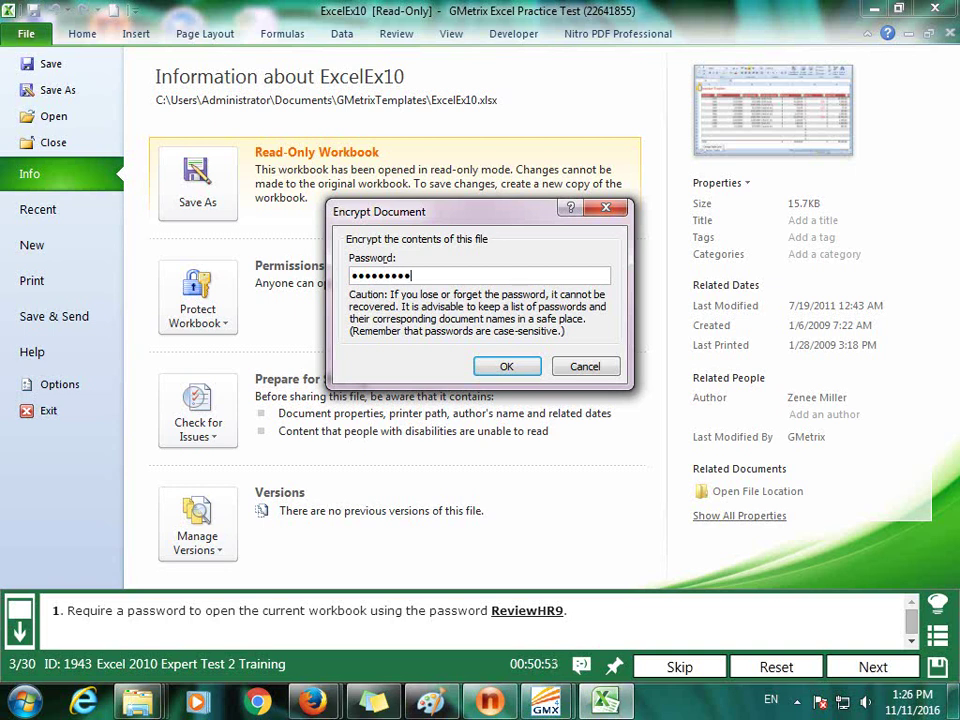
{"action": "left_click", "coordinate": [500, 366]}
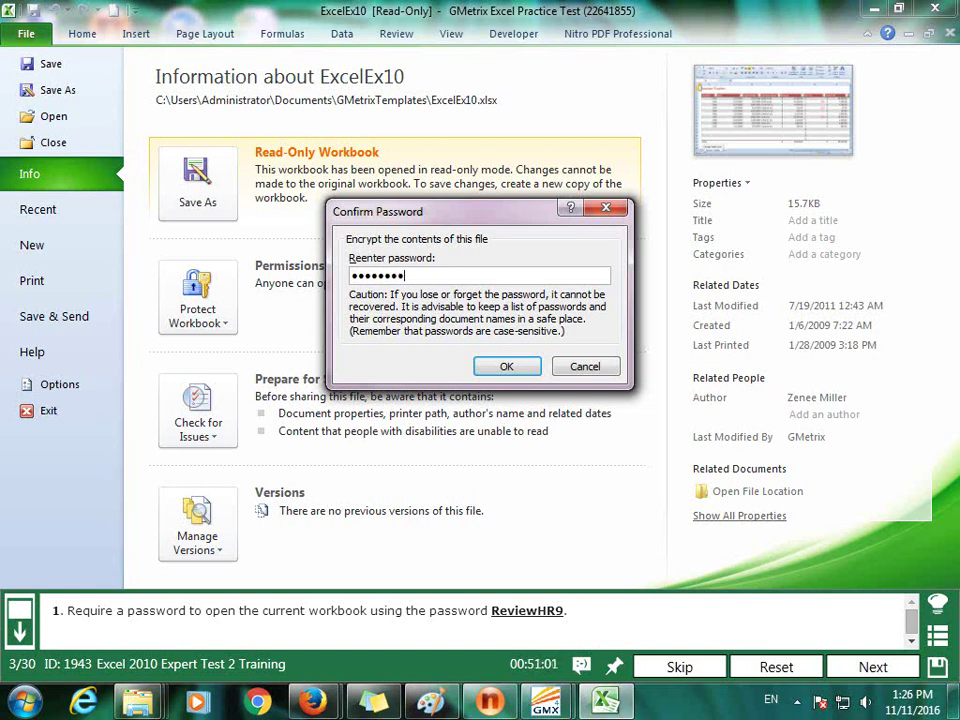
{"action": "left_click", "coordinate": [508, 368]}
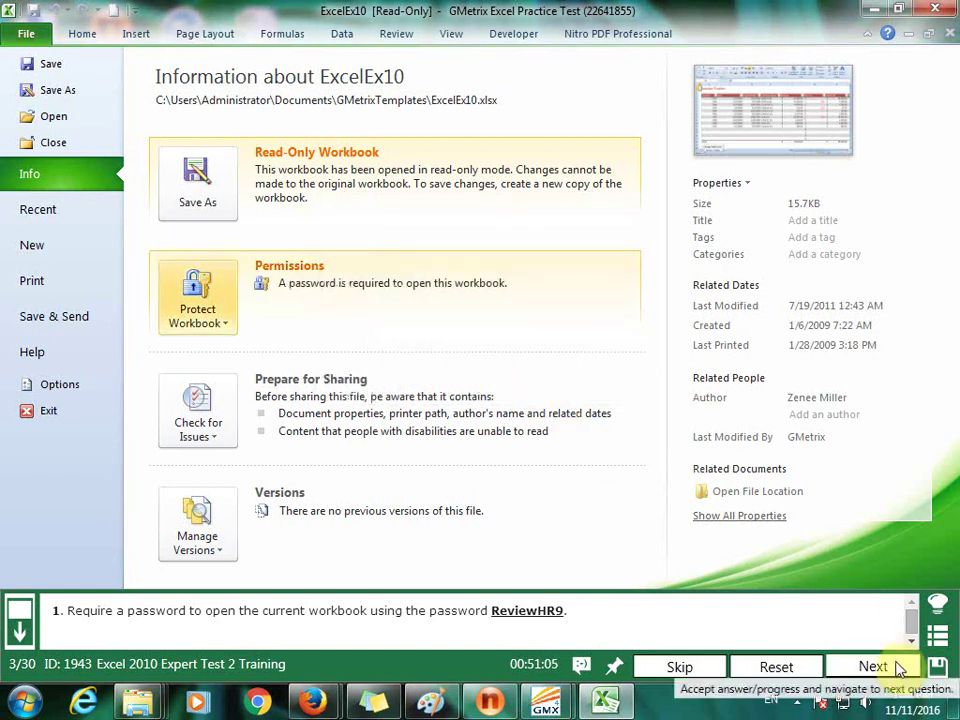
{"action": "left_click", "coordinate": [903, 664]}
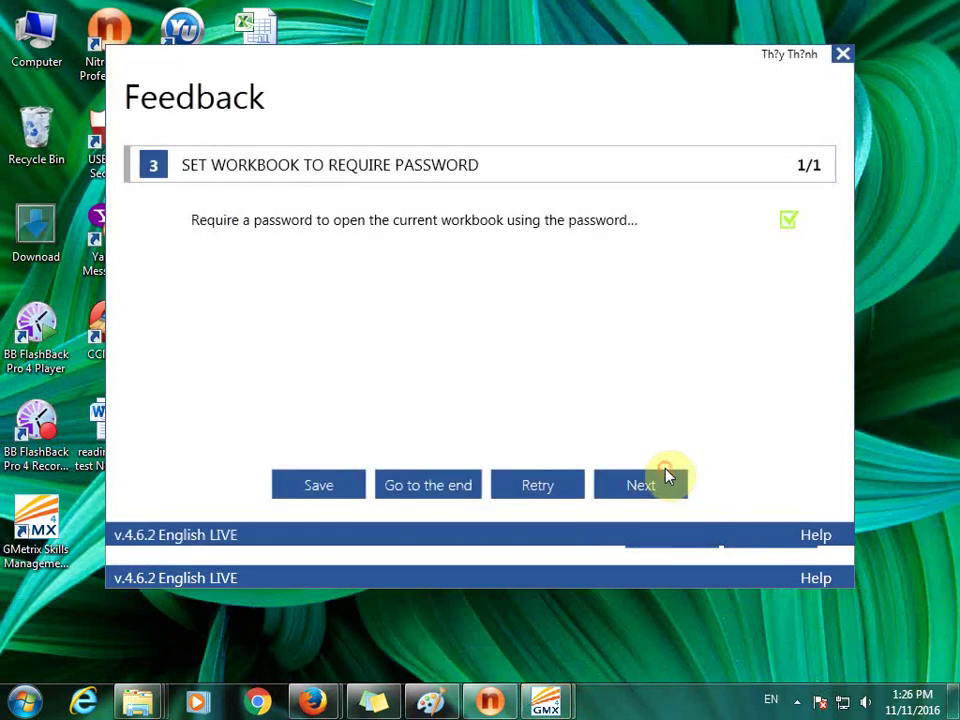
Protect the Dashboard sheet with the required password at default settings and submit
{"action": "left_click", "coordinate": [668, 477]}
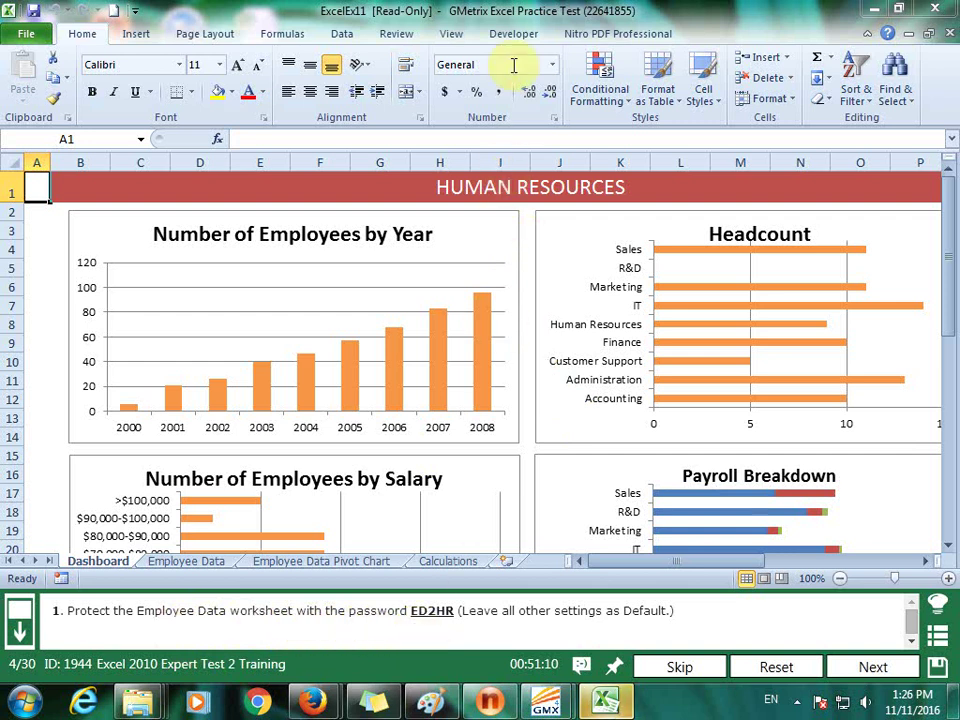
{"action": "left_click", "coordinate": [396, 34]}
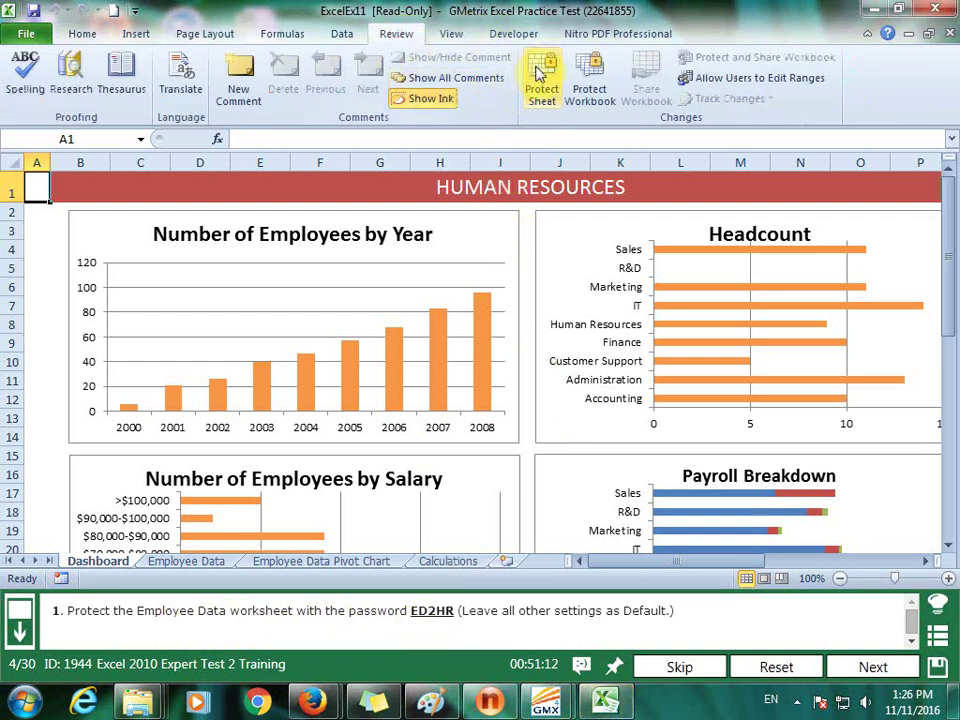
{"action": "left_click", "coordinate": [542, 88]}
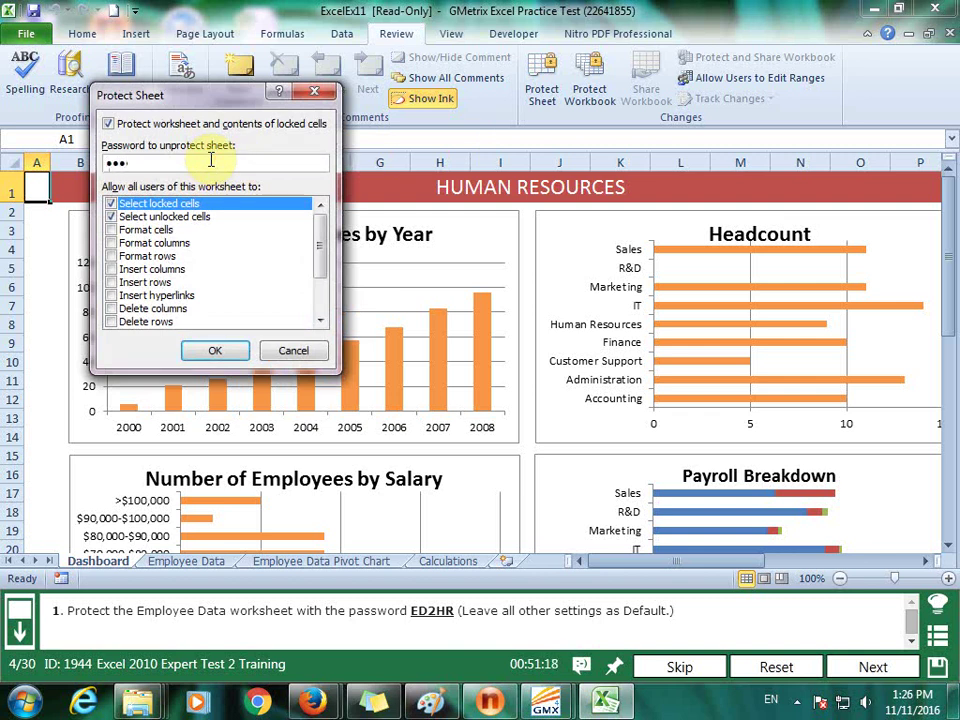
{"action": "left_click", "coordinate": [238, 350]}
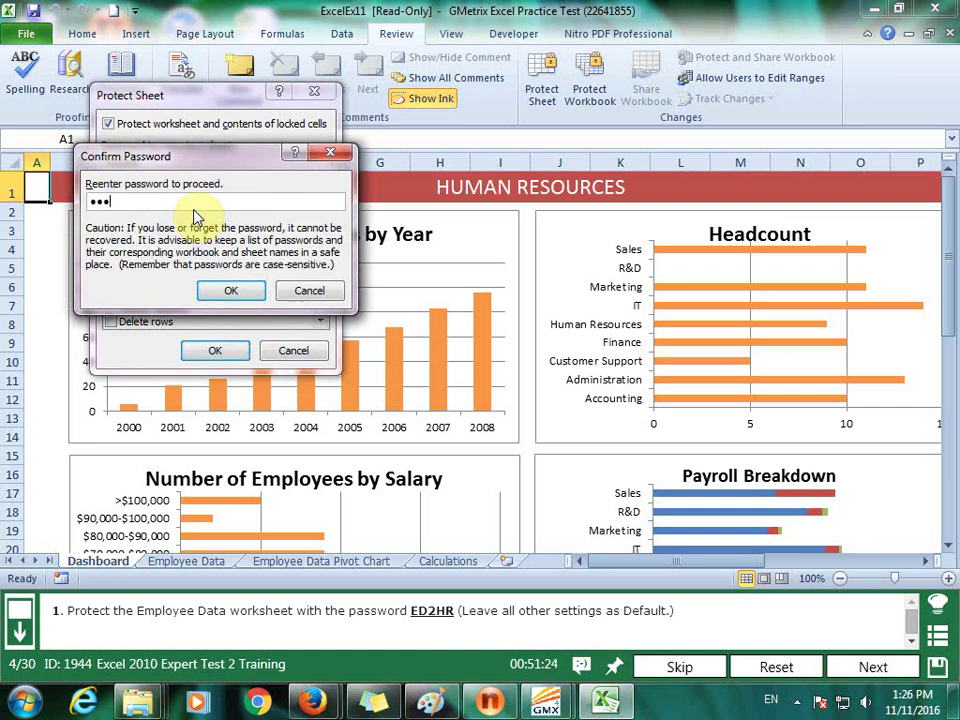
{"action": "left_click", "coordinate": [230, 290]}
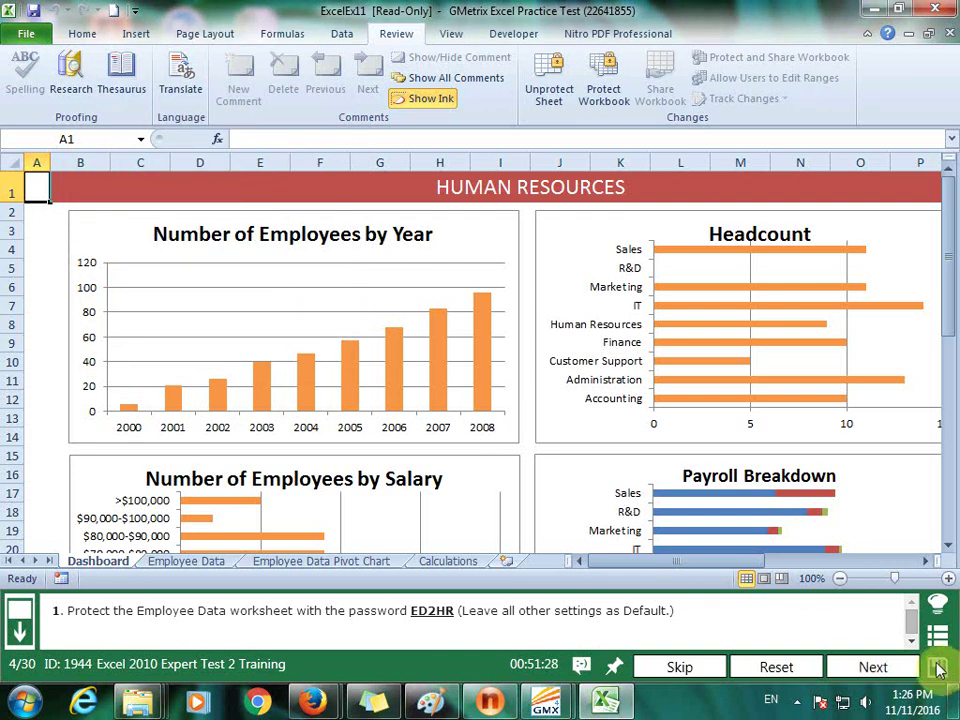
{"action": "left_click", "coordinate": [912, 670]}
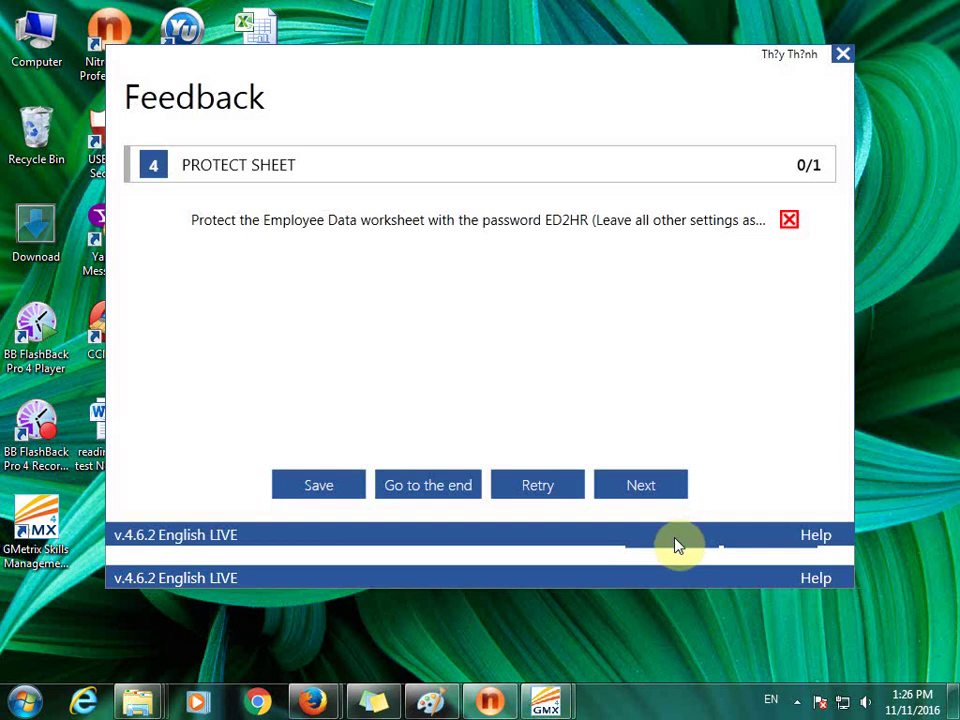
Reopen the PROTECT SHEET question from the question list to retry it
{"action": "left_click", "coordinate": [440, 493]}
{"action": "left_click", "coordinate": [174, 300]}
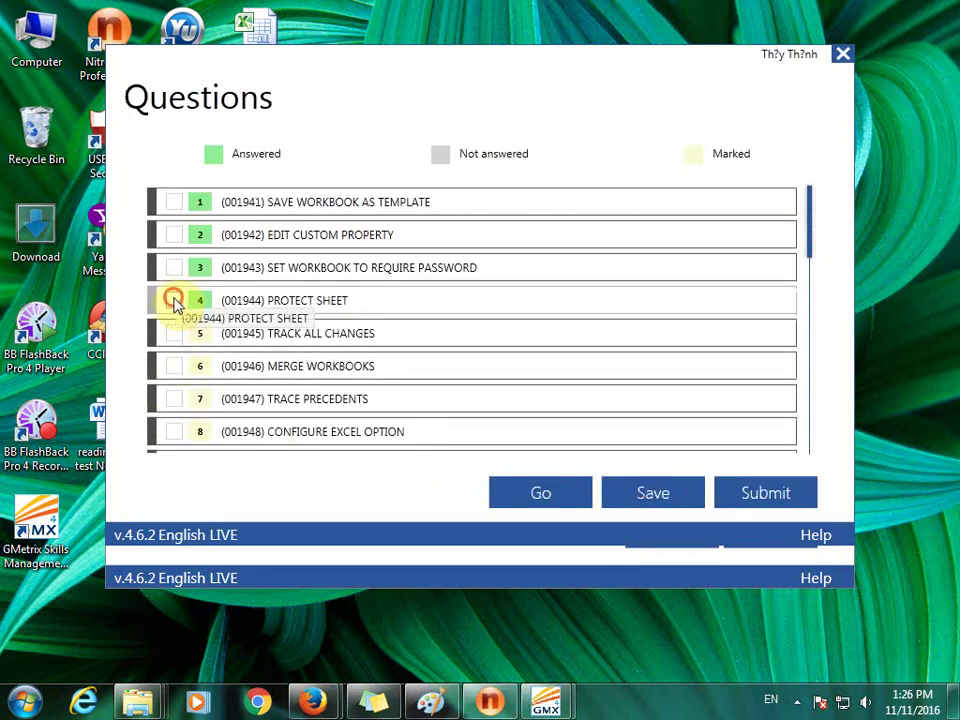
{"action": "left_click", "coordinate": [583, 493]}
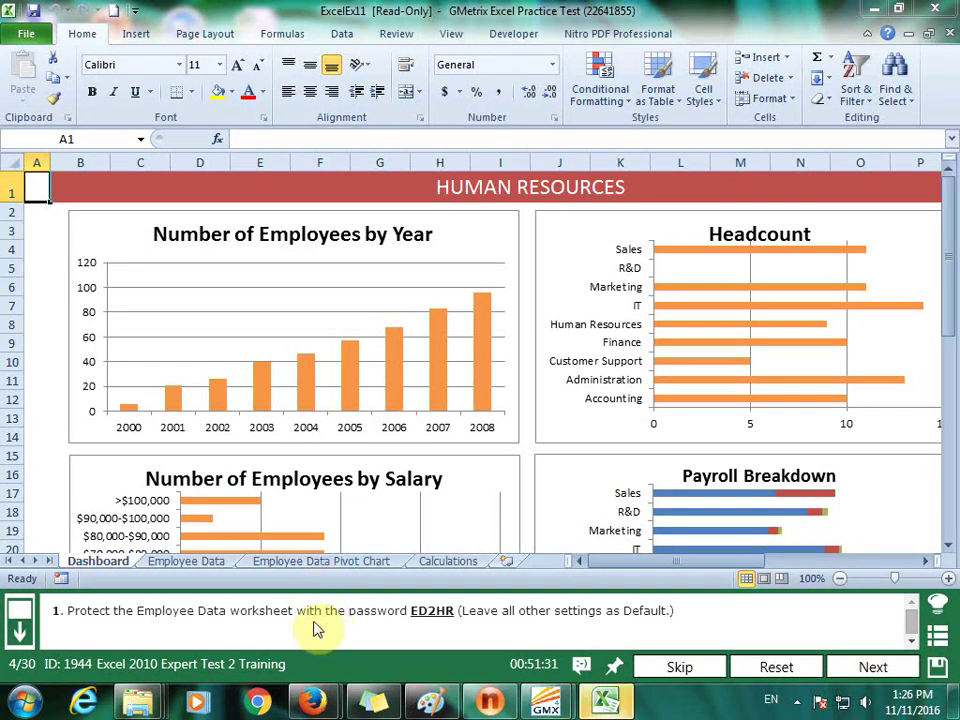
Protect the Employee Data sheet with the password and default permissions, then submit
{"action": "left_click", "coordinate": [200, 563]}
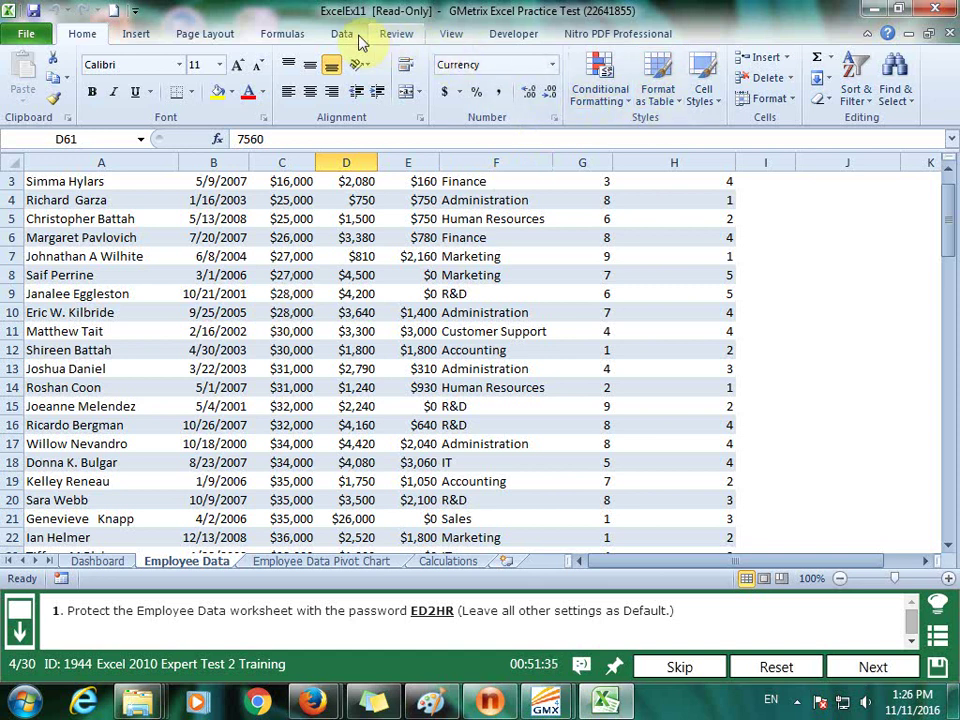
{"action": "left_click", "coordinate": [393, 35]}
{"action": "left_click", "coordinate": [541, 90]}
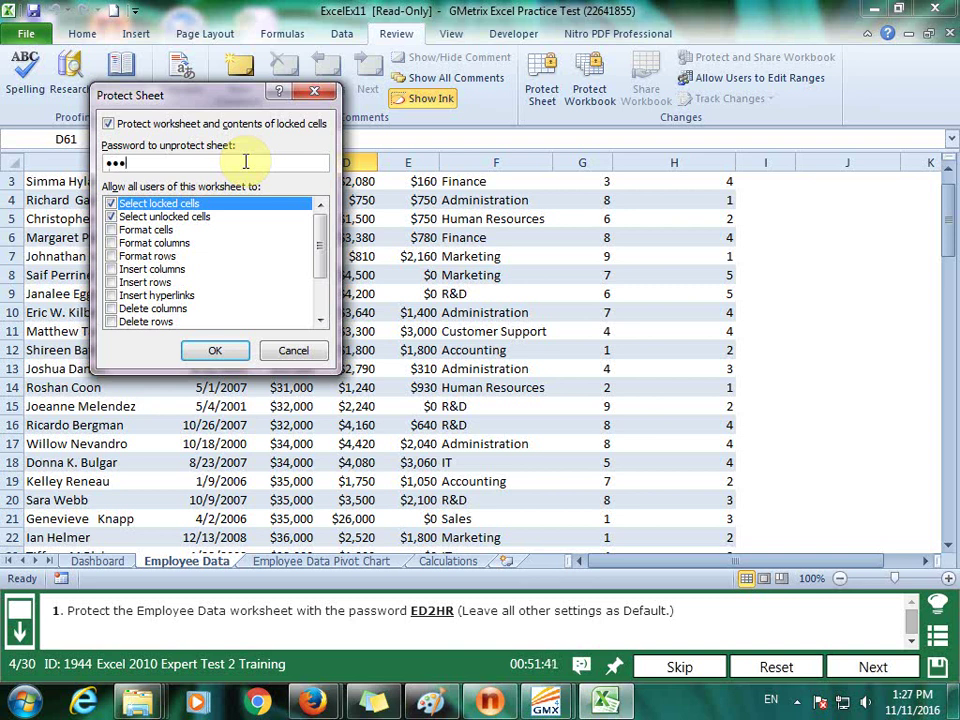
{"action": "type", "text": "R"}
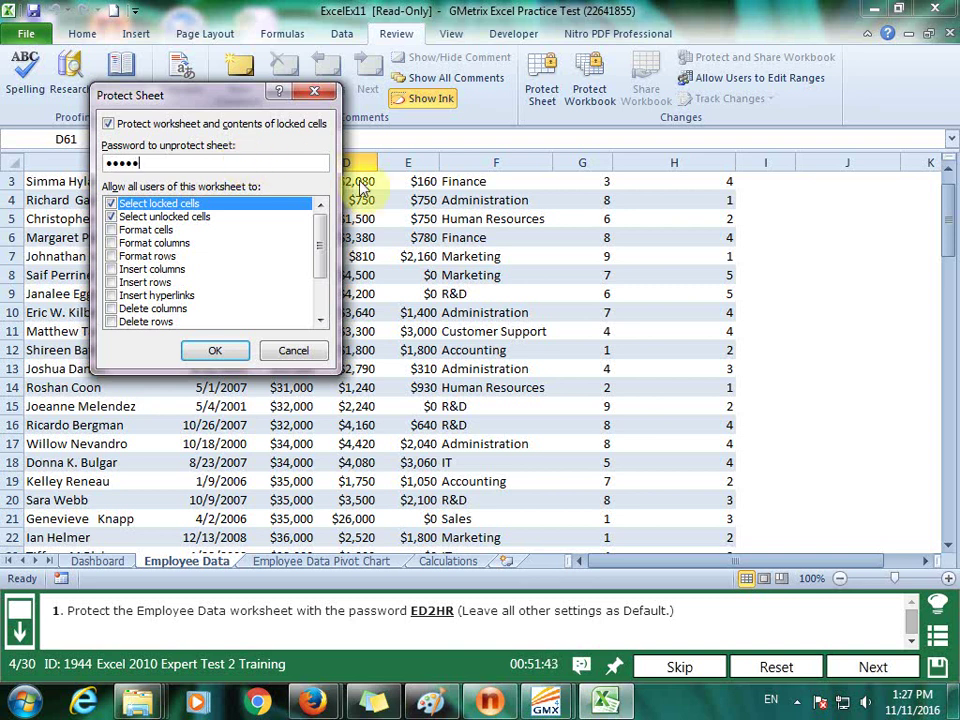
{"action": "left_click", "coordinate": [232, 348]}
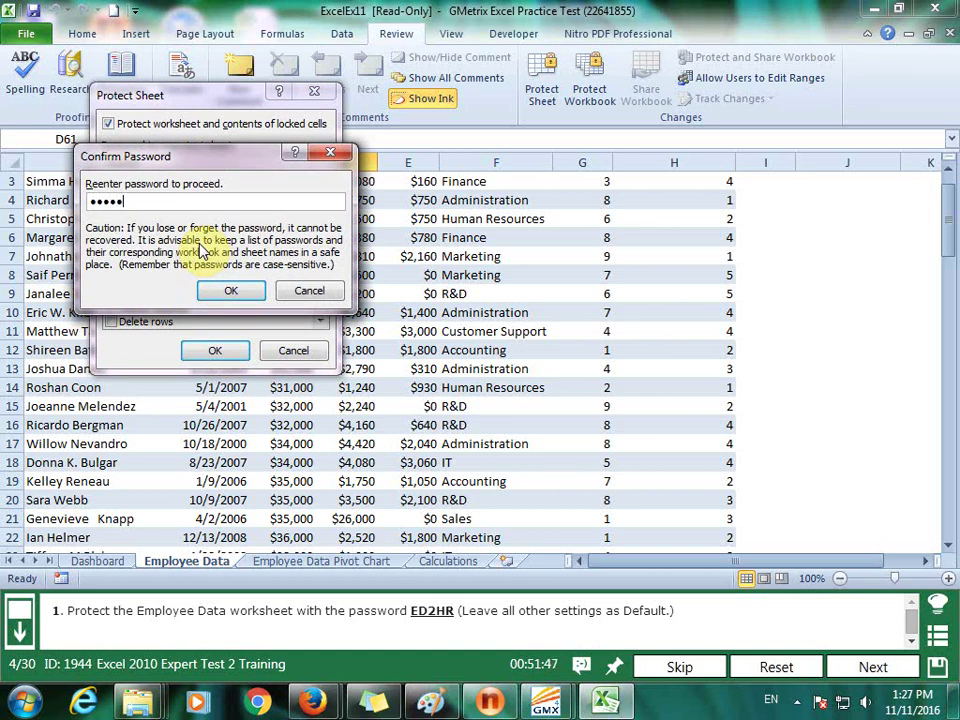
{"action": "left_click", "coordinate": [233, 287]}
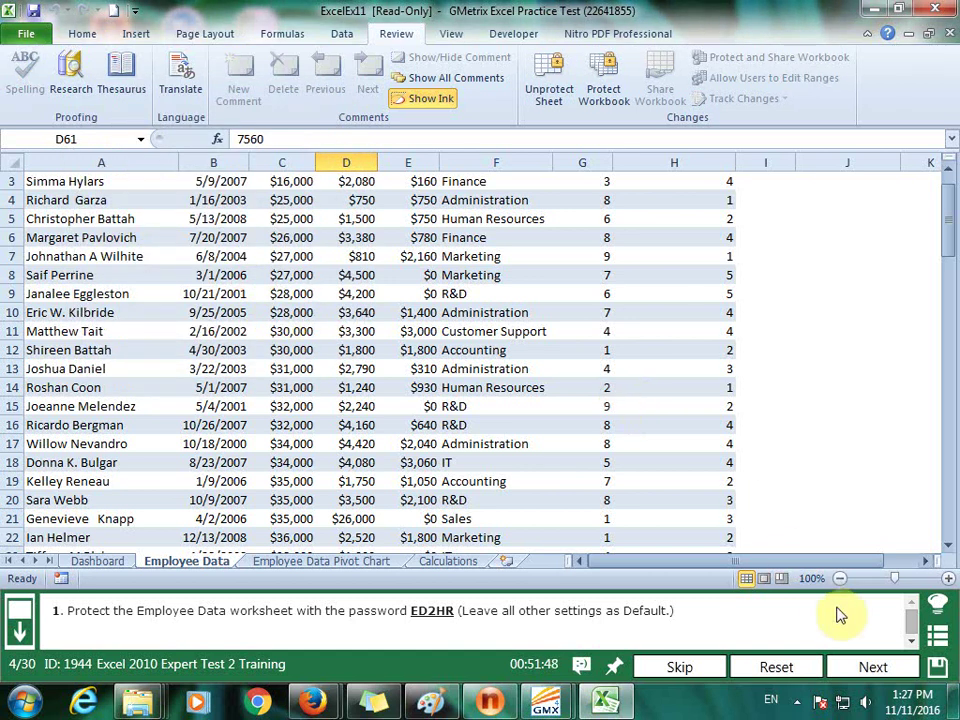
{"action": "left_click", "coordinate": [895, 672]}
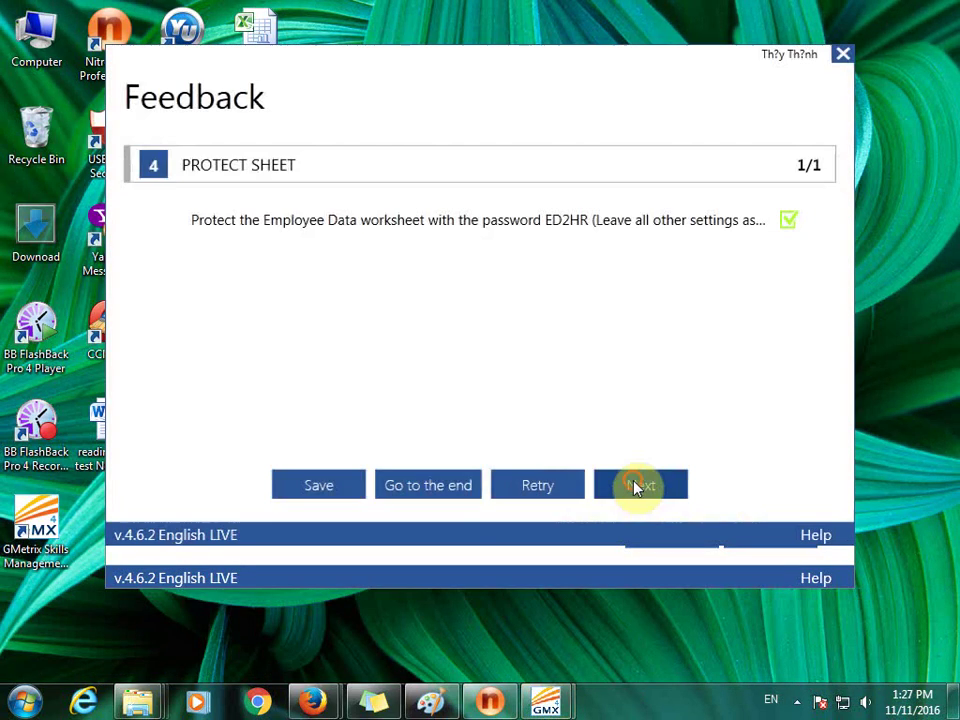
{"action": "left_click", "coordinate": [636, 485]}
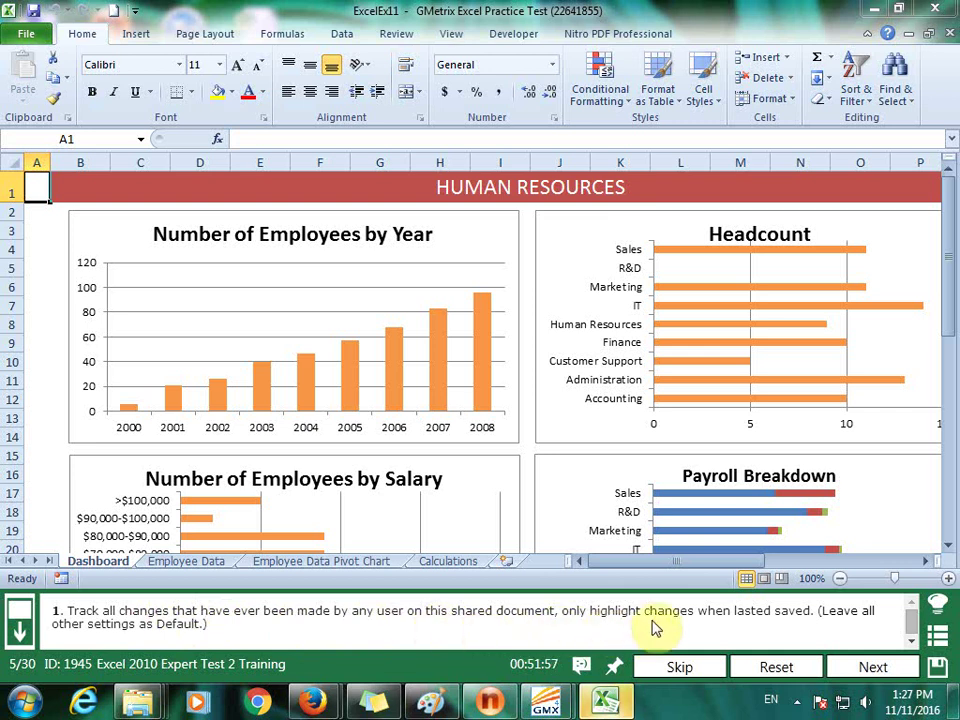
Turn on Track changes while editing, save the workbook as shared, and submit
{"action": "left_click", "coordinate": [396, 37]}
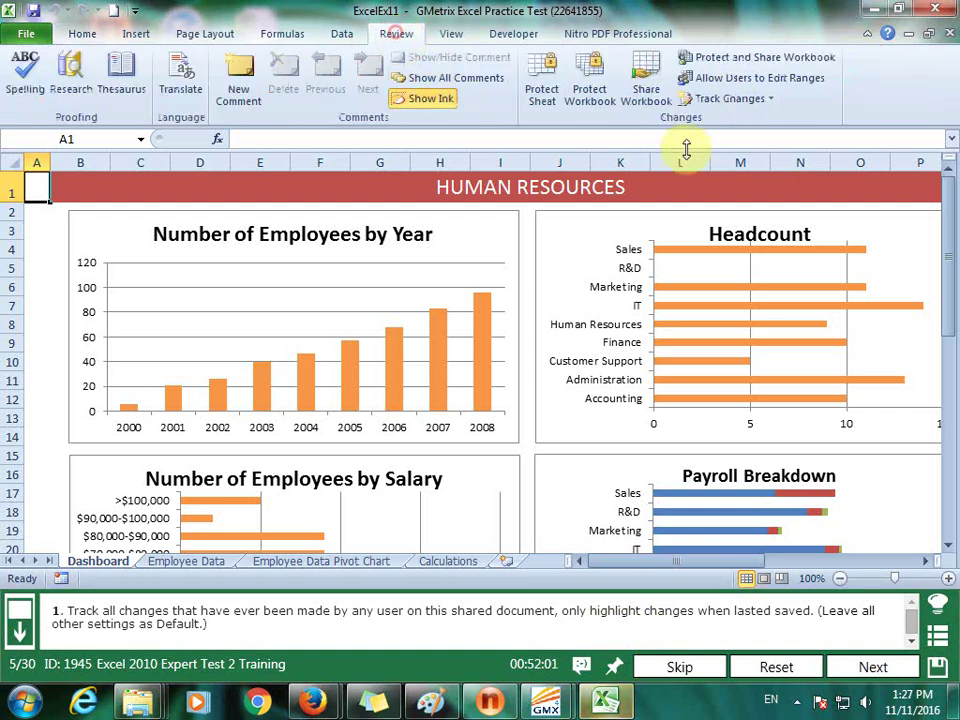
{"action": "left_click", "coordinate": [764, 102]}
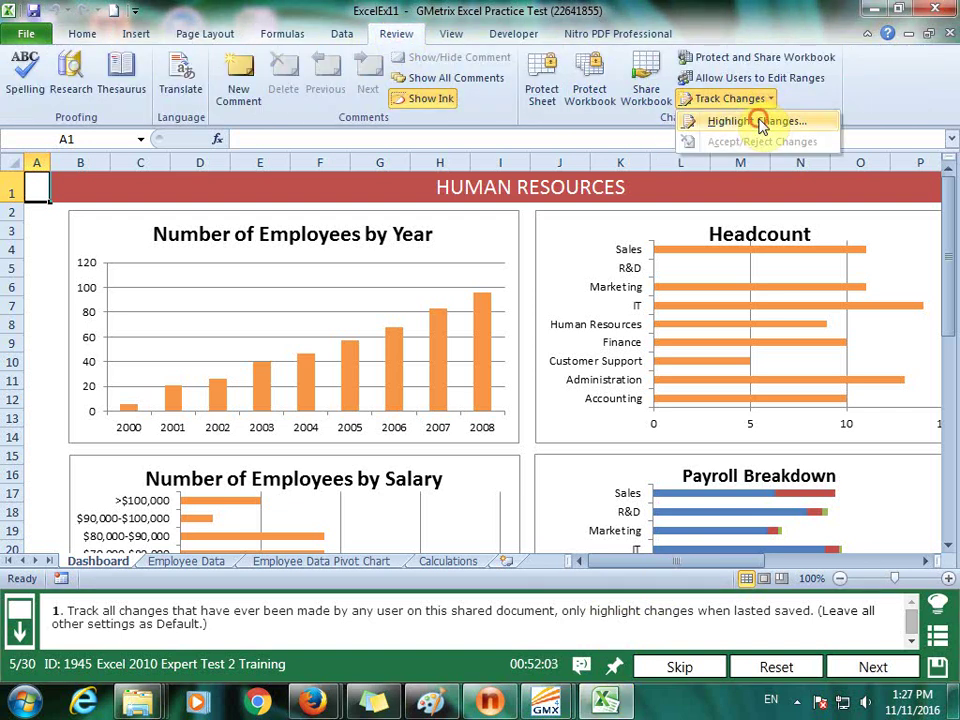
{"action": "left_click", "coordinate": [757, 121]}
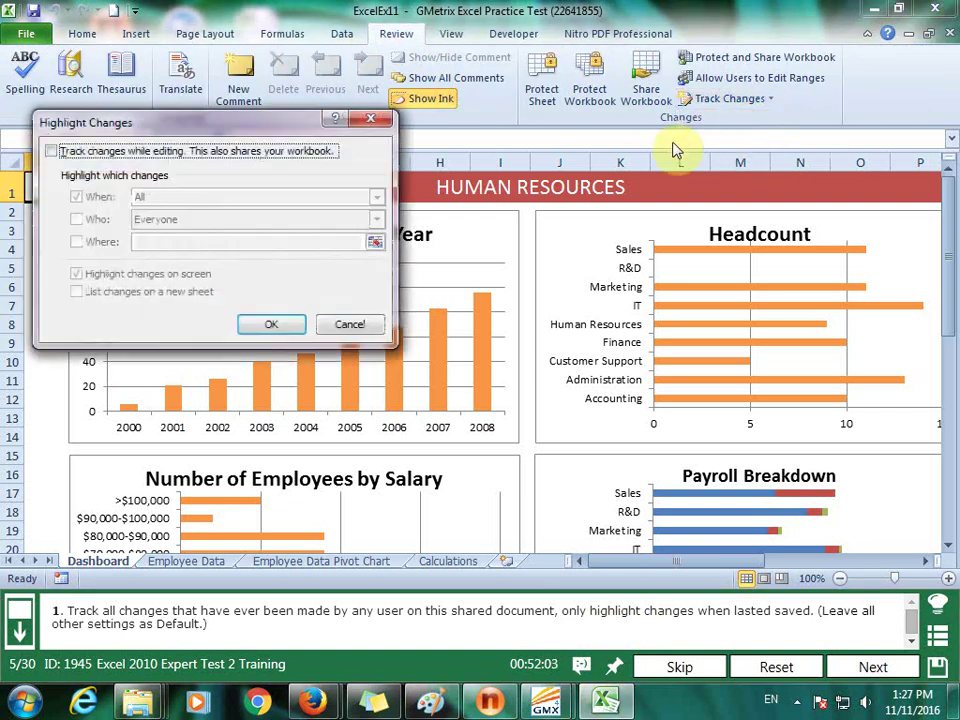
{"action": "left_click", "coordinate": [80, 152]}
{"action": "left_click", "coordinate": [268, 324]}
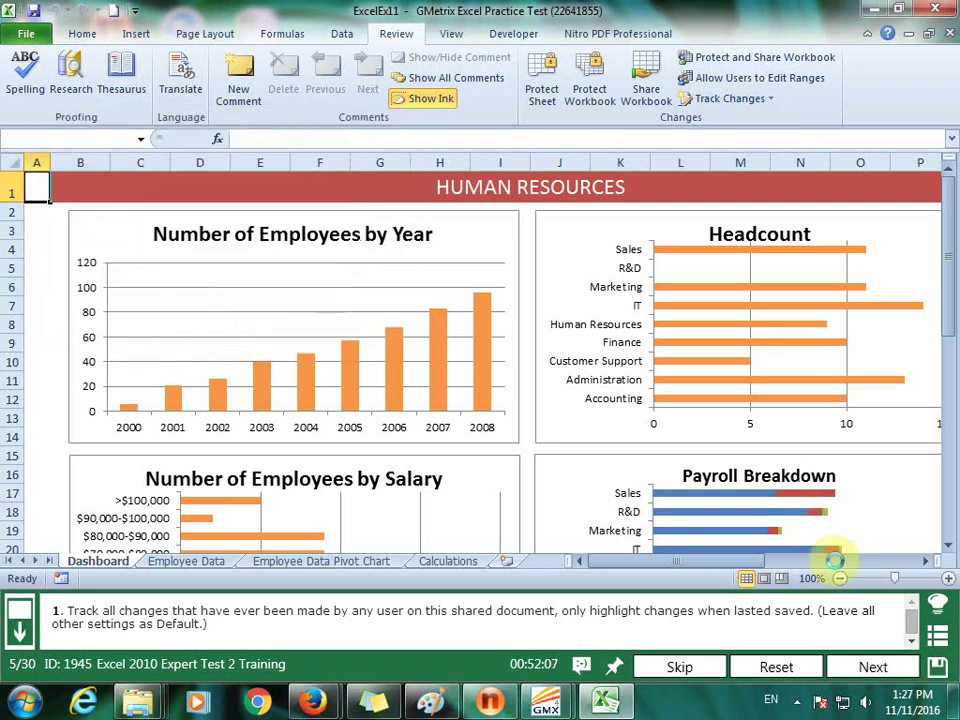
{"action": "left_click", "coordinate": [440, 350]}
{"action": "left_click", "coordinate": [898, 663]}
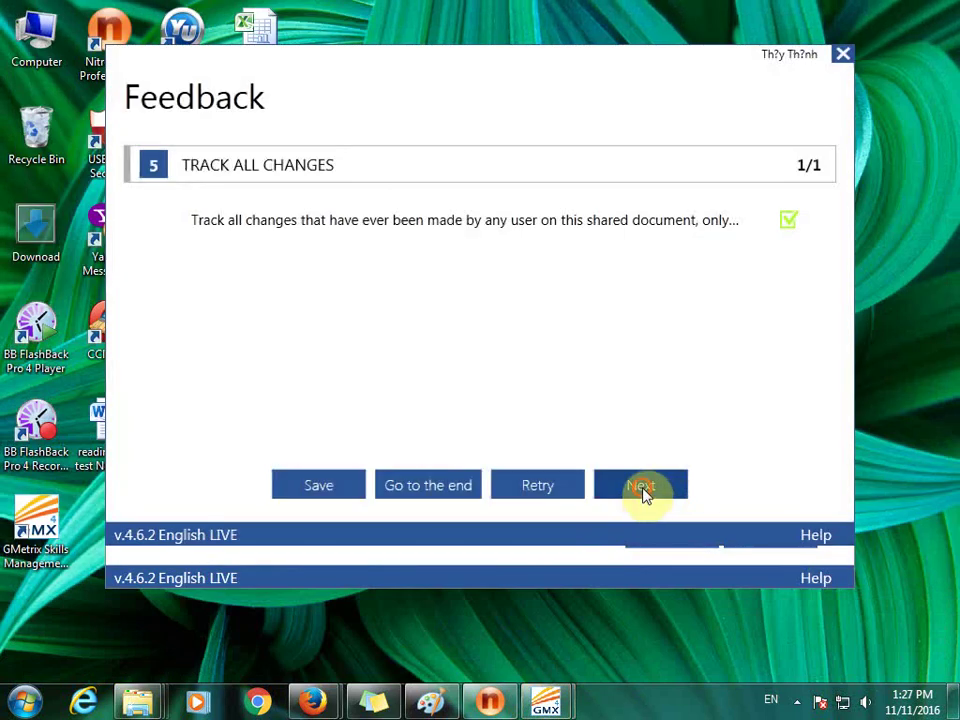
{"action": "left_click", "coordinate": [645, 494]}
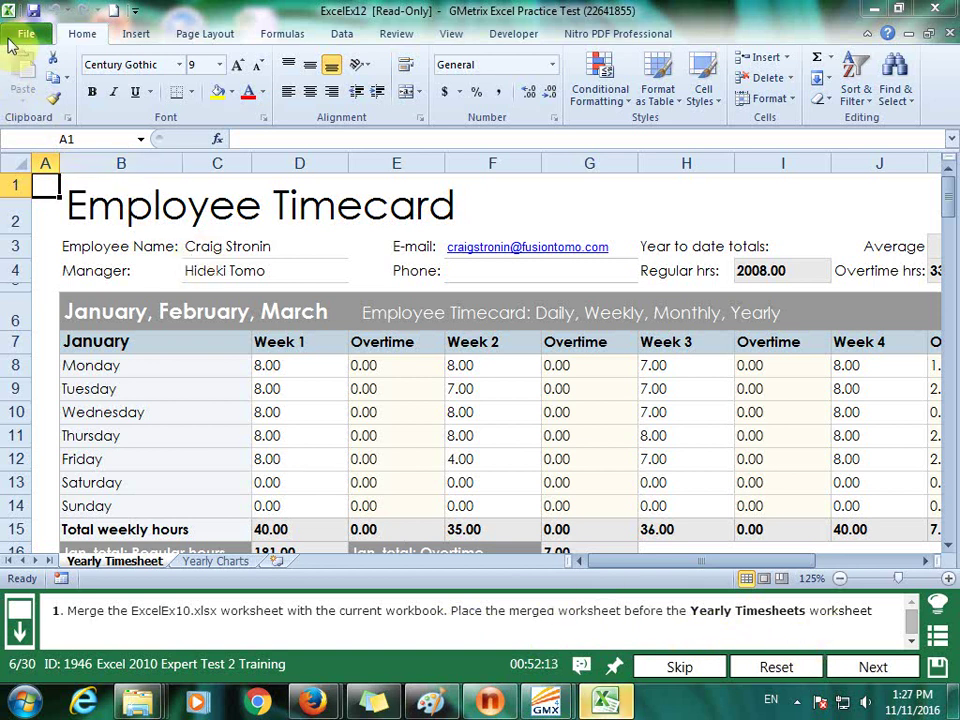
Open the ExcelEx10 workbook from the GMetrixTemplates folder
{"action": "key", "text": "alt+f"}
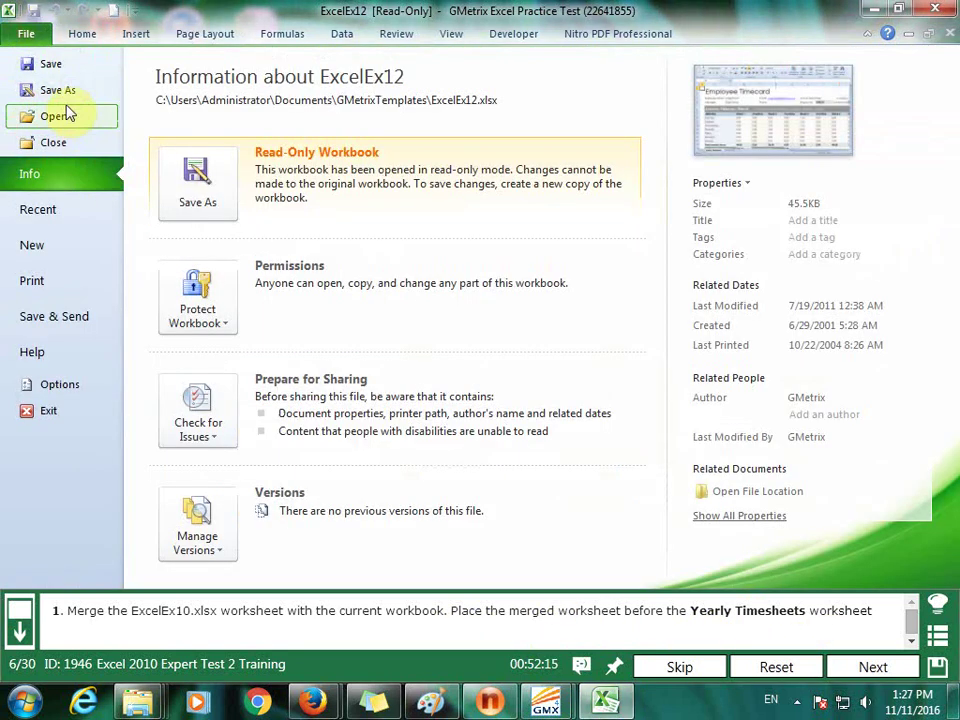
{"action": "left_click", "coordinate": [62, 116]}
{"action": "double_click", "coordinate": [310, 246]}
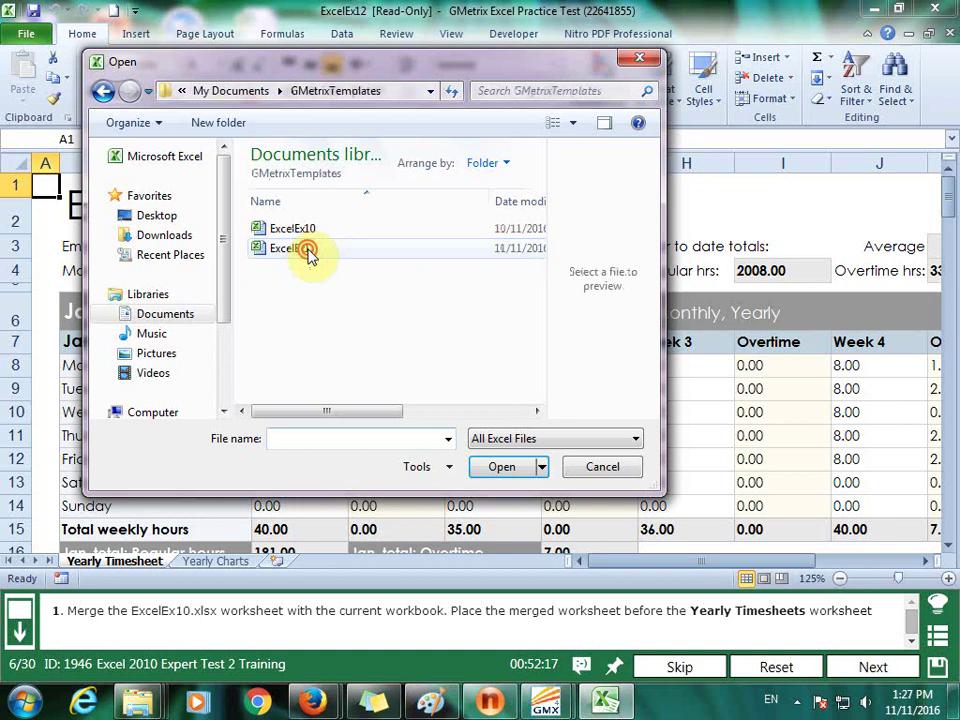
{"action": "double_click", "coordinate": [305, 229]}
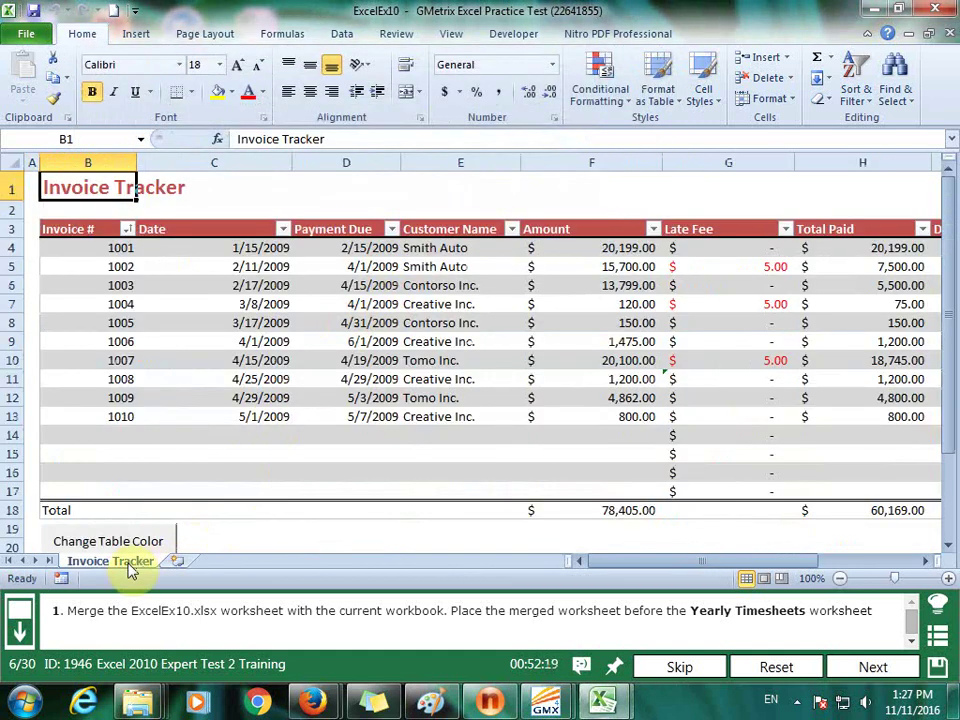
Move the Invoice Tracker sheet into ExcelEx12.xlsx before Yearly Timesheet and submit
{"action": "right_click", "coordinate": [129, 564]}
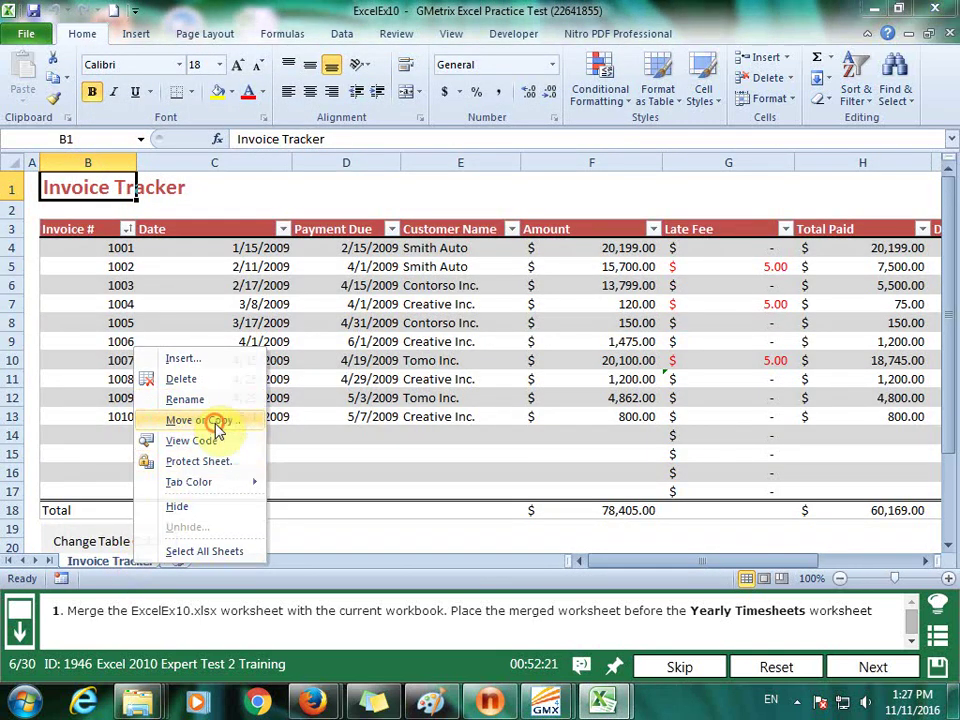
{"action": "left_click", "coordinate": [217, 428]}
{"action": "left_click", "coordinate": [331, 355]}
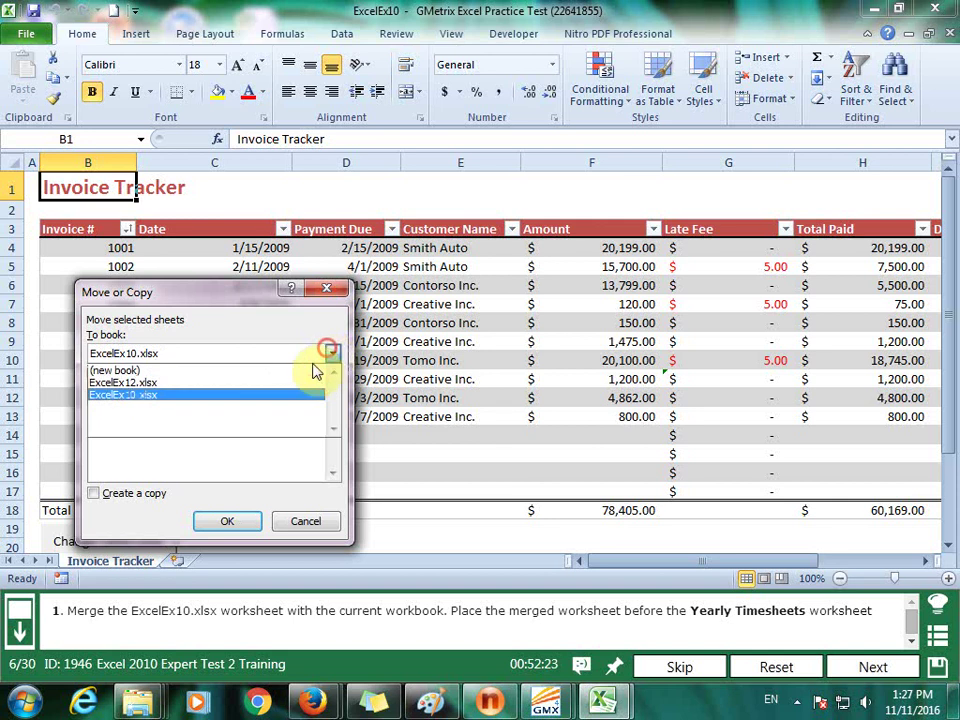
{"action": "left_click", "coordinate": [223, 384]}
{"action": "left_click", "coordinate": [228, 521]}
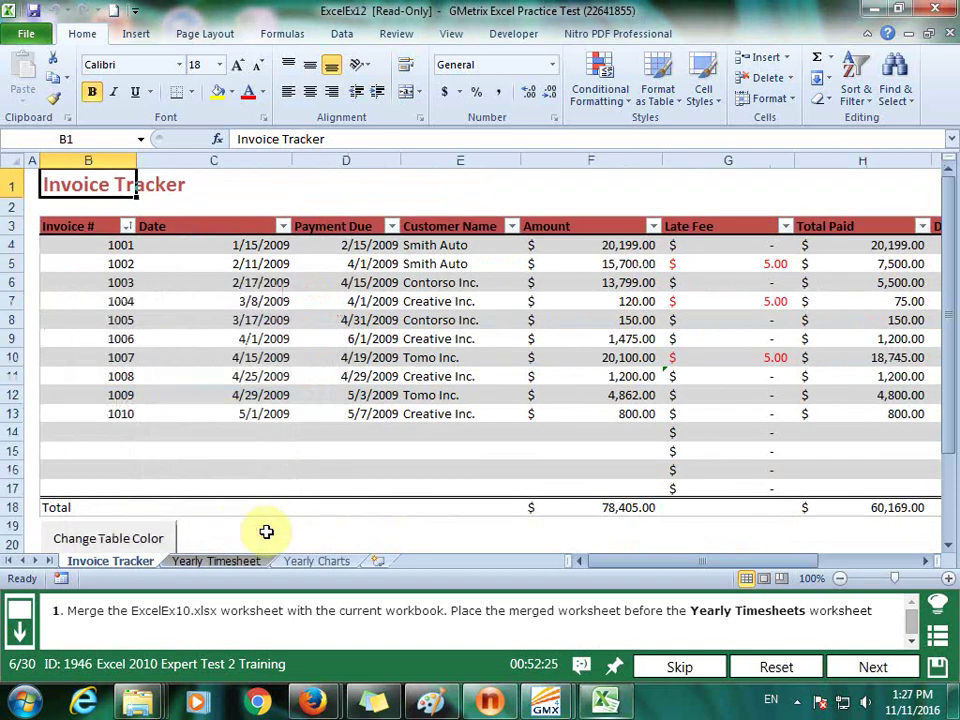
{"action": "left_click", "coordinate": [876, 666]}
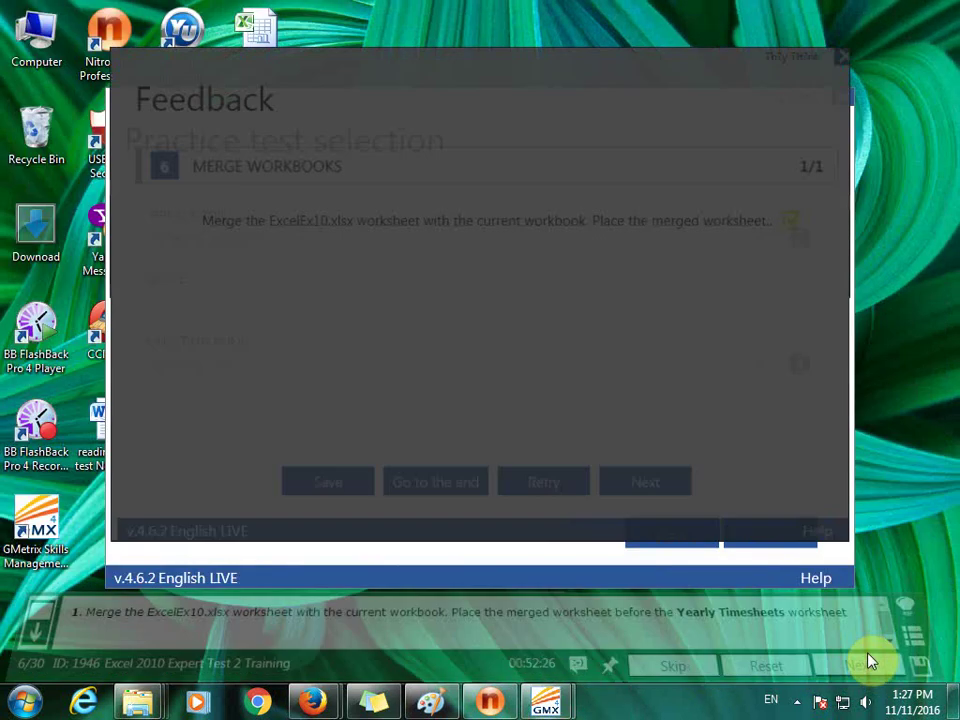
{"action": "left_click", "coordinate": [654, 490]}
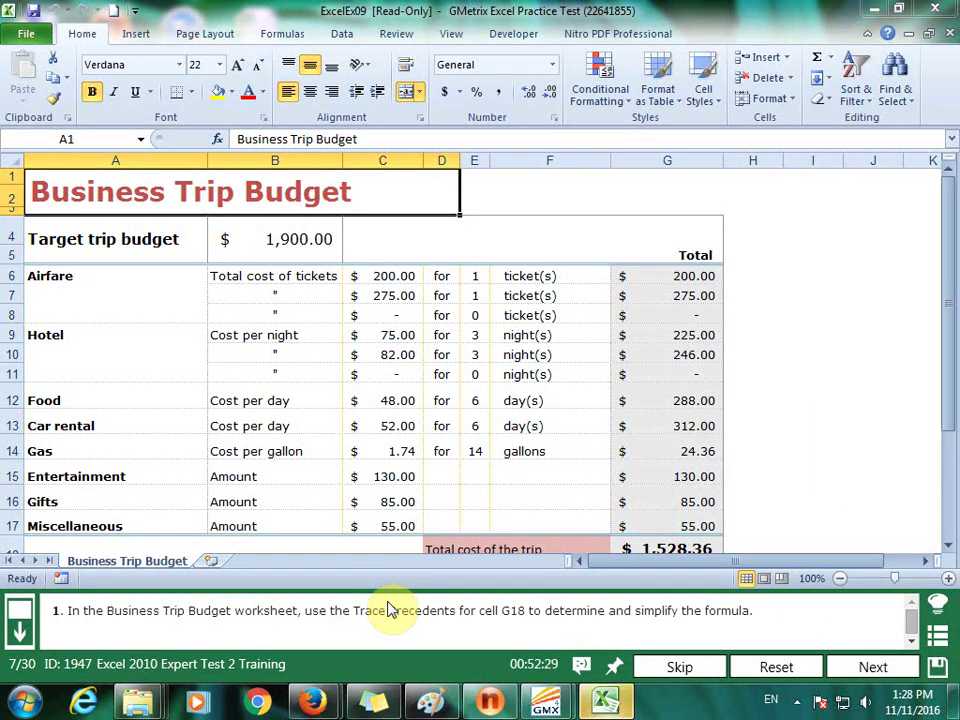
Go to cell G18 and trace its precedents
{"action": "left_click", "coordinate": [110, 139]}
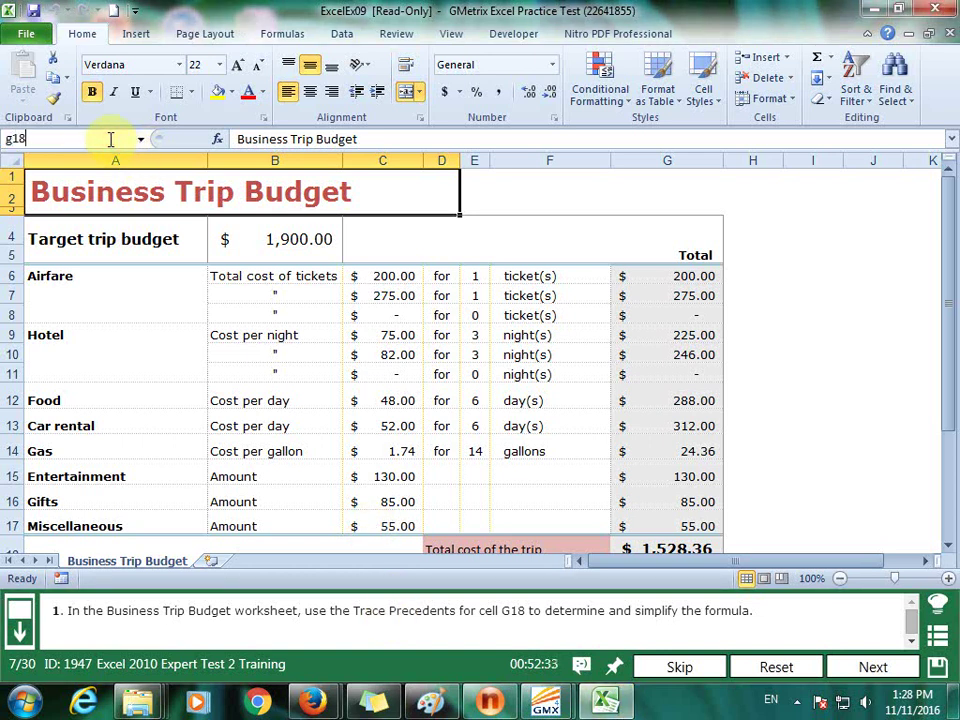
{"action": "key", "text": "Return"}
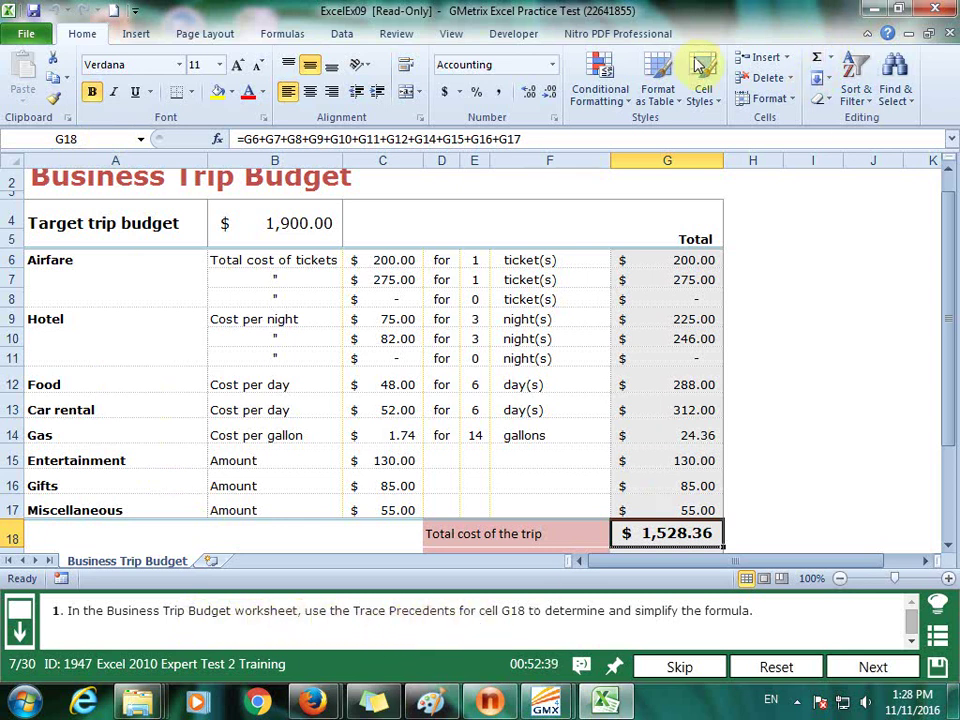
{"action": "left_click", "coordinate": [285, 33]}
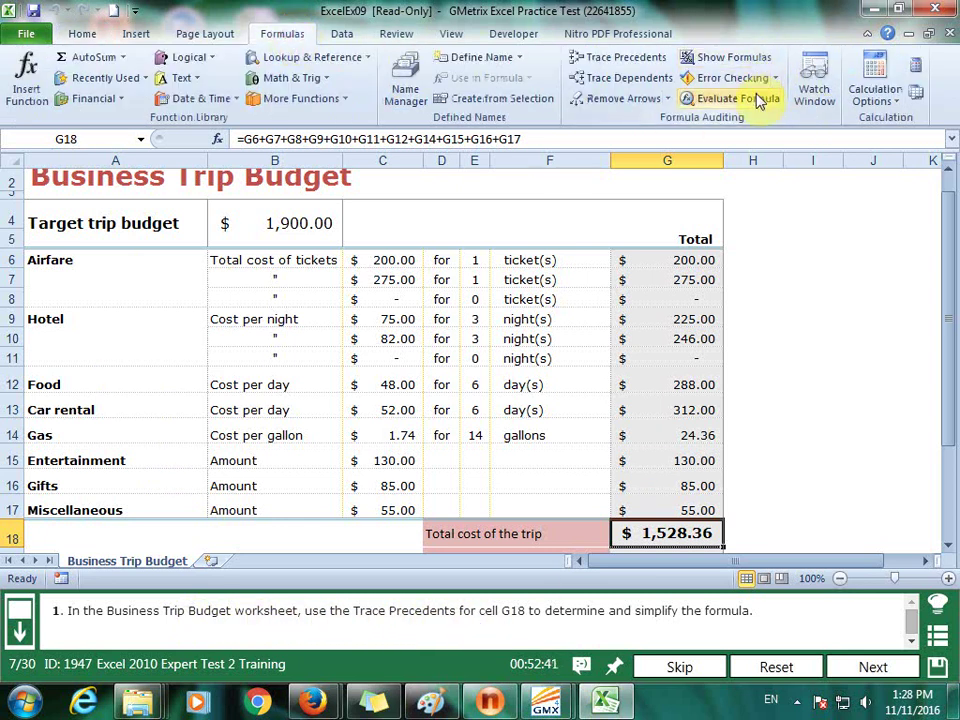
{"action": "left_click", "coordinate": [634, 58]}
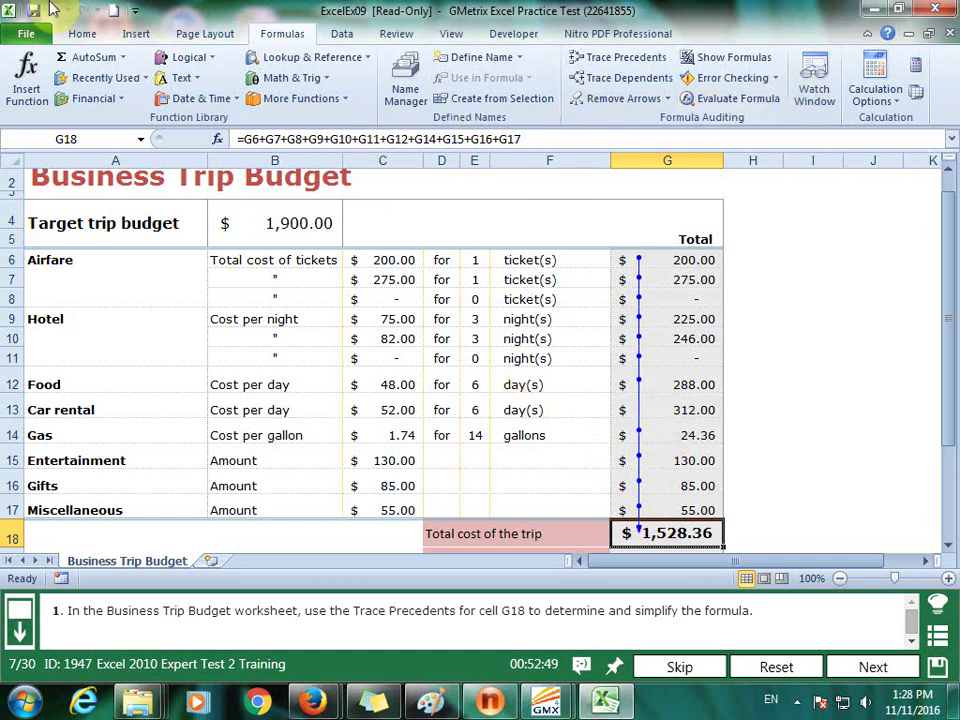
Replace the G18 formula with AutoSum =SUM(G6:G17) and submit the task
{"action": "left_click", "coordinate": [74, 38]}
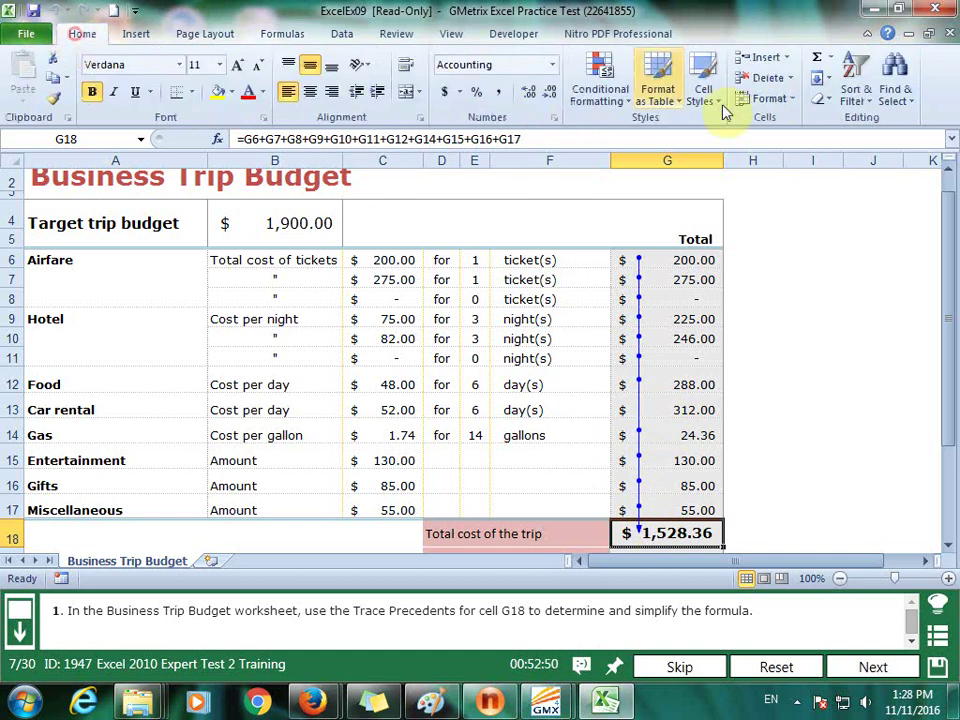
{"action": "left_click", "coordinate": [816, 60]}
{"action": "key", "text": "Return"}
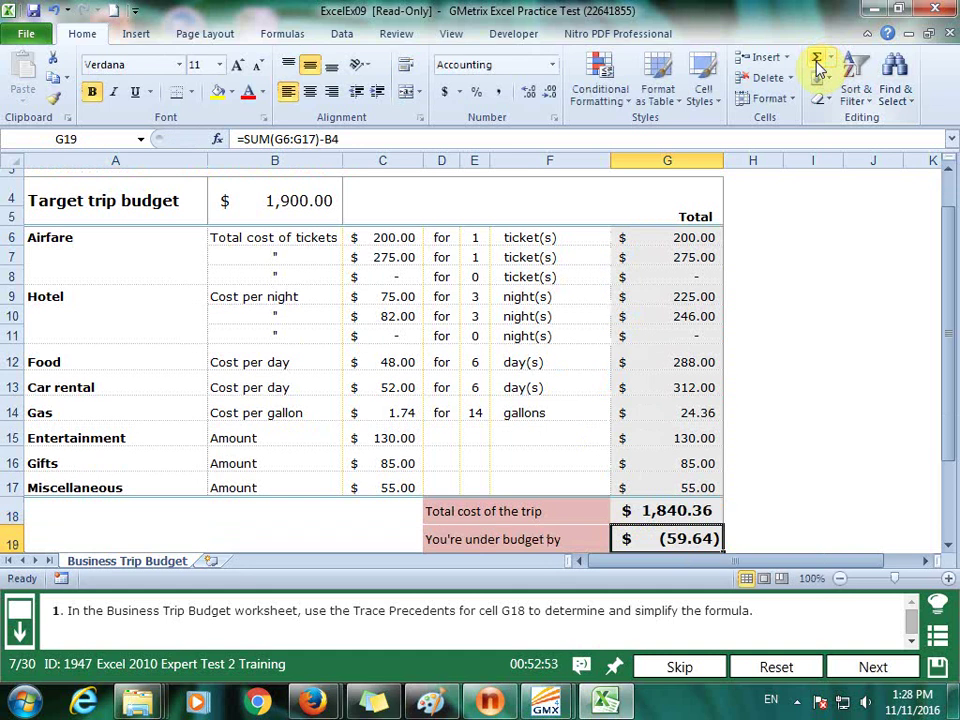
{"action": "left_click", "coordinate": [870, 668]}
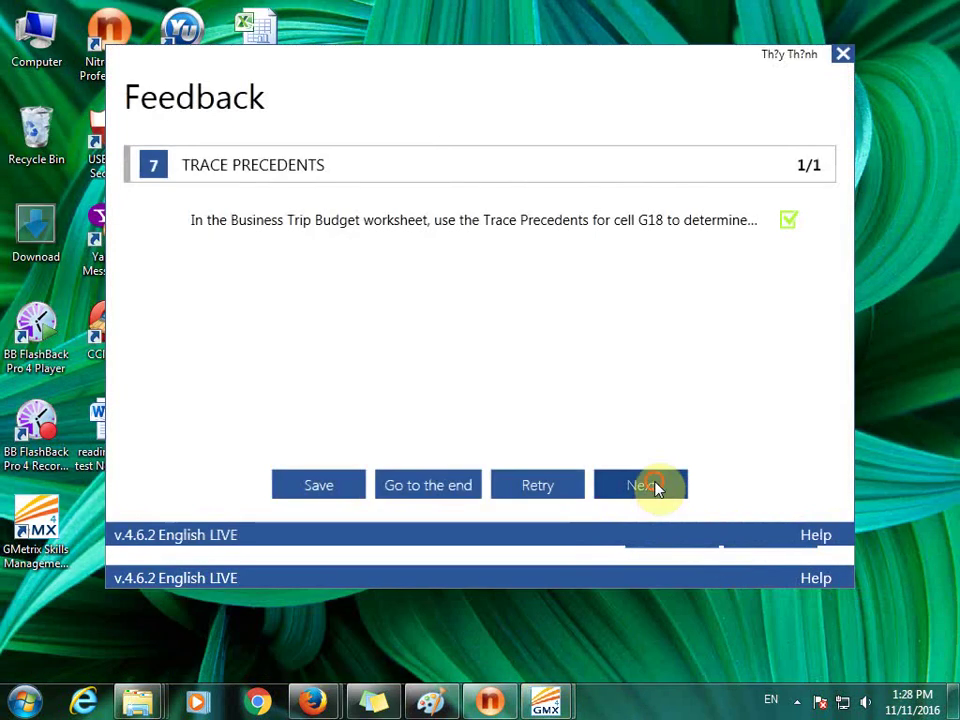
Enable R1C1 reference style with Blue error indicator colour in Excel Options, then submit
{"action": "left_click", "coordinate": [657, 488]}
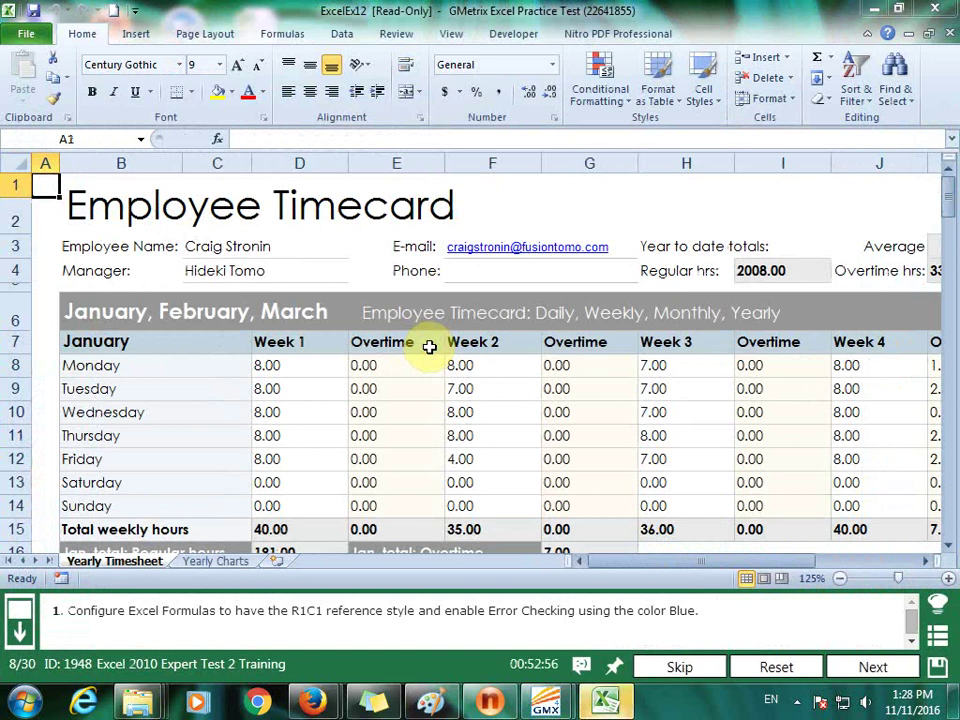
{"action": "left_click", "coordinate": [26, 33]}
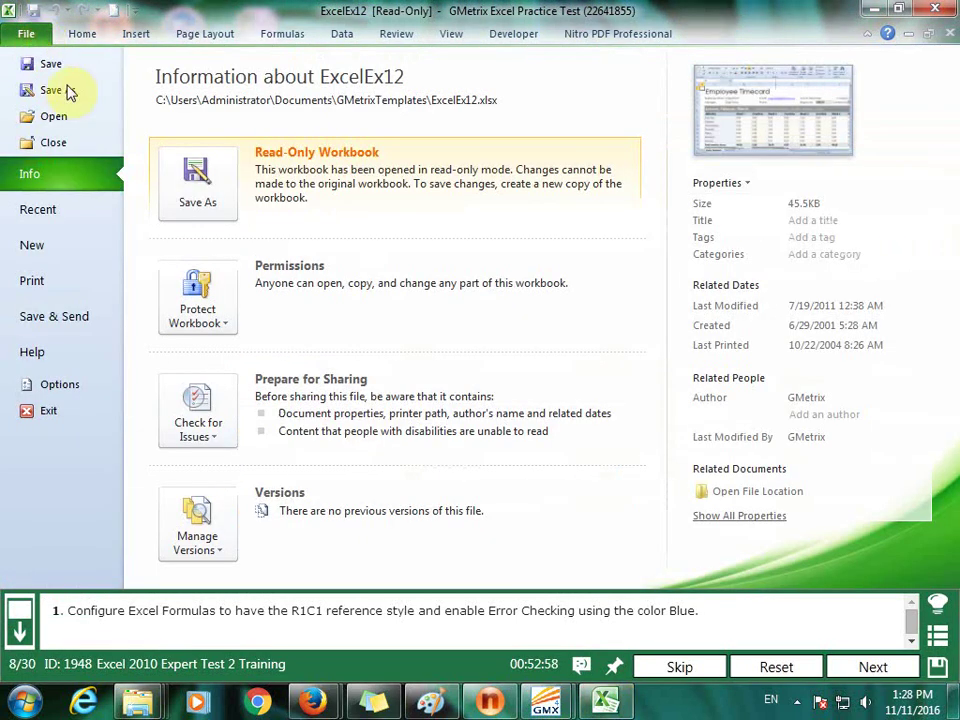
{"action": "left_click", "coordinate": [62, 385]}
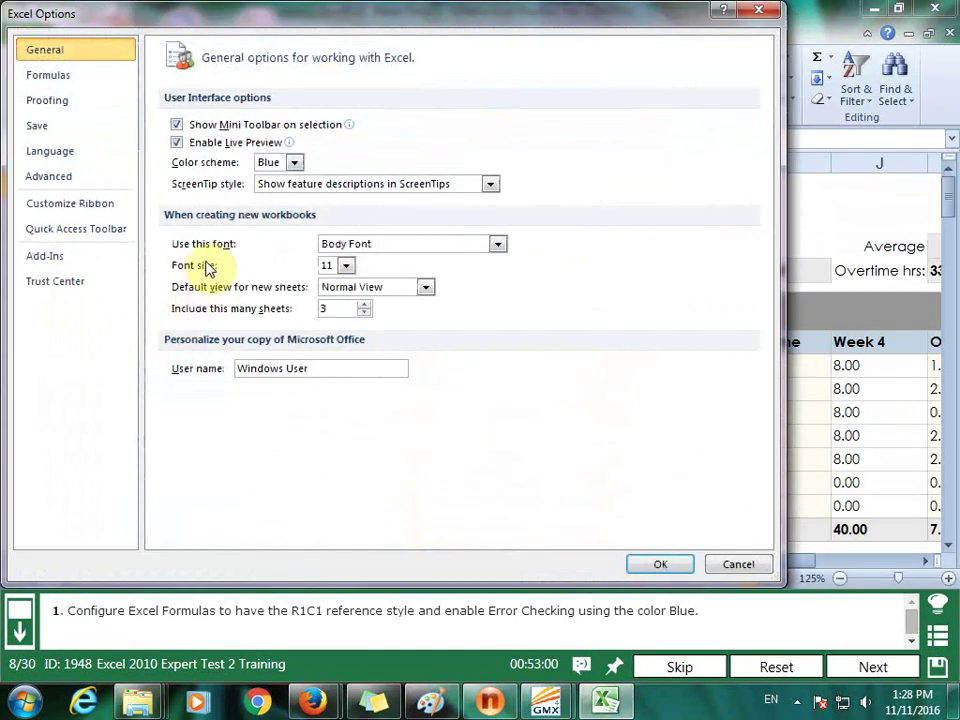
{"action": "left_click", "coordinate": [68, 78]}
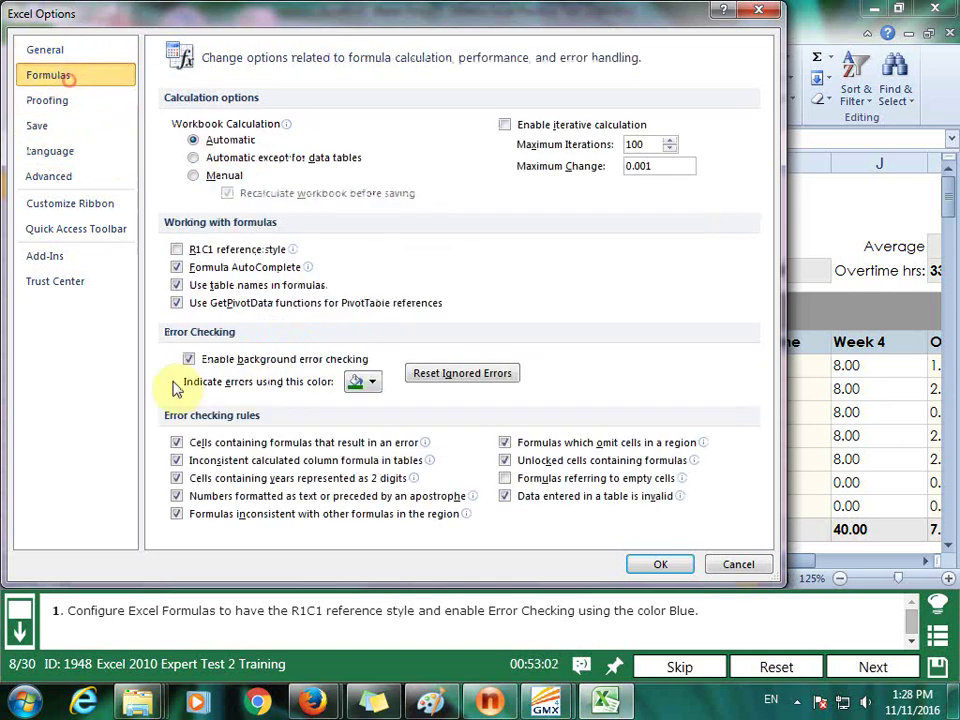
{"action": "left_click", "coordinate": [240, 250]}
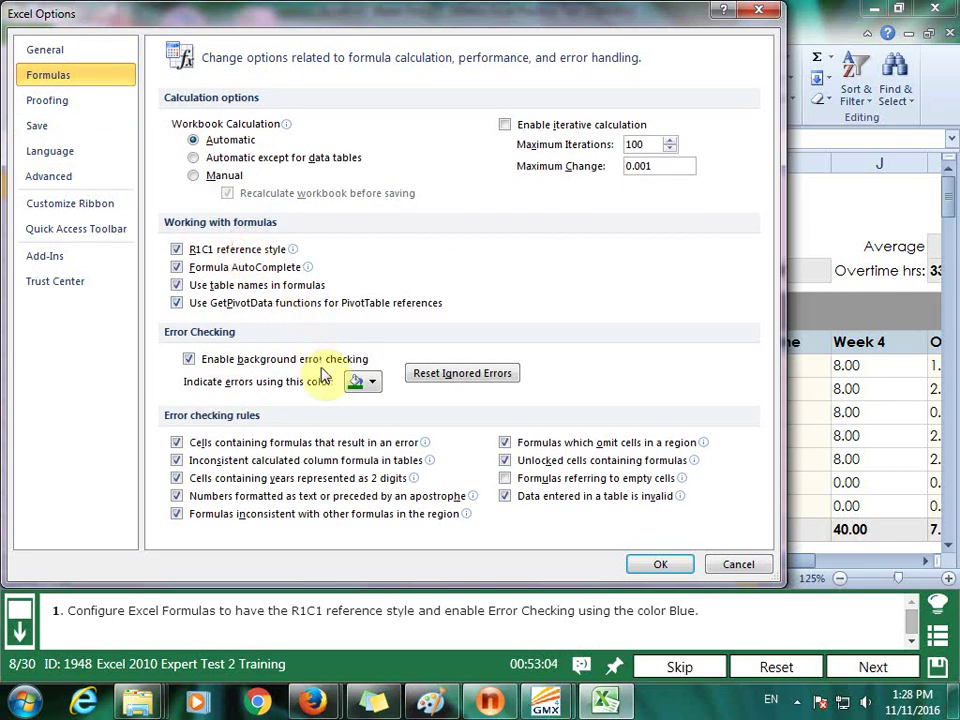
{"action": "left_click", "coordinate": [373, 388]}
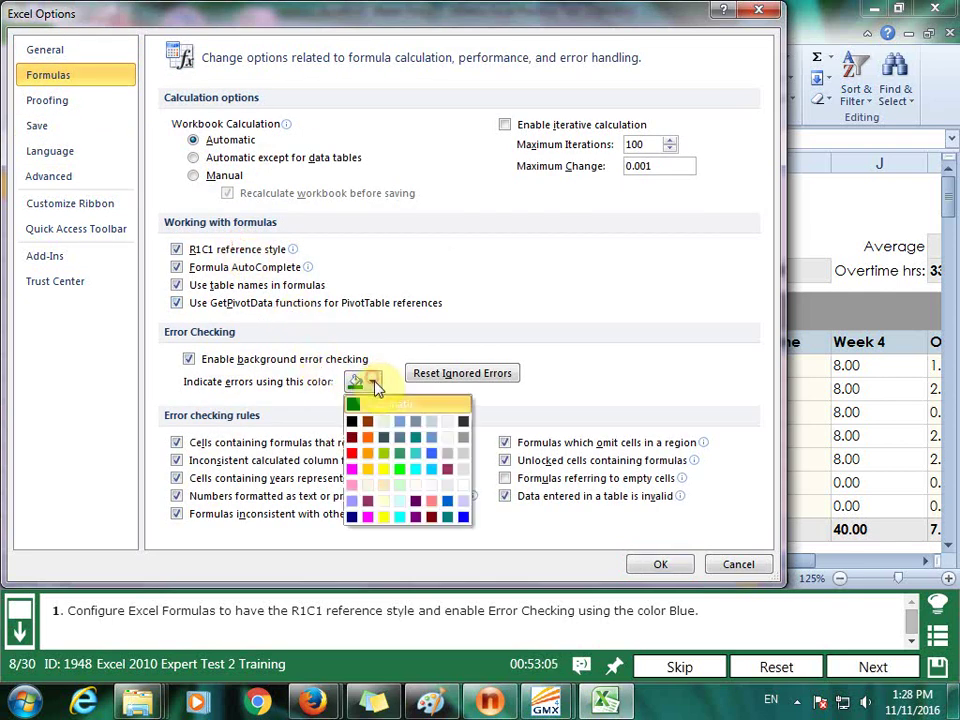
{"action": "left_click", "coordinate": [463, 516]}
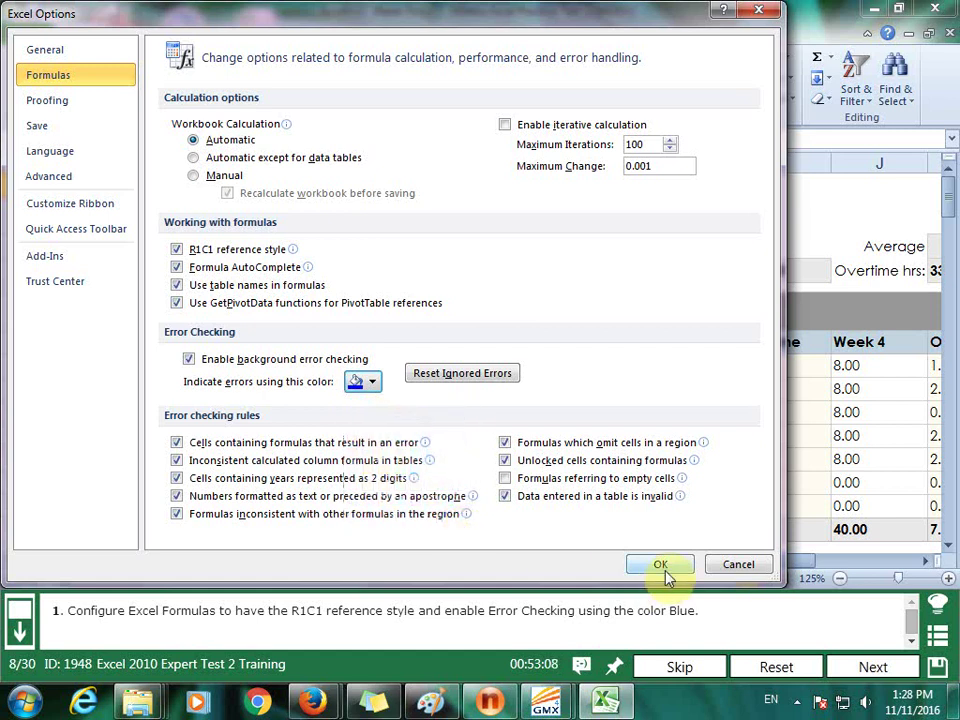
{"action": "left_click", "coordinate": [664, 568]}
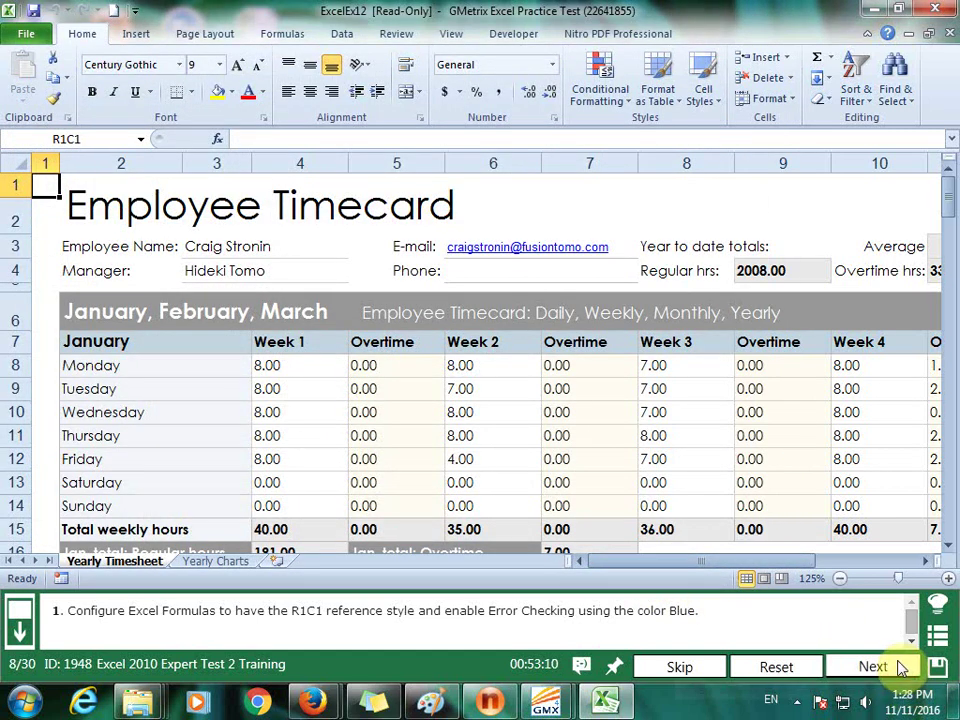
{"action": "left_click", "coordinate": [900, 668]}
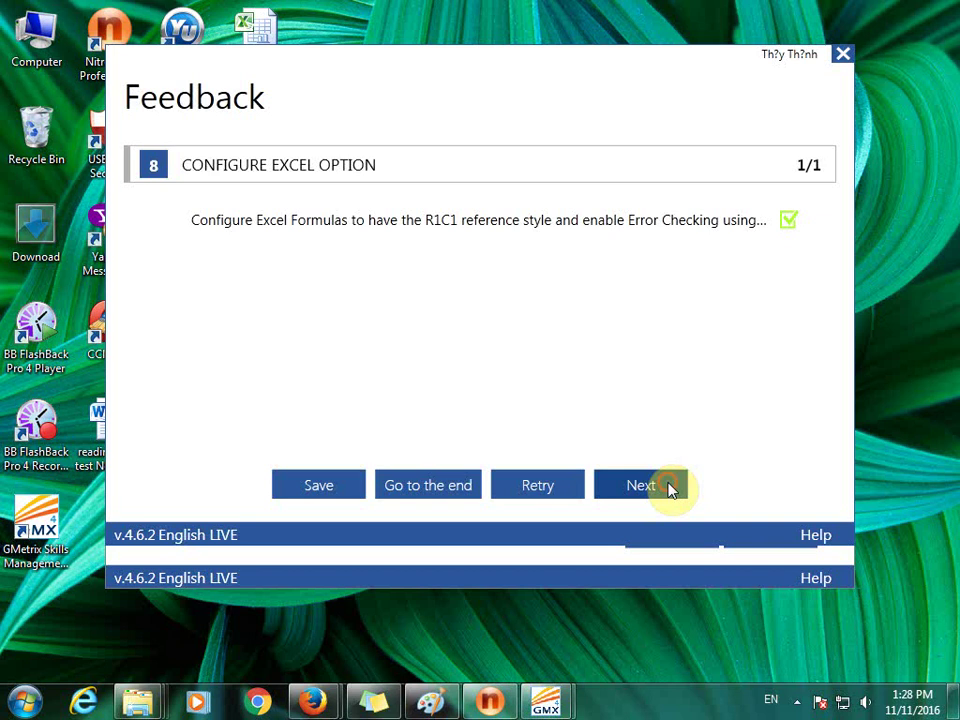
{"action": "left_click", "coordinate": [668, 488]}
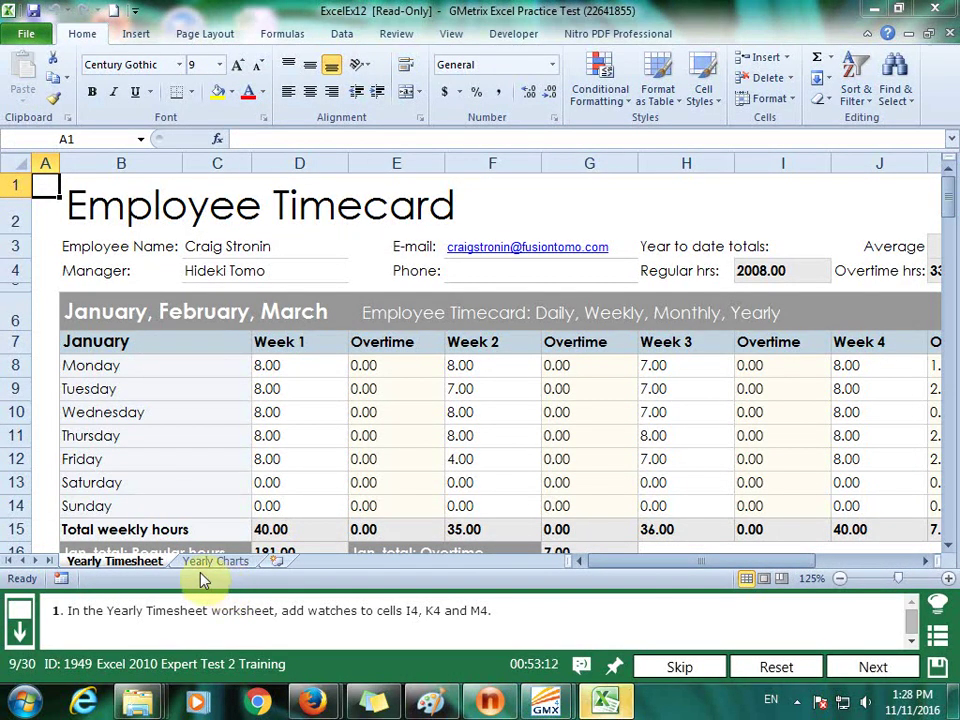
Add a Watch Window watch on cell I4, the regular hours total
{"action": "left_click", "coordinate": [752, 272]}
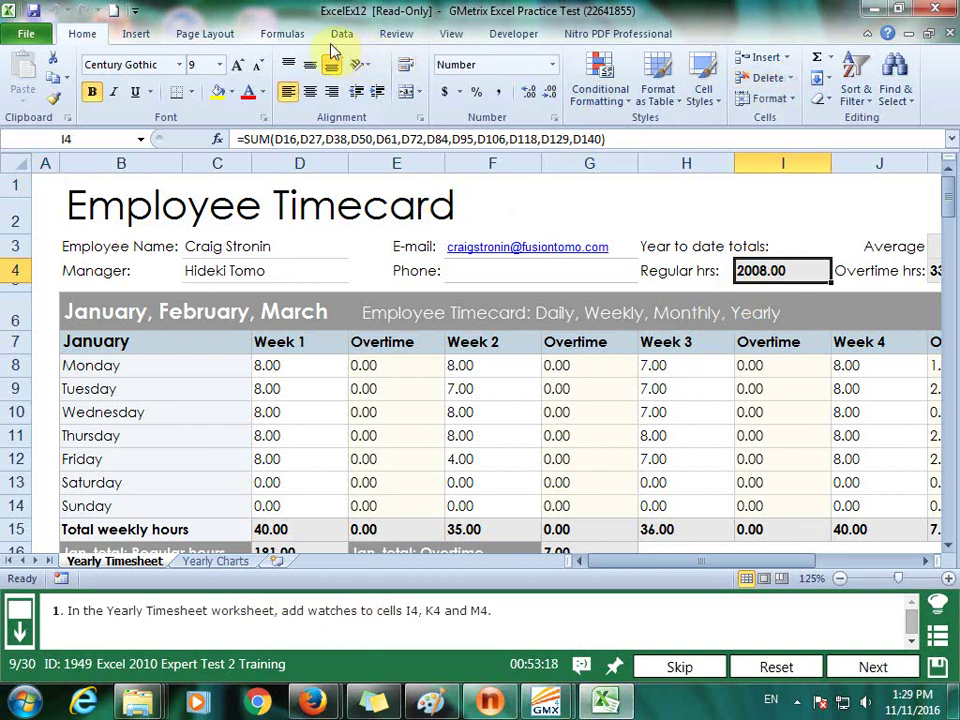
{"action": "left_click", "coordinate": [286, 34]}
{"action": "left_click", "coordinate": [815, 88]}
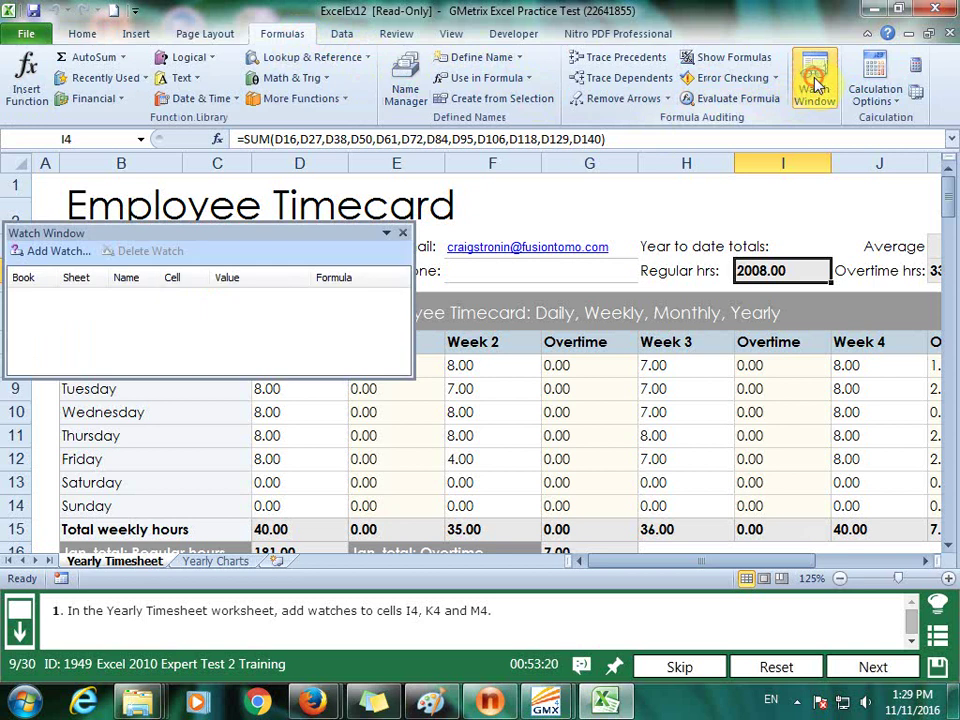
{"action": "left_click", "coordinate": [55, 251]}
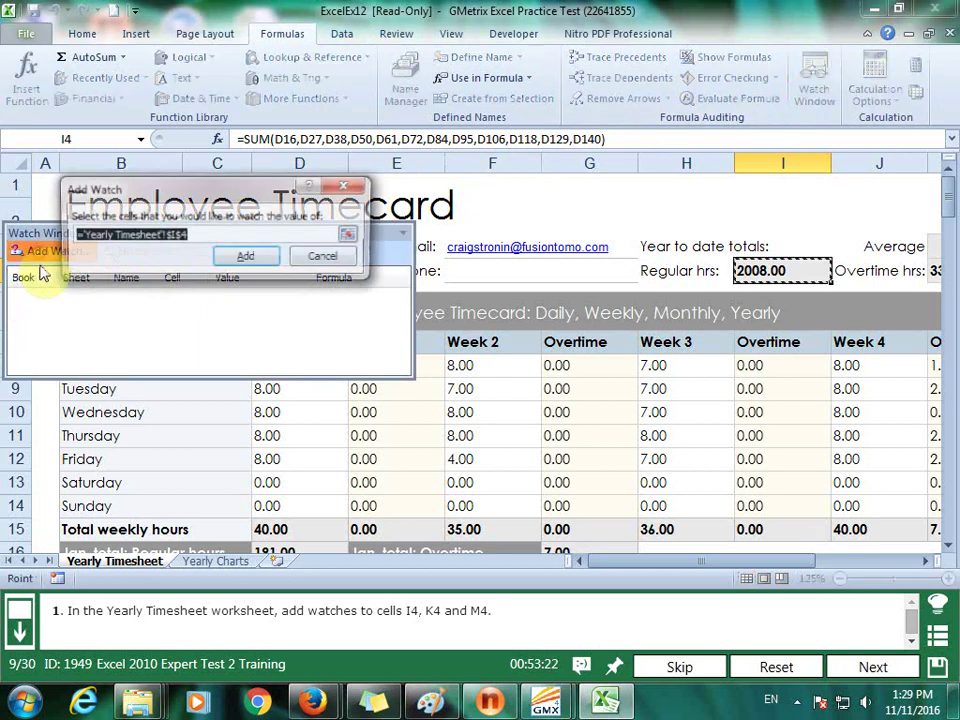
{"action": "left_click", "coordinate": [248, 256]}
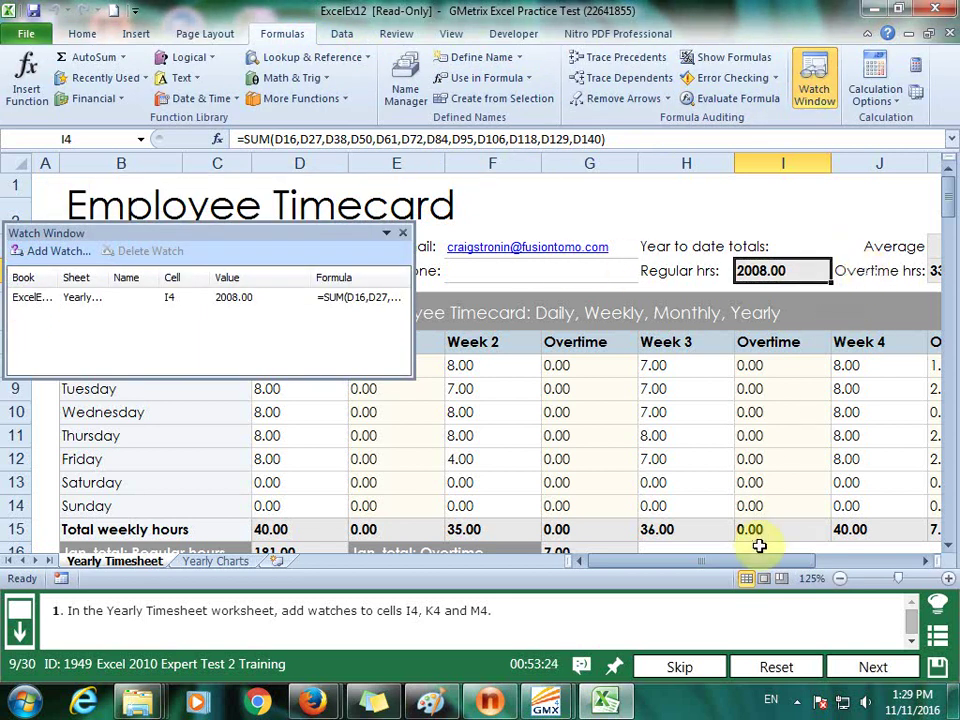
{"action": "left_click_drag", "start_coordinate": [761, 568], "coordinate": [885, 570]}
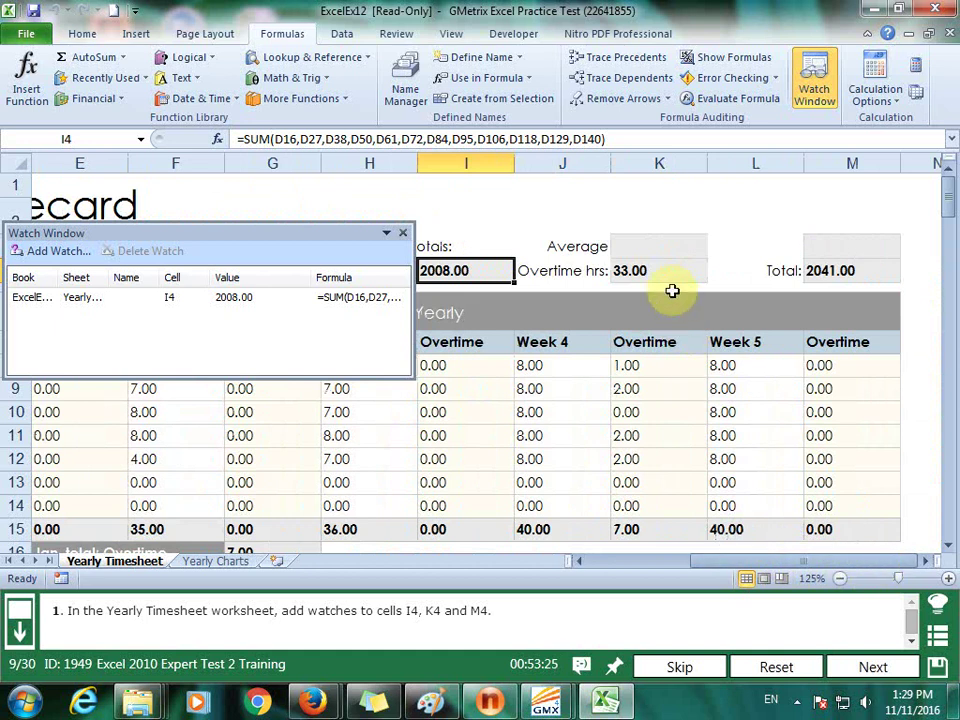
Add watches on cells K4 and M4
{"action": "left_click", "coordinate": [664, 270]}
{"action": "left_click", "coordinate": [80, 251]}
{"action": "left_click", "coordinate": [244, 256]}
{"action": "left_click", "coordinate": [818, 272]}
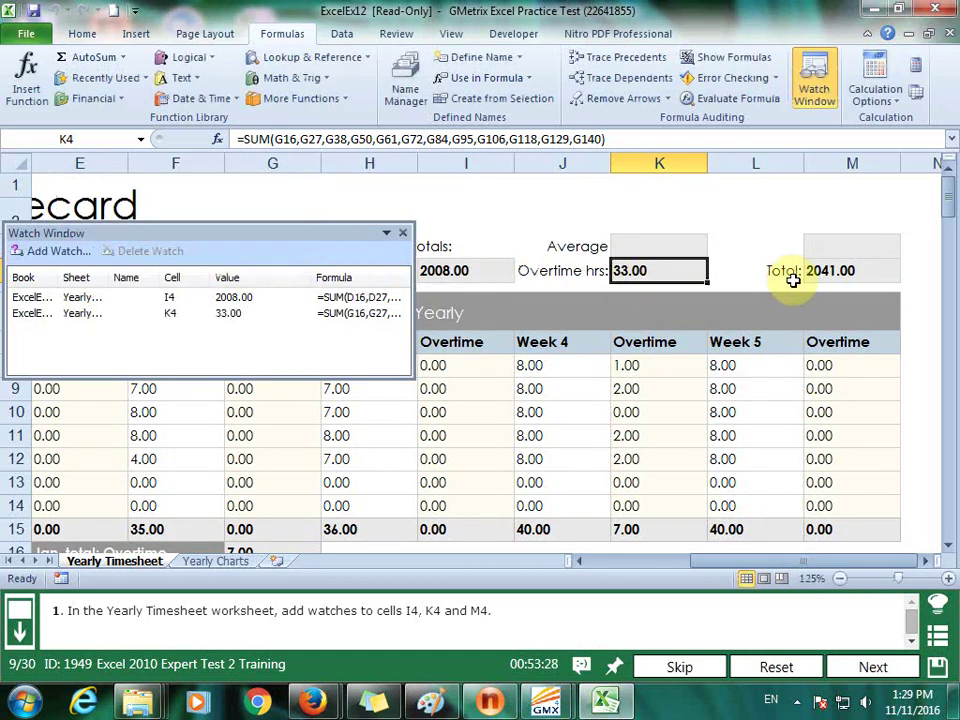
{"action": "left_click", "coordinate": [58, 251]}
{"action": "left_click", "coordinate": [244, 255]}
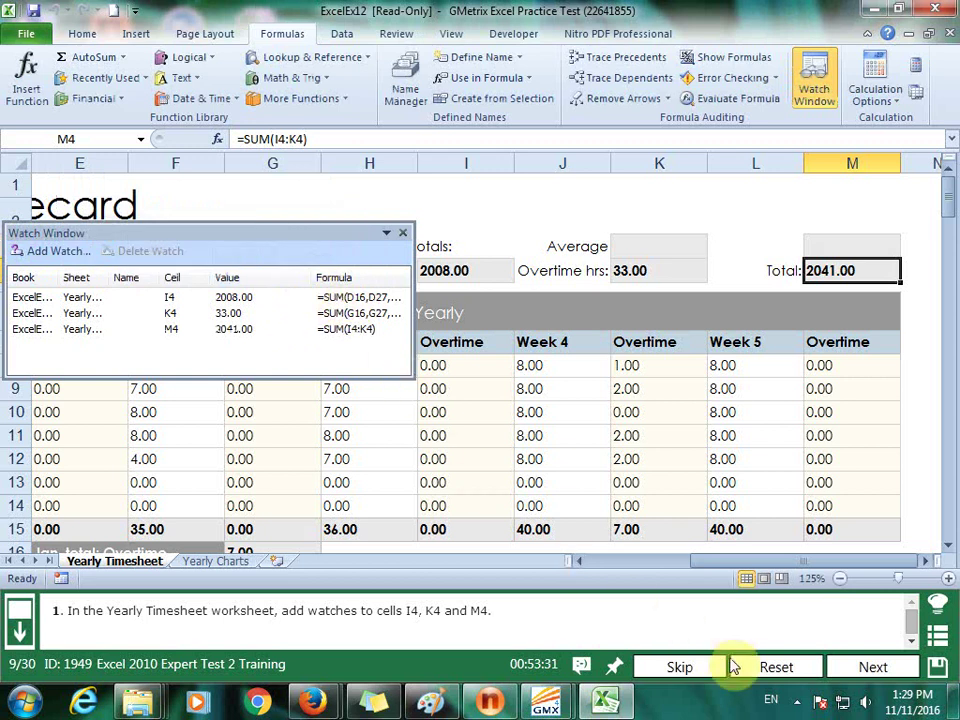
Close the Watch Window, submit the task and continue to the next question
{"action": "left_click", "coordinate": [403, 228]}
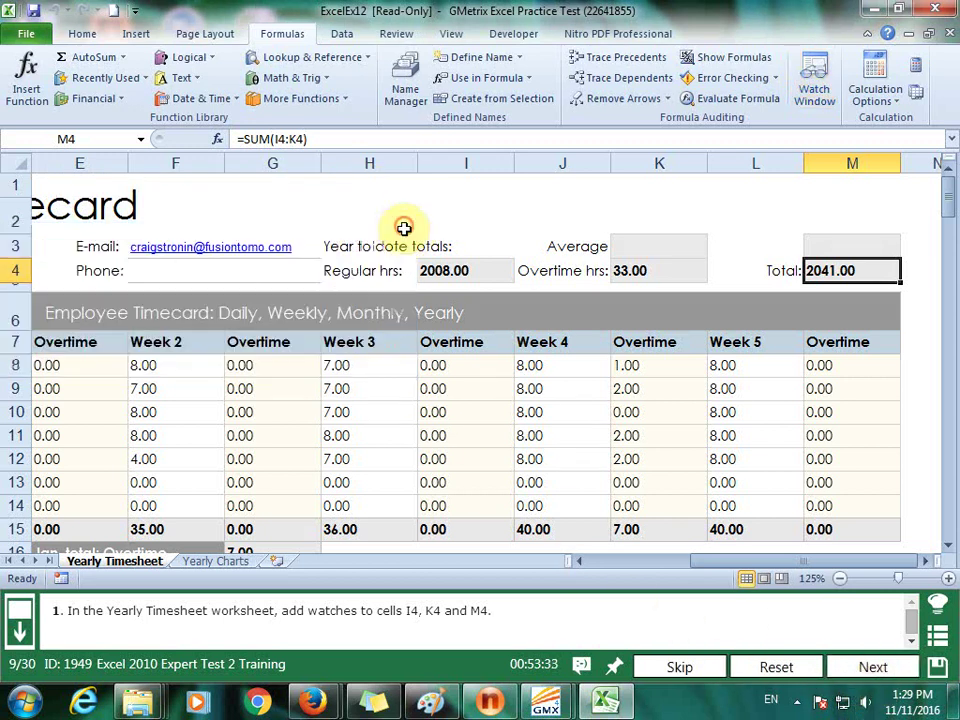
{"action": "left_click", "coordinate": [900, 674]}
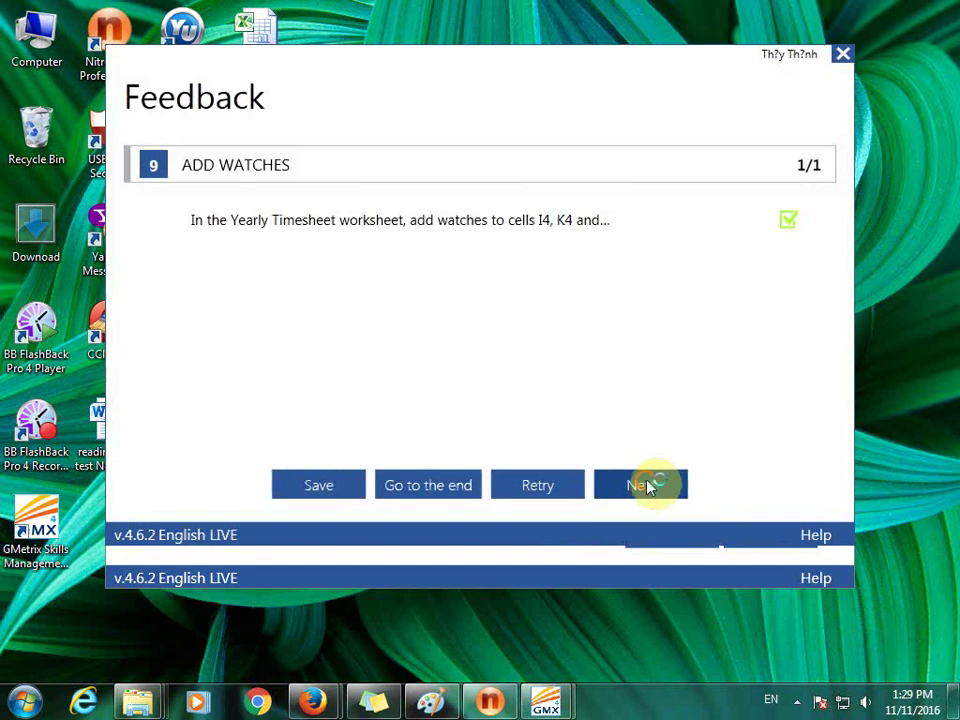
{"action": "left_click", "coordinate": [647, 484]}
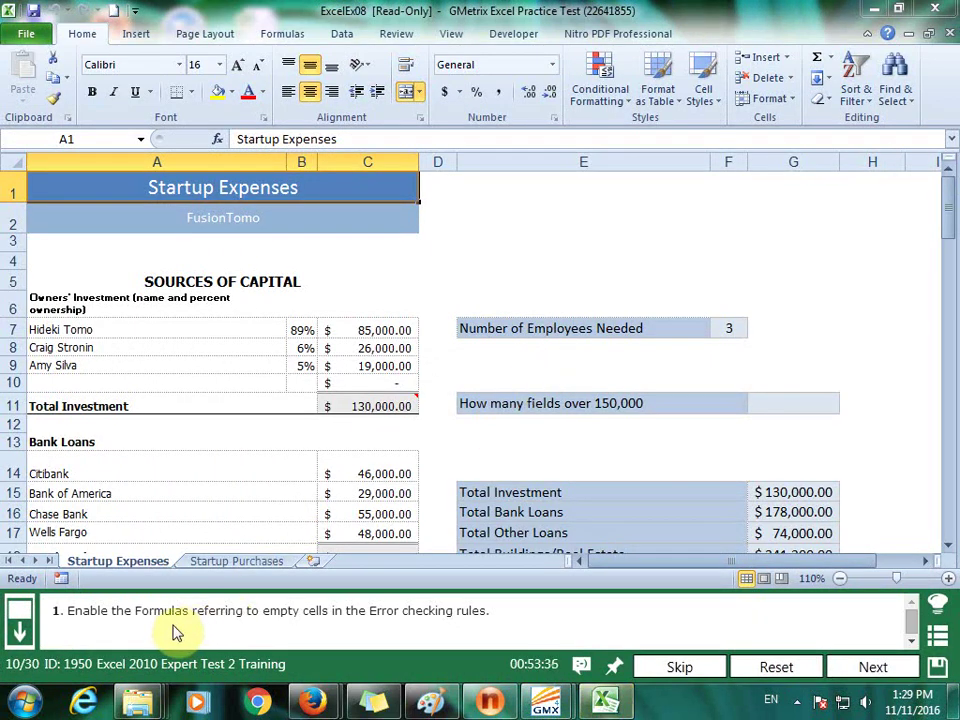
Enable the 'Formulas referring to empty cells' error-checking rule in Excel Options, then submit the task
{"action": "left_click", "coordinate": [26, 33]}
{"action": "left_click", "coordinate": [48, 383]}
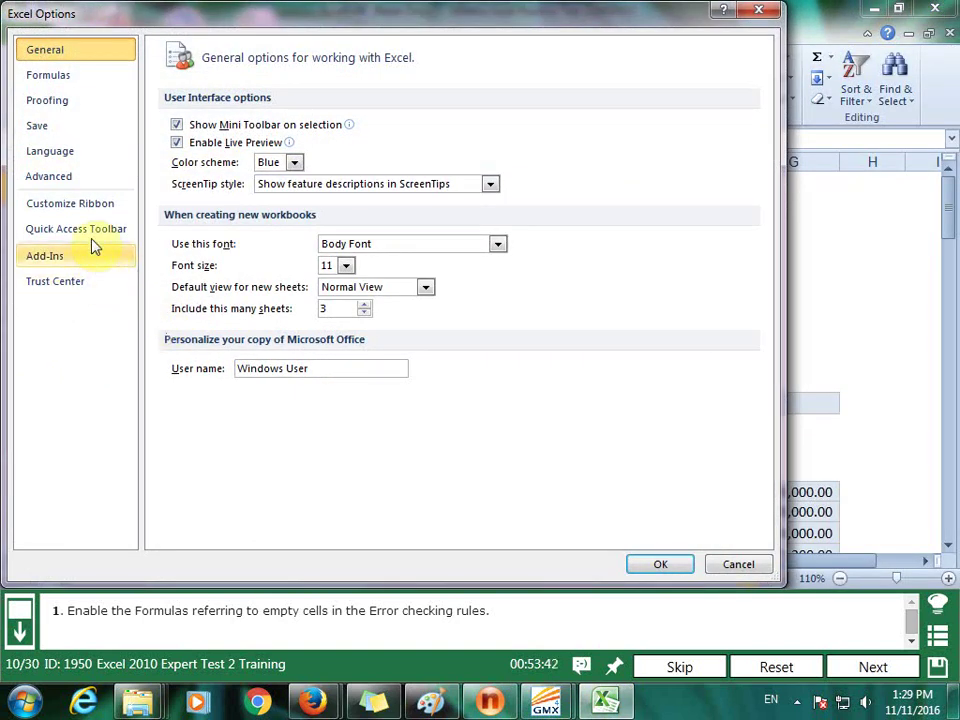
{"action": "left_click", "coordinate": [70, 178]}
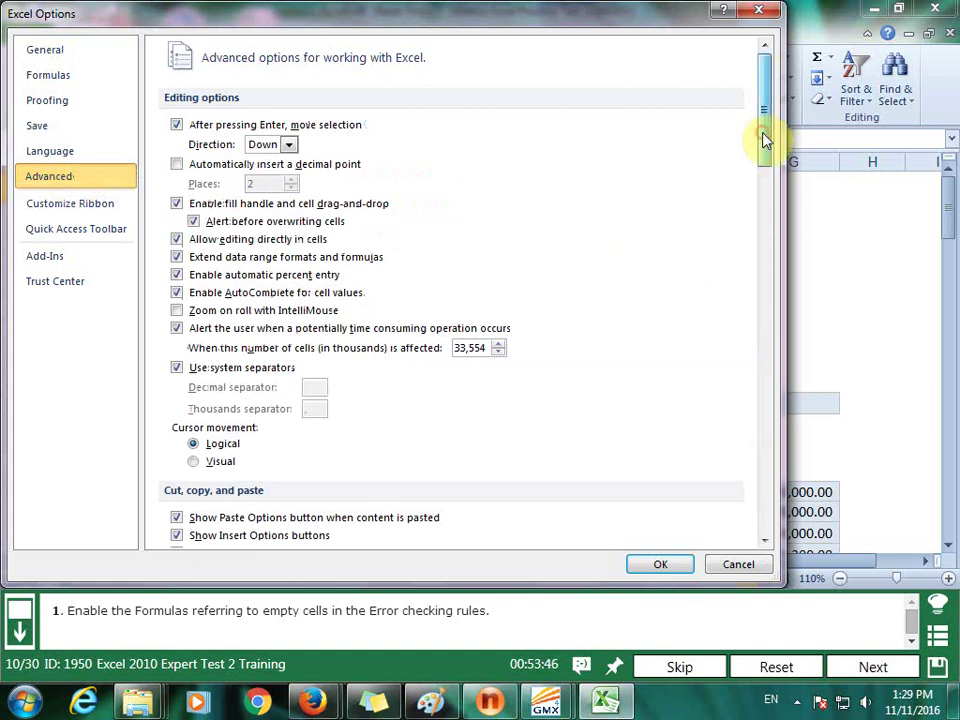
{"action": "left_click", "coordinate": [77, 72]}
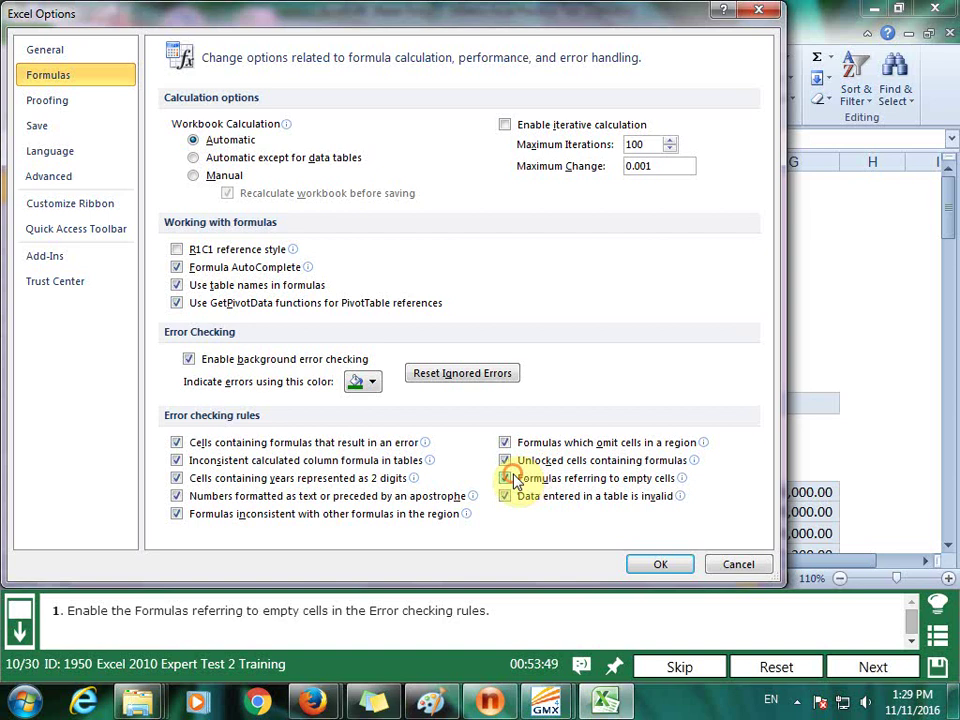
{"action": "left_click", "coordinate": [634, 568]}
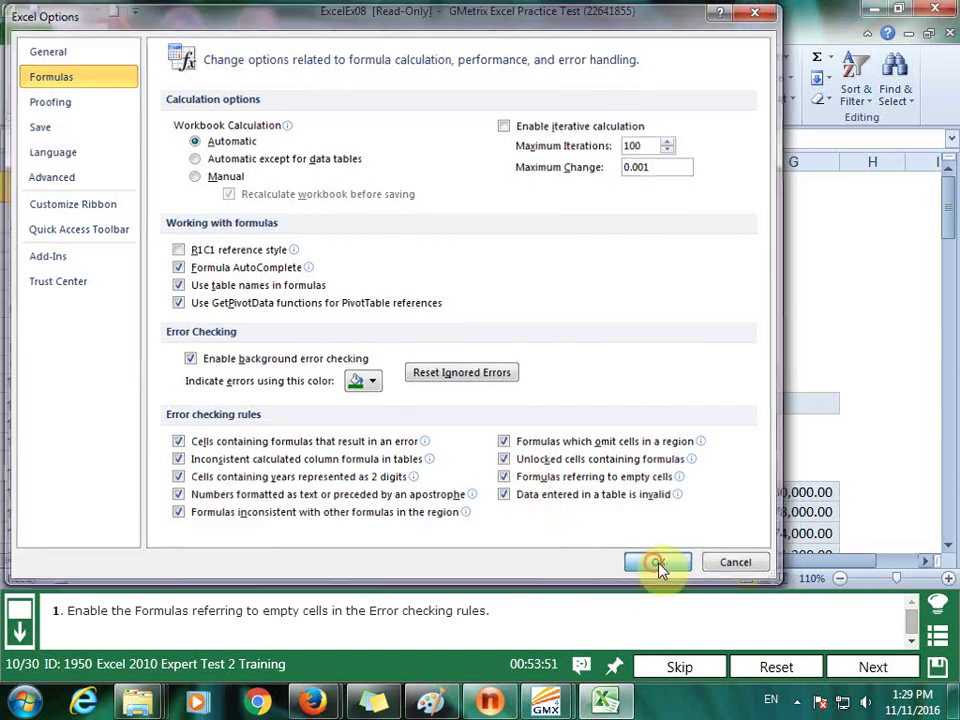
{"action": "left_click", "coordinate": [899, 673]}
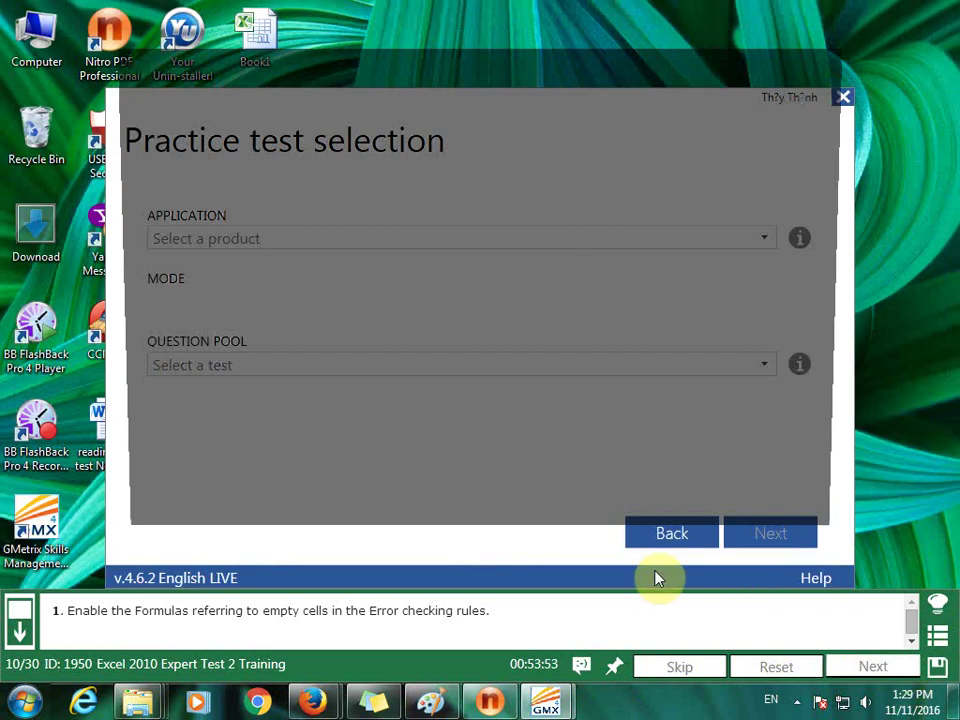
{"action": "left_click", "coordinate": [652, 487]}
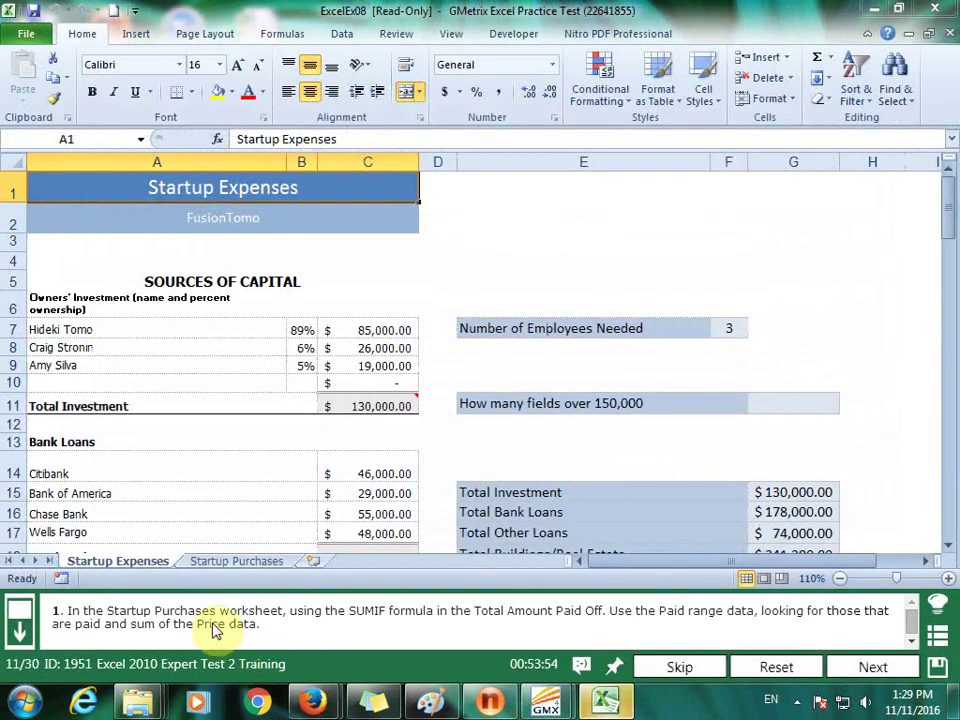
Enter =SUMIF(Table1[Paid?],"yes",Table1[Price]) in C22 on Startup Purchases, giving $3,281, and submit
{"action": "left_click", "coordinate": [257, 565]}
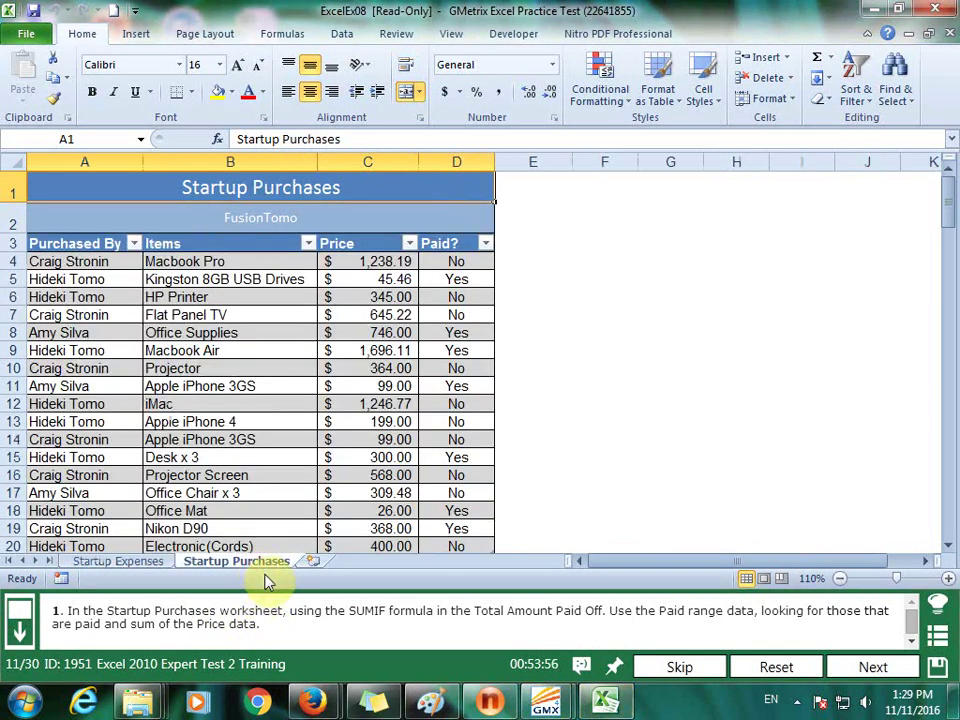
{"action": "left_click", "coordinate": [652, 488]}
{"action": "scroll", "coordinate": [652, 488], "scroll_direction": "down", "scroll_amount": 2}
{"action": "scroll", "coordinate": [590, 450], "scroll_direction": "down", "scroll_amount": 2}
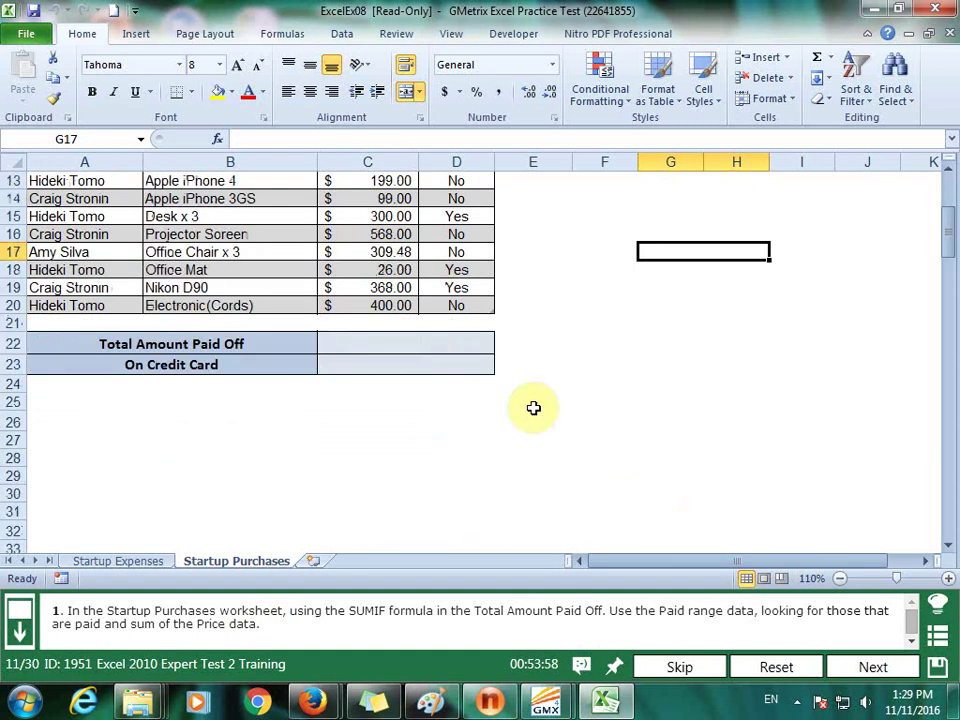
{"action": "left_click", "coordinate": [456, 352]}
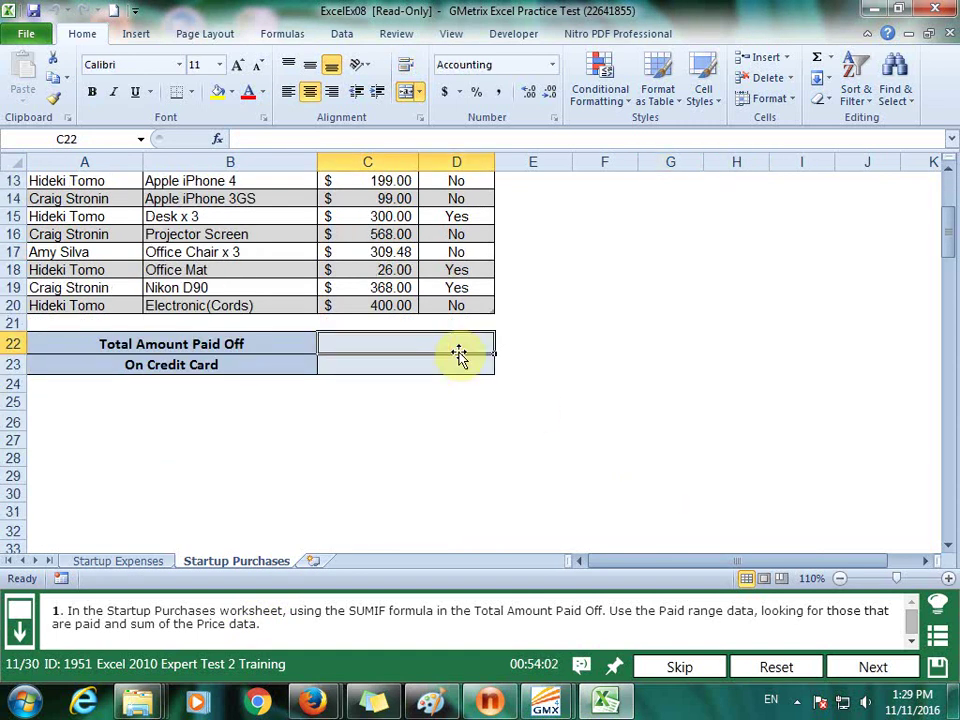
{"action": "type", "text": "=sumif"}
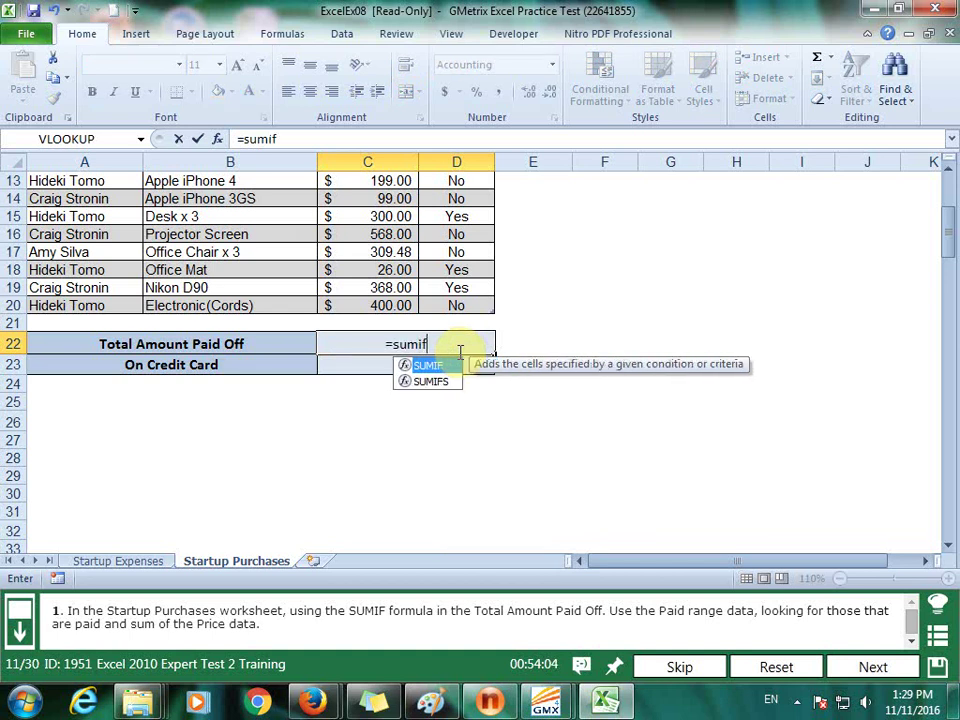
{"action": "type", "text": "("}
{"action": "scroll", "coordinate": [460, 340], "scroll_direction": "up", "scroll_amount": 4}
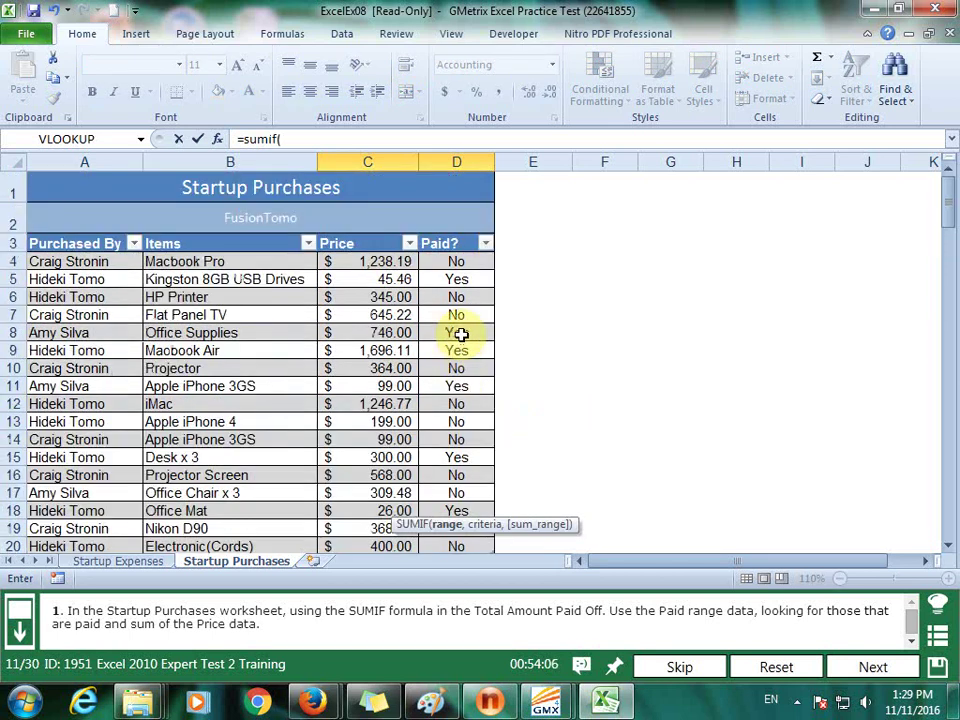
{"action": "left_click_drag", "start_coordinate": [465, 262], "coordinate": [463, 360]}
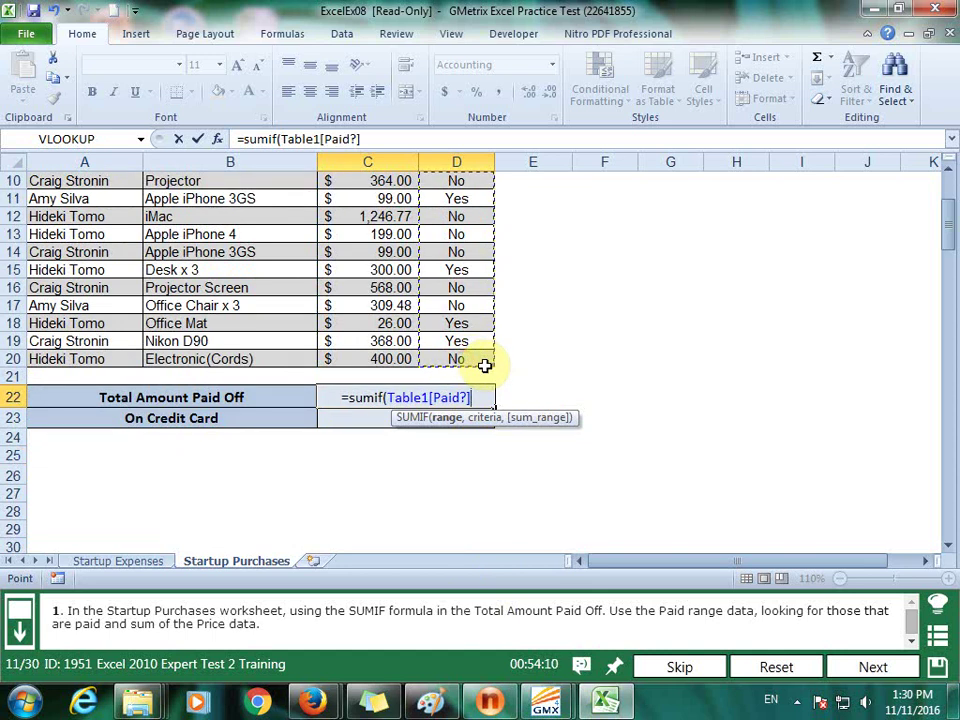
{"action": "type", "text": ",\"yes\""}
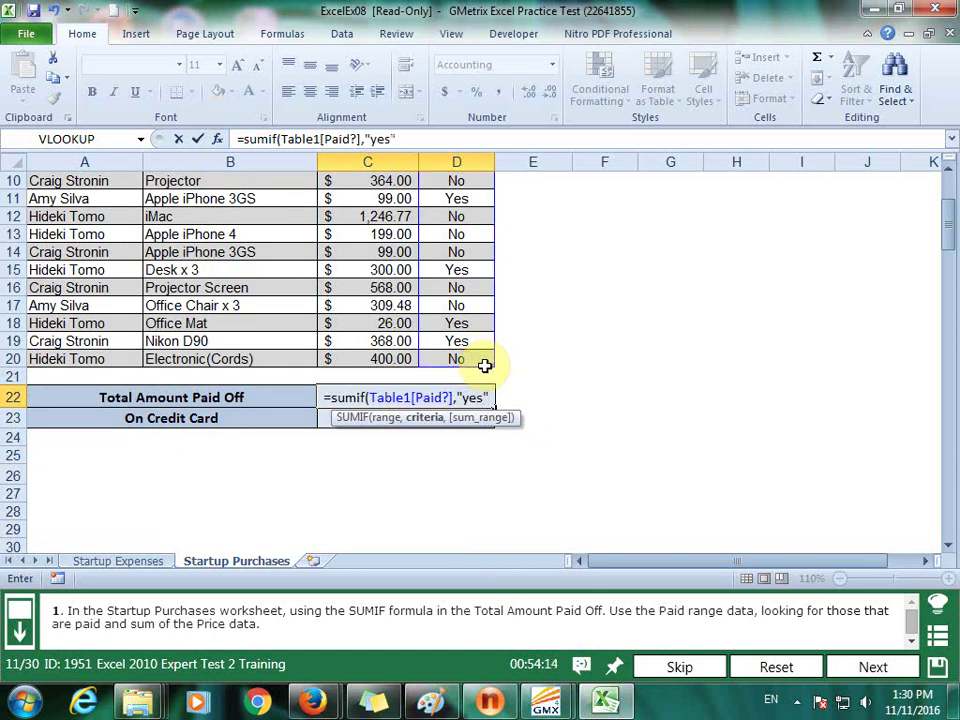
{"action": "type", "text": ","}
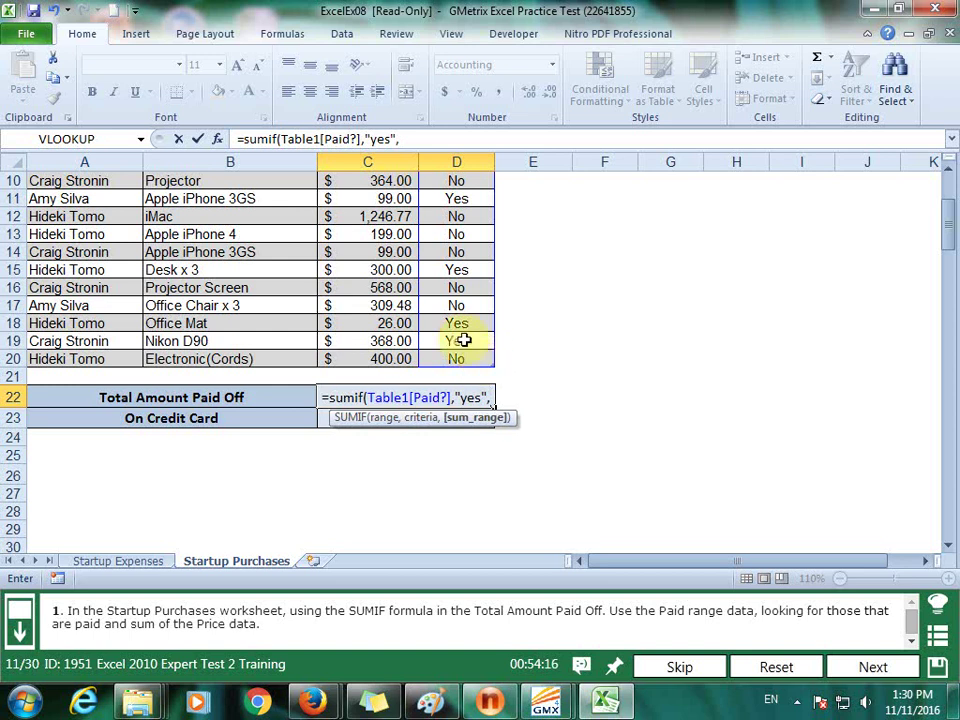
{"action": "scroll", "coordinate": [470, 345], "scroll_direction": "up", "scroll_amount": 3}
{"action": "mouse_move", "coordinate": [385, 262]}
{"action": "left_mouse_down"}
{"action": "mouse_move", "coordinate": [370, 583]}
{"action": "mouse_move", "coordinate": [361, 458]}
{"action": "left_mouse_up"}
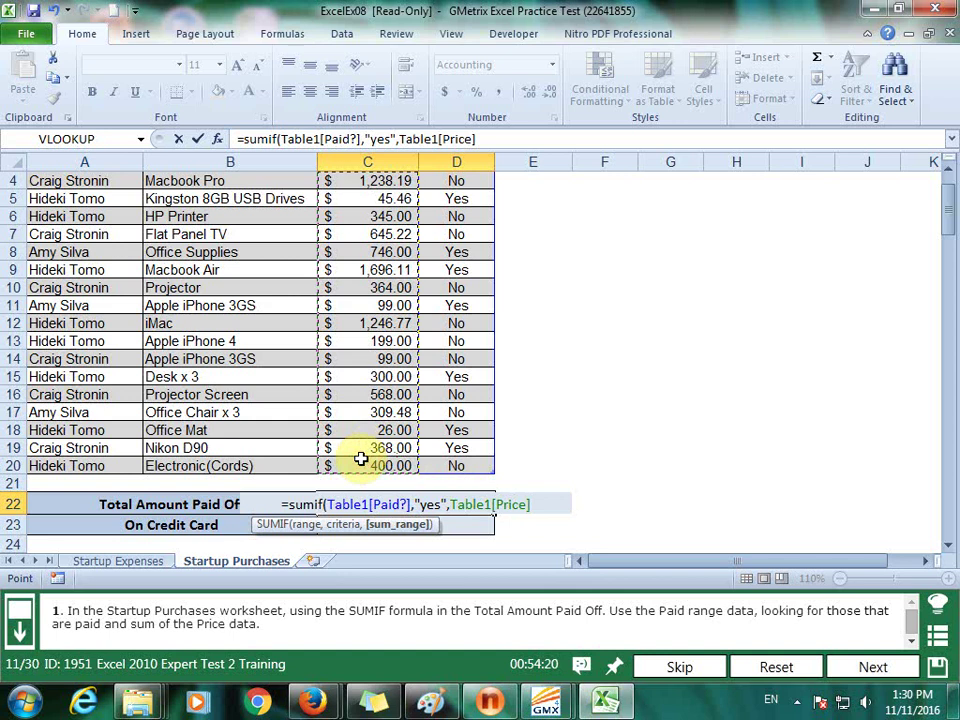
{"action": "key", "text": "Return"}
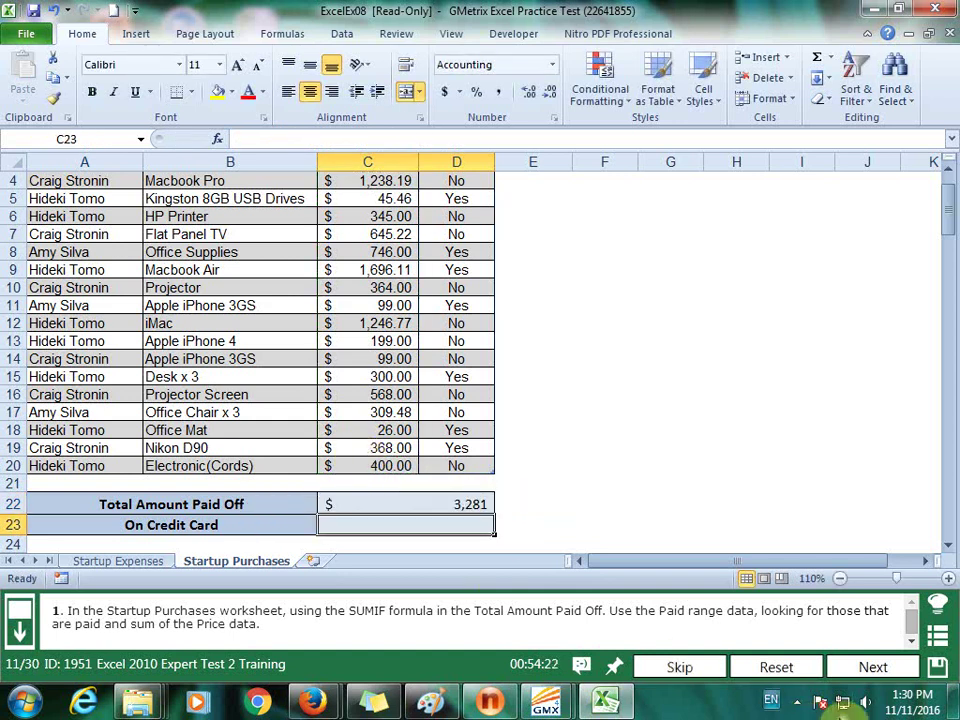
{"action": "left_click", "coordinate": [880, 667]}
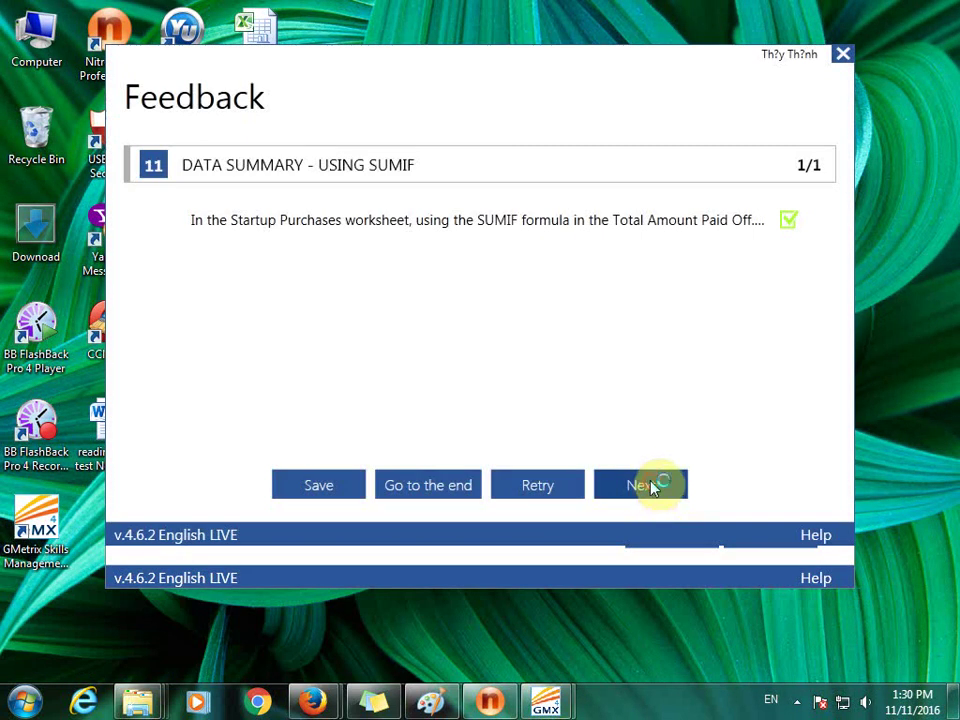
Enter =COUNTIF(G15:G28,">125000") in G11, returning 7, and submit the task
{"action": "left_click", "coordinate": [655, 489]}
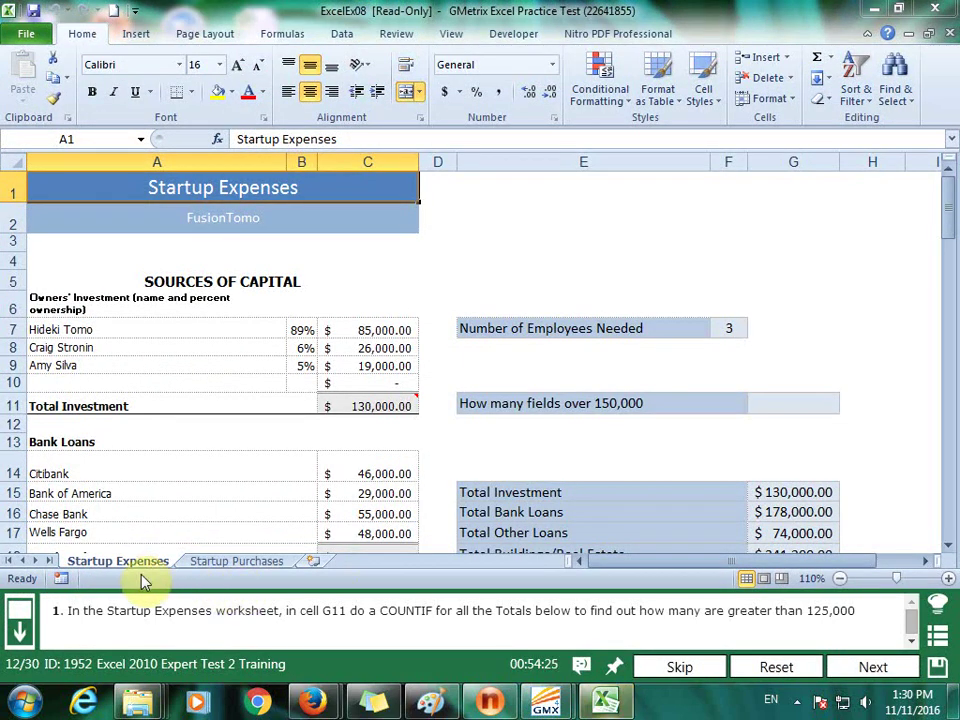
{"action": "left_click", "coordinate": [79, 139]}
{"action": "type", "text": "g11"}
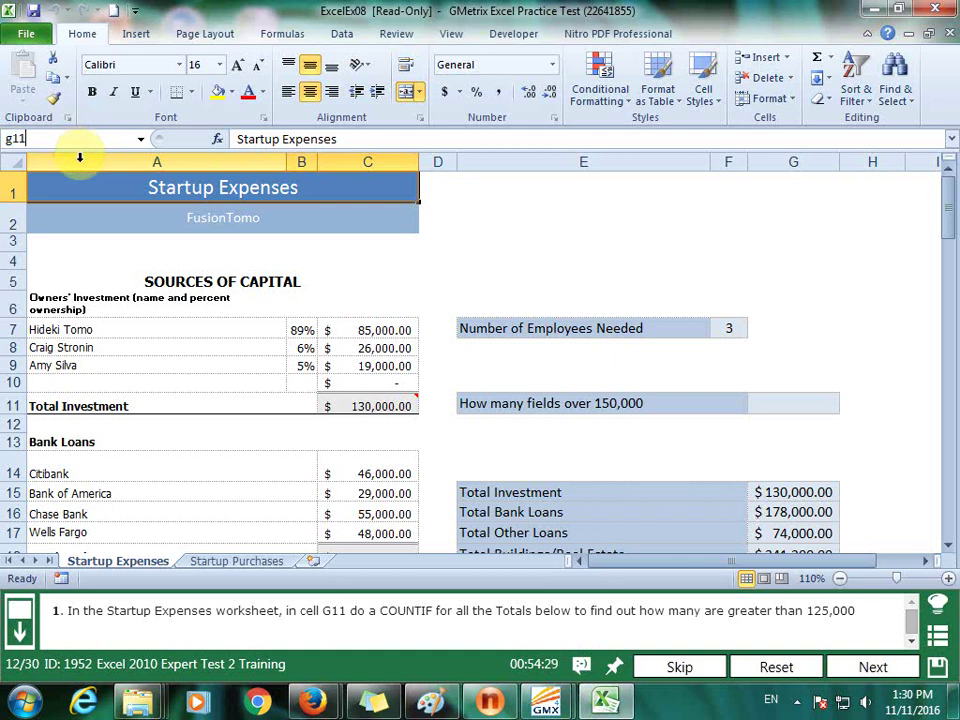
{"action": "key", "text": "Return"}
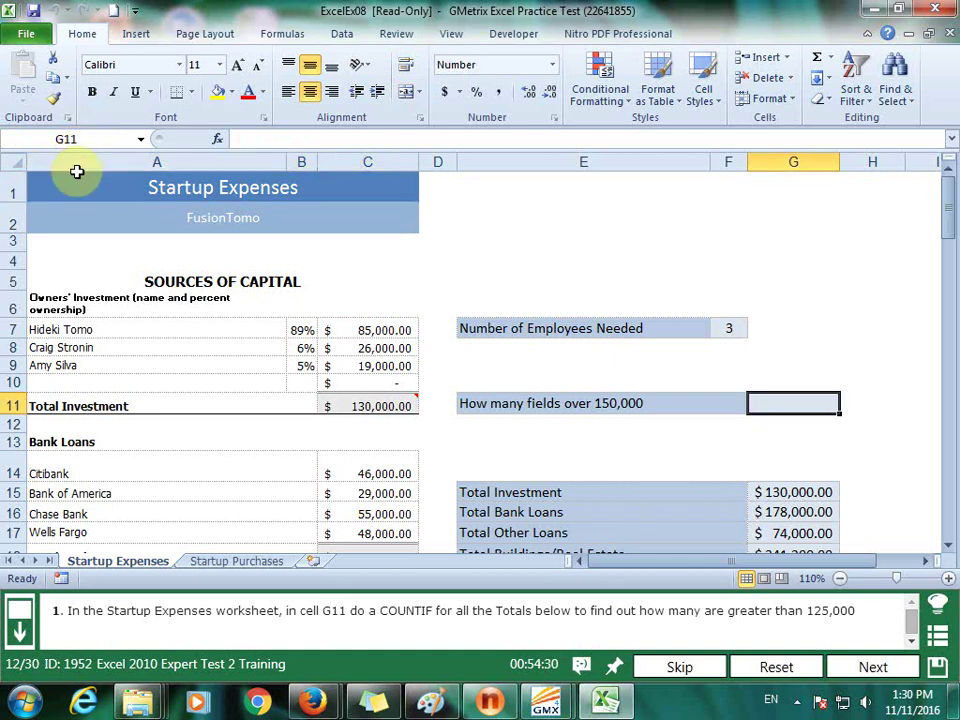
{"action": "type", "text": "=co"}
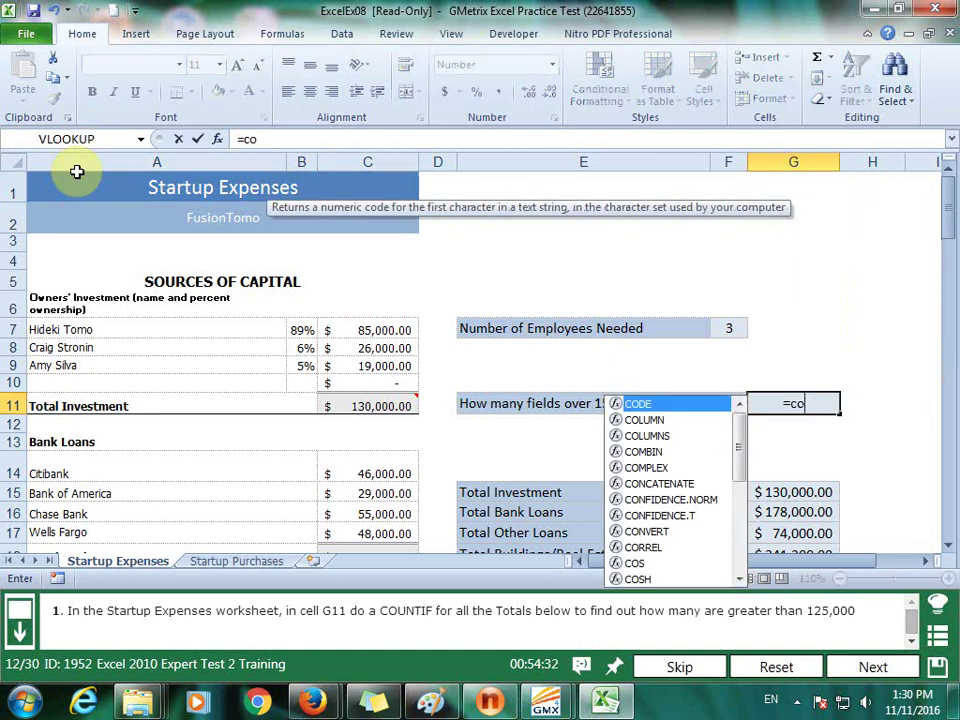
{"action": "type", "text": "untif"}
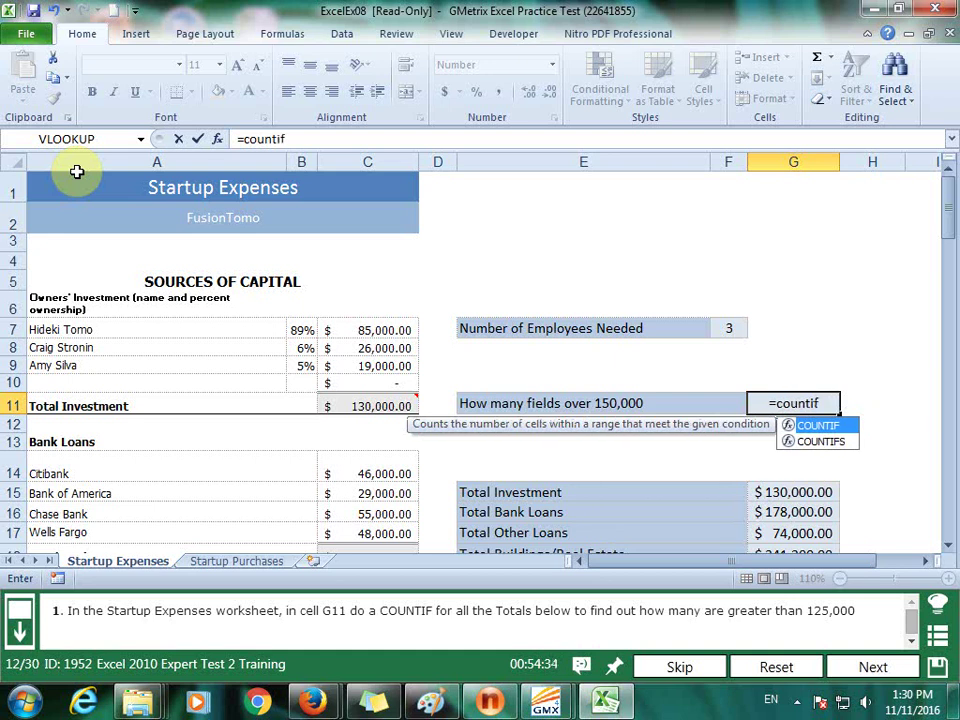
{"action": "type", "text": "("}
{"action": "scroll", "coordinate": [785, 471], "scroll_direction": "down", "scroll_amount": 2}
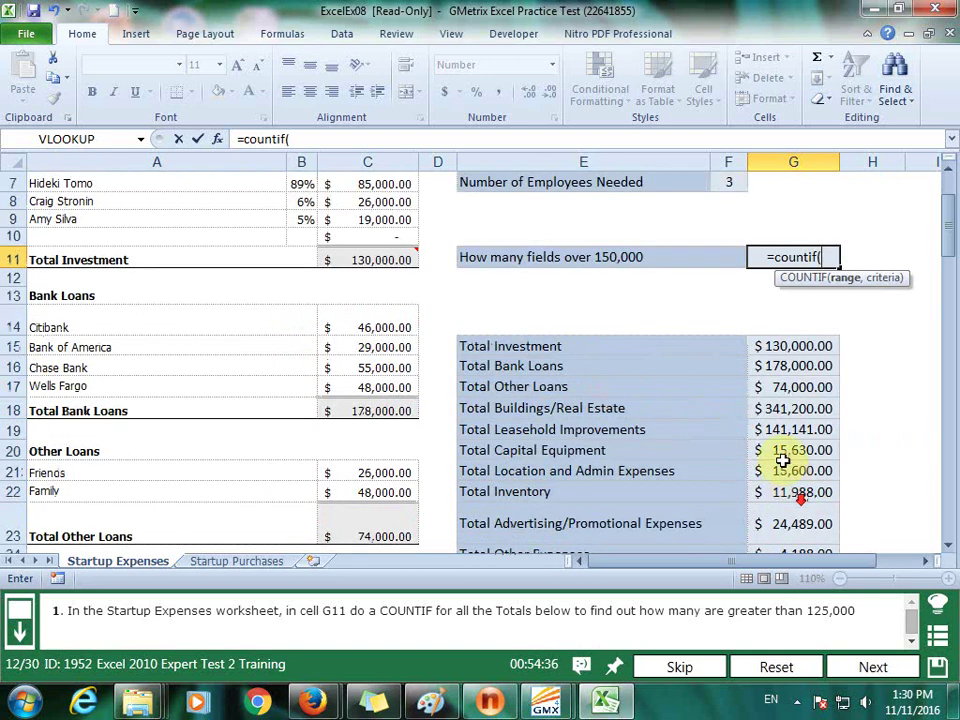
{"action": "left_click_drag", "start_coordinate": [796, 355], "coordinate": [806, 528]}
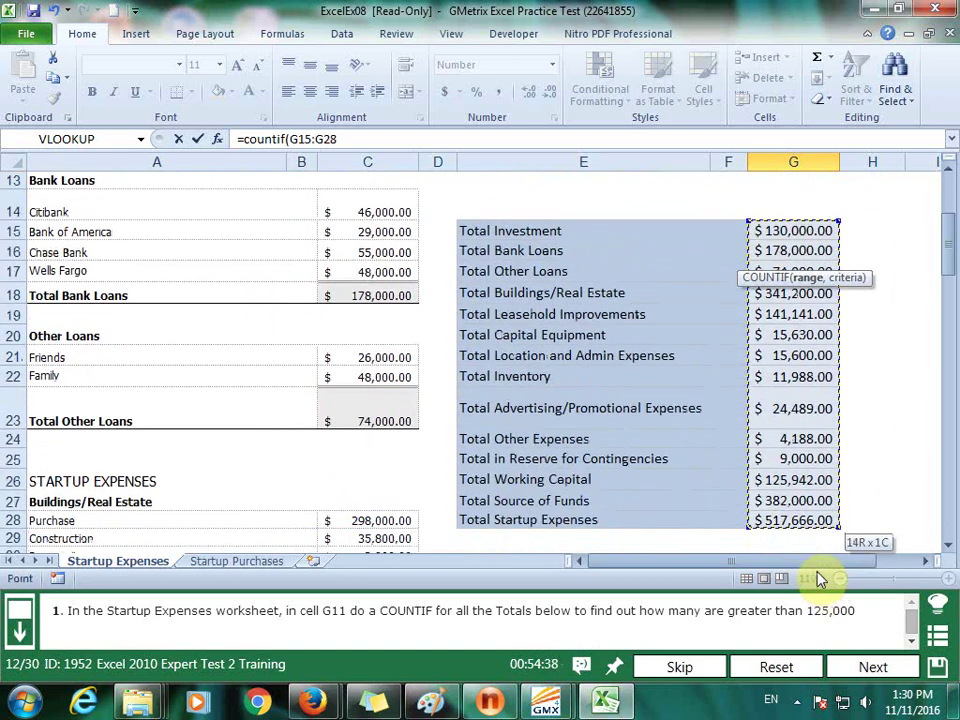
{"action": "type", "text": ",\">125000"}
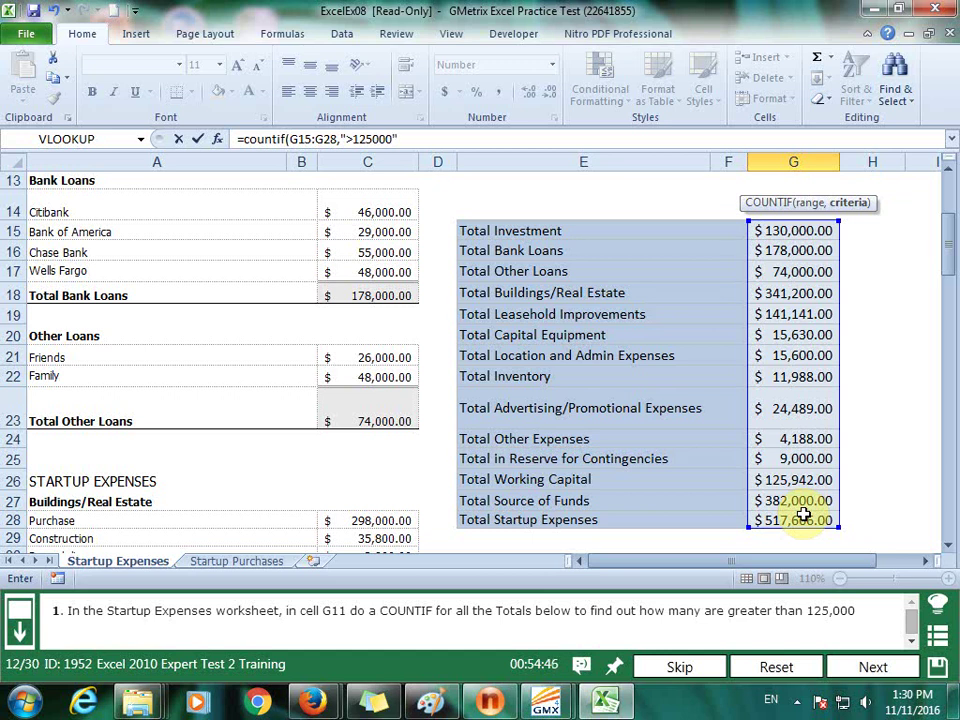
{"action": "key", "text": "Return"}
{"action": "scroll", "coordinate": [842, 480], "scroll_direction": "up", "scroll_amount": 3}
{"action": "left_click", "coordinate": [897, 668]}
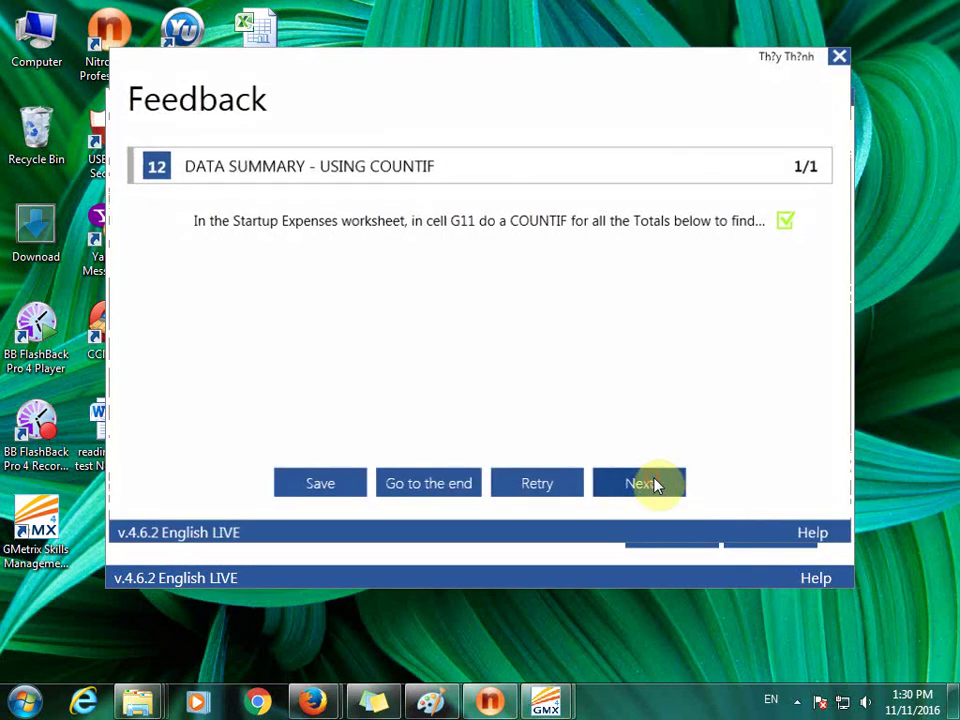
Start a COUNTIFS in C23 using invoices[Outstanding] as the first criteria range, with "<>0"
{"action": "left_click", "coordinate": [657, 485]}
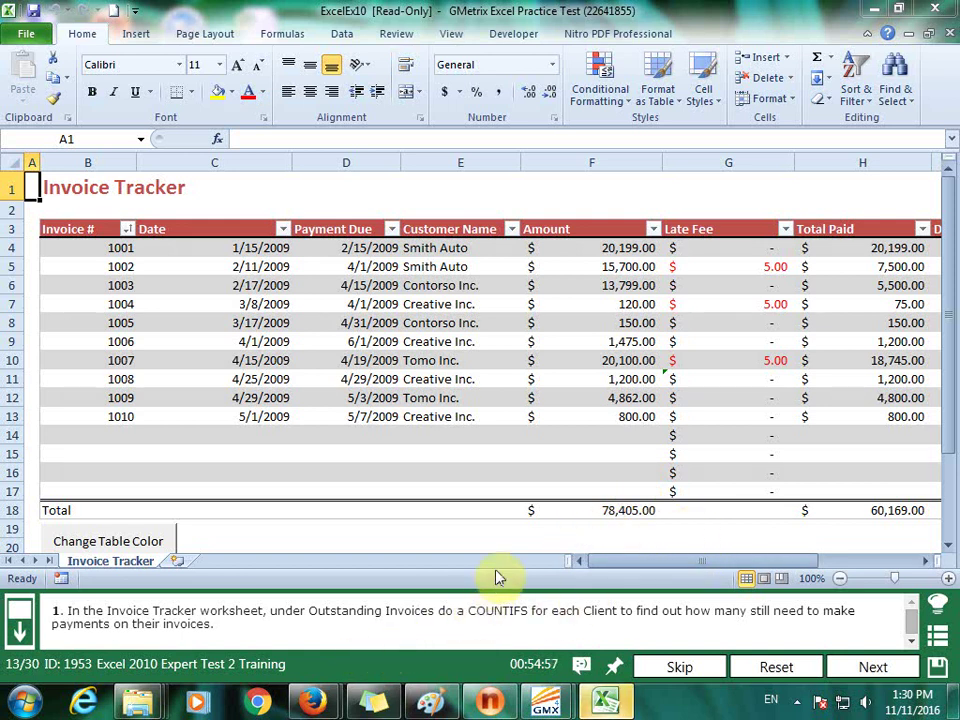
{"action": "left_click", "coordinate": [493, 536]}
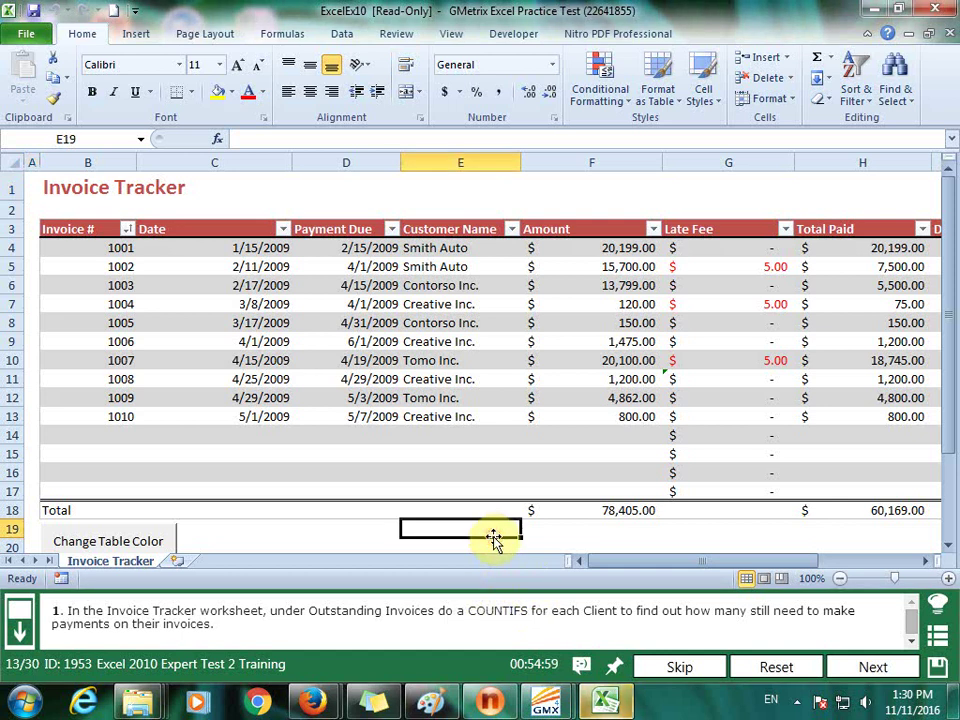
{"action": "scroll", "coordinate": [510, 525], "scroll_direction": "down", "scroll_amount": 1}
{"action": "scroll", "coordinate": [450, 495], "scroll_direction": "down", "scroll_amount": 1}
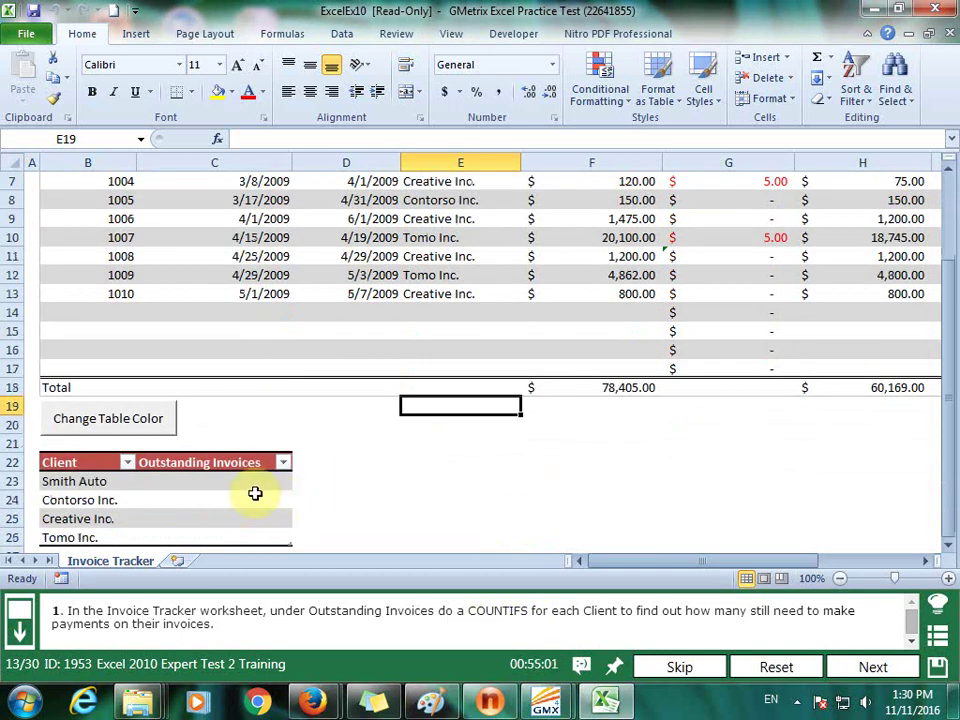
{"action": "left_click", "coordinate": [254, 483]}
{"action": "type", "text": "="}
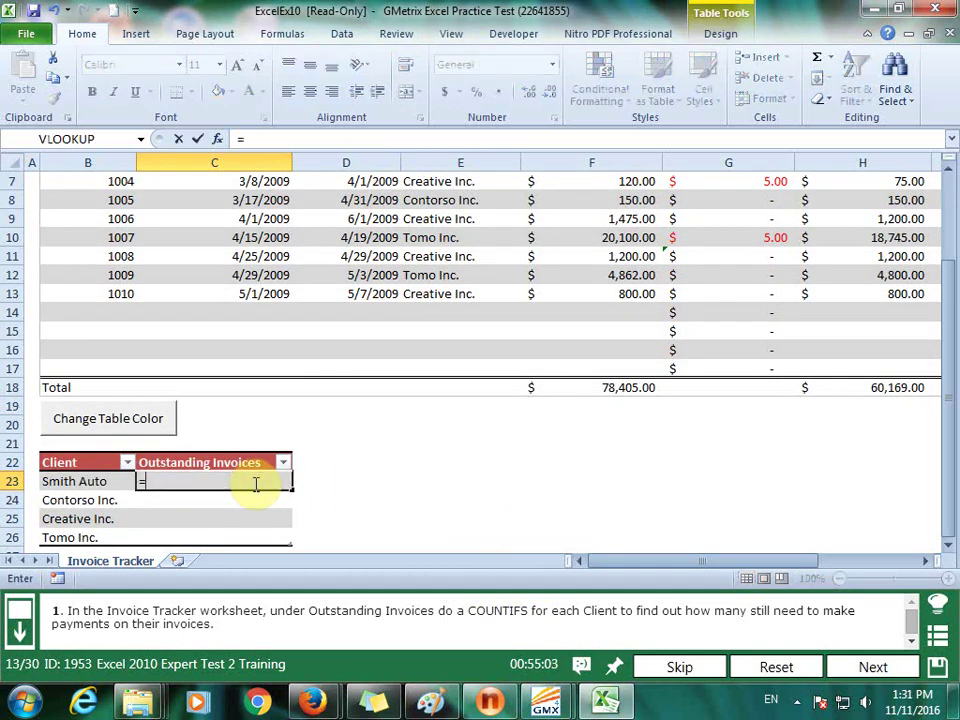
{"action": "type", "text": "countifs"}
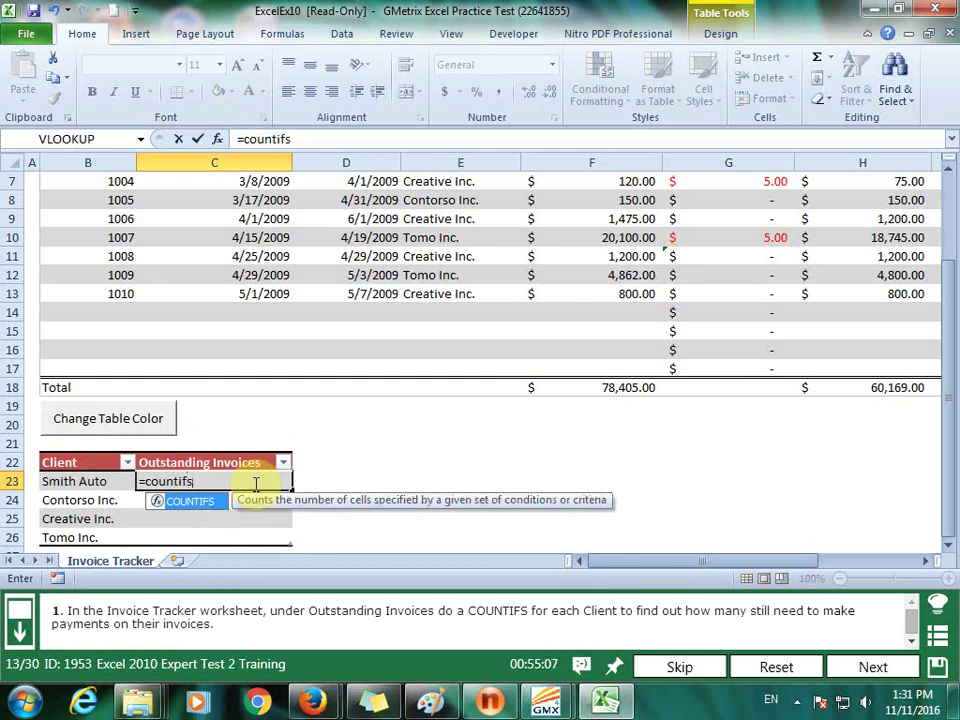
{"action": "type", "text": "("}
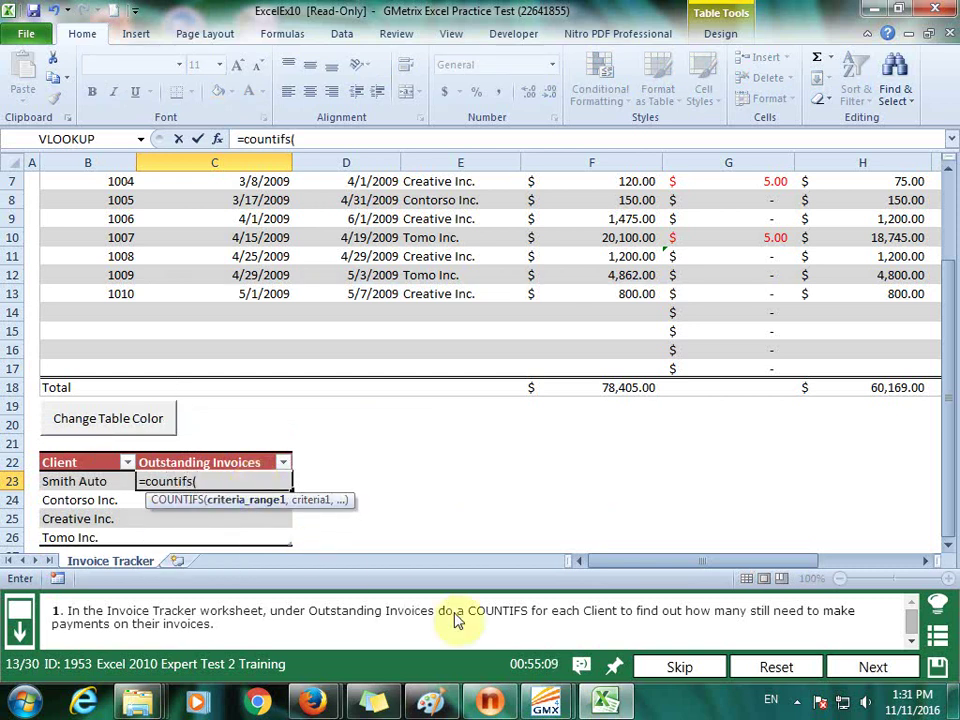
{"action": "left_click", "coordinate": [685, 569]}
{"action": "left_click_drag", "start_coordinate": [685, 569], "coordinate": [823, 570]}
{"action": "scroll", "coordinate": [894, 392], "scroll_direction": "up", "scroll_amount": 1}
{"action": "scroll", "coordinate": [870, 267], "scroll_direction": "up", "scroll_amount": 1}
{"action": "left_click_drag", "start_coordinate": [870, 248], "coordinate": [876, 492]}
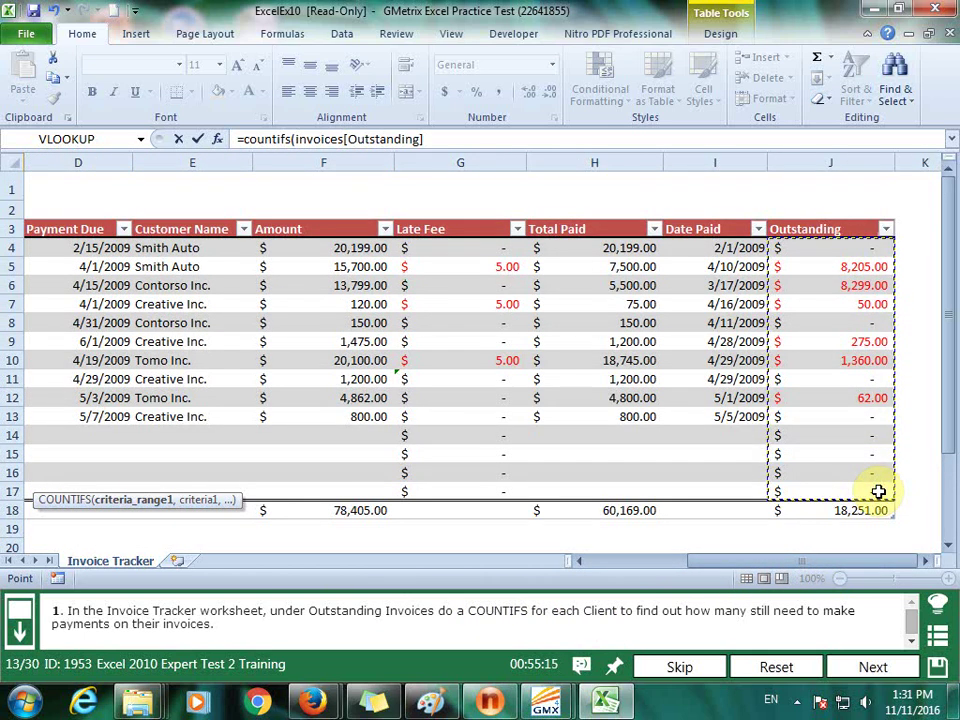
{"action": "type", "text": ",\"<>0"}
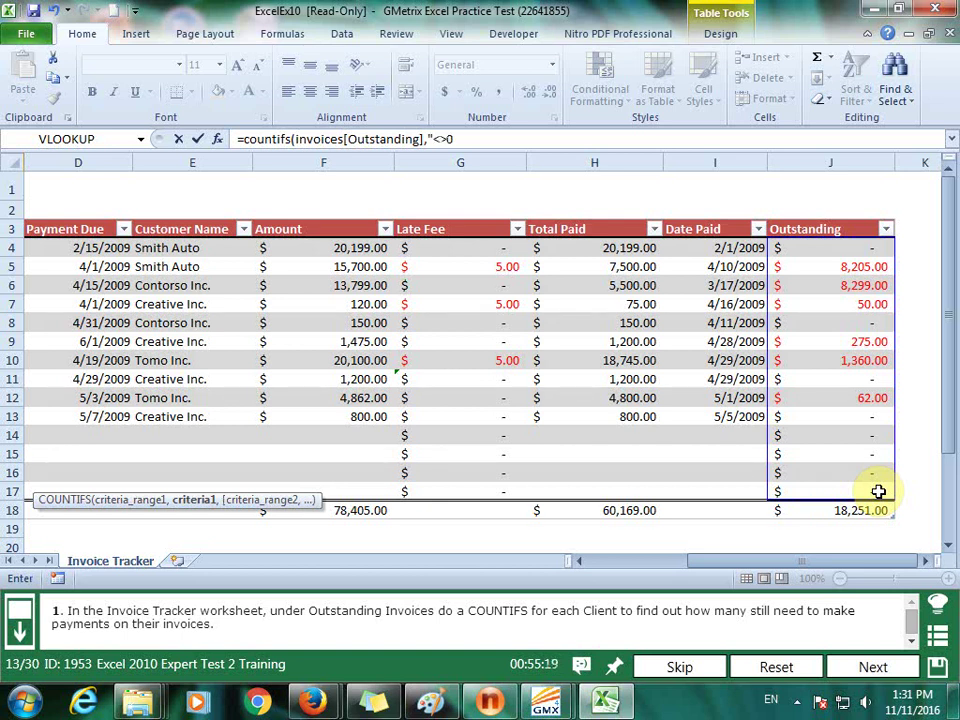
{"action": "type", "text": ","}
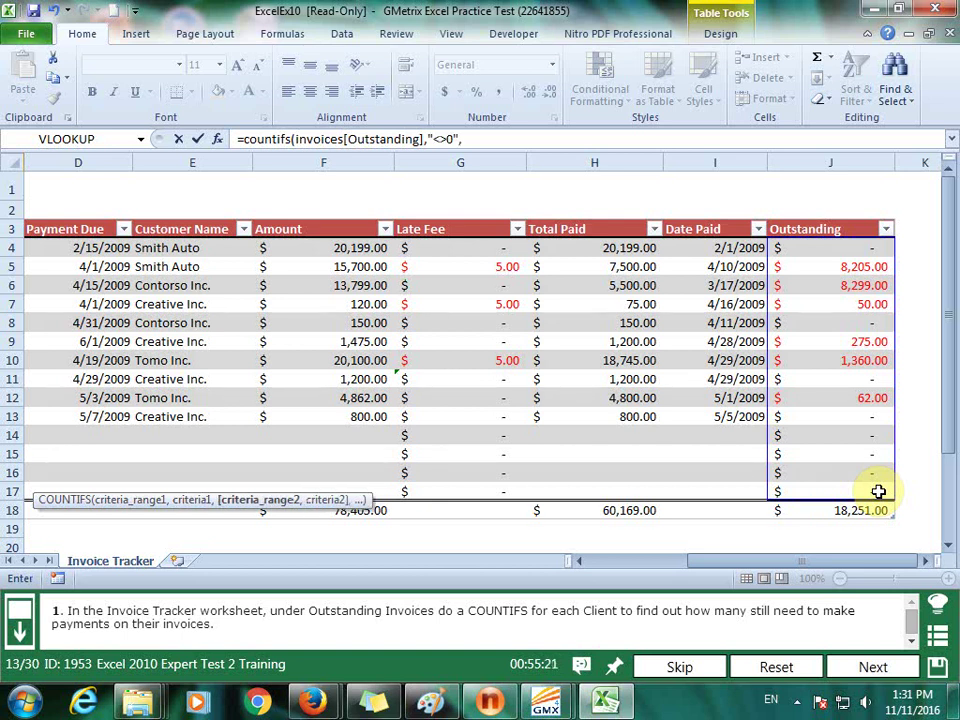
{"action": "left_click_drag", "start_coordinate": [208, 240], "coordinate": [207, 484]}
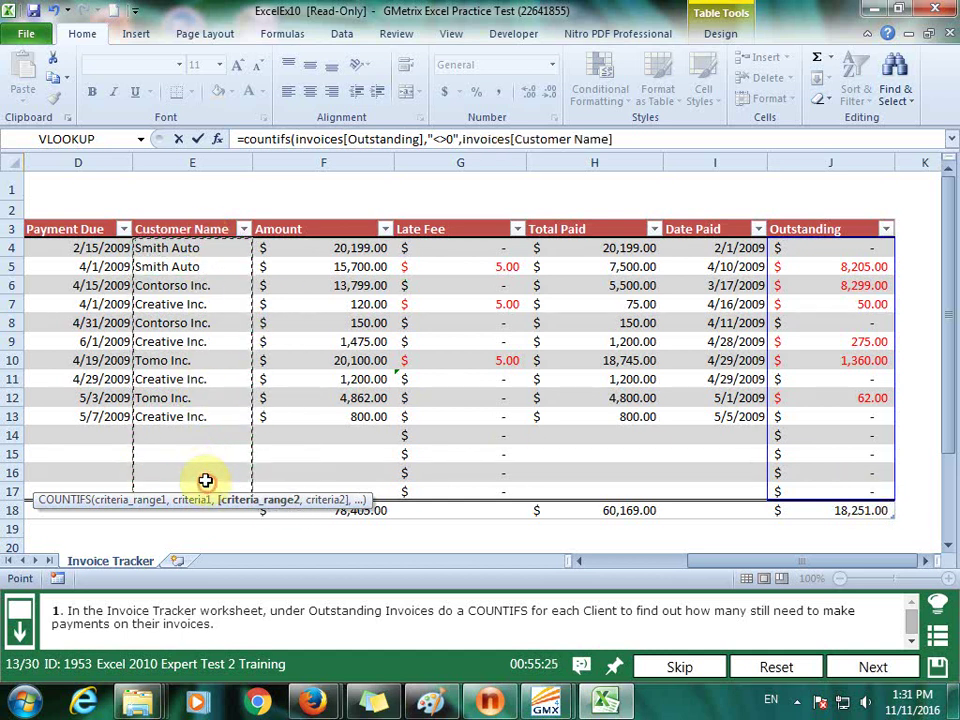
{"action": "type", "text": ","}
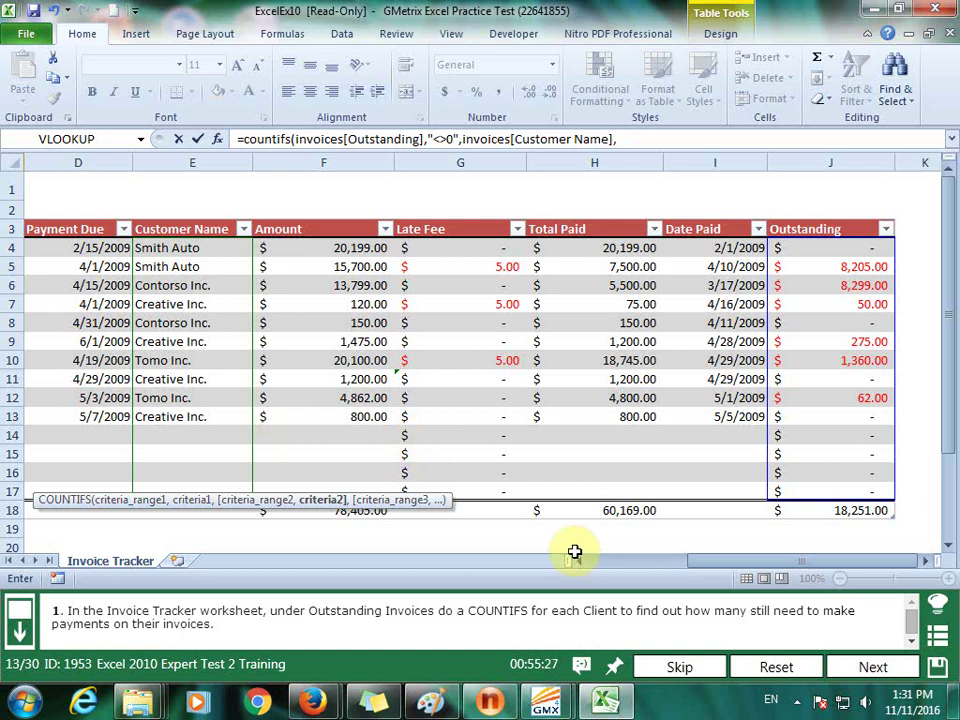
{"action": "left_click_drag", "start_coordinate": [949, 235], "coordinate": [950, 347]}
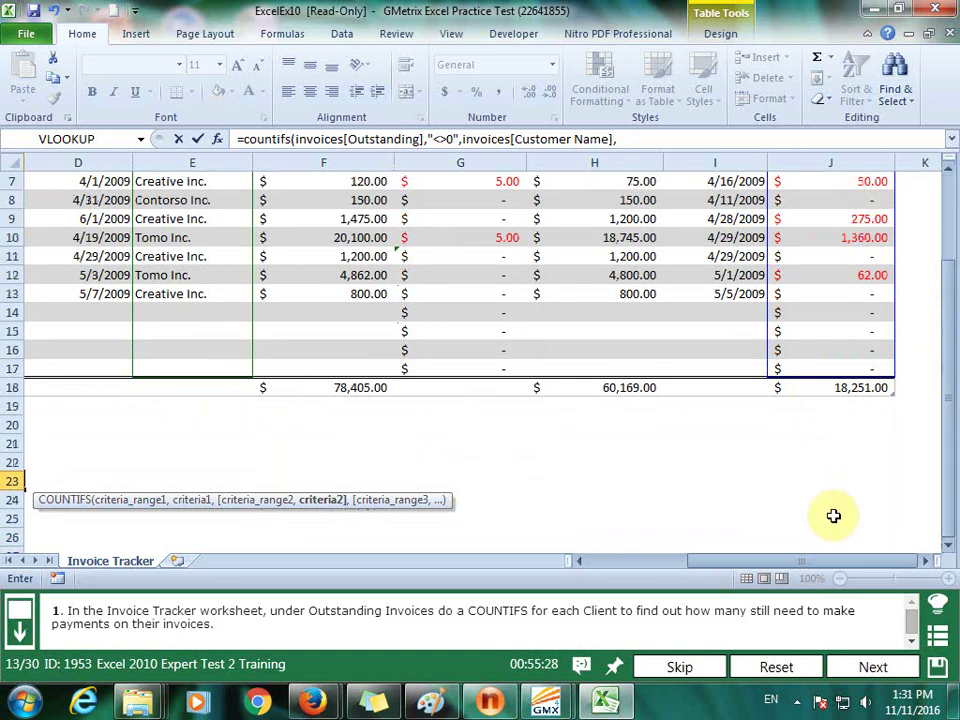
{"action": "left_click_drag", "start_coordinate": [862, 561], "coordinate": [762, 561]}
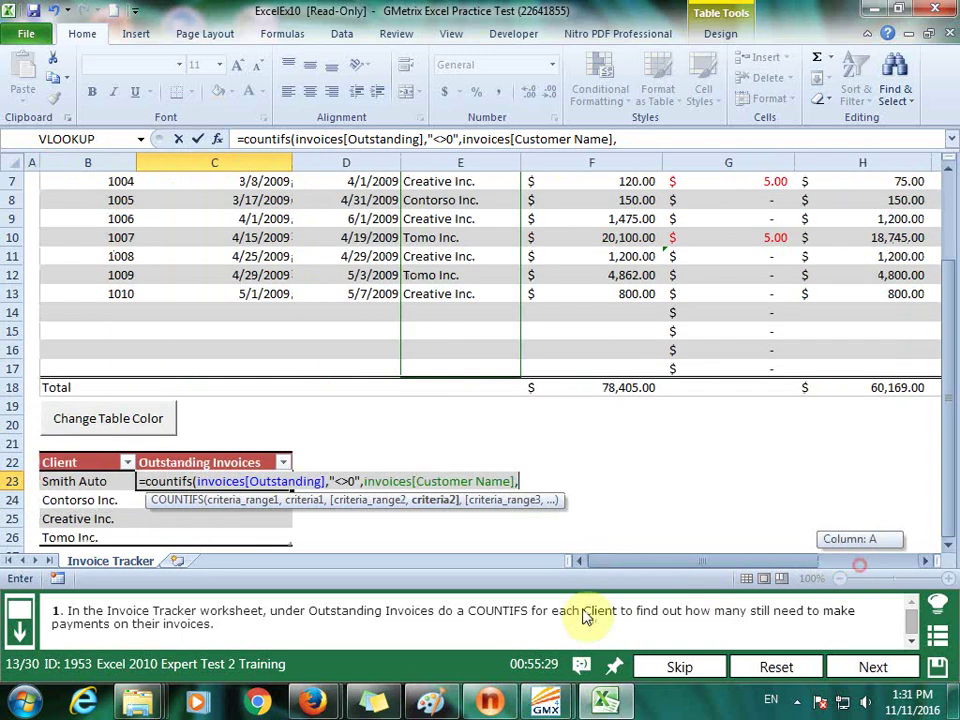
{"action": "left_click", "coordinate": [97, 484]}
{"action": "type", "text": ")"}
{"action": "key", "text": "Return"}
{"action": "left_click", "coordinate": [918, 674]}
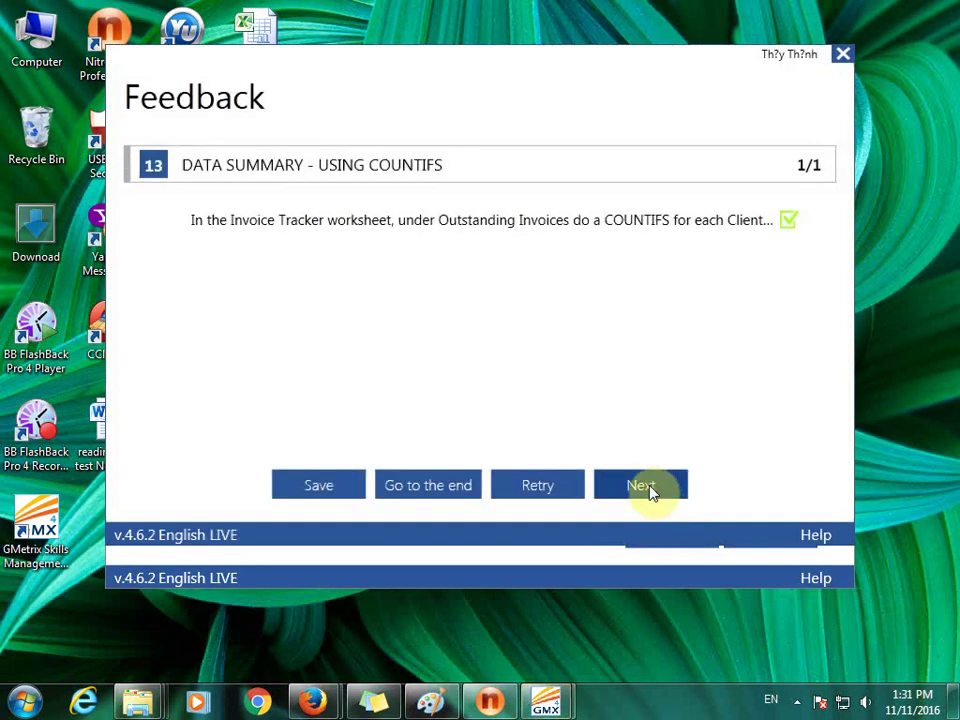
{"action": "left_click", "coordinate": [642, 487]}
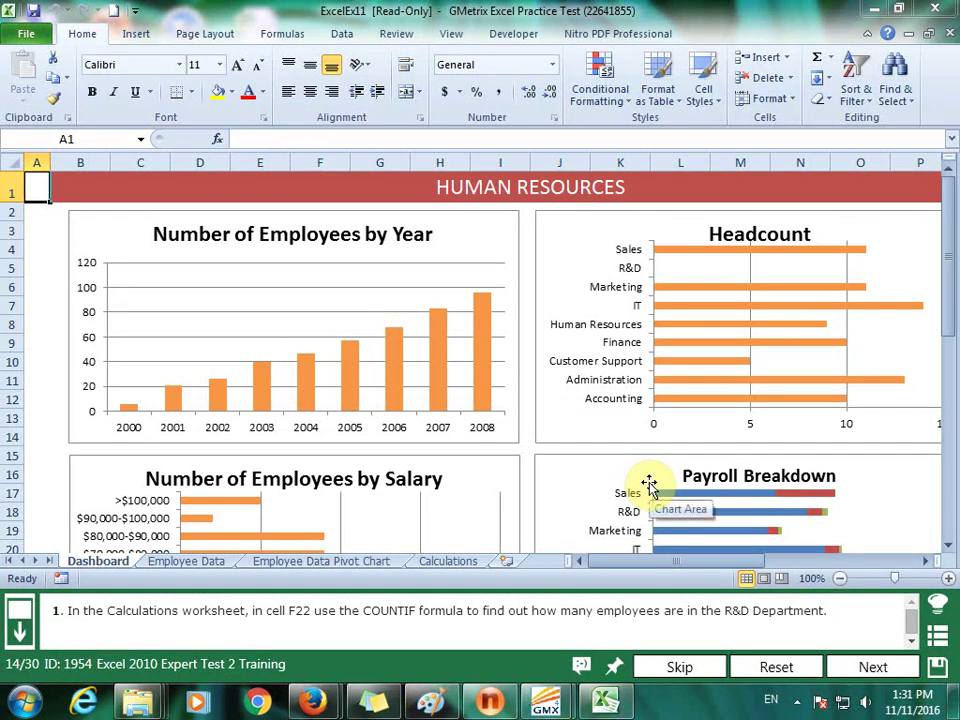
Enter =COUNTIF('Employee Data'!F3:F98,Calculations!A22) in F22, counting 13 R&D employees, and submit
{"action": "left_click", "coordinate": [458, 562]}
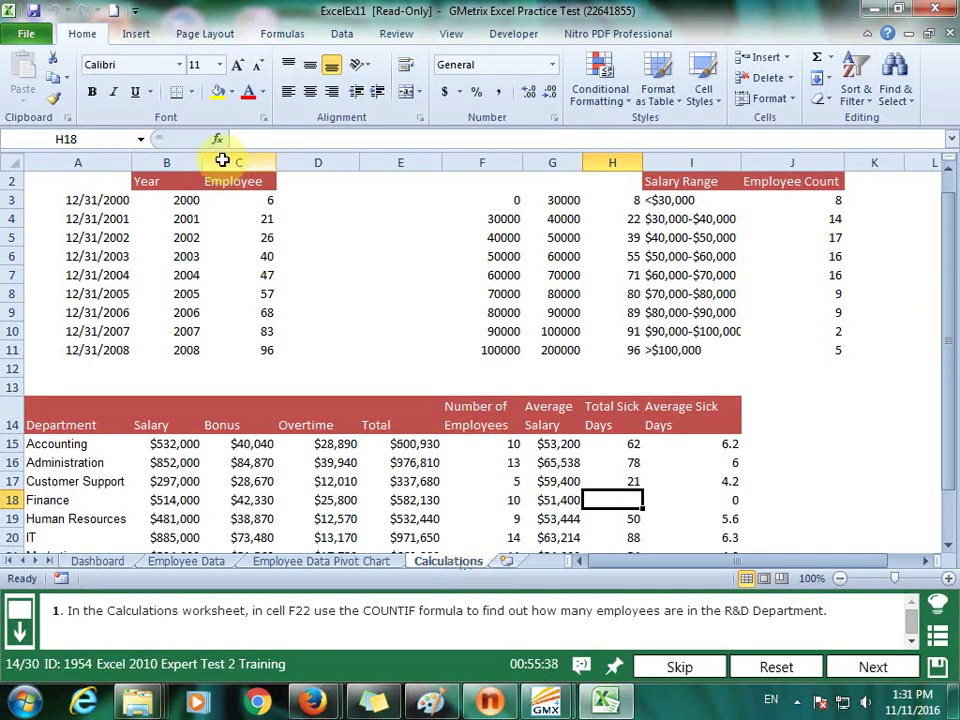
{"action": "type", "text": "f22"}
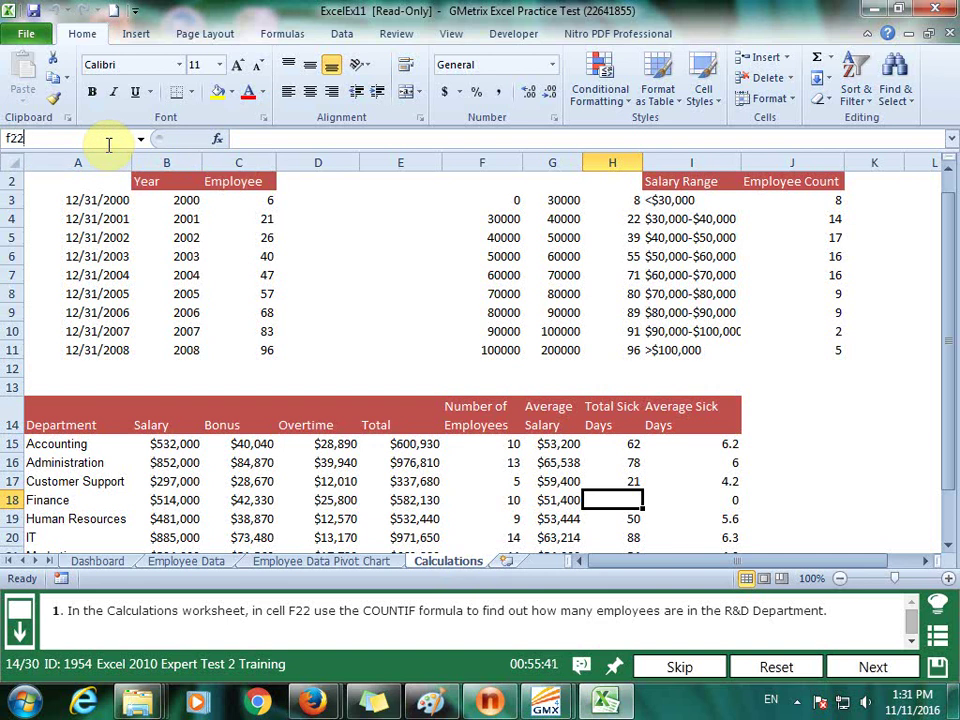
{"action": "key", "text": "Return"}
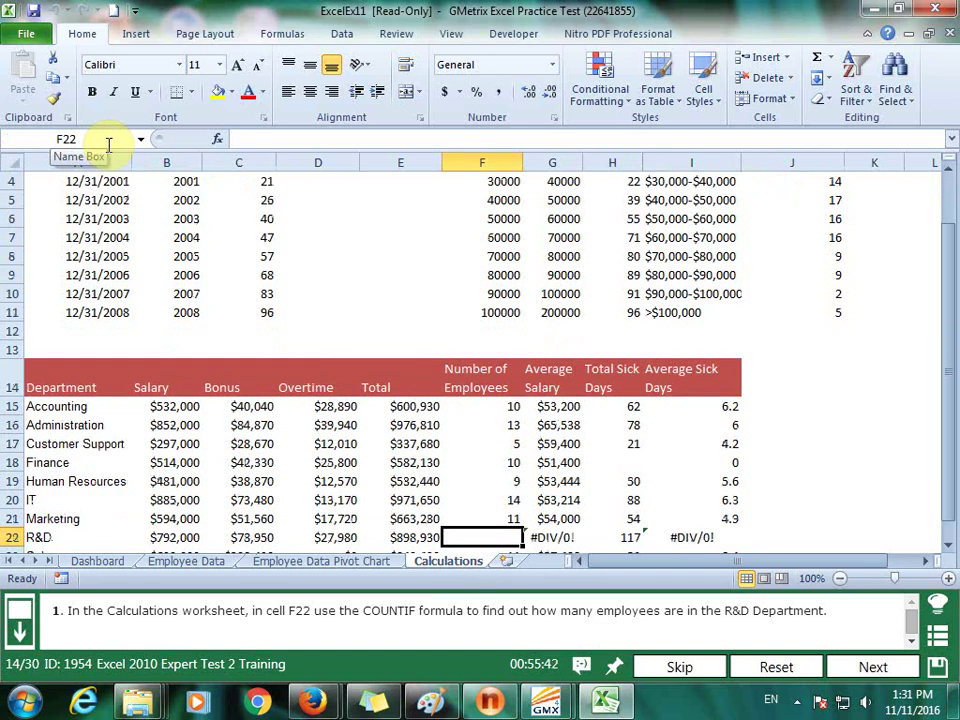
{"action": "type", "text": "=countif"}
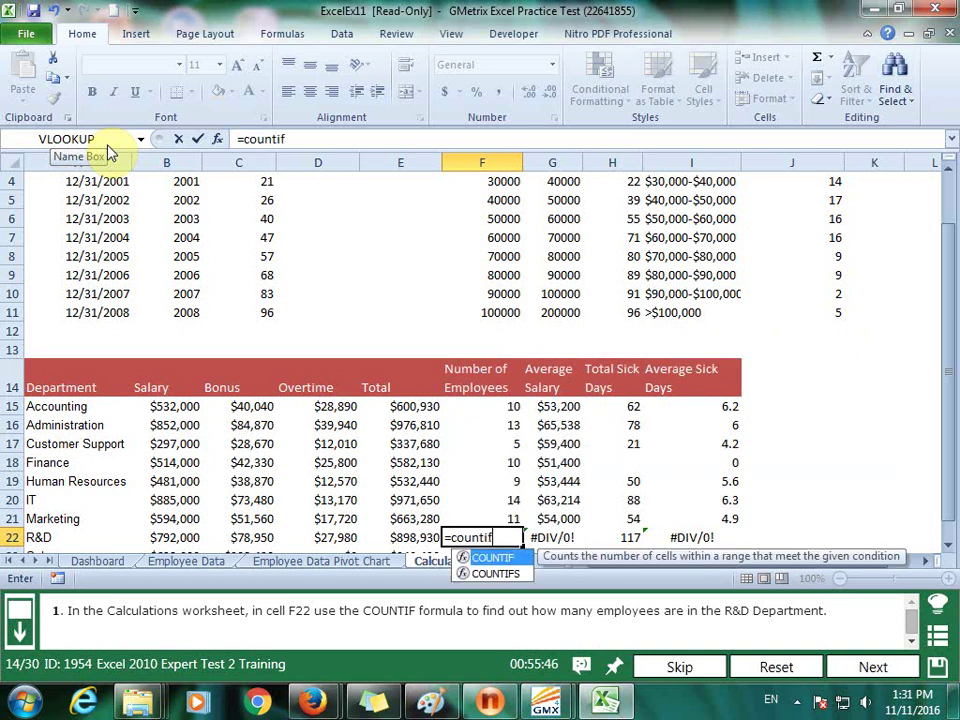
{"action": "type", "text": "("}
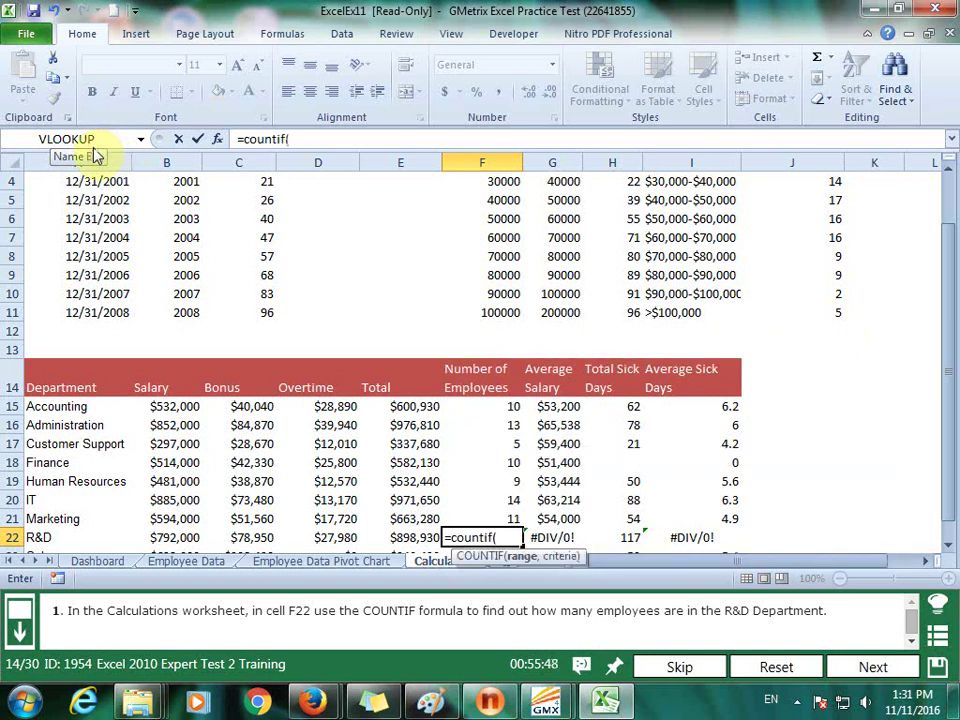
{"action": "left_click", "coordinate": [205, 562]}
{"action": "scroll", "coordinate": [540, 235], "scroll_direction": "up", "scroll_amount": 1}
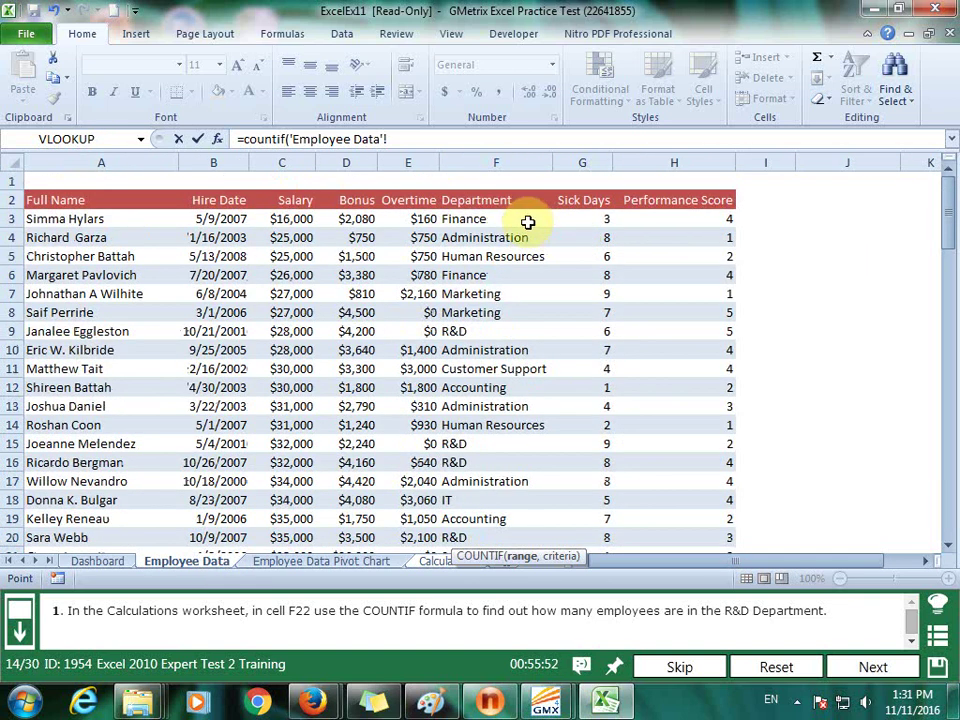
{"action": "mouse_move", "coordinate": [526, 216]}
{"action": "left_mouse_down"}
{"action": "mouse_move", "coordinate": [535, 630]}
{"action": "mouse_move", "coordinate": [520, 497]}
{"action": "left_mouse_up"}
{"action": "type", "text": ","}
{"action": "left_click", "coordinate": [438, 561]}
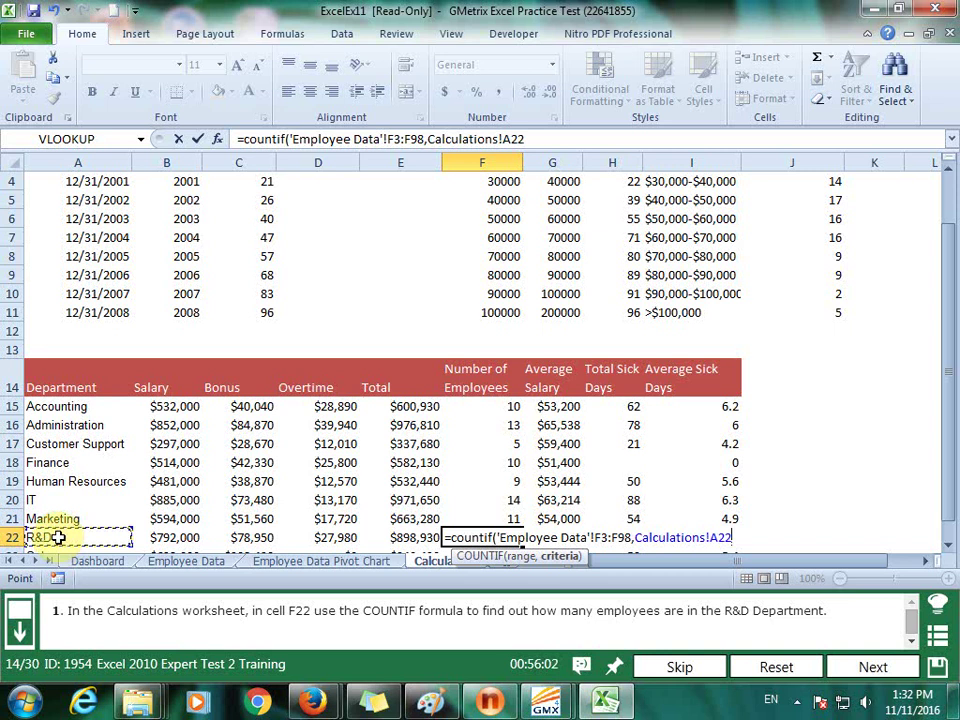
{"action": "key", "text": "Return"}
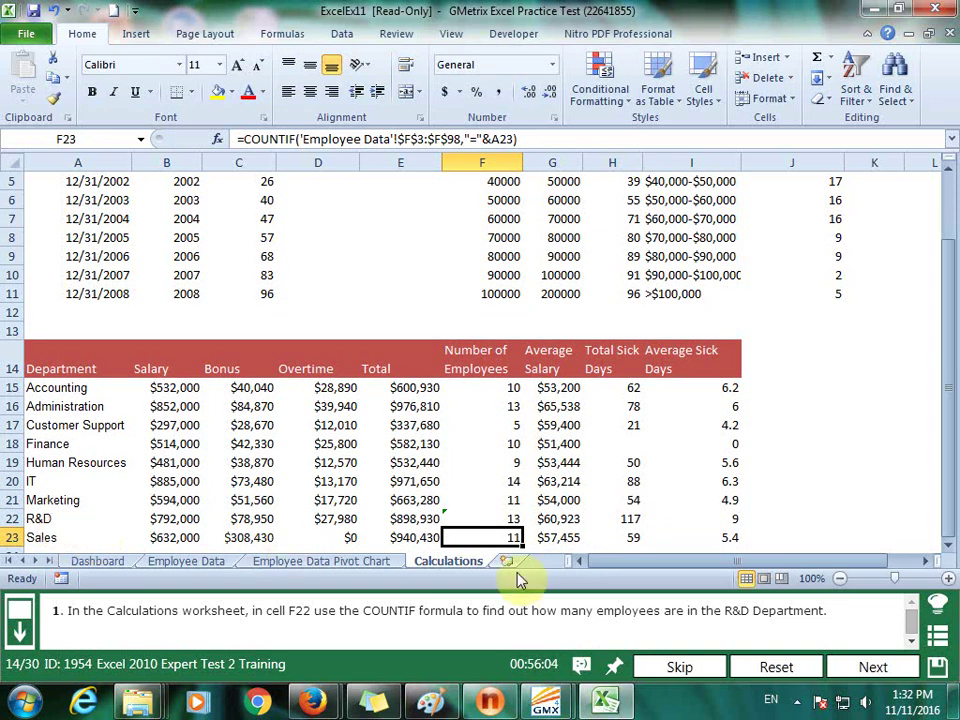
{"action": "left_click", "coordinate": [870, 667]}
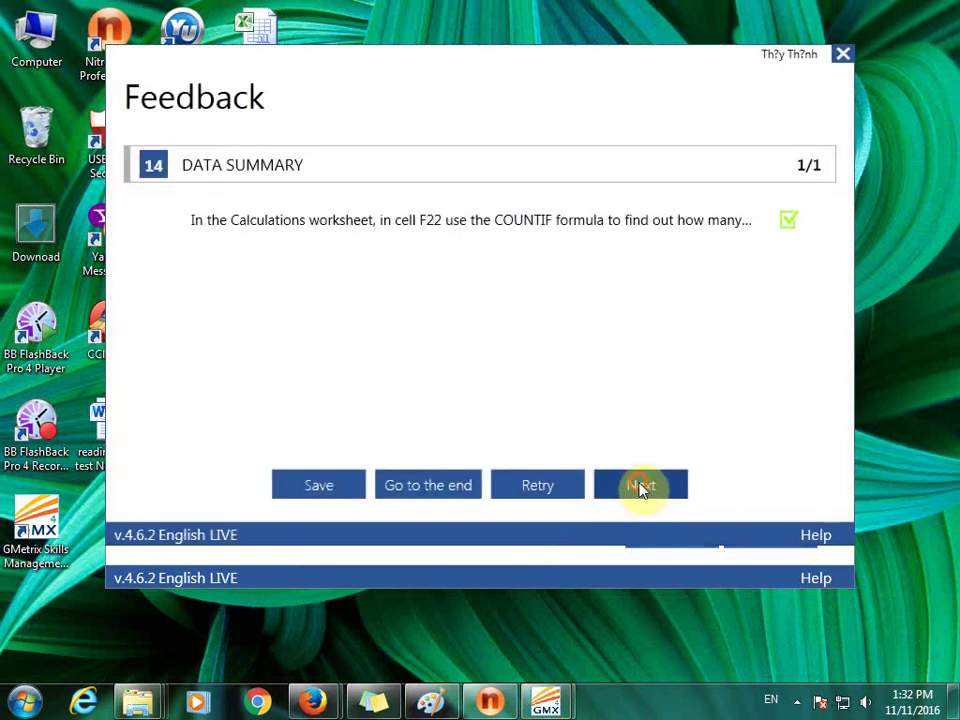
Start a SUMIF in H18 with 'Employee Data'!F3:F98 as range and A18 as criterion
{"action": "left_click", "coordinate": [640, 487]}
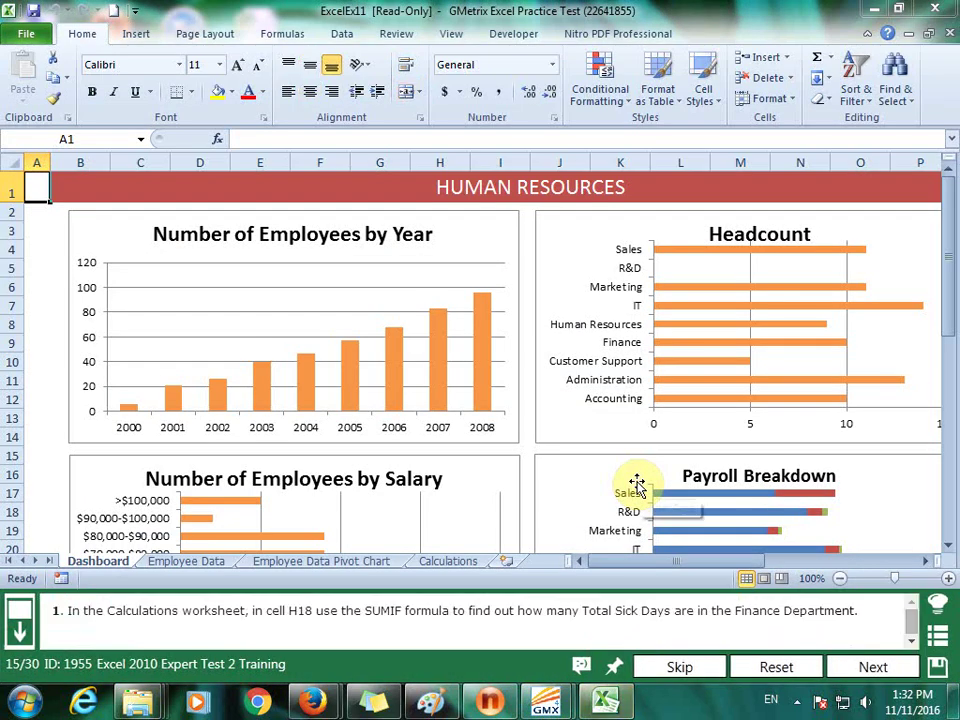
{"action": "left_click", "coordinate": [447, 563]}
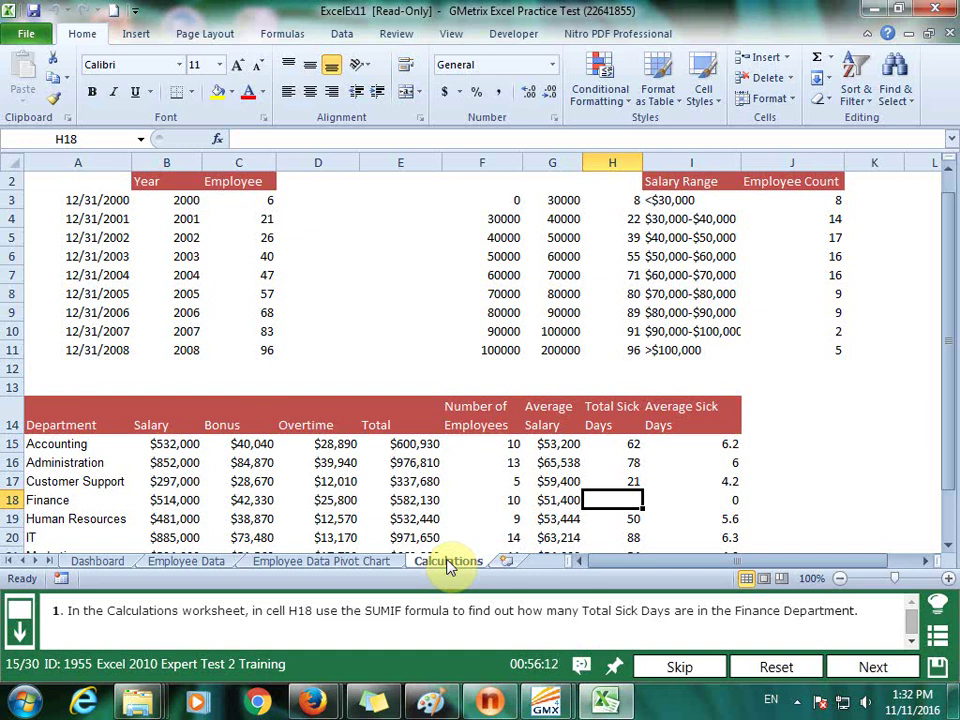
{"action": "type", "text": "=sumif("}
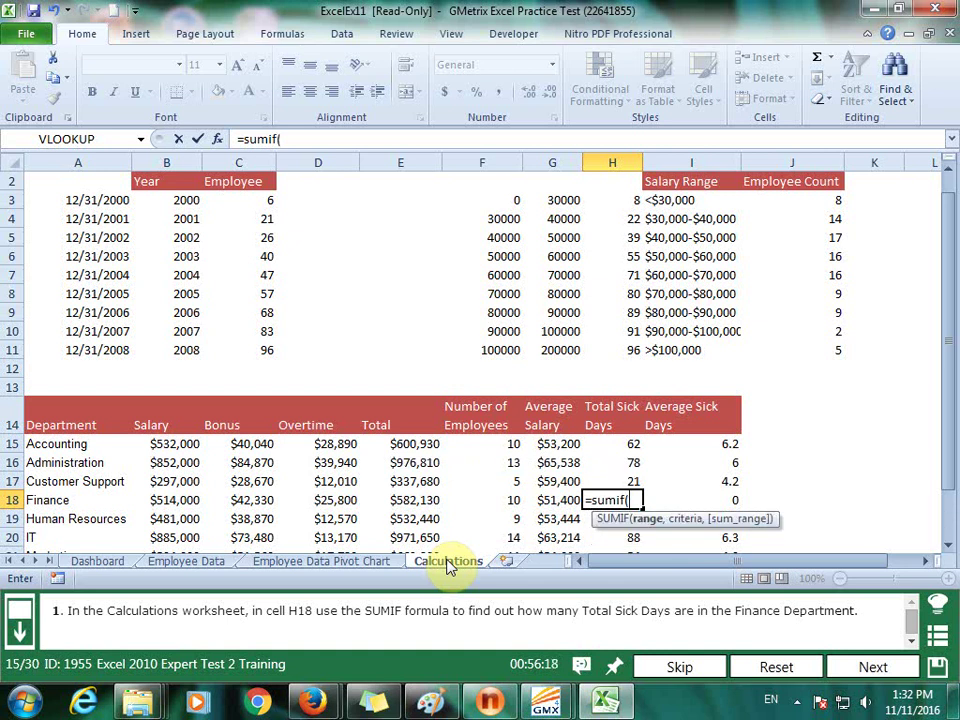
{"action": "left_click", "coordinate": [220, 568]}
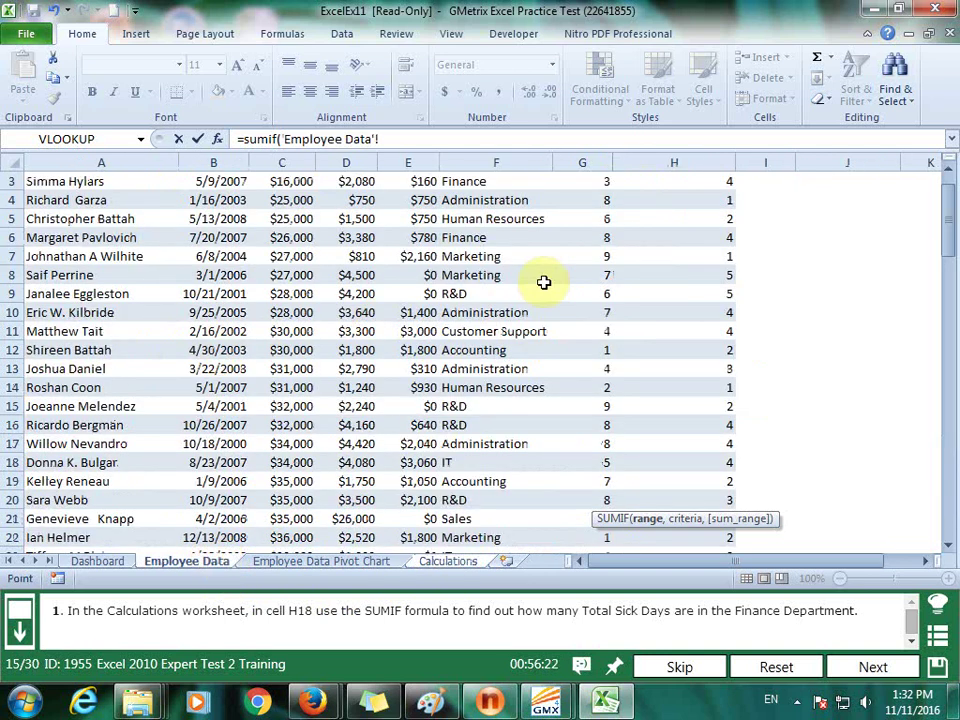
{"action": "scroll", "coordinate": [527, 224], "scroll_direction": "up", "scroll_amount": 1}
{"action": "mouse_move", "coordinate": [525, 214]}
{"action": "left_mouse_down"}
{"action": "mouse_move", "coordinate": [541, 632]}
{"action": "mouse_move", "coordinate": [510, 521]}
{"action": "left_mouse_up"}
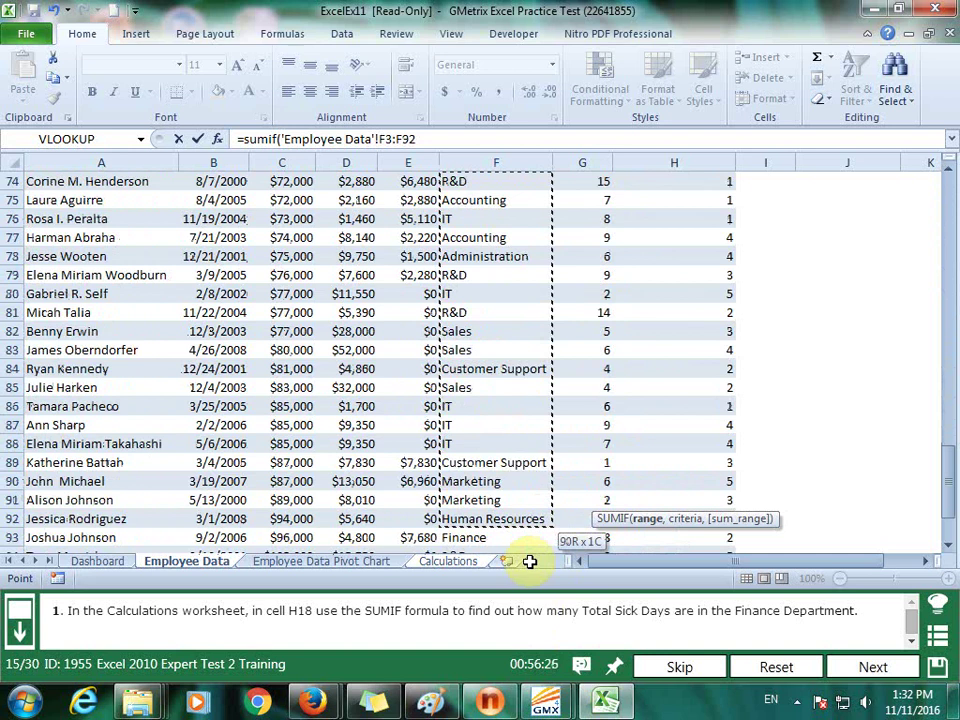
{"action": "type", "text": ","}
{"action": "left_click", "coordinate": [458, 562]}
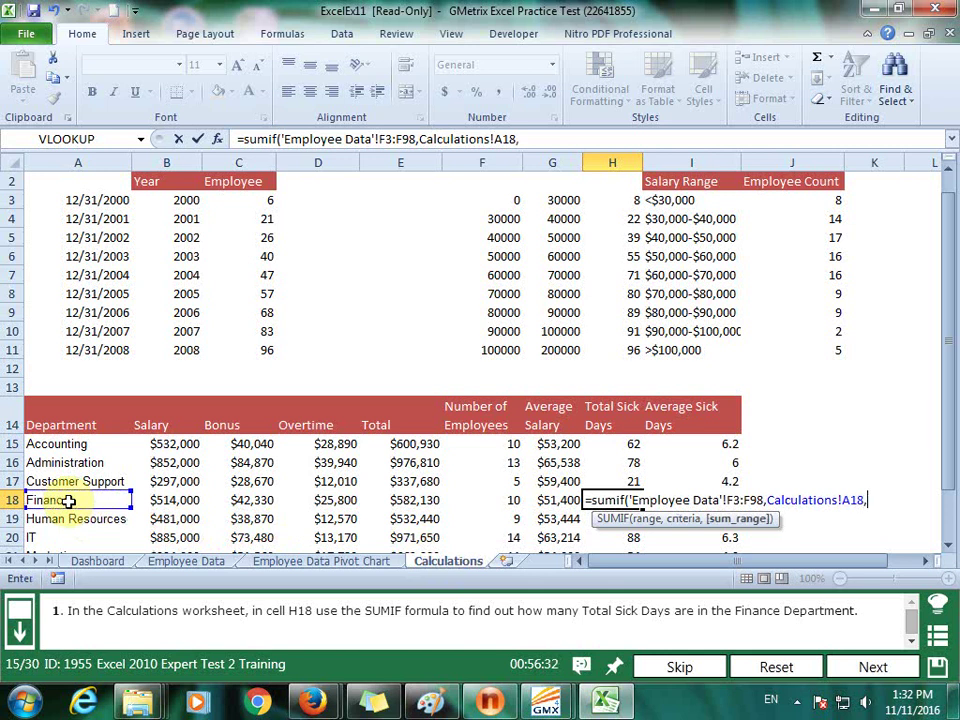
Add 'Employee Data'!G3:G98 as the sum range, giving Finance 66 sick days, and submit
{"action": "left_click", "coordinate": [217, 565]}
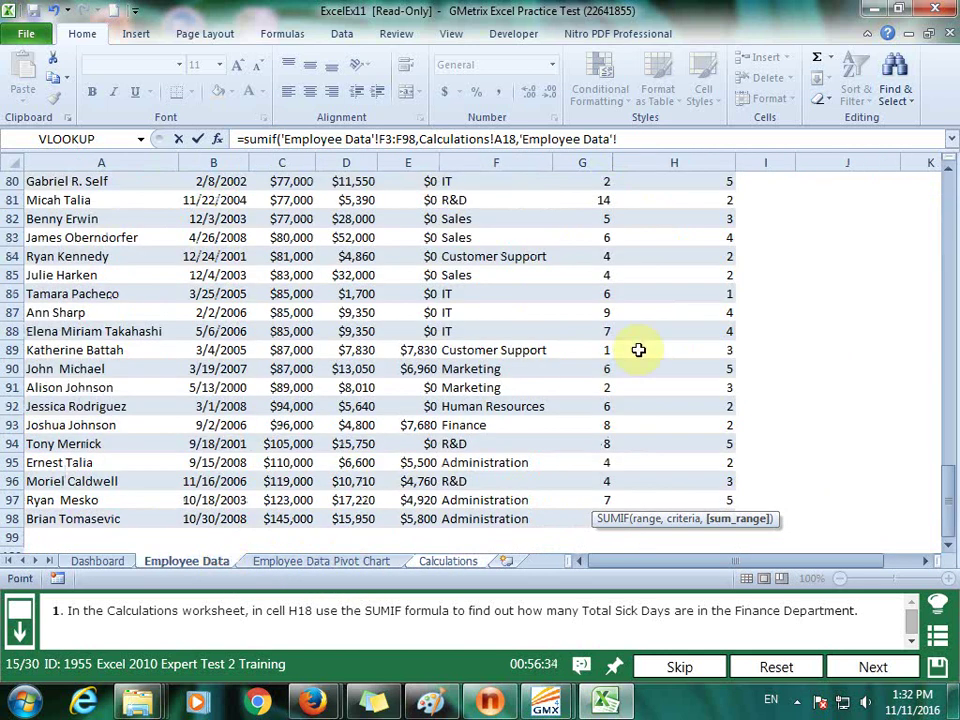
{"action": "scroll", "coordinate": [692, 324], "scroll_direction": "up", "scroll_amount": 3}
{"action": "scroll", "coordinate": [692, 319], "scroll_direction": "up", "scroll_amount": 6}
{"action": "scroll", "coordinate": [688, 314], "scroll_direction": "up", "scroll_amount": 4}
{"action": "scroll", "coordinate": [688, 314], "scroll_direction": "up", "scroll_amount": 4}
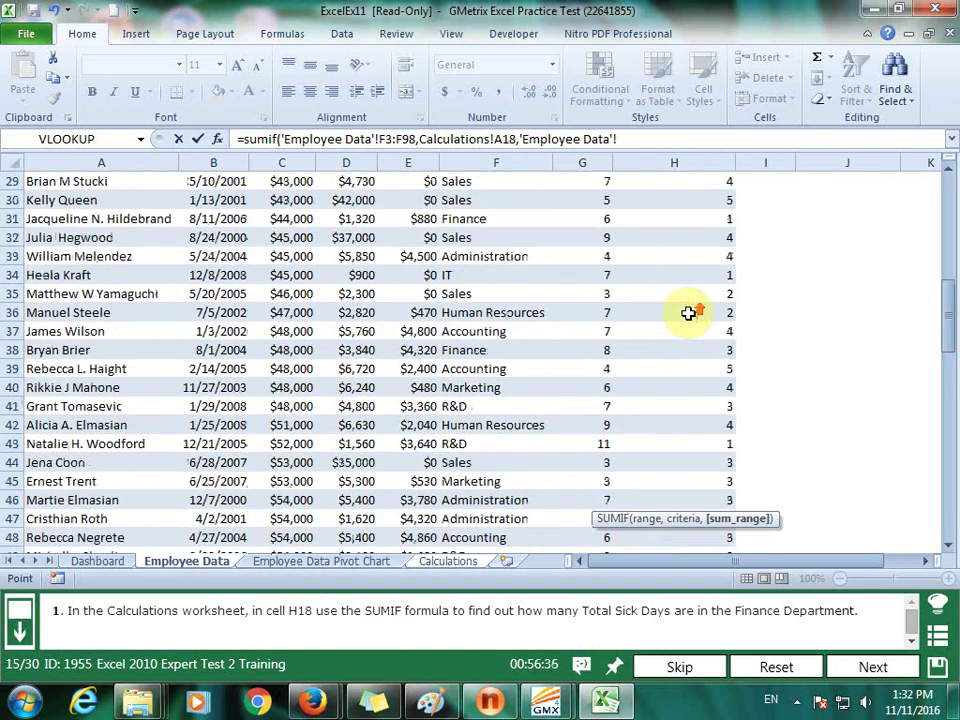
{"action": "scroll", "coordinate": [688, 314], "scroll_direction": "up", "scroll_amount": 6}
{"action": "scroll", "coordinate": [688, 314], "scroll_direction": "up", "scroll_amount": 3}
{"action": "scroll", "coordinate": [613, 277], "scroll_direction": "up", "scroll_amount": 1}
{"action": "mouse_move", "coordinate": [596, 203]}
{"action": "left_mouse_down"}
{"action": "mouse_move", "coordinate": [604, 583]}
{"action": "mouse_move", "coordinate": [595, 427]}
{"action": "left_mouse_up"}
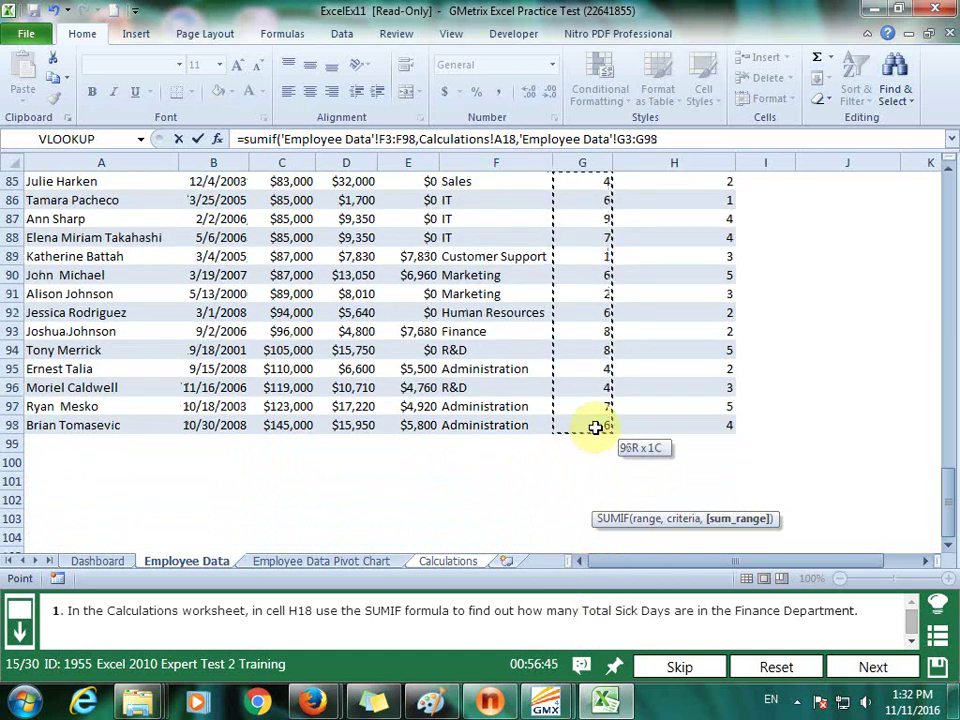
{"action": "key", "text": "Return"}
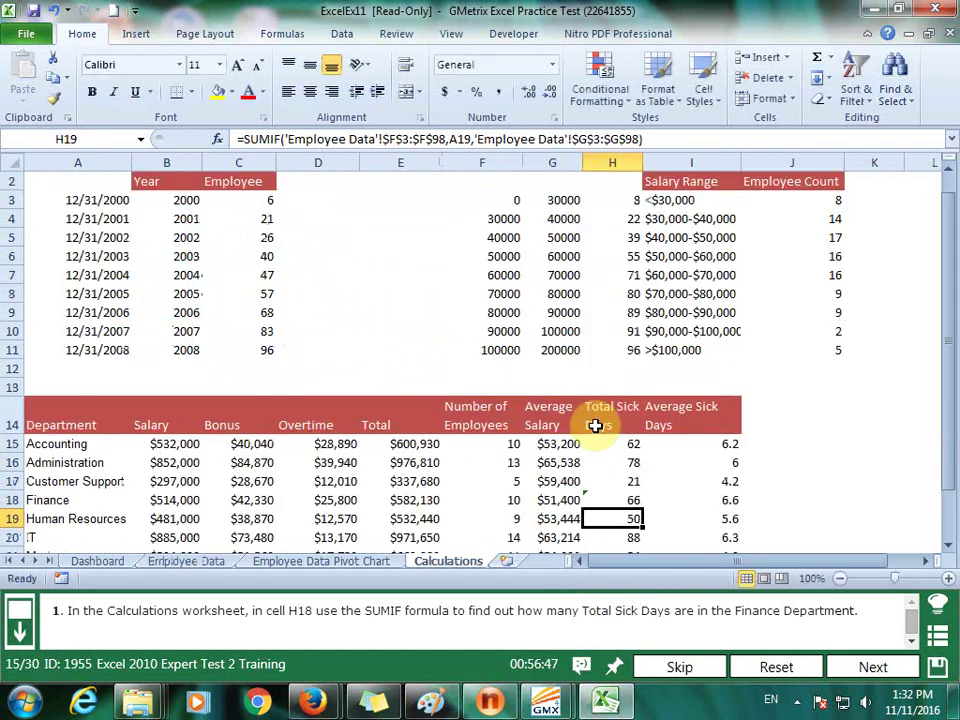
{"action": "left_click", "coordinate": [880, 667]}
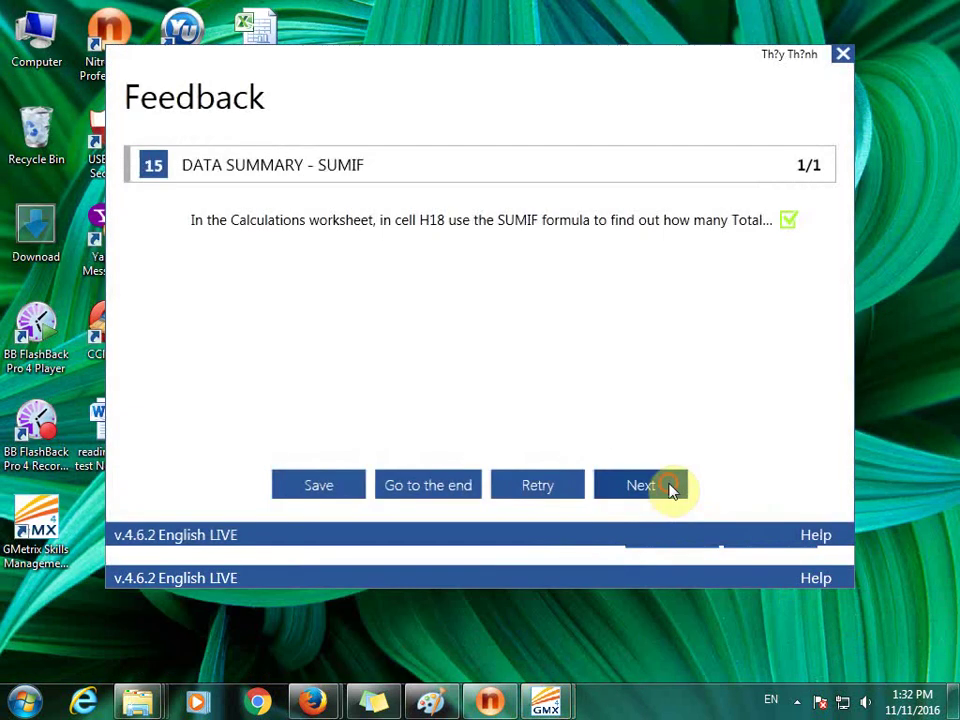
Step through G19's formula with Evaluate Formula, seeing SUM 1840.36 and B4 1900
{"action": "left_click", "coordinate": [668, 488]}
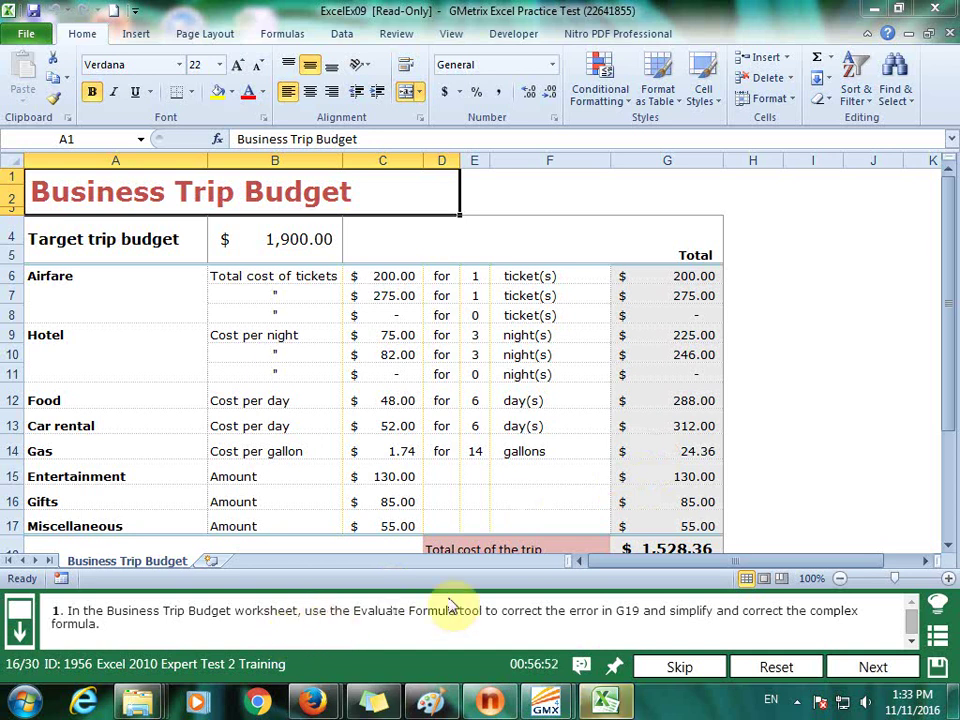
{"action": "left_click", "coordinate": [88, 135]}
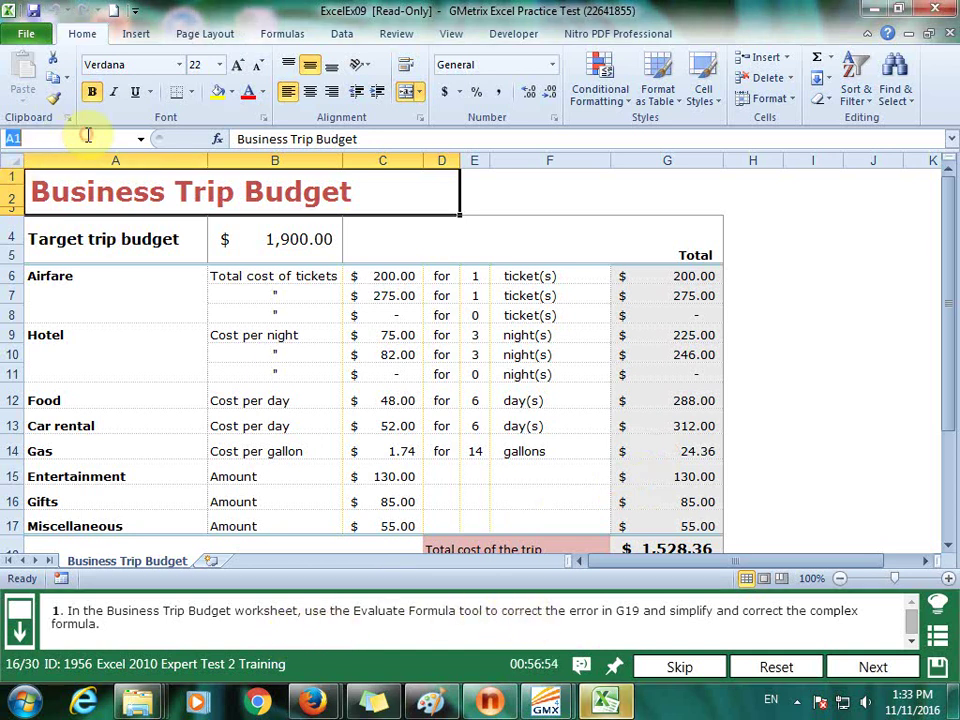
{"action": "type", "text": "g1"}
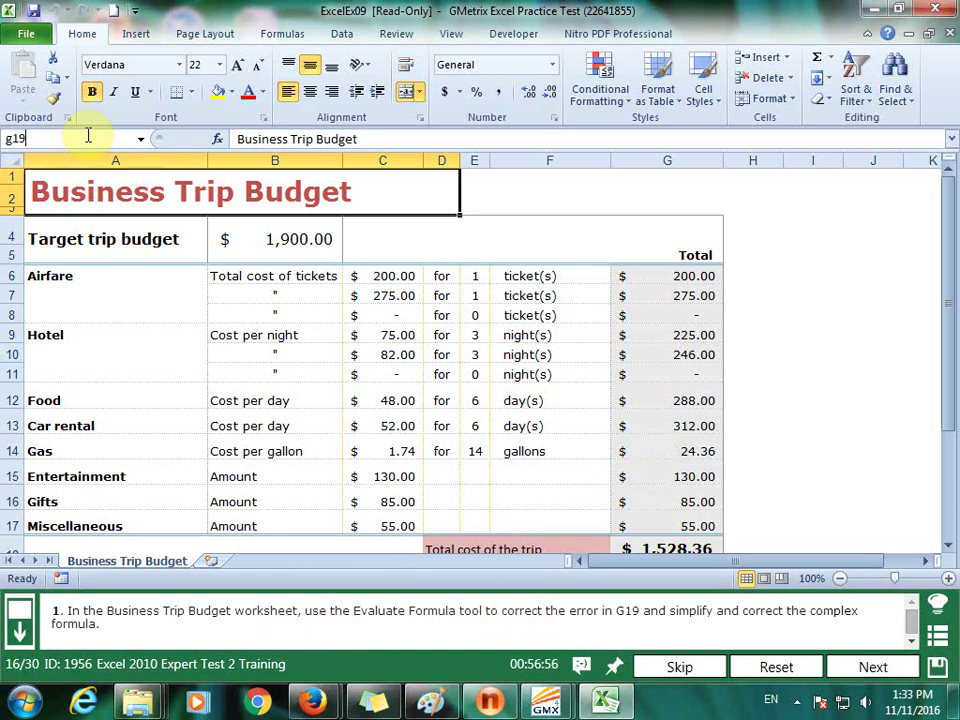
{"action": "type", "text": "9"}
{"action": "key", "text": "Return"}
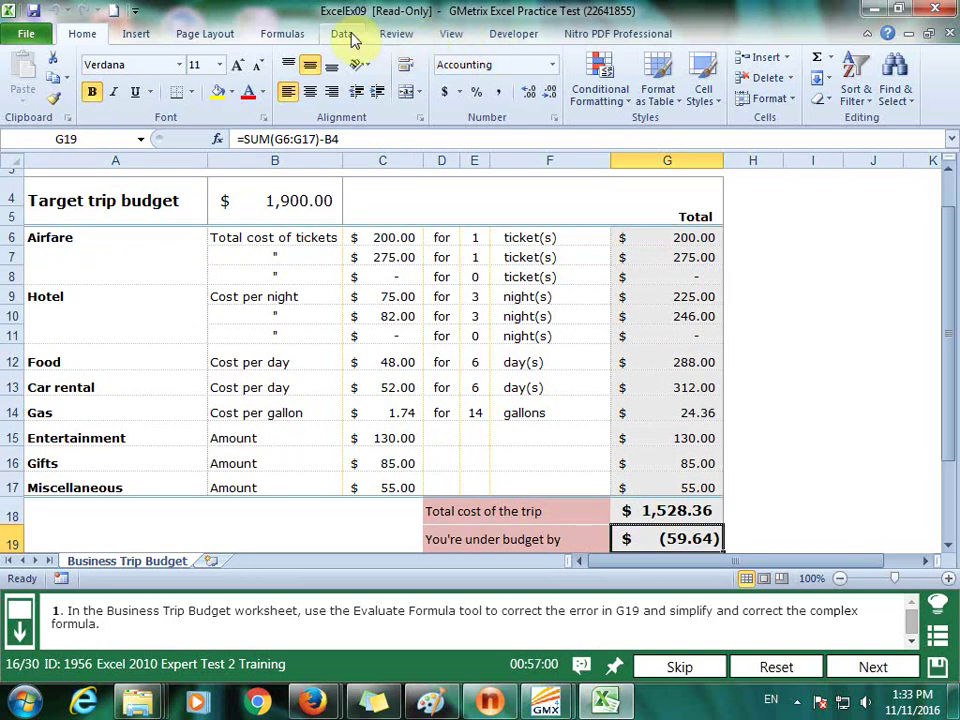
{"action": "left_click", "coordinate": [284, 33]}
{"action": "left_click", "coordinate": [729, 100]}
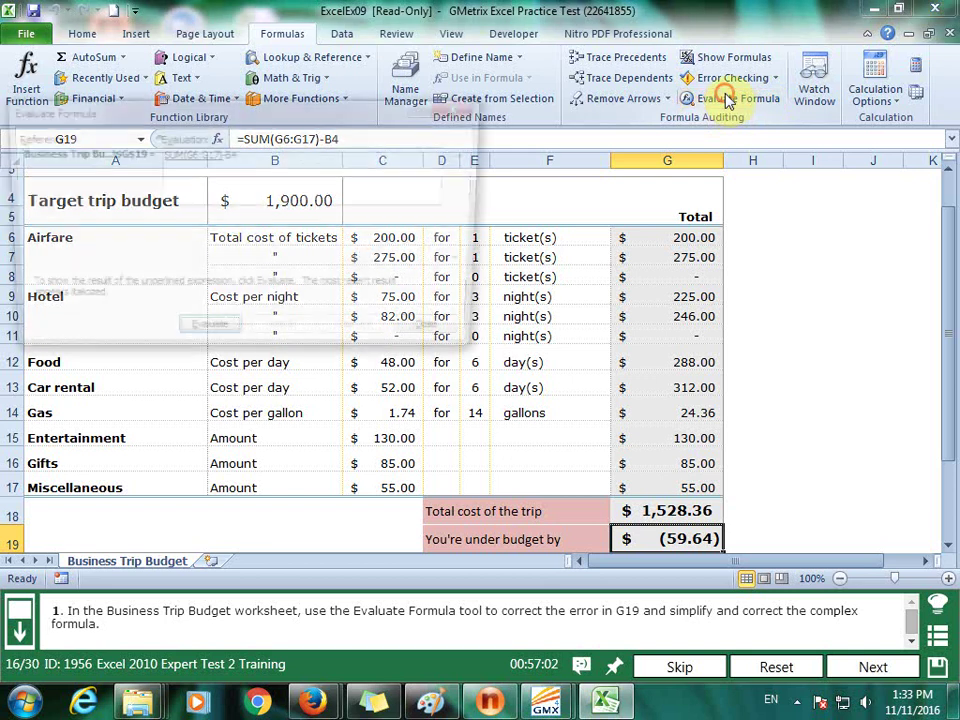
{"action": "left_click", "coordinate": [206, 335]}
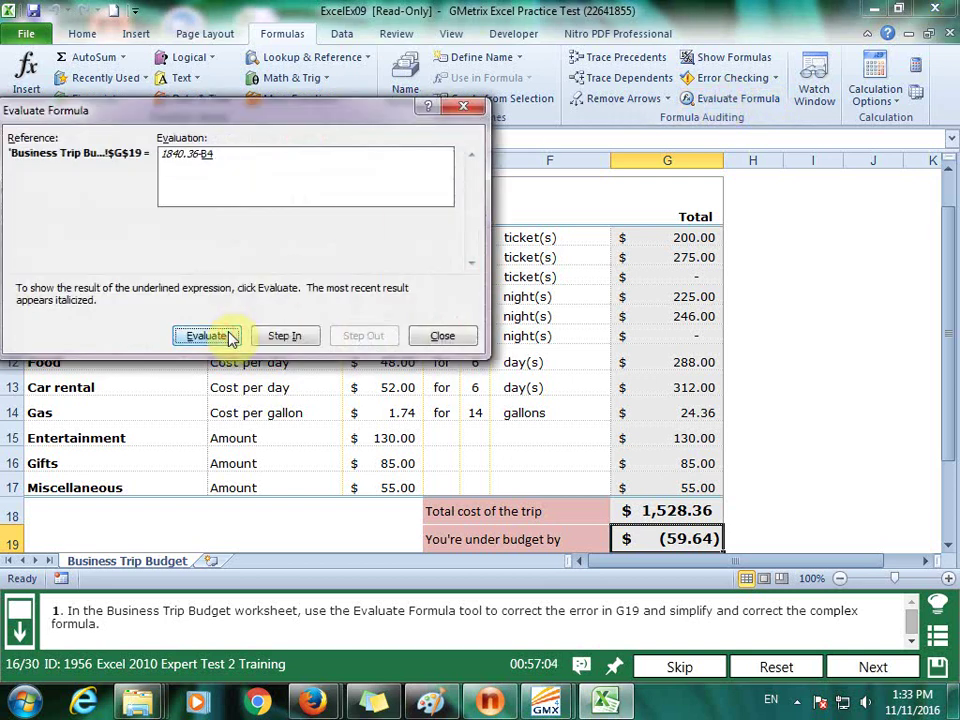
{"action": "left_click", "coordinate": [206, 335]}
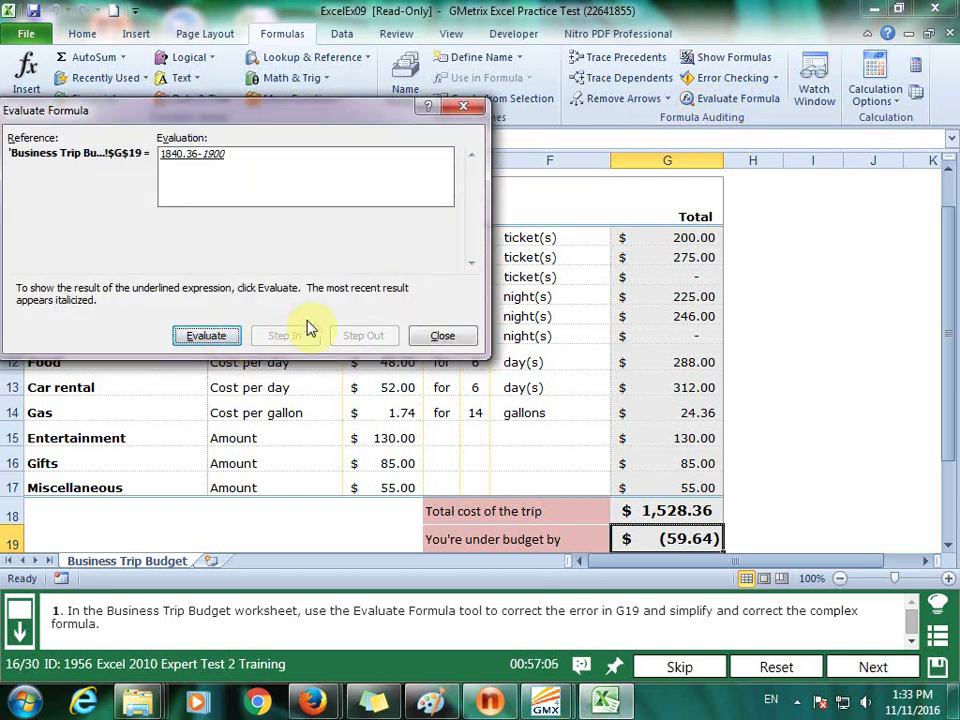
{"action": "left_click", "coordinate": [443, 338]}
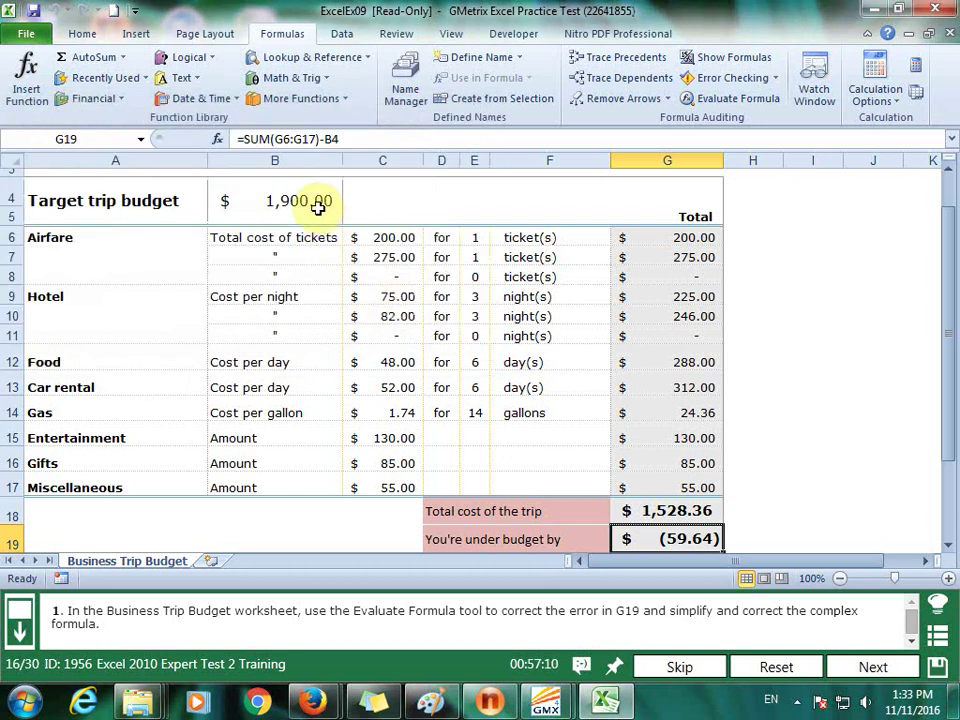
Replace G19 with =B4-G18, showing 371.64 under budget, and submit
{"action": "type", "text": "="}
{"action": "left_click", "coordinate": [322, 202]}
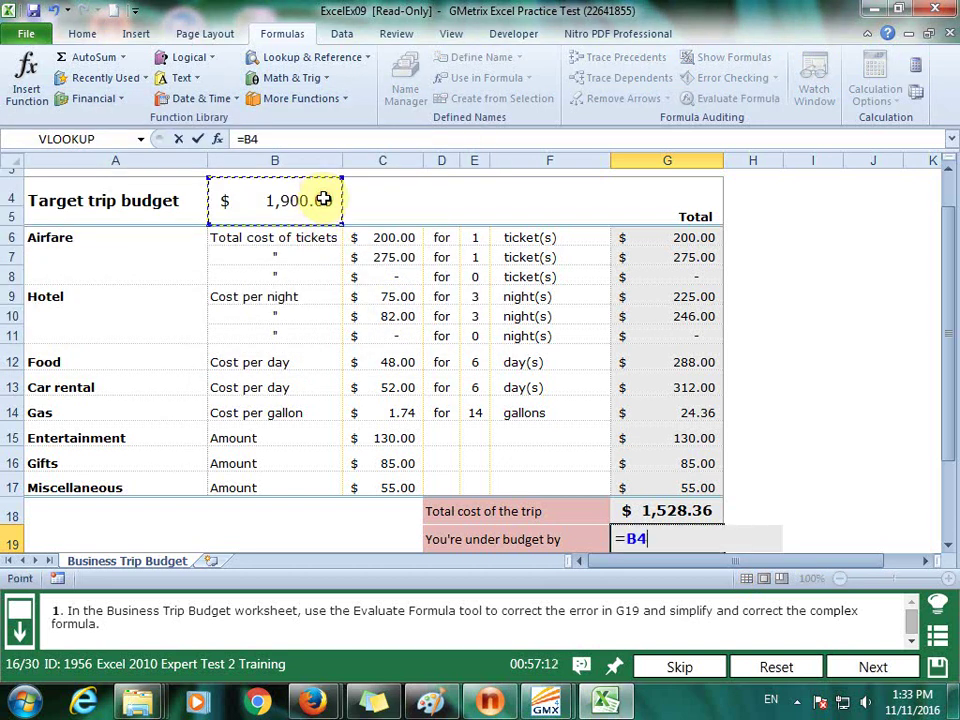
{"action": "left_click", "coordinate": [683, 510]}
{"action": "key", "text": "Return"}
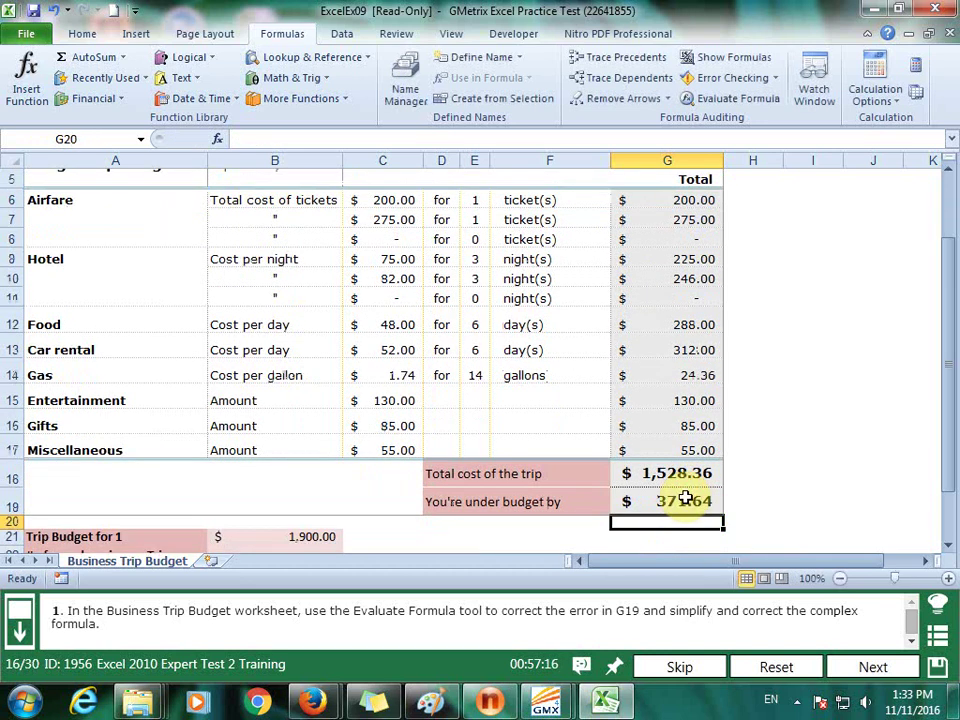
{"action": "left_click", "coordinate": [870, 666]}
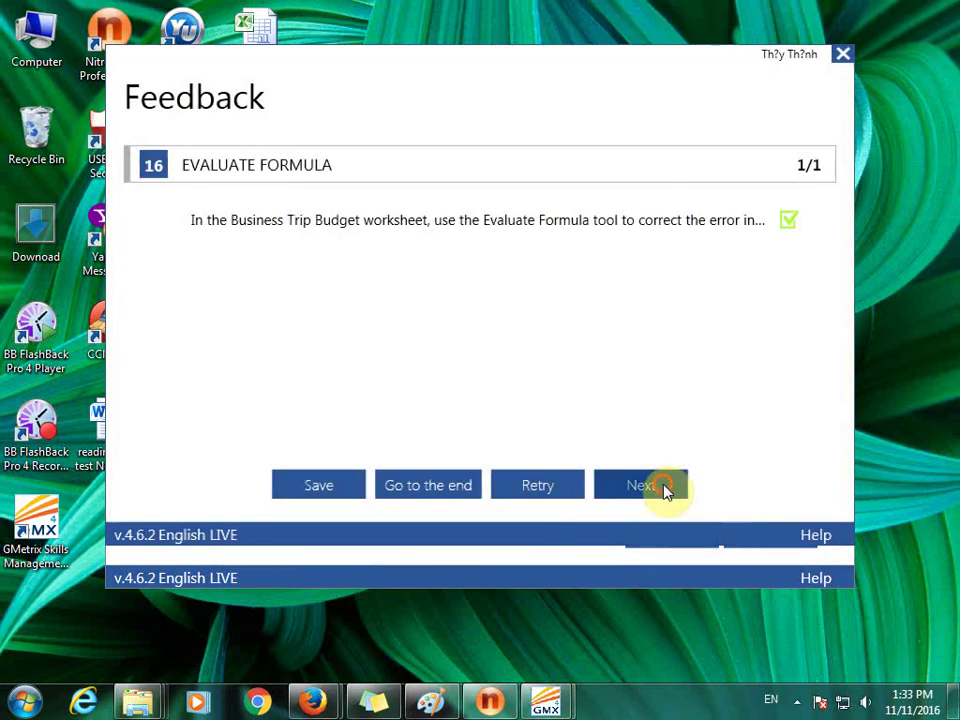
Start a VLOOKUP in N39 using the employee in N35 as the lookup value
{"action": "left_click", "coordinate": [666, 491]}
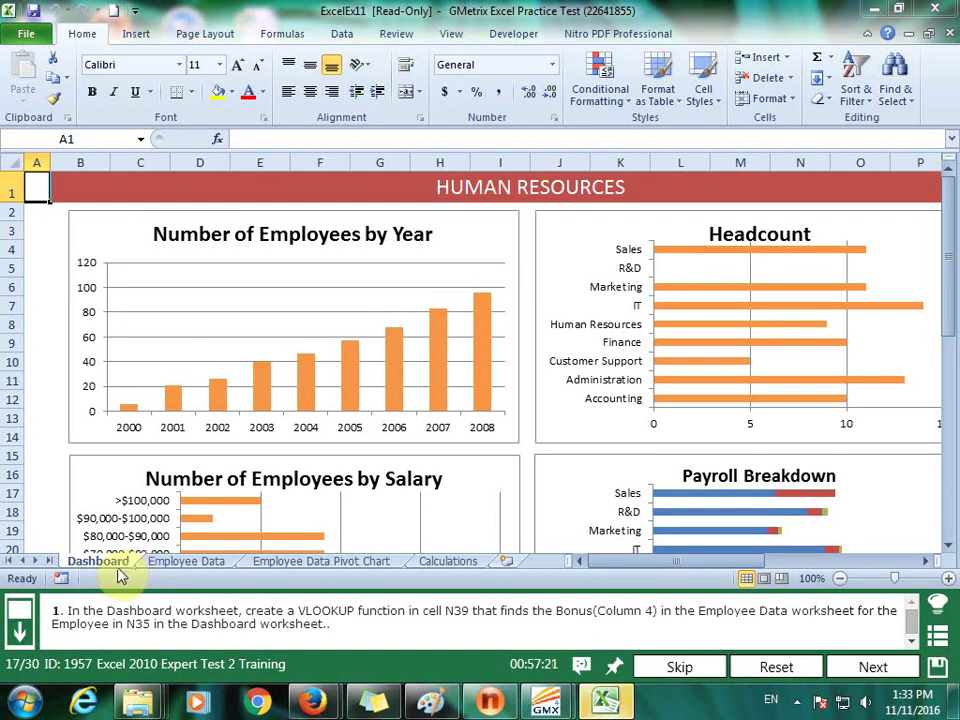
{"action": "left_click", "coordinate": [97, 138]}
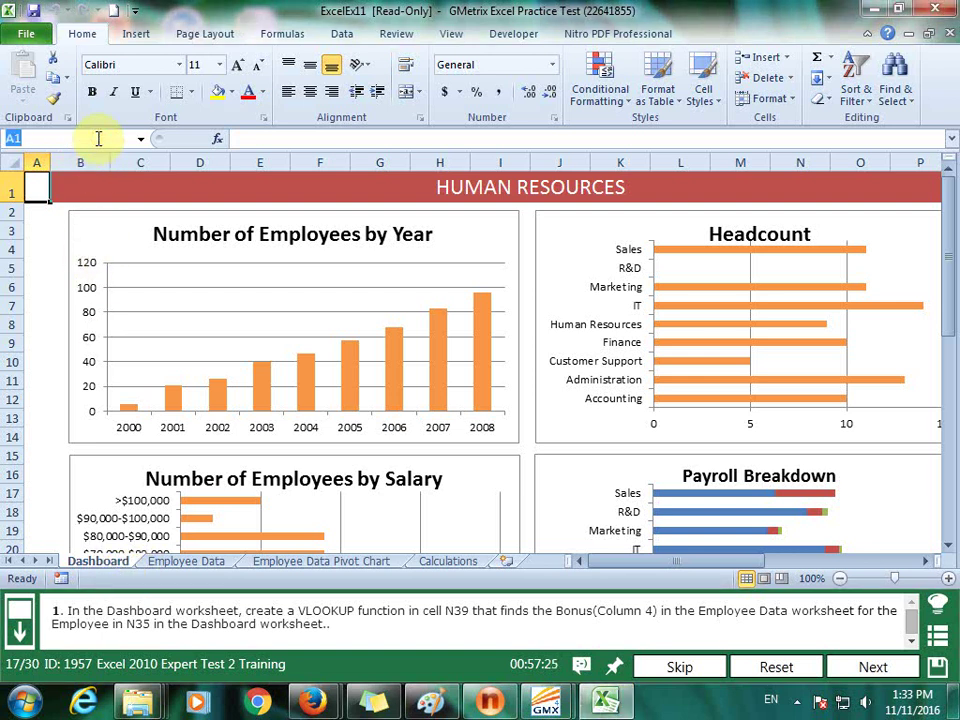
{"action": "type", "text": "n39"}
{"action": "key", "text": "Return"}
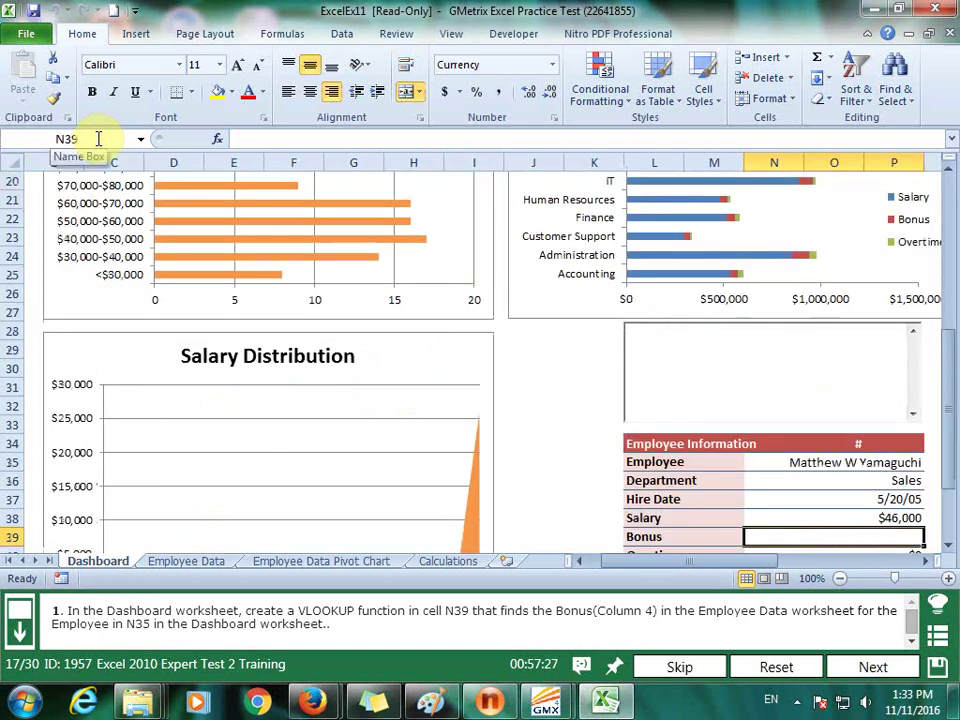
{"action": "type", "text": "=vlook"}
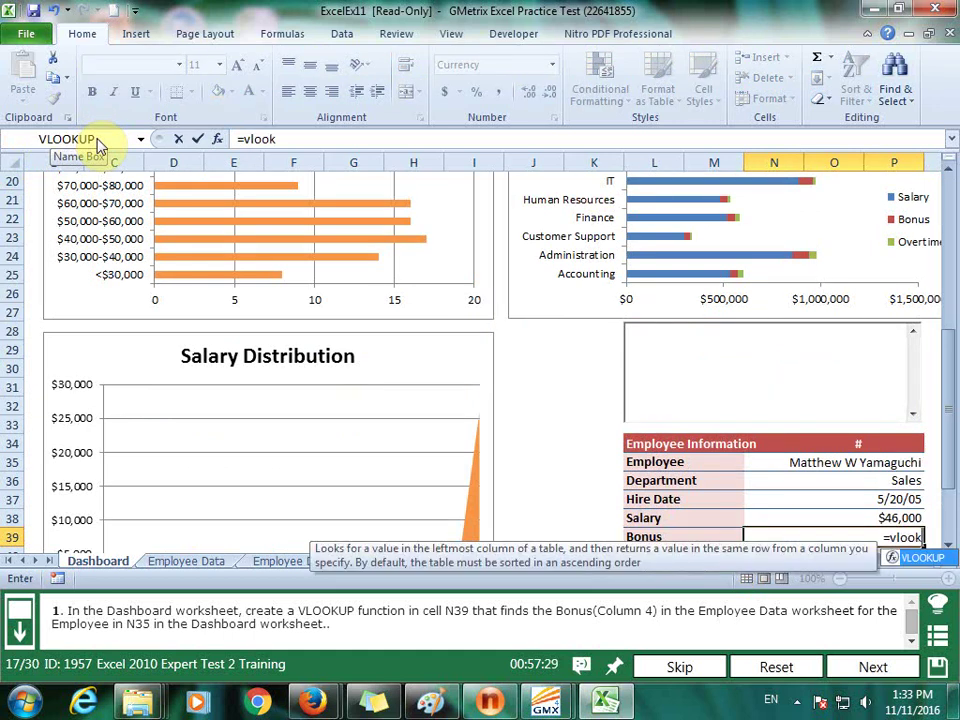
{"action": "type", "text": "up("}
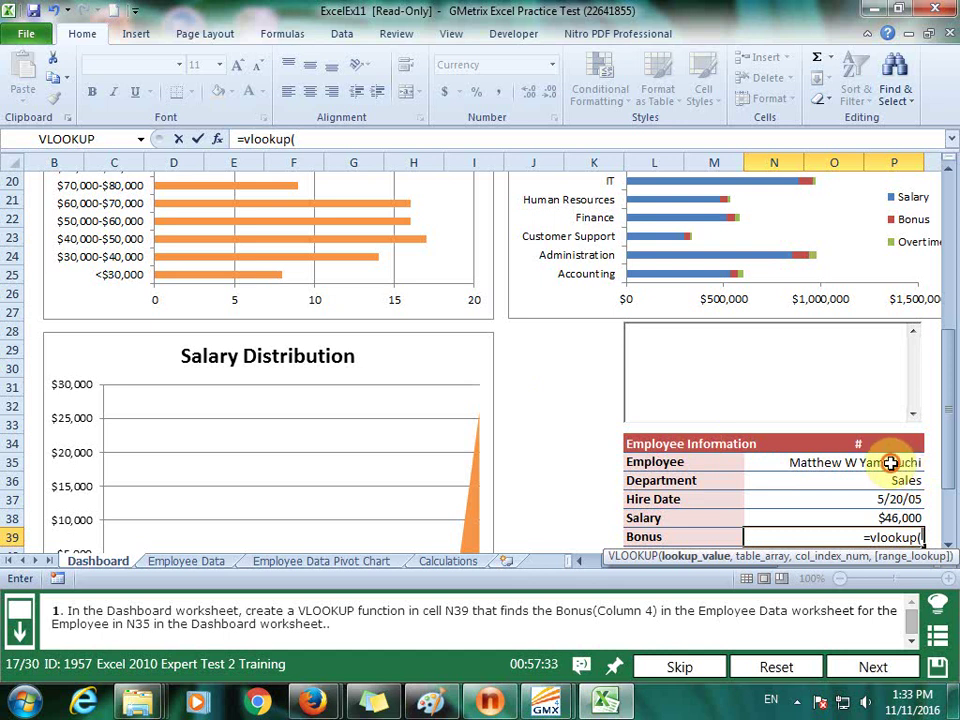
{"action": "left_click", "coordinate": [890, 463]}
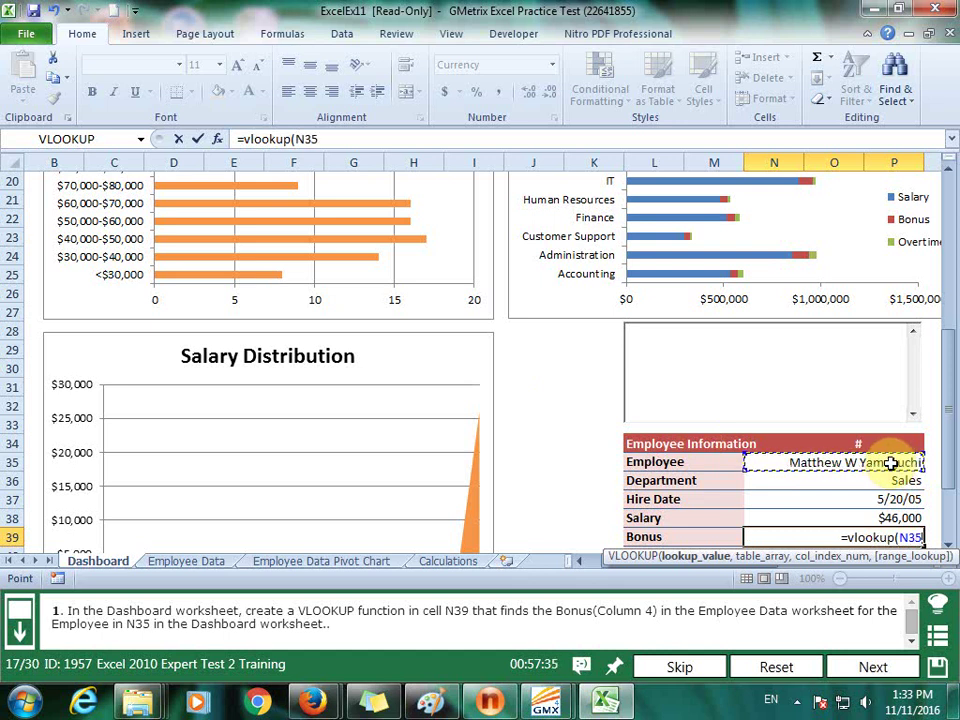
{"action": "type", "text": ","}
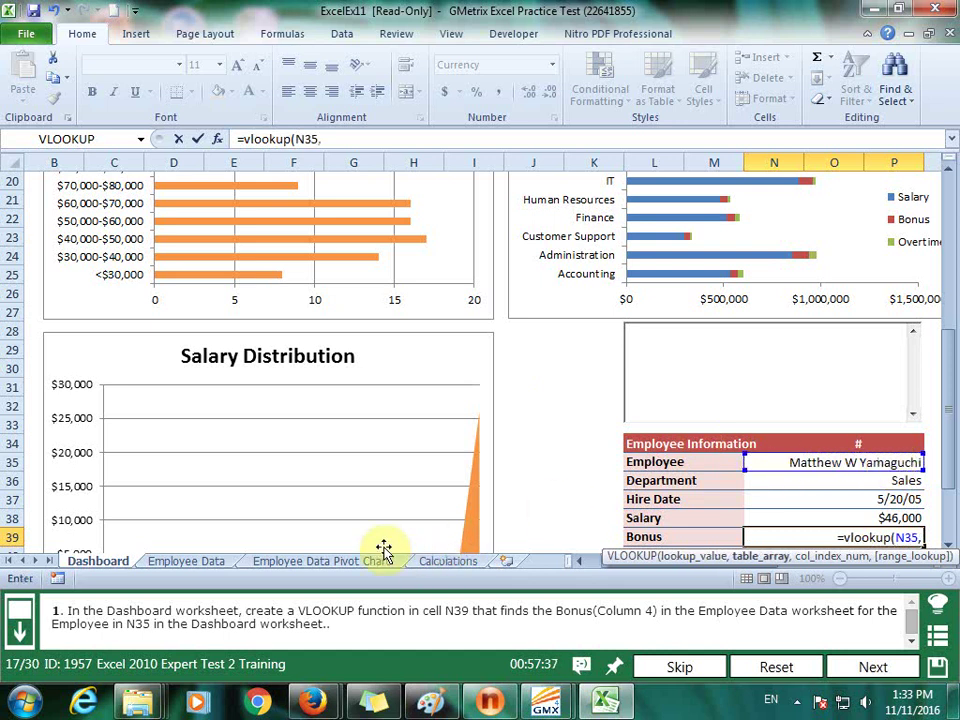
Look up in 'Employee Data'!A3:H98, column 4, exact match, returning the $2,300 bonus, and submit
{"action": "left_click", "coordinate": [182, 561]}
{"action": "scroll", "coordinate": [218, 385], "scroll_direction": "up", "scroll_amount": 1}
{"action": "mouse_move", "coordinate": [124, 218]}
{"action": "left_mouse_down"}
{"action": "mouse_move", "coordinate": [717, 422]}
{"action": "mouse_move", "coordinate": [716, 600]}
{"action": "left_mouse_up"}
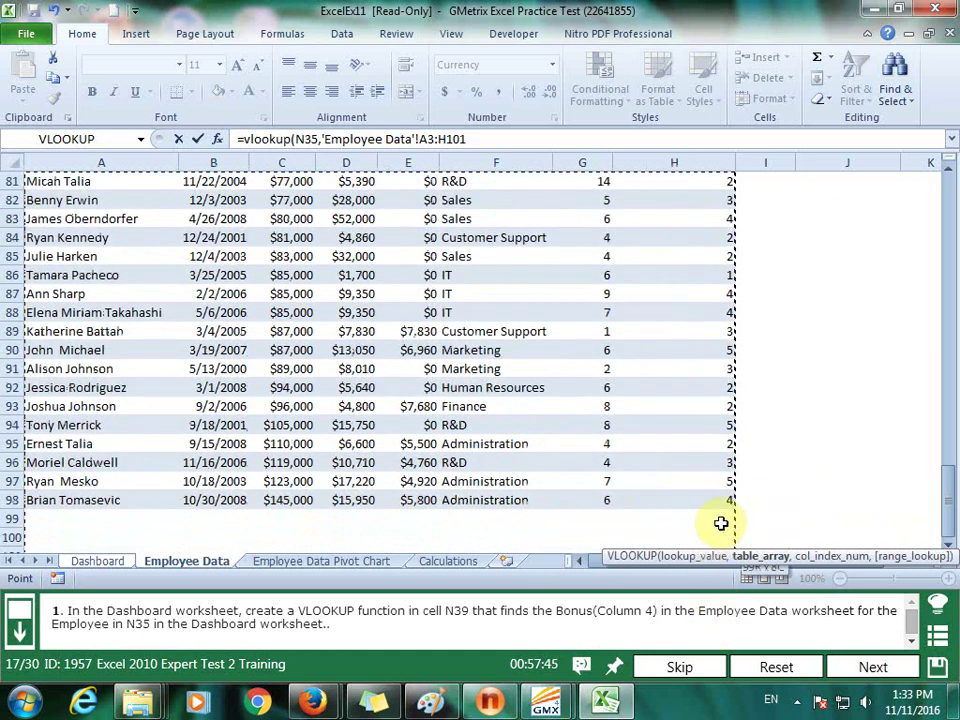
{"action": "left_click_drag", "start_coordinate": [716, 600], "coordinate": [728, 500]}
{"action": "type", "text": ",4,"}
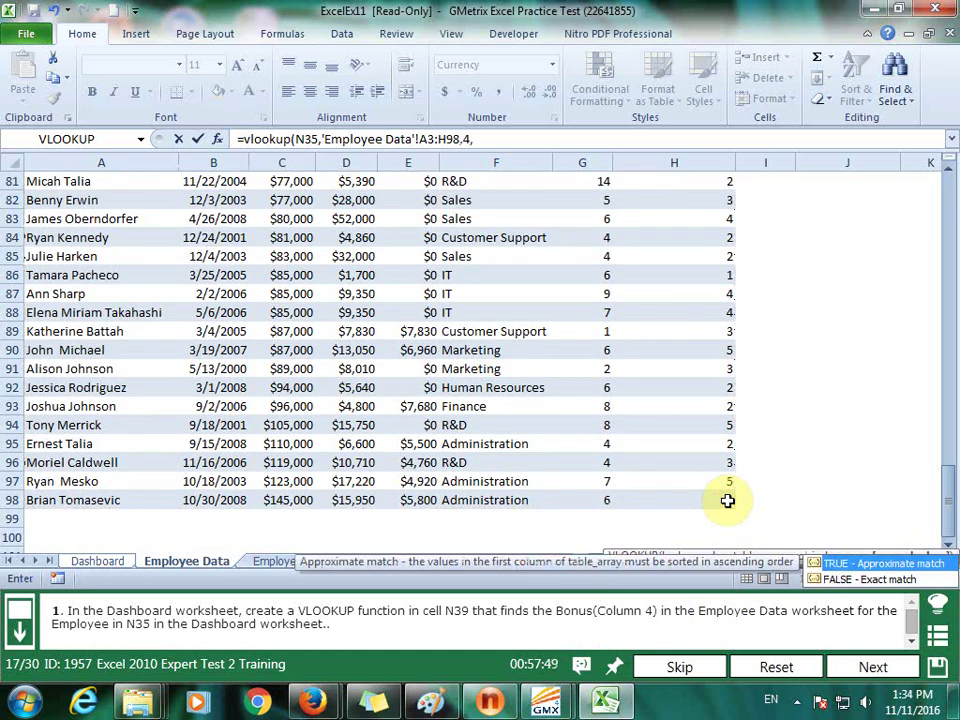
{"action": "double_click", "coordinate": [880, 580]}
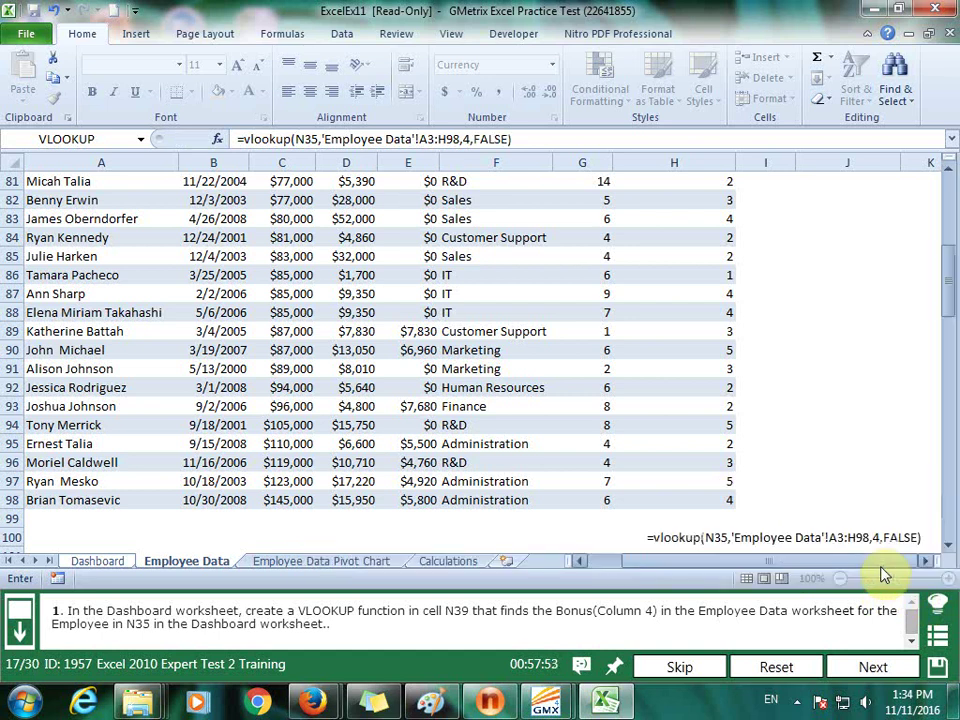
{"action": "key", "text": "Return"}
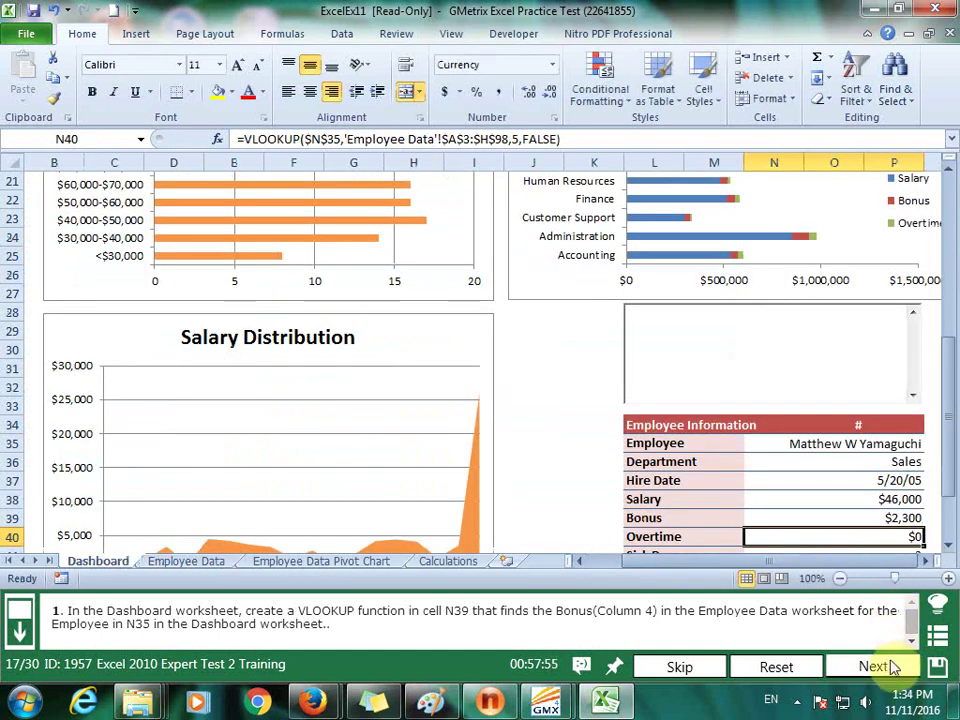
{"action": "left_click", "coordinate": [890, 670]}
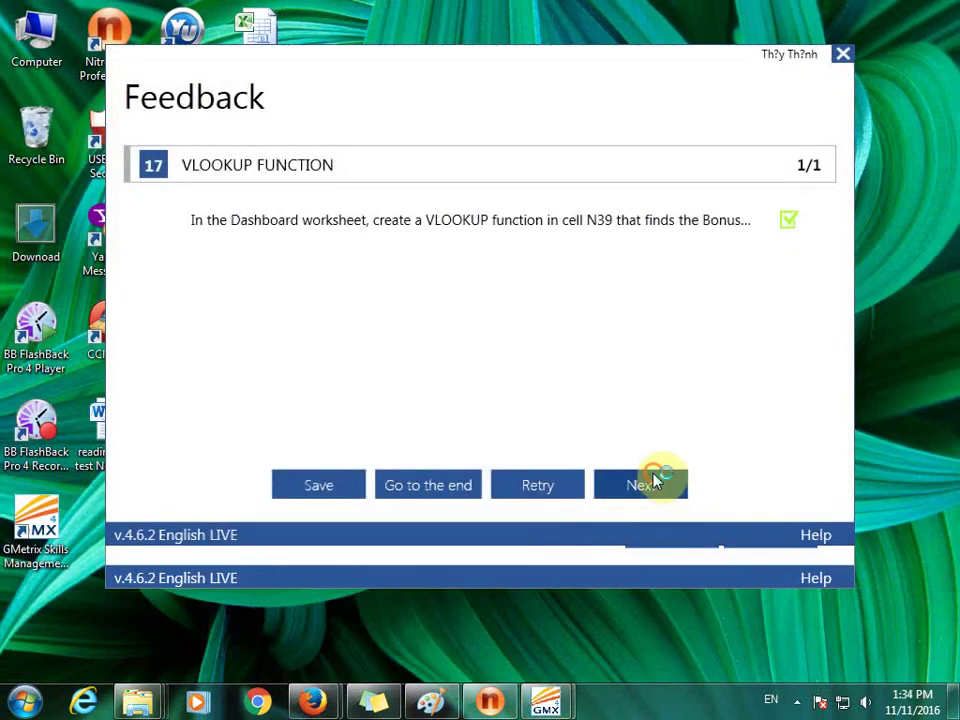
Add a Linear Forecast trendline to the Number of Employees by Year chart and submit
{"action": "left_click", "coordinate": [655, 481]}
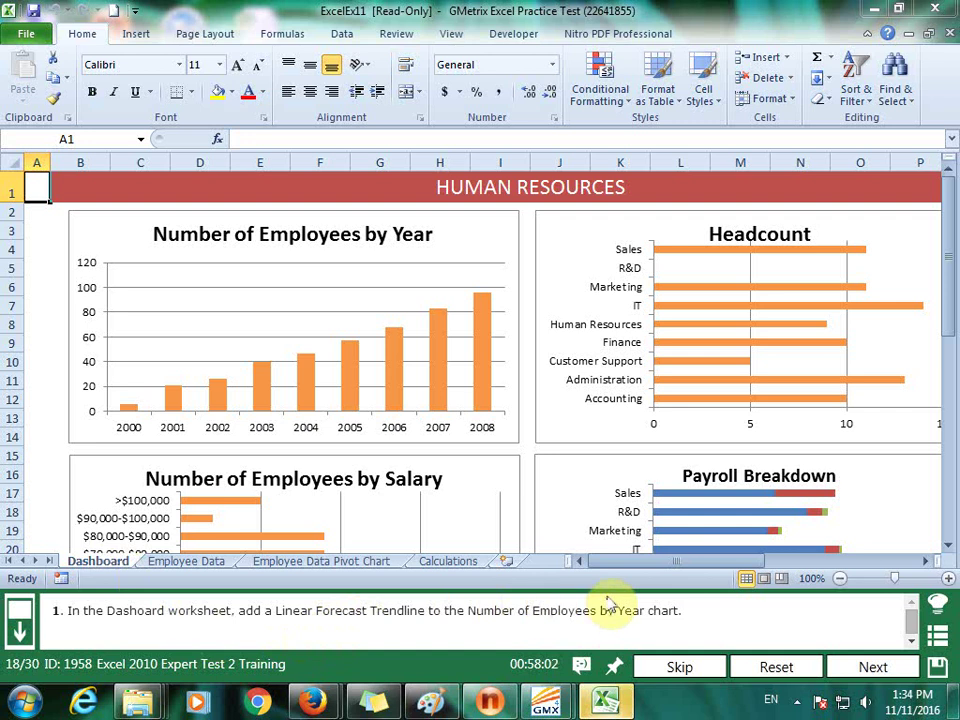
{"action": "left_click", "coordinate": [467, 230]}
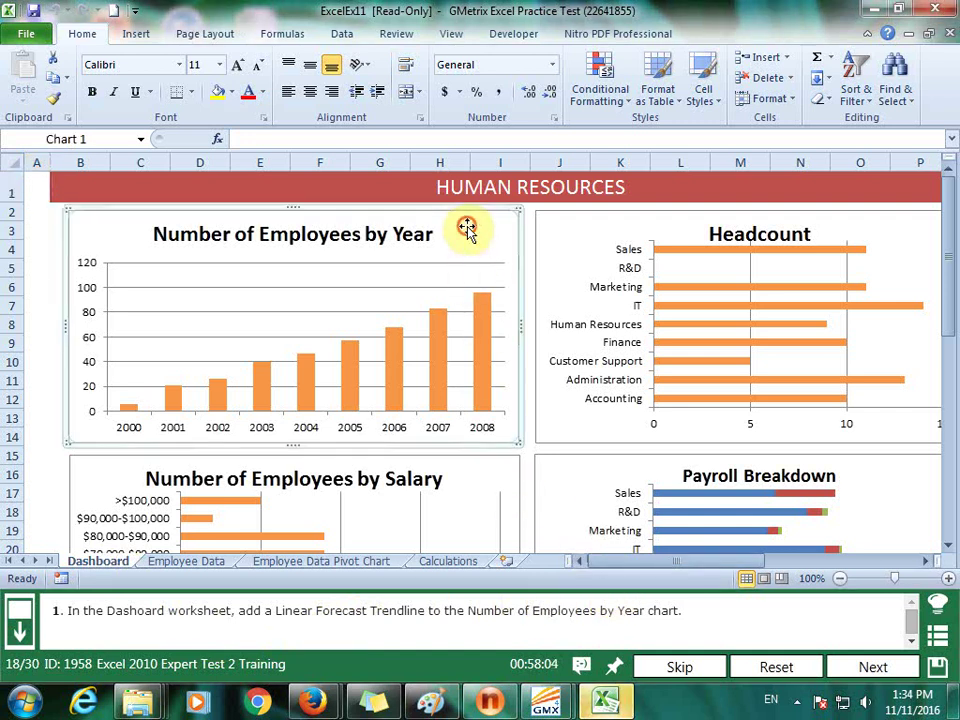
{"action": "left_click", "coordinate": [709, 34]}
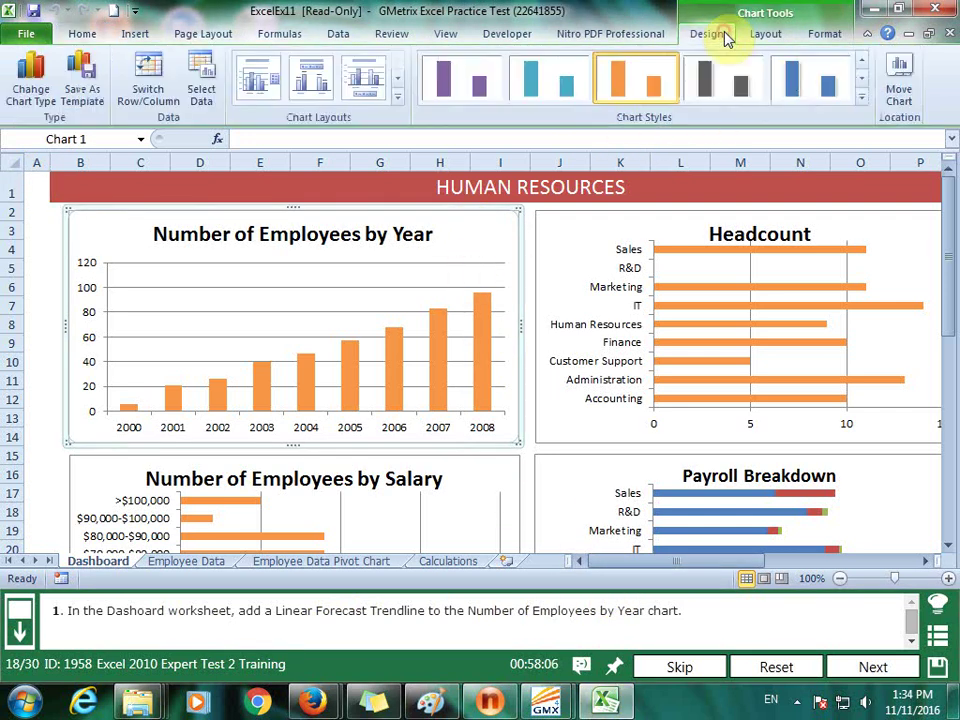
{"action": "left_click", "coordinate": [762, 36]}
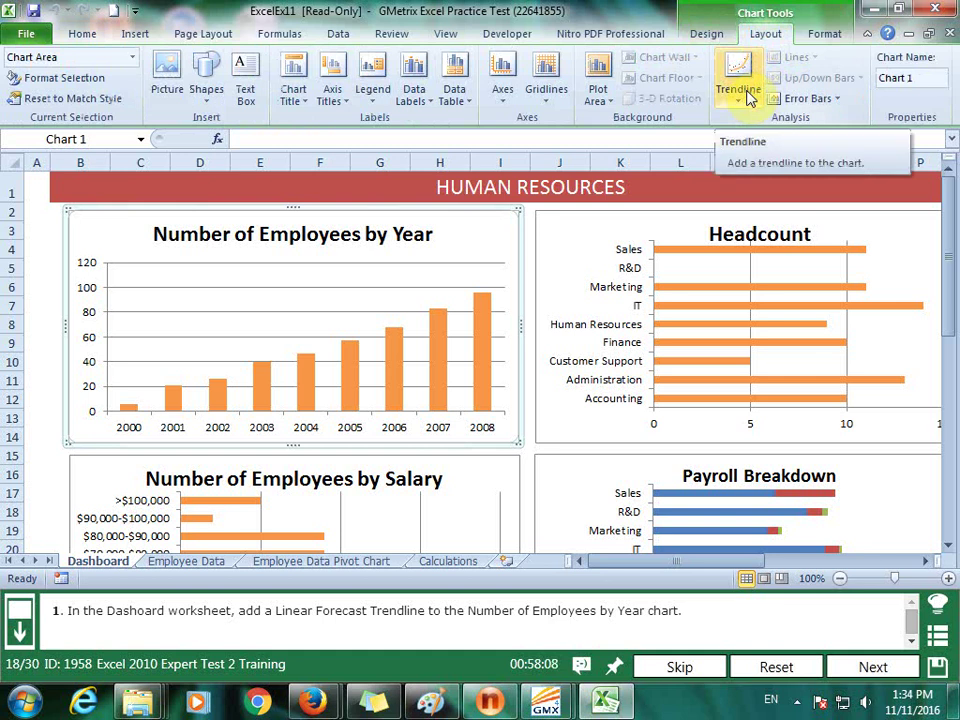
{"action": "left_click", "coordinate": [748, 95]}
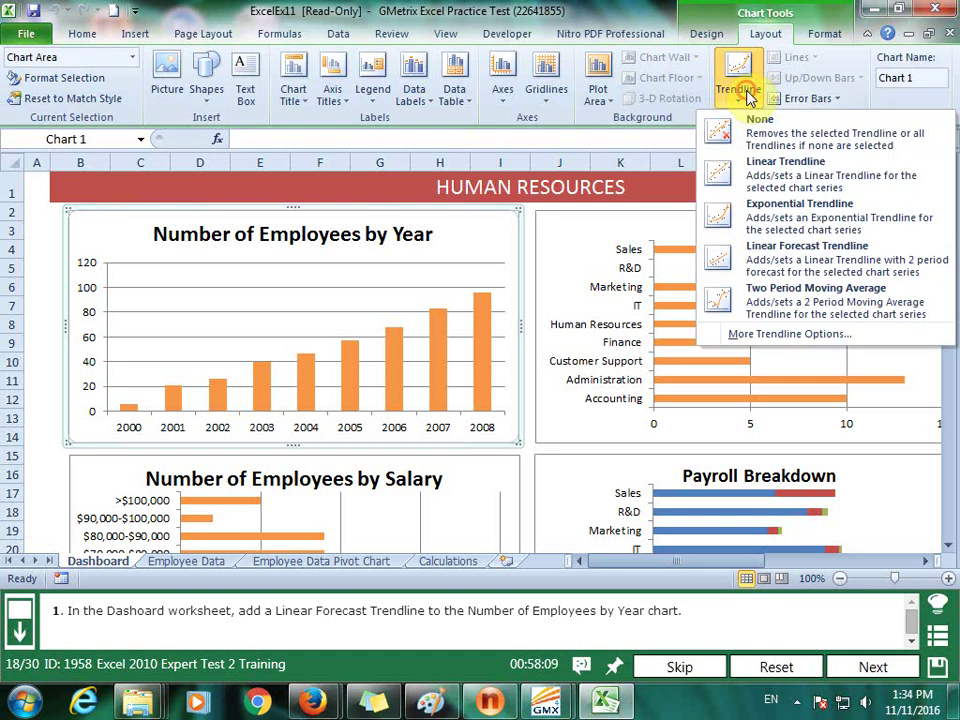
{"action": "left_click", "coordinate": [823, 262]}
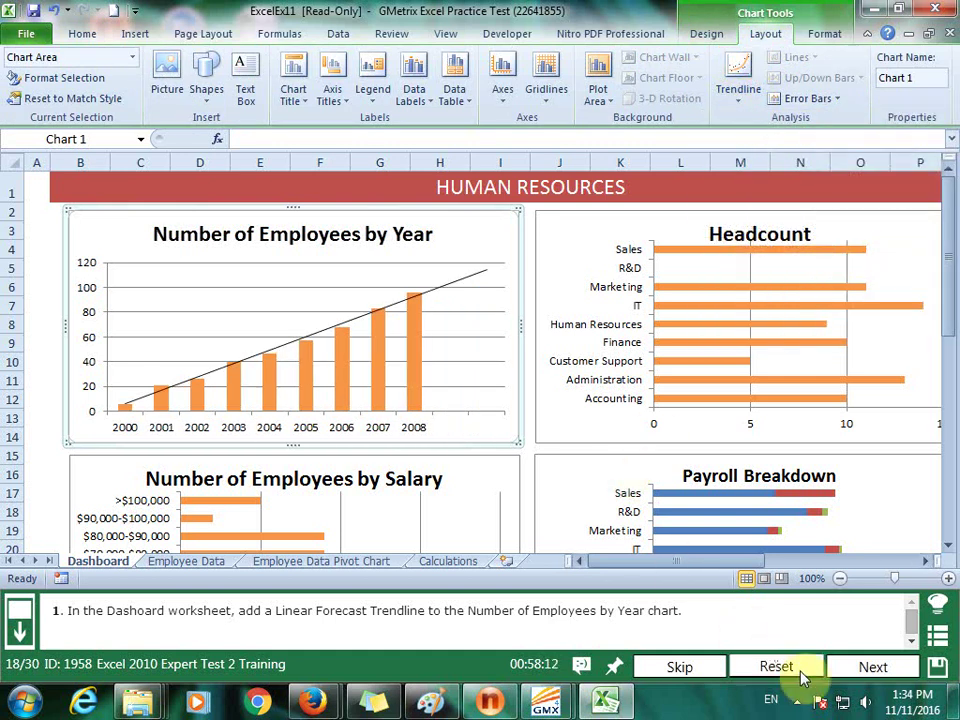
{"action": "left_click", "coordinate": [864, 674]}
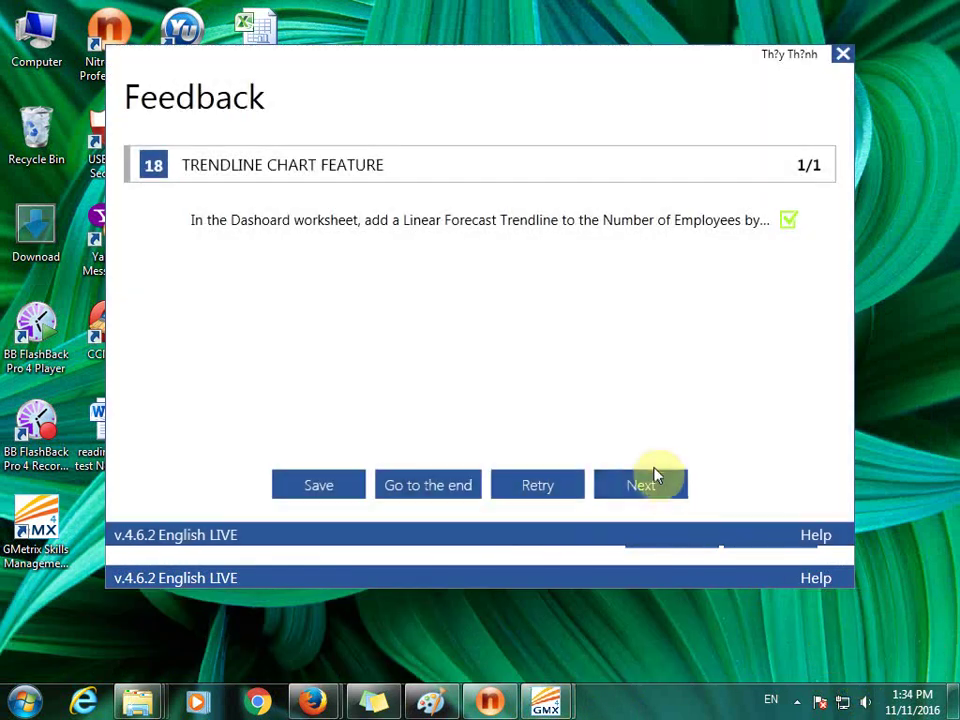
{"action": "left_click", "coordinate": [652, 482]}
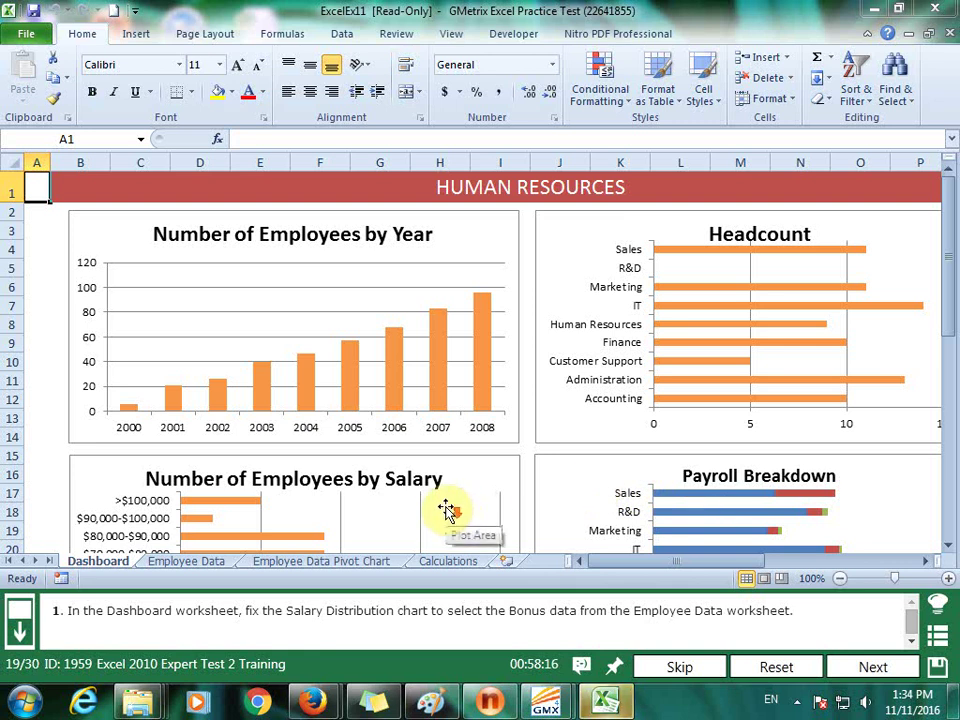
Select the Salary Distribution chart and bring up its Select Data Source dialog
{"action": "left_click_drag", "start_coordinate": [950, 265], "coordinate": [950, 458]}
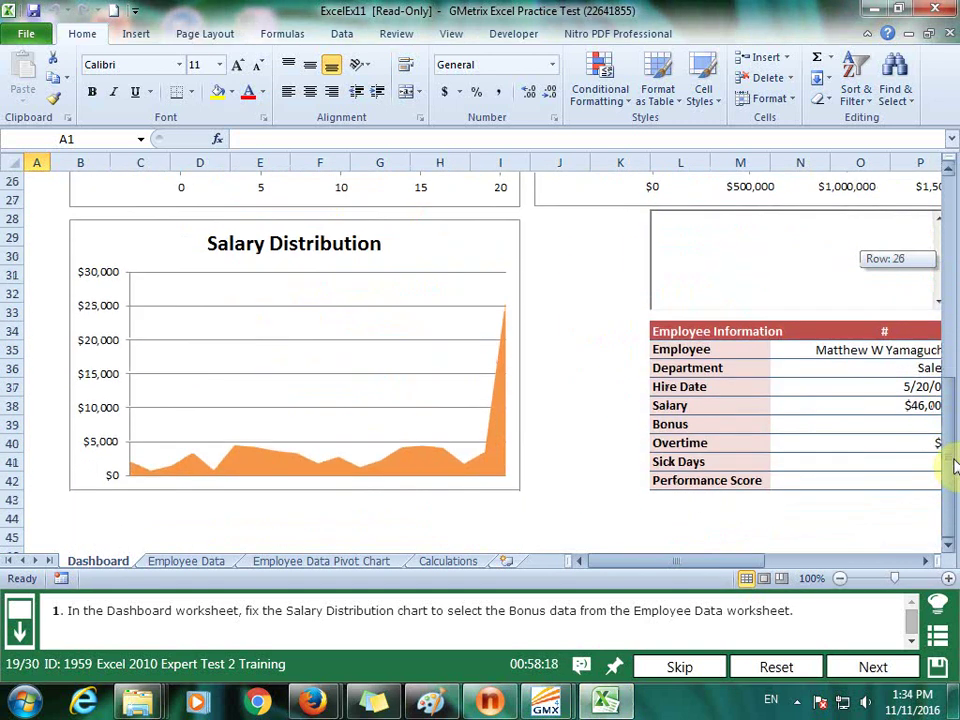
{"action": "left_click", "coordinate": [421, 314]}
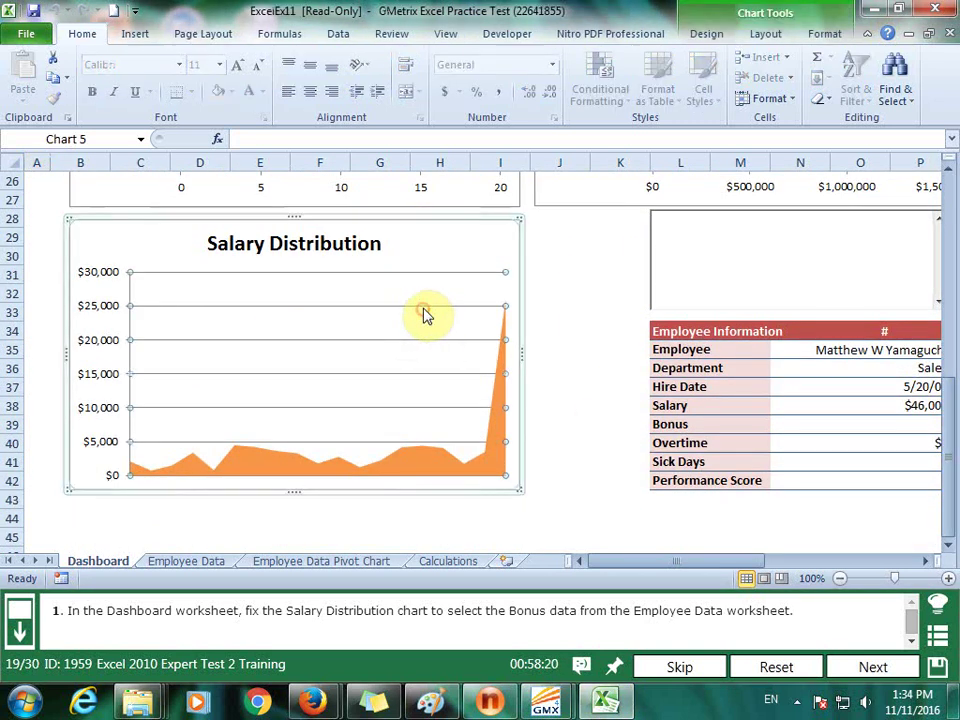
{"action": "left_click", "coordinate": [706, 34]}
{"action": "left_click", "coordinate": [763, 34]}
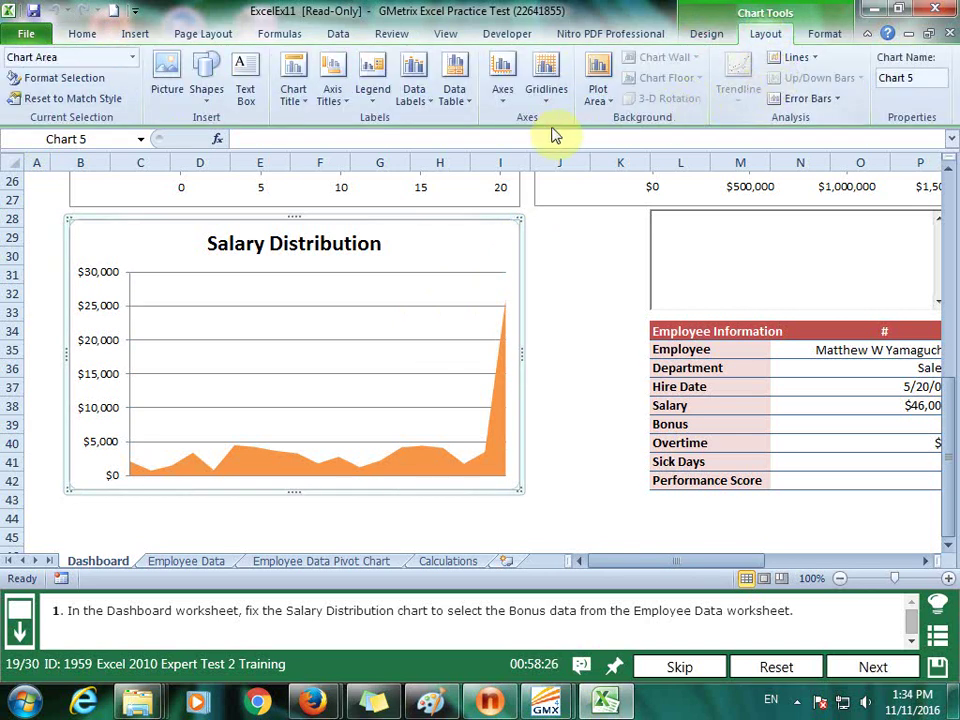
{"action": "left_click", "coordinate": [702, 36]}
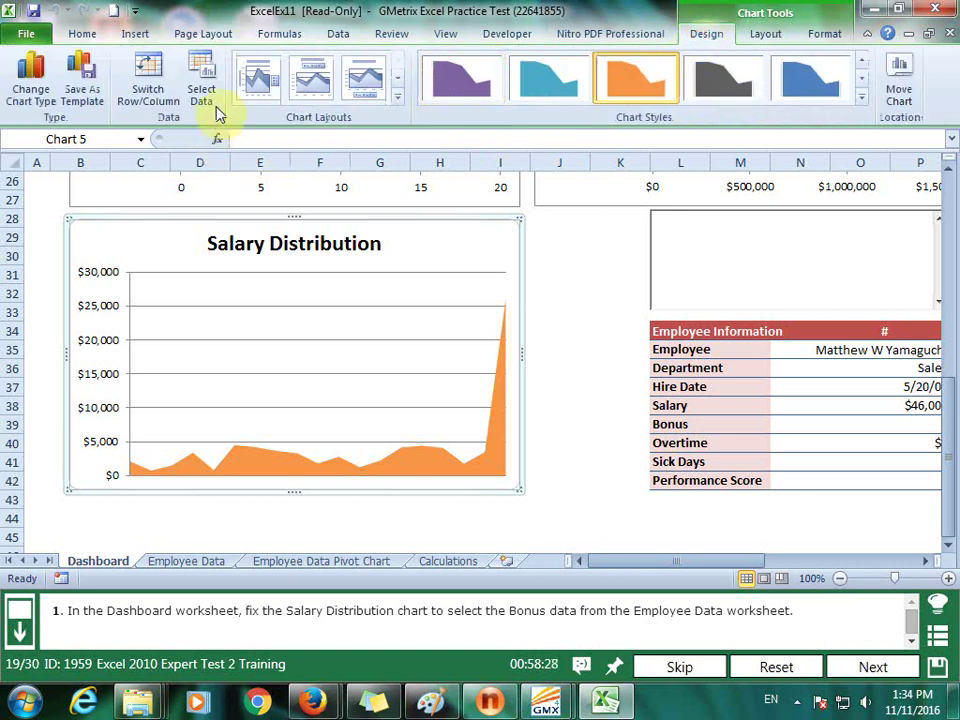
{"action": "left_click", "coordinate": [199, 83]}
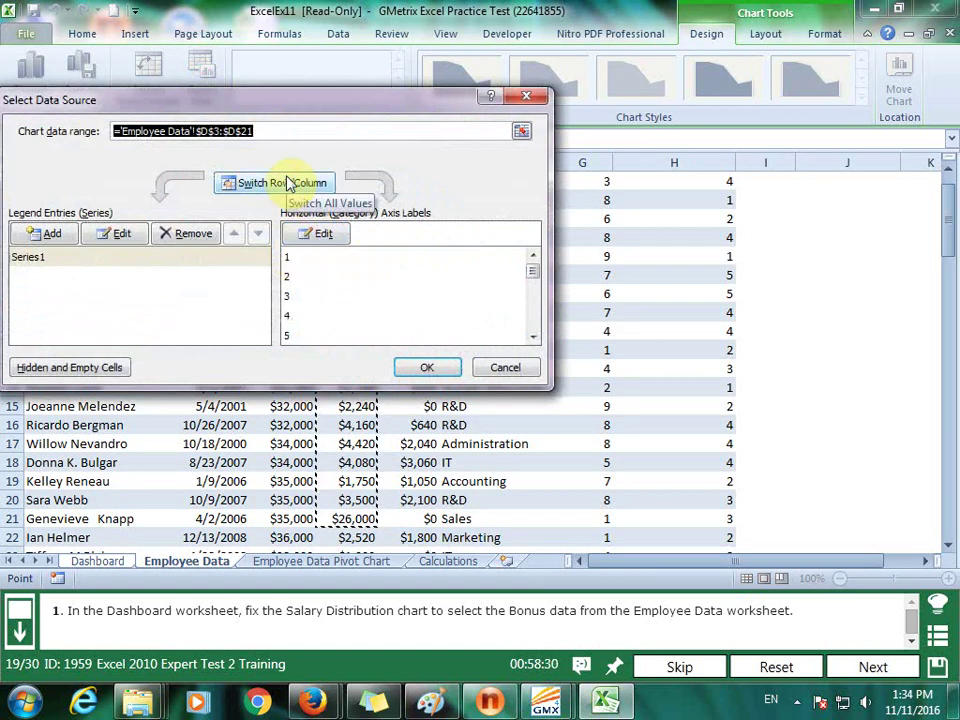
Set the chart data range to 'Employee Data'!D3:D98 and submit the task
{"action": "left_click", "coordinate": [521, 131]}
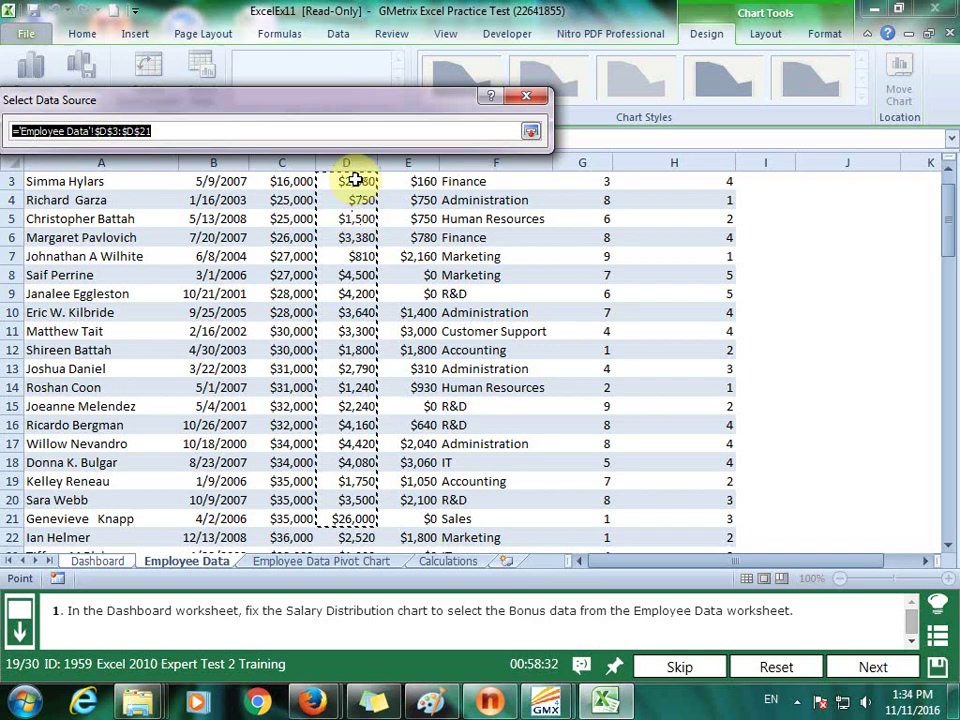
{"action": "left_click_drag", "start_coordinate": [355, 180], "coordinate": [335, 622]}
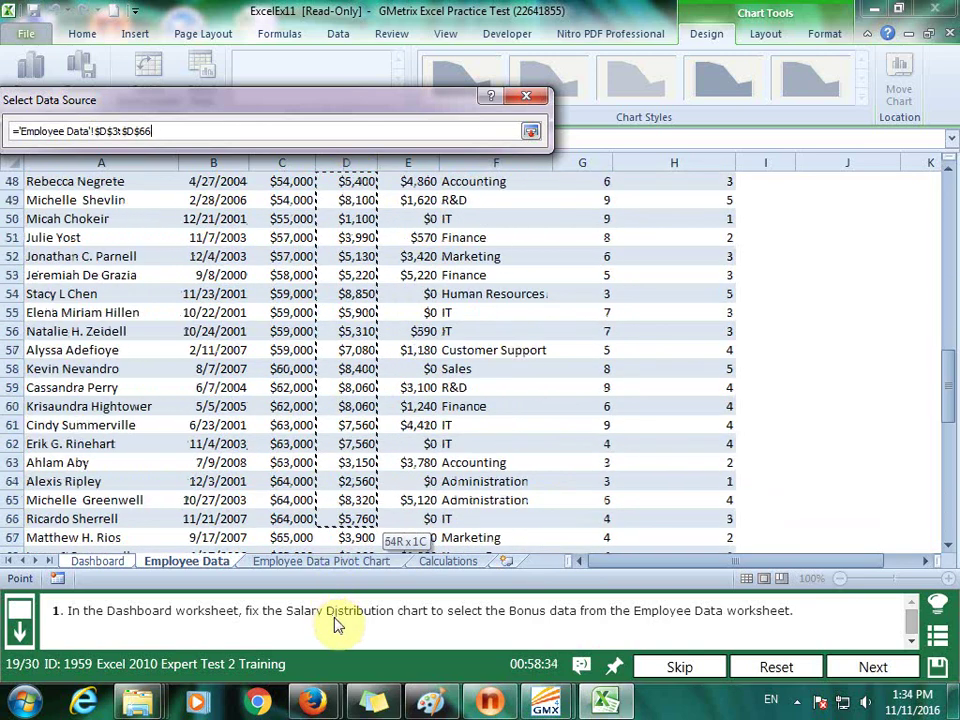
{"action": "mouse_move", "coordinate": [335, 622]}
{"action": "left_mouse_down"}
{"action": "mouse_move", "coordinate": [335, 509]}
{"action": "mouse_move", "coordinate": [340, 519]}
{"action": "left_mouse_up"}
{"action": "left_click", "coordinate": [531, 131]}
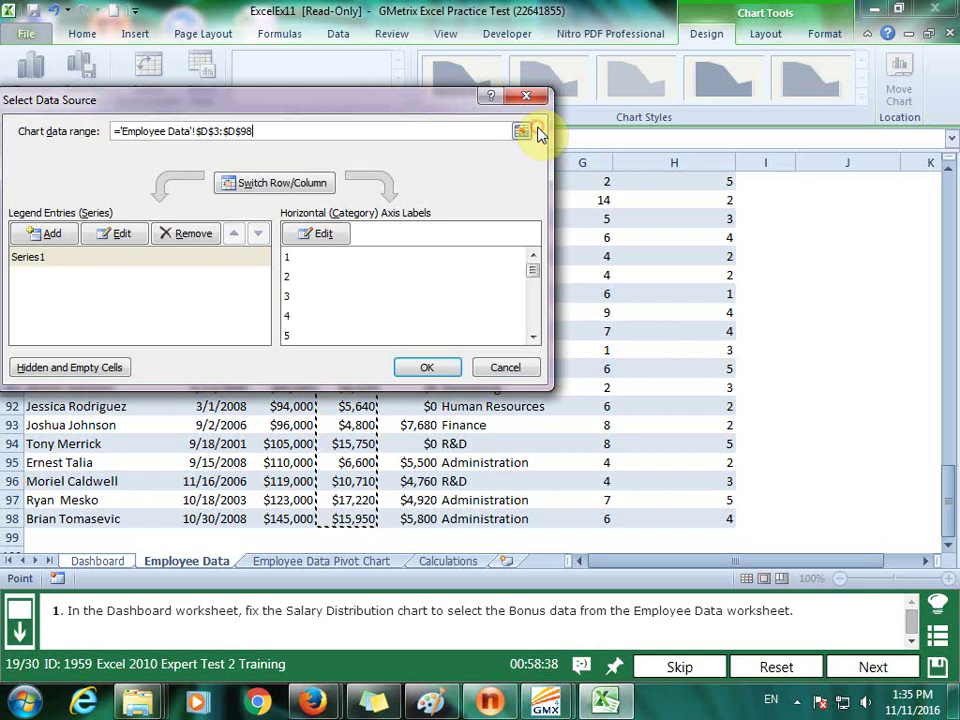
{"action": "left_click", "coordinate": [420, 367]}
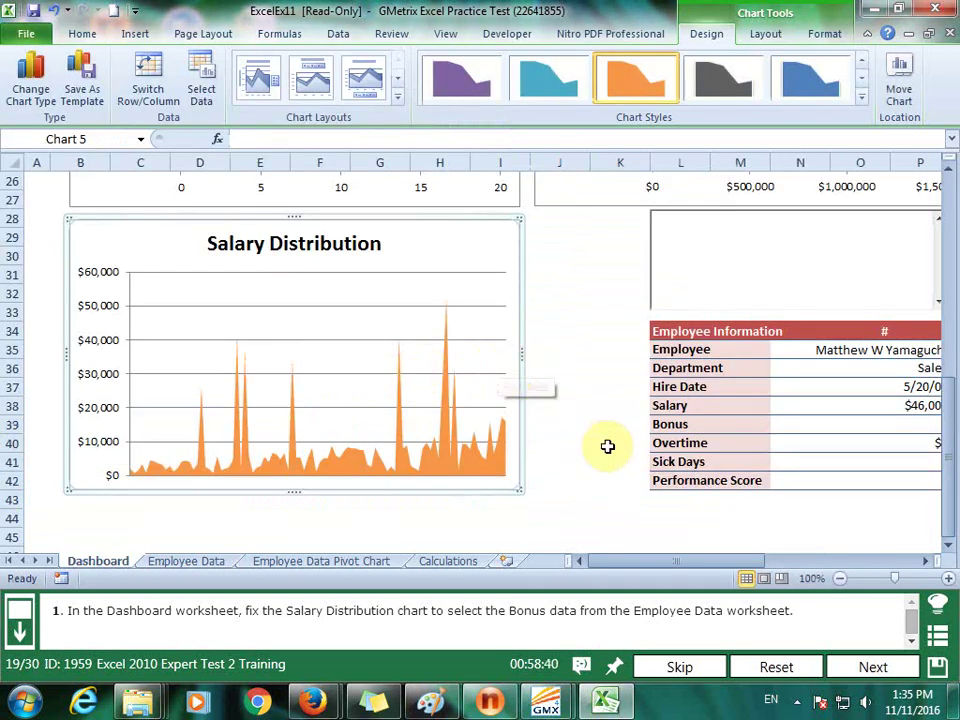
{"action": "left_click", "coordinate": [912, 673]}
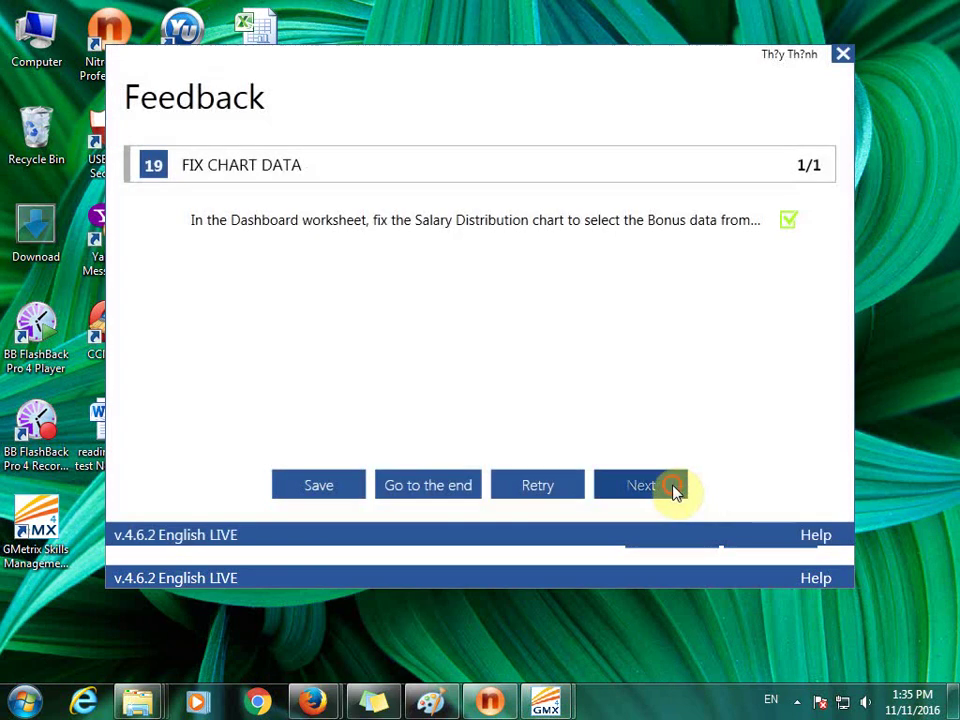
{"action": "left_click", "coordinate": [673, 490]}
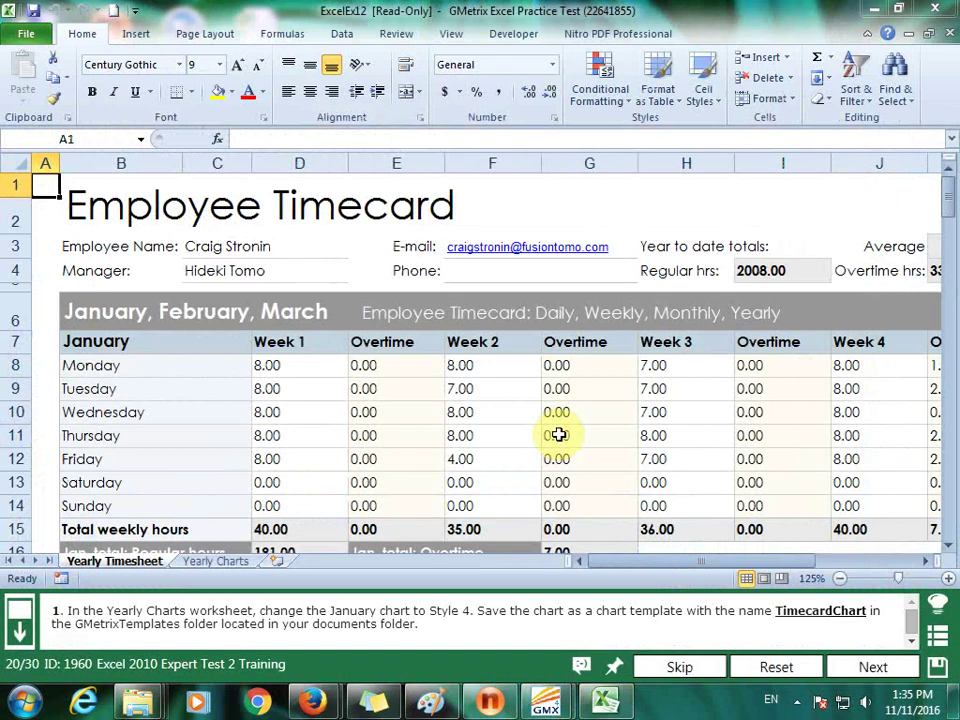
Apply chart Style 4 to the January chart on the Yearly Charts sheet
{"action": "left_click", "coordinate": [247, 567]}
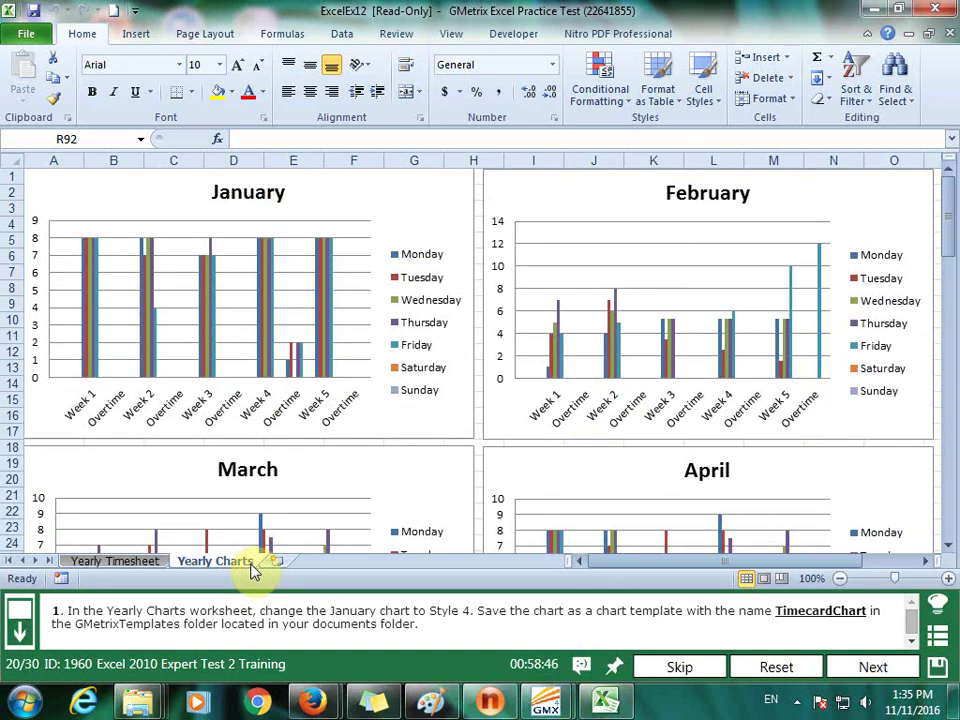
{"action": "left_click", "coordinate": [355, 368]}
{"action": "left_click", "coordinate": [454, 406]}
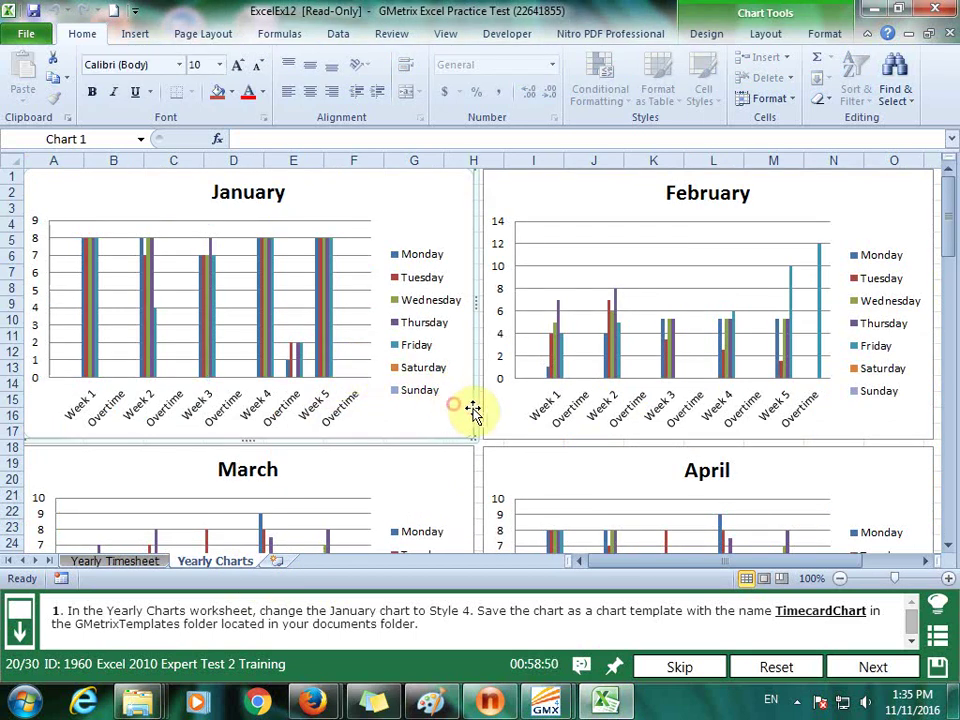
{"action": "left_click", "coordinate": [724, 35]}
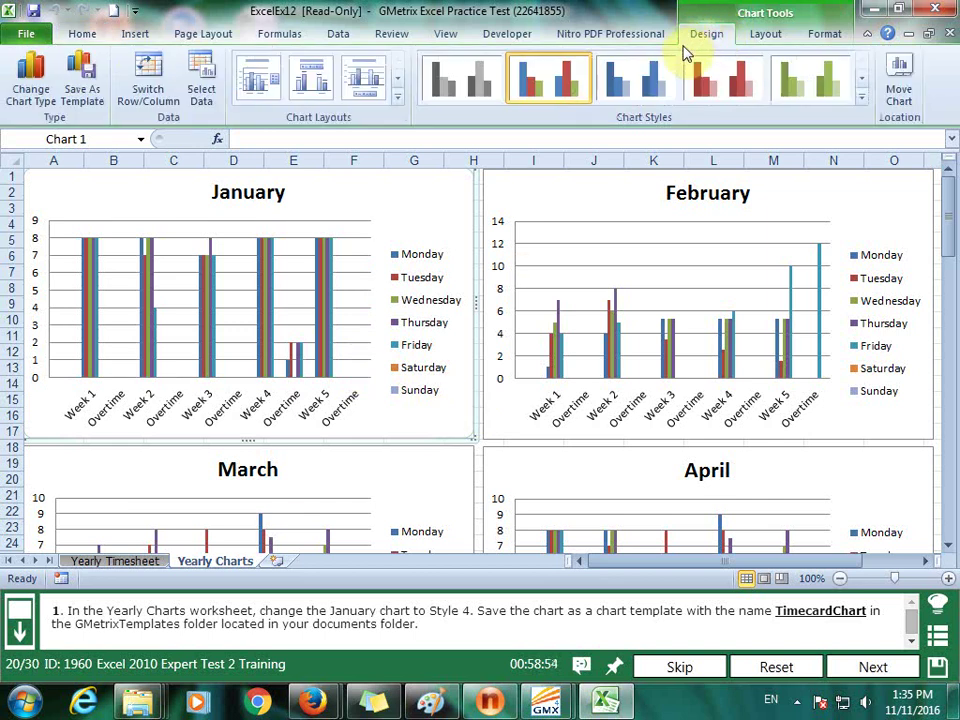
{"action": "left_click", "coordinate": [715, 88]}
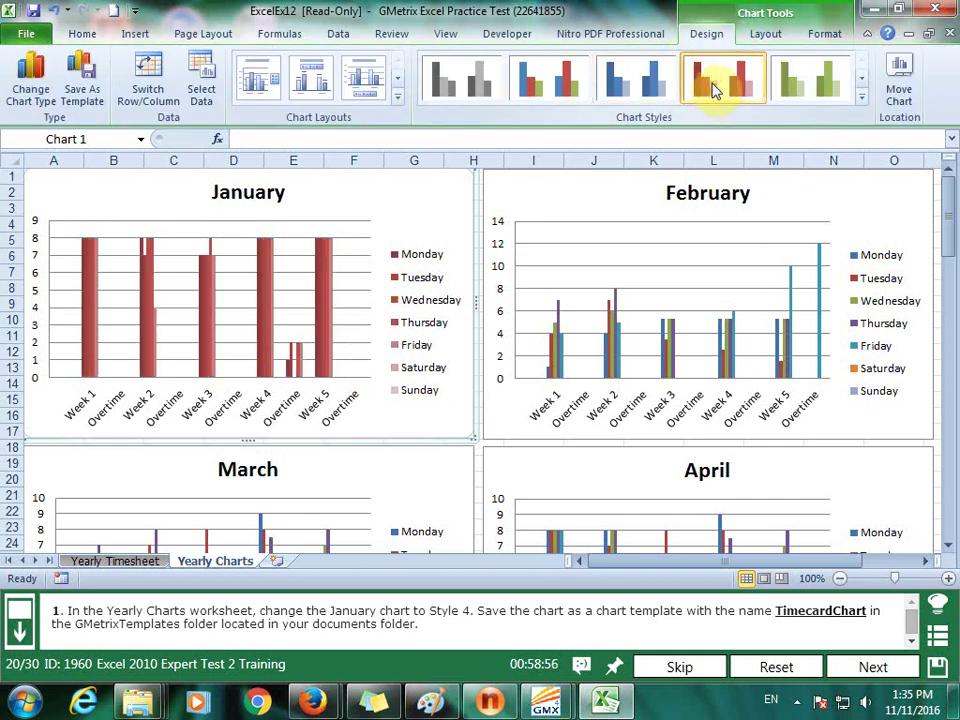
Save the chart as the TimecardChart template in Documents\GMetrixTemplates and submit the task
{"action": "left_click", "coordinate": [82, 85]}
{"action": "type", "text": "TimecardChart"}
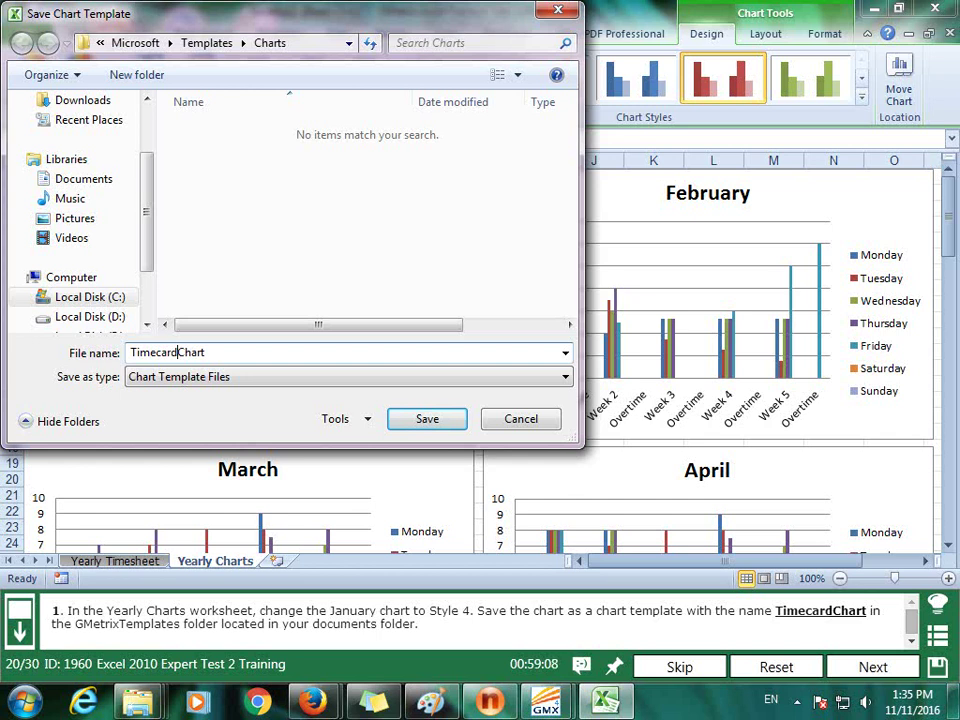
{"action": "left_click", "coordinate": [90, 180]}
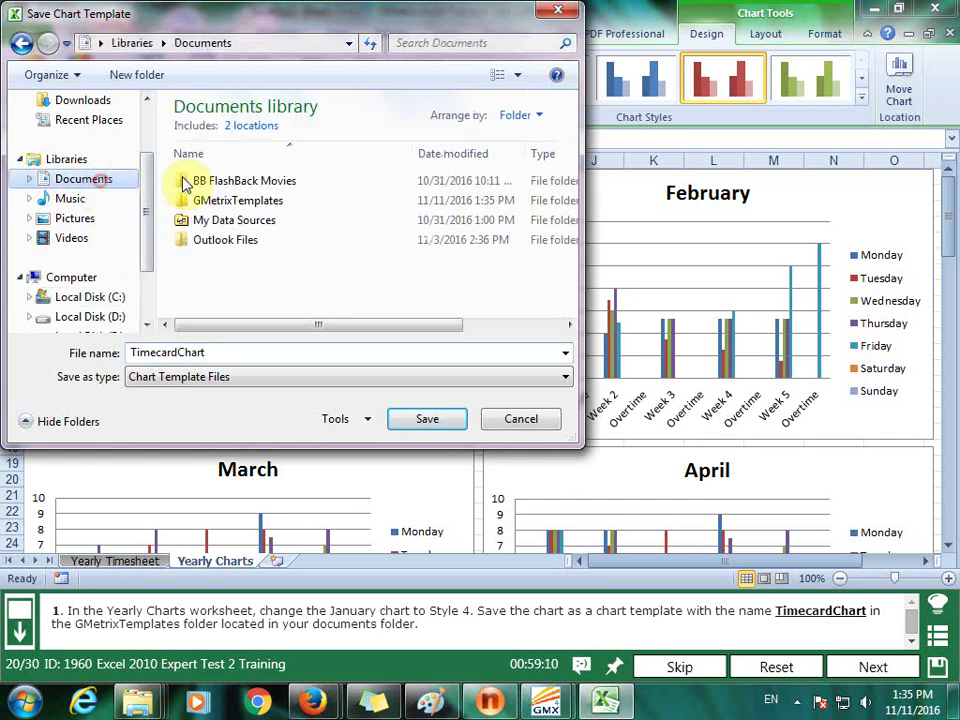
{"action": "double_click", "coordinate": [255, 204]}
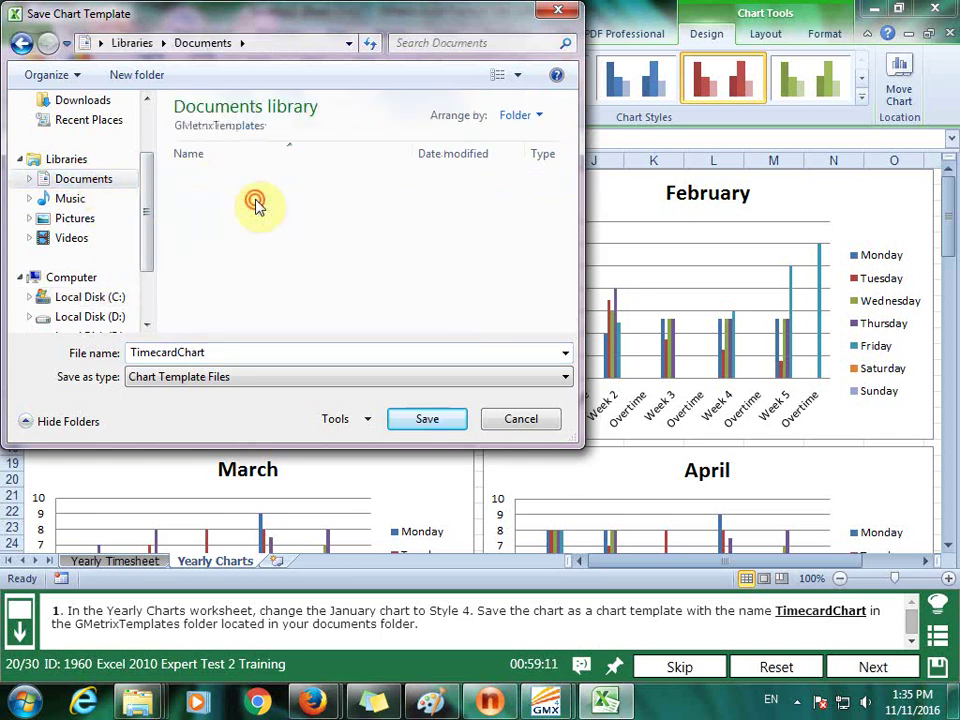
{"action": "left_click", "coordinate": [447, 421]}
{"action": "left_click", "coordinate": [876, 667]}
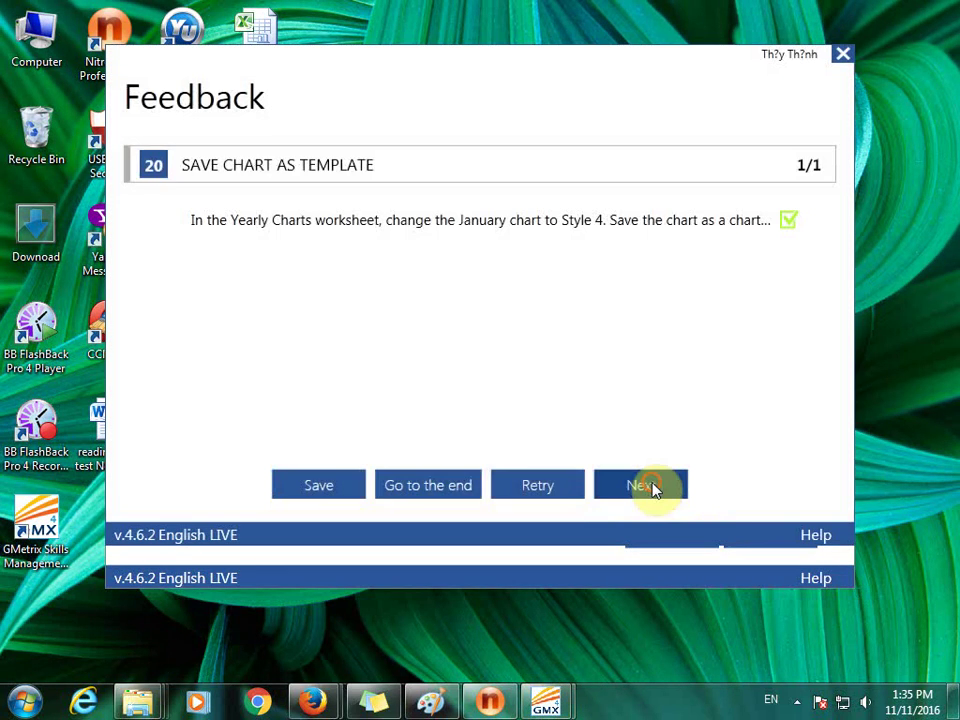
{"action": "left_click", "coordinate": [652, 488]}
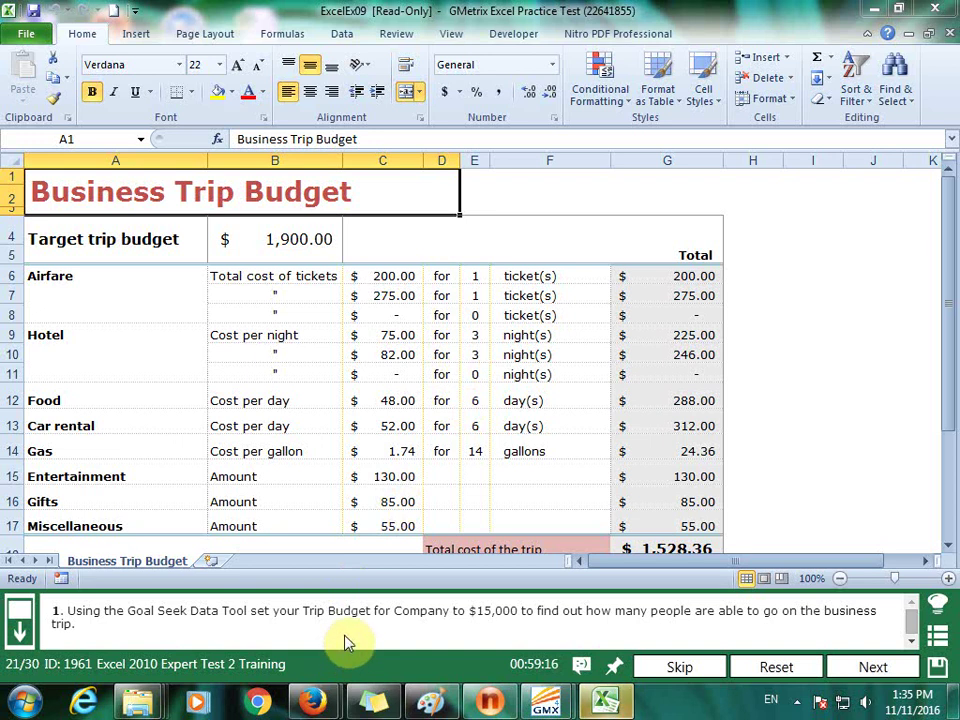
Open Goal Seek with the company Trip Budget cell B23 as the Set cell
{"action": "left_click", "coordinate": [808, 472]}
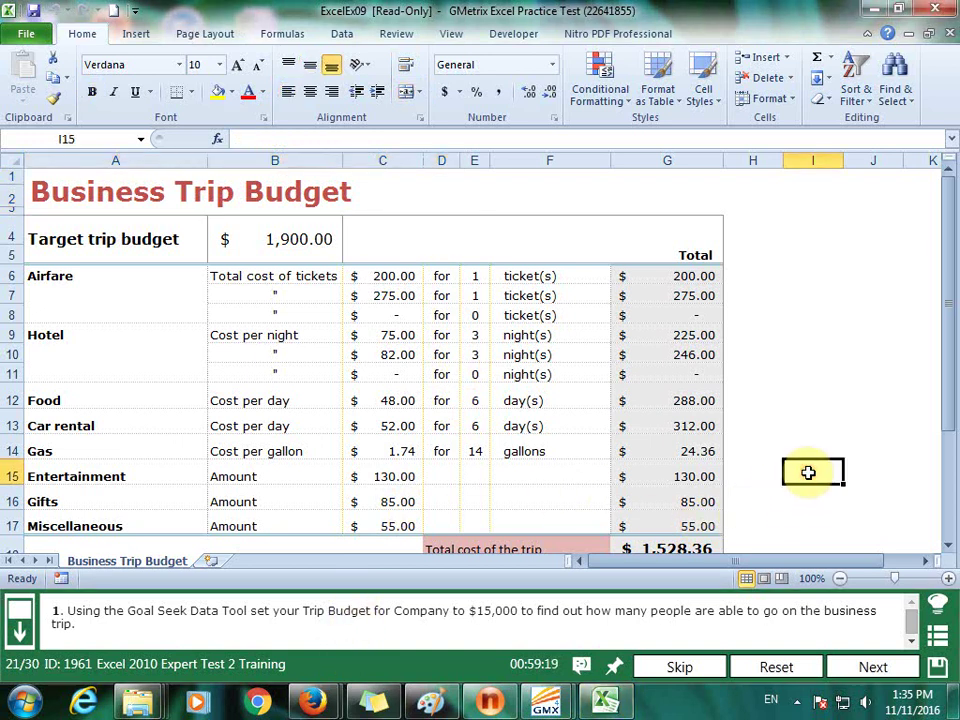
{"action": "left_click", "coordinate": [846, 430]}
{"action": "scroll", "coordinate": [846, 430], "scroll_direction": "down", "scroll_amount": 3}
{"action": "left_click", "coordinate": [278, 479]}
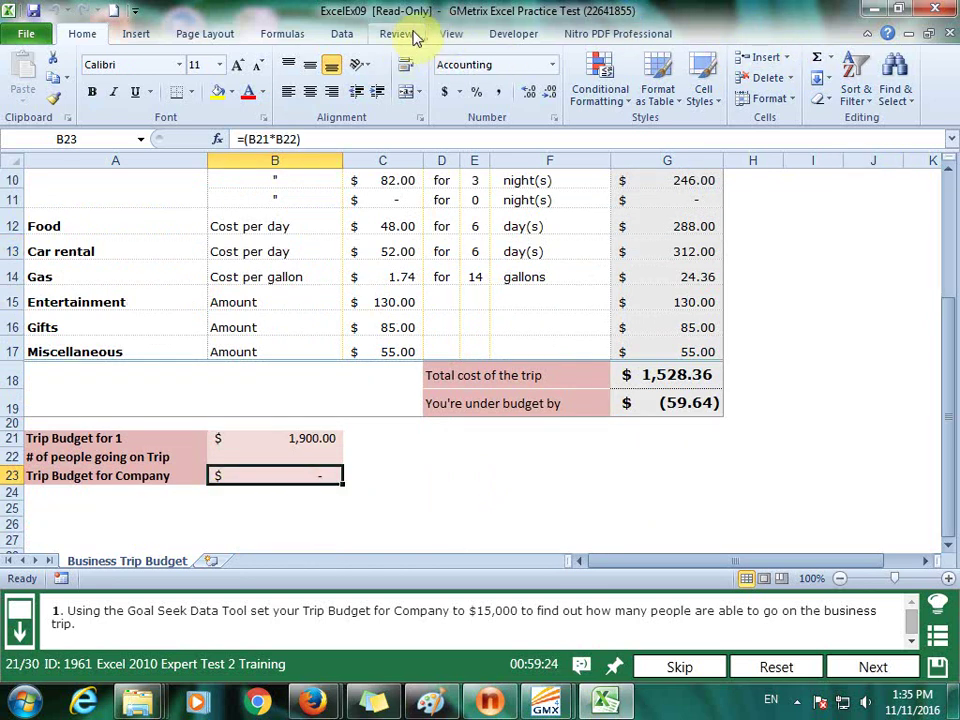
{"action": "left_click", "coordinate": [343, 34]}
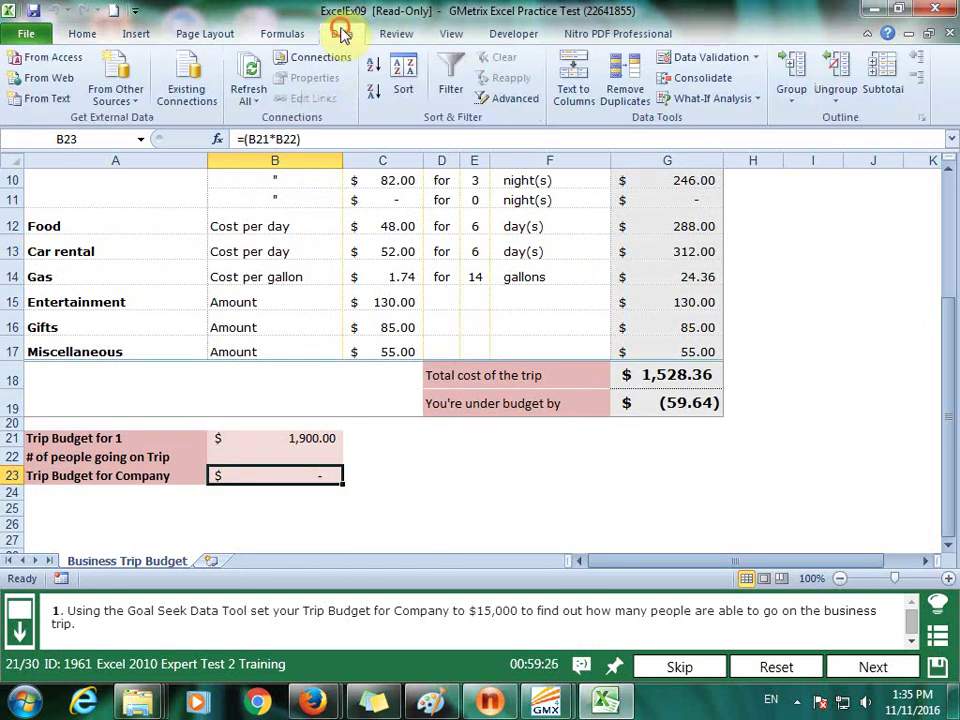
{"action": "left_click", "coordinate": [752, 98]}
{"action": "left_click", "coordinate": [724, 143]}
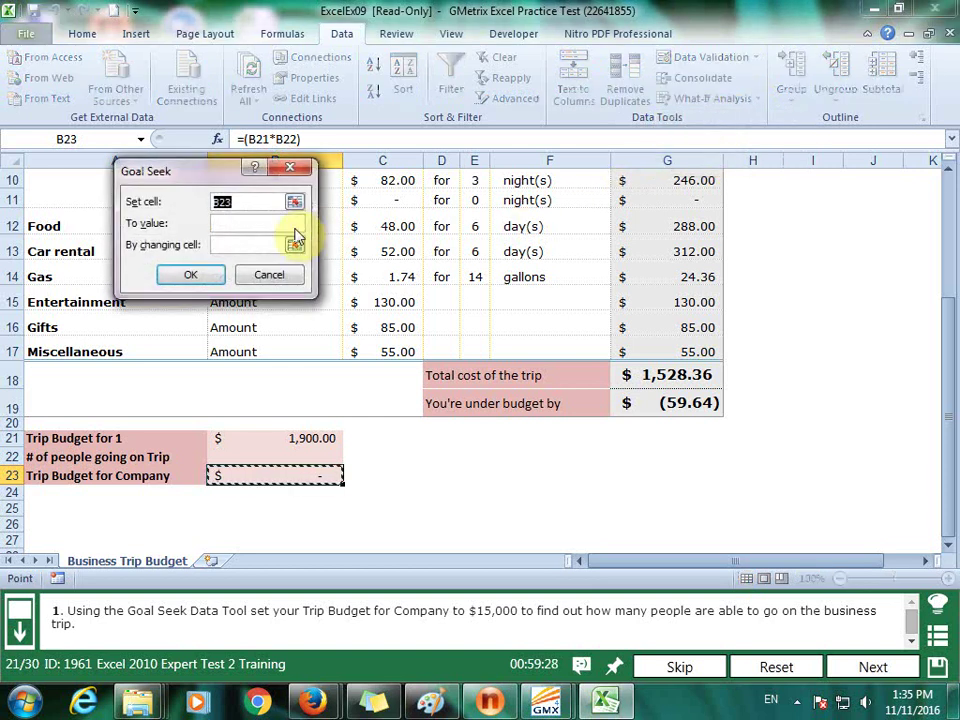
{"action": "left_click", "coordinate": [295, 203]}
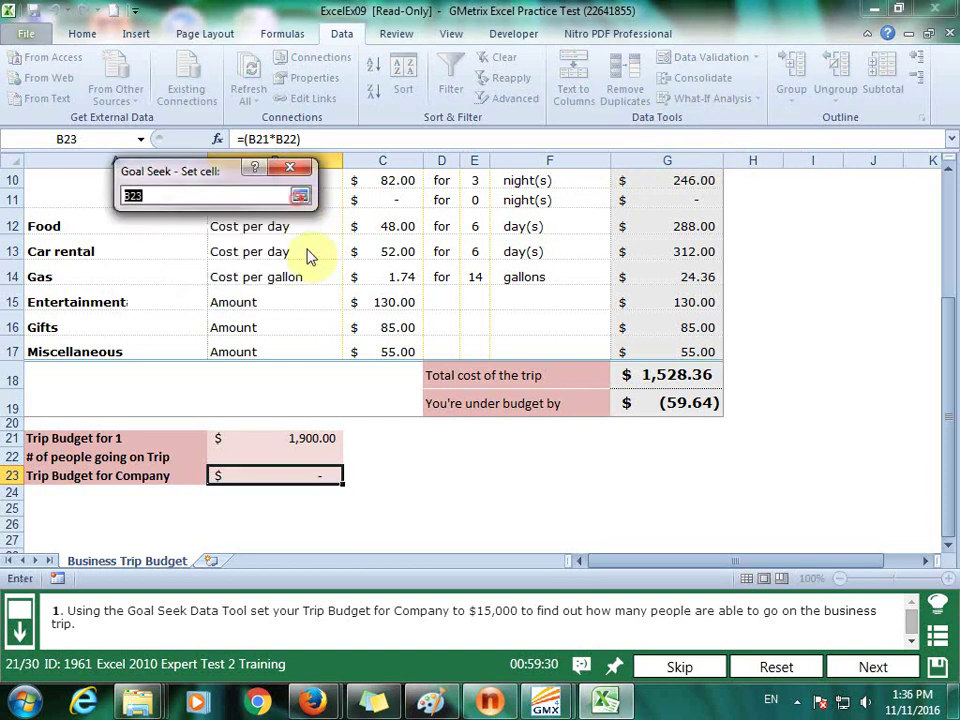
{"action": "left_click", "coordinate": [295, 468]}
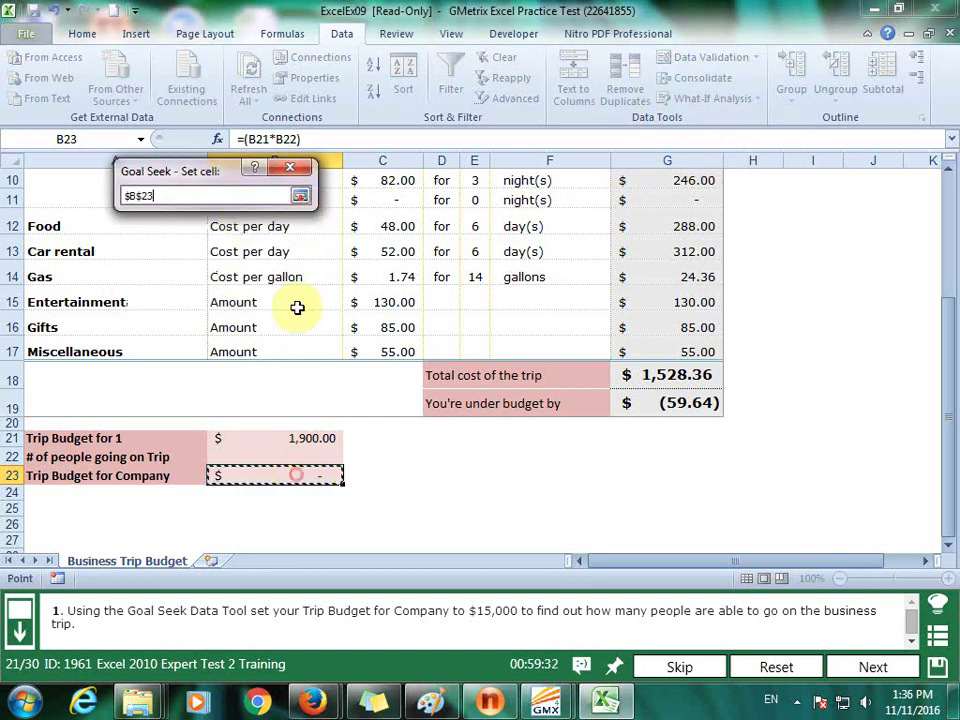
{"action": "left_click", "coordinate": [300, 196]}
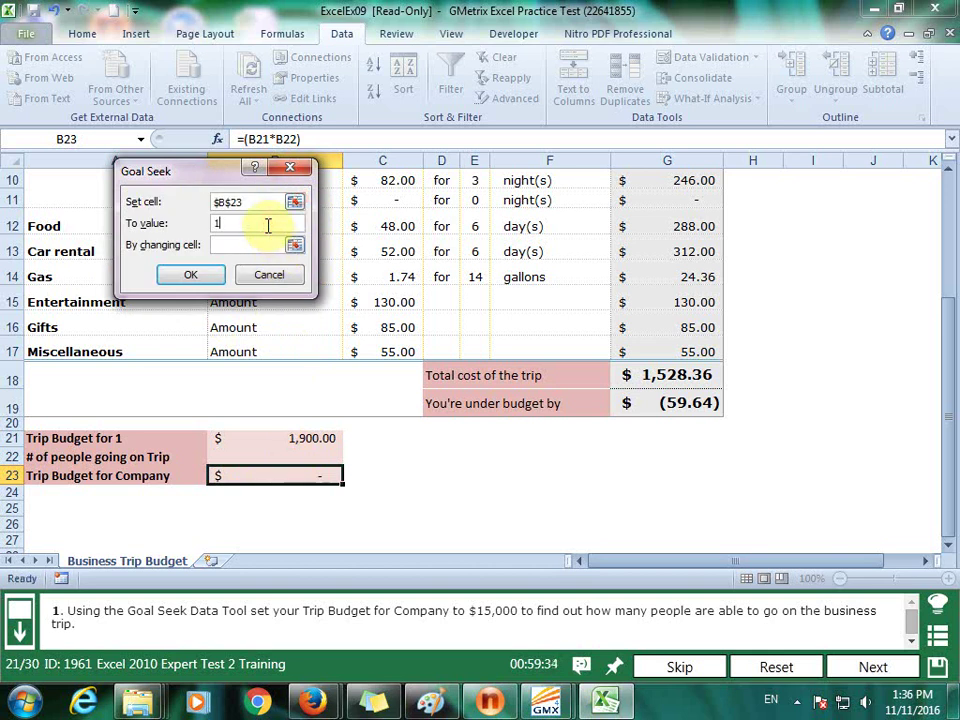
{"action": "type", "text": "15000"}
Let Goal Seek change B22 to reach 15,000, accept the 8-people result, and submit
{"action": "left_click", "coordinate": [295, 246]}
{"action": "left_click", "coordinate": [296, 456]}
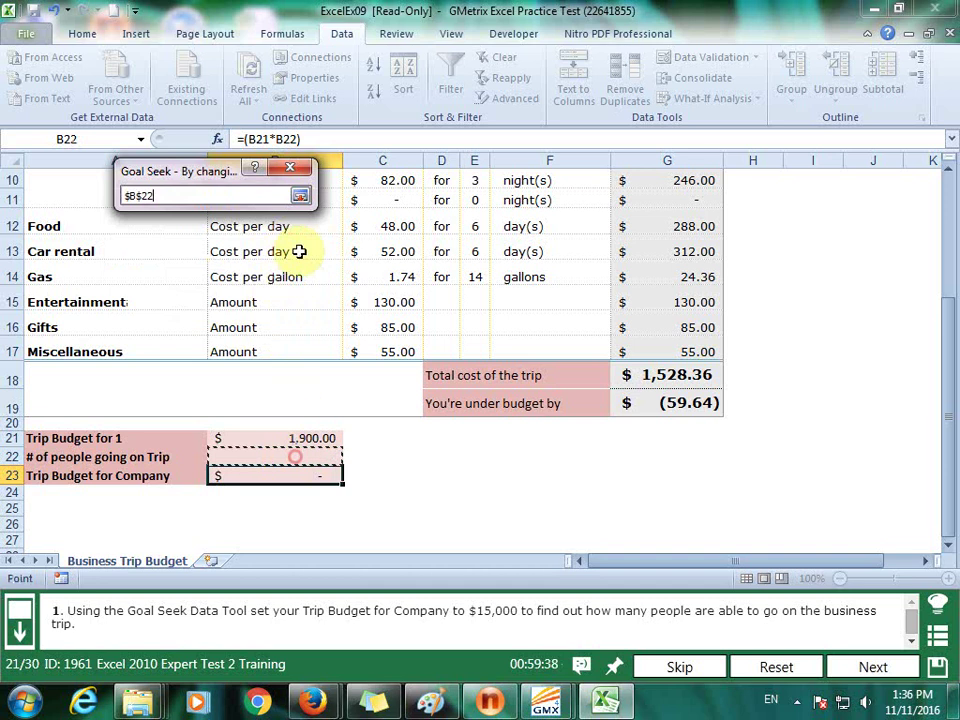
{"action": "left_click", "coordinate": [300, 196]}
{"action": "left_click", "coordinate": [188, 275]}
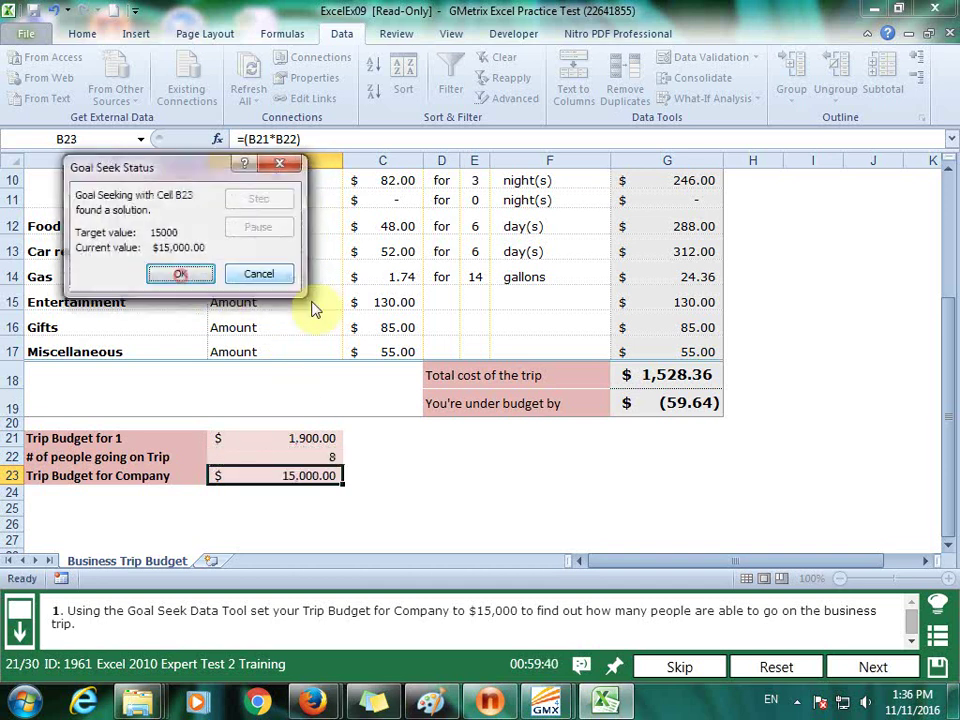
{"action": "left_click", "coordinate": [168, 274]}
{"action": "left_click", "coordinate": [873, 665]}
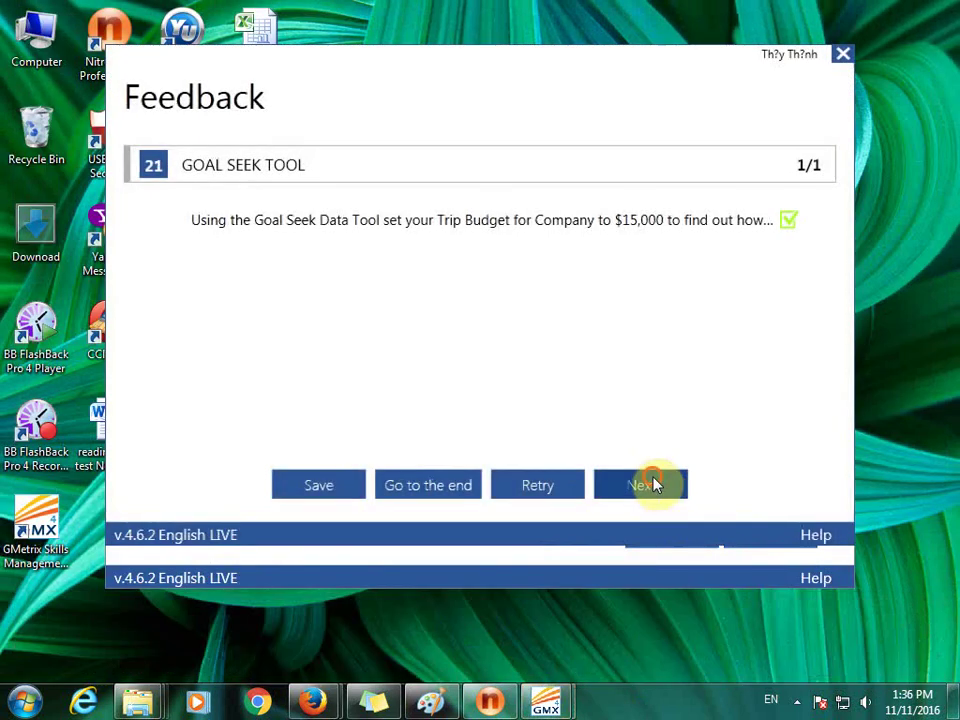
{"action": "left_click", "coordinate": [654, 483]}
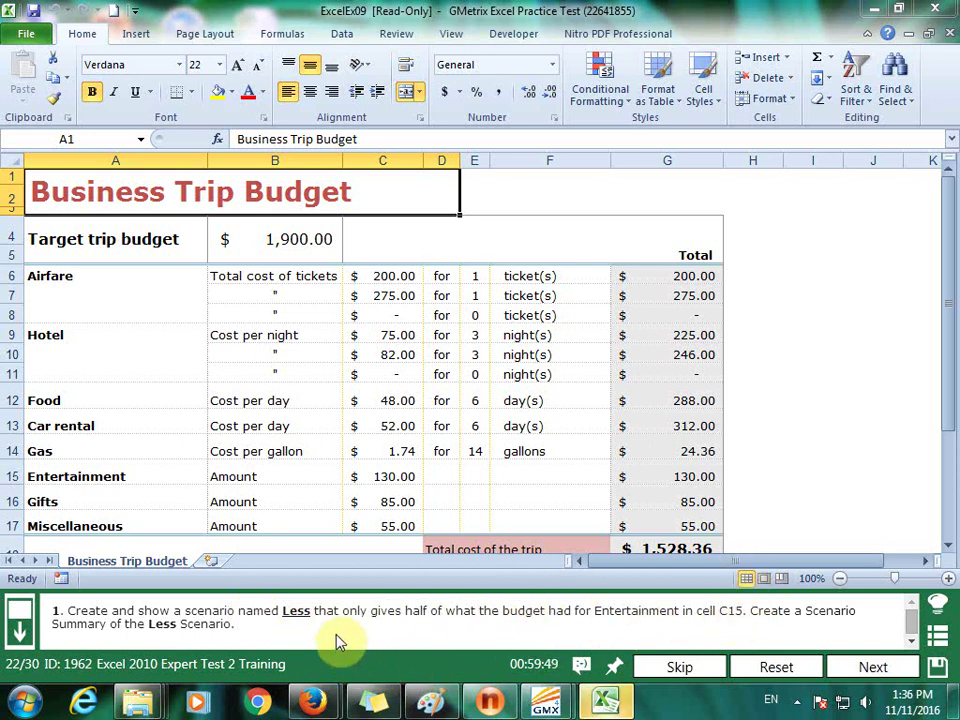
Add a scenario named Less for the Entertainment amount in C15
{"action": "left_click", "coordinate": [381, 476]}
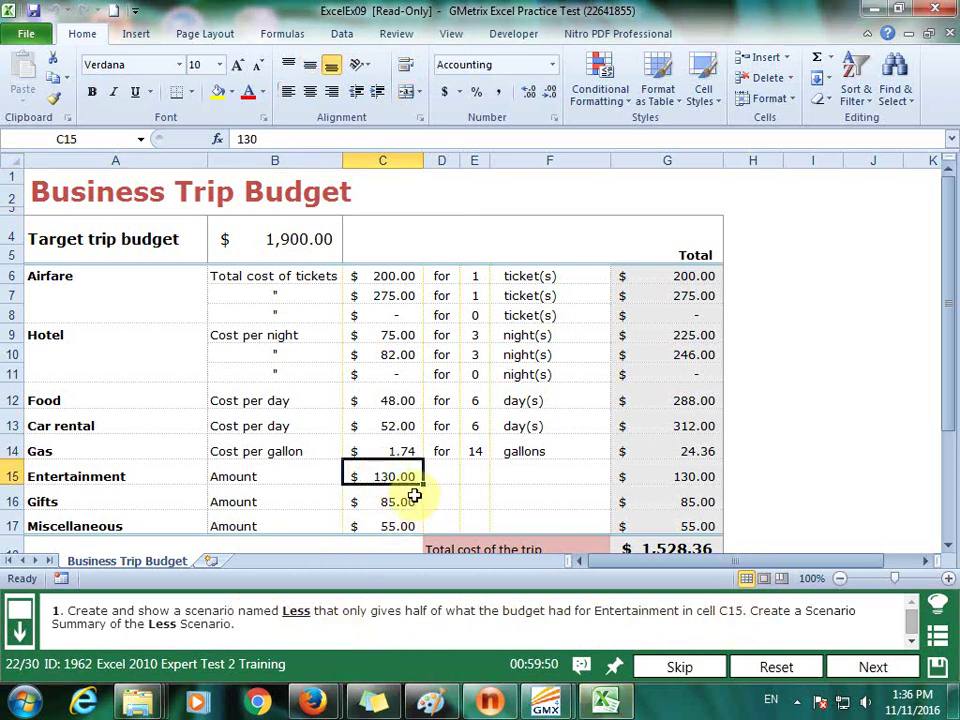
{"action": "left_click", "coordinate": [338, 35]}
{"action": "left_click", "coordinate": [750, 99]}
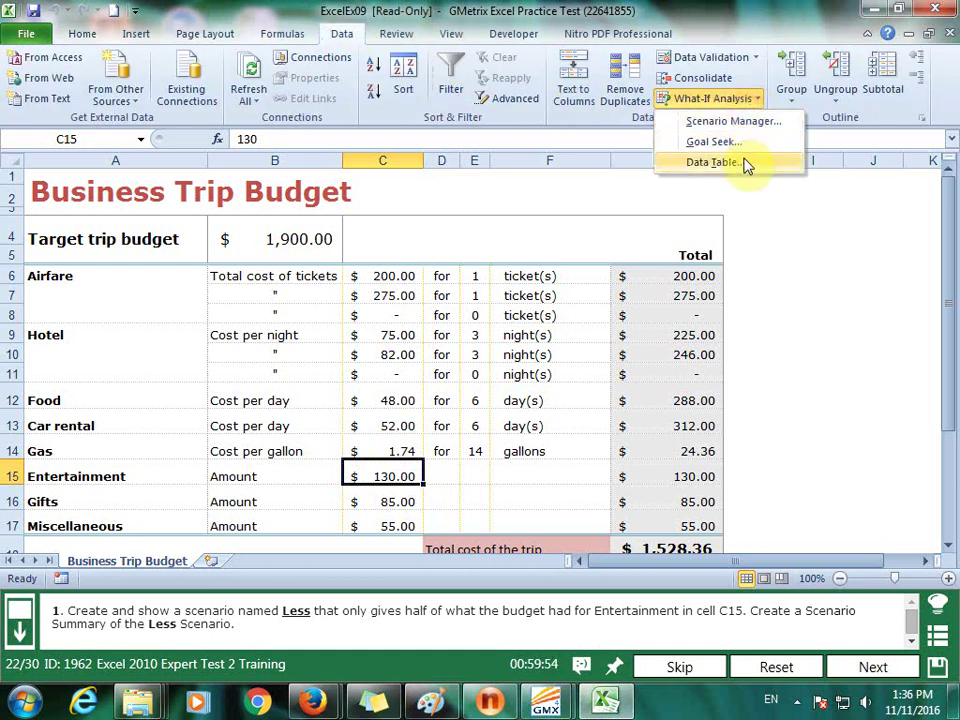
{"action": "left_click", "coordinate": [740, 121]}
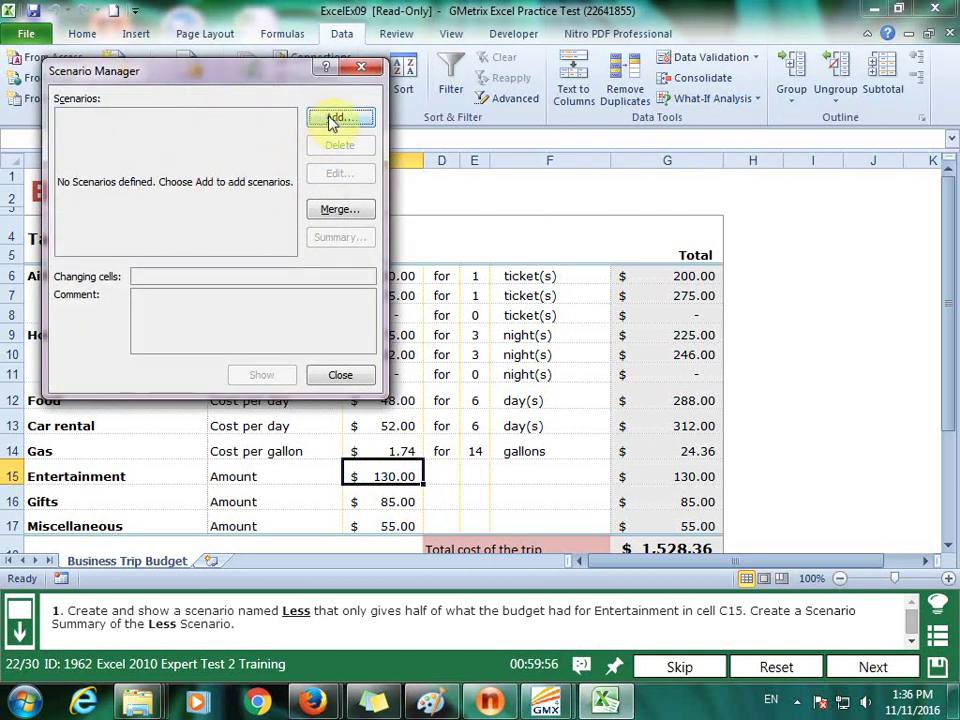
{"action": "left_click", "coordinate": [332, 119]}
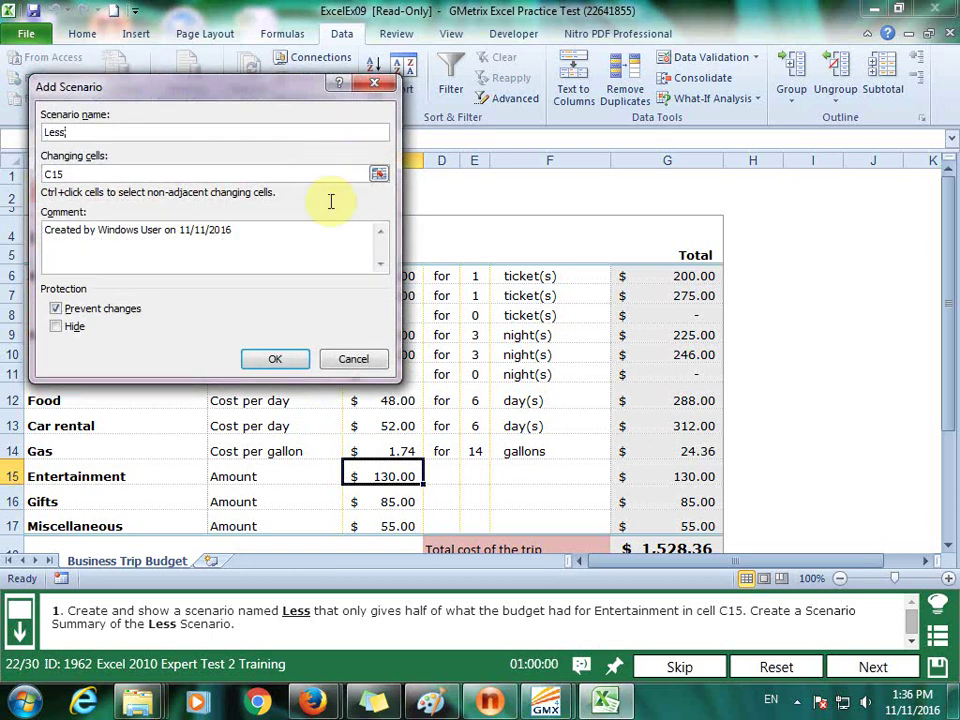
{"action": "left_click", "coordinate": [288, 363]}
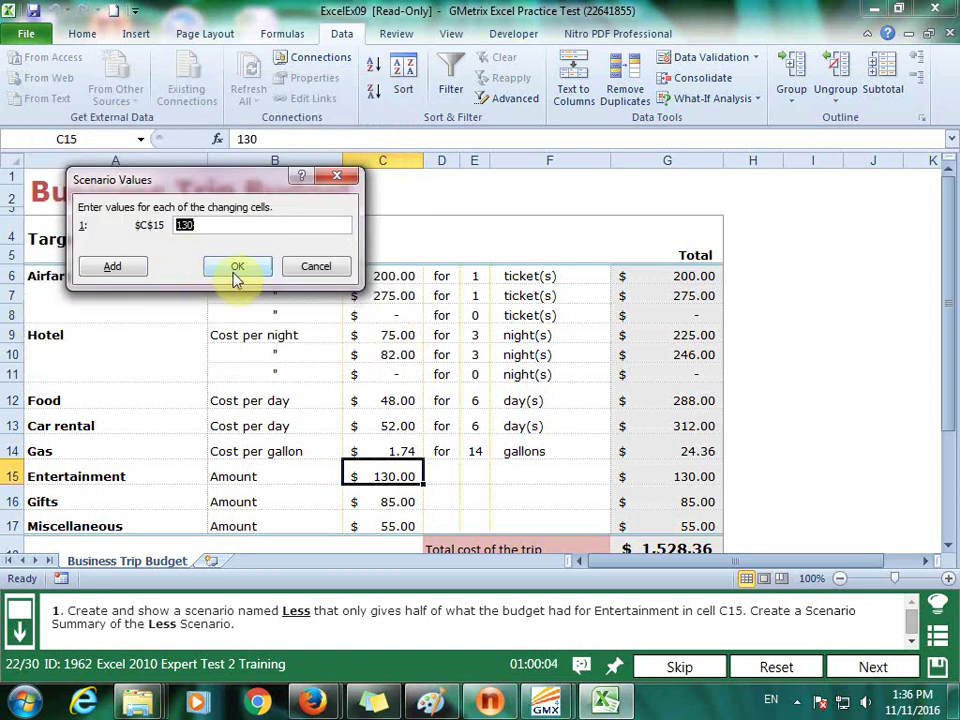
{"action": "left_click", "coordinate": [238, 268]}
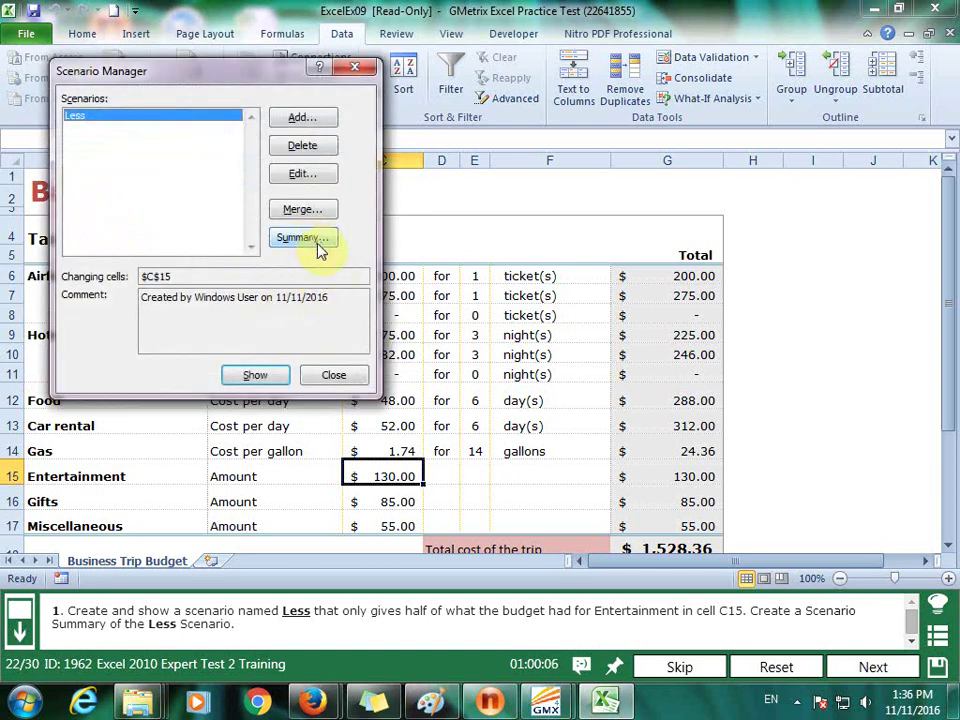
Generate the Scenario Summary report and submit the task
{"action": "left_click", "coordinate": [318, 247]}
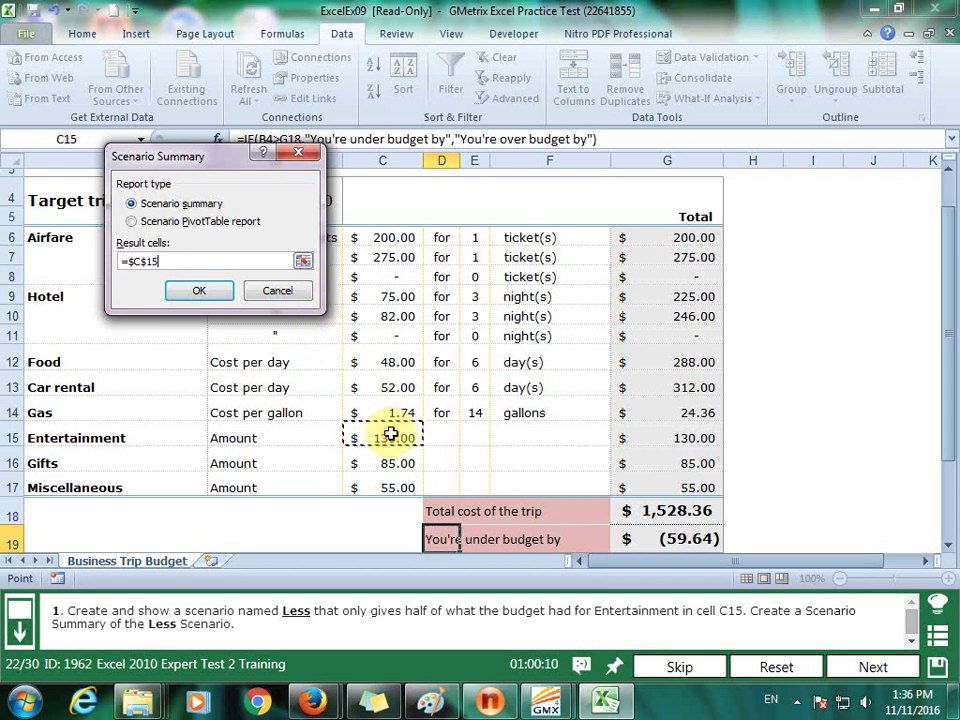
{"action": "left_click", "coordinate": [197, 291]}
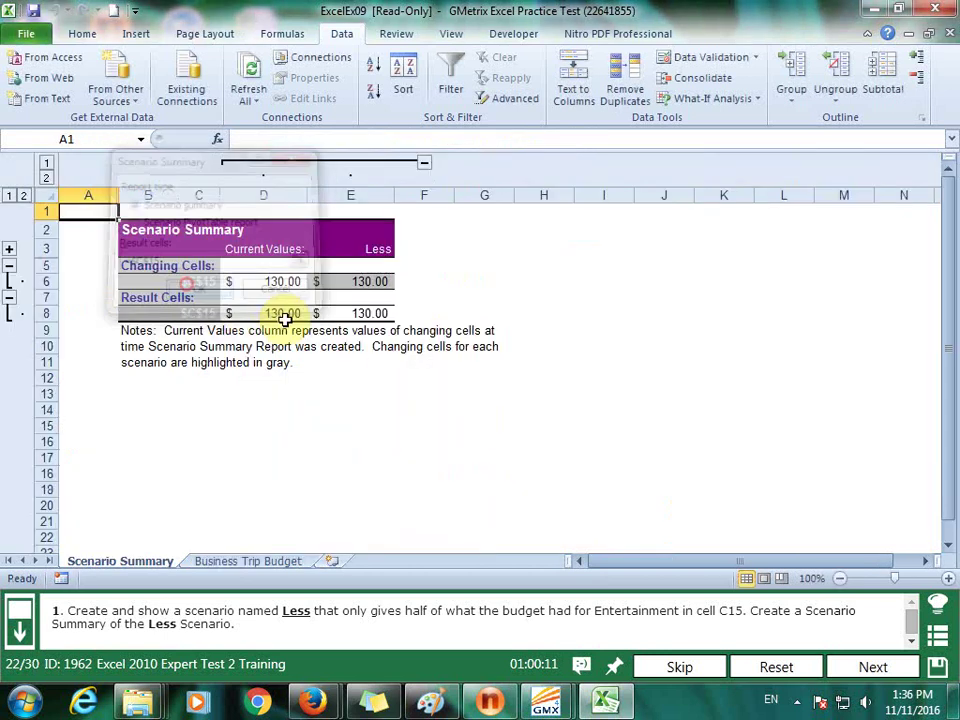
{"action": "left_click", "coordinate": [857, 665]}
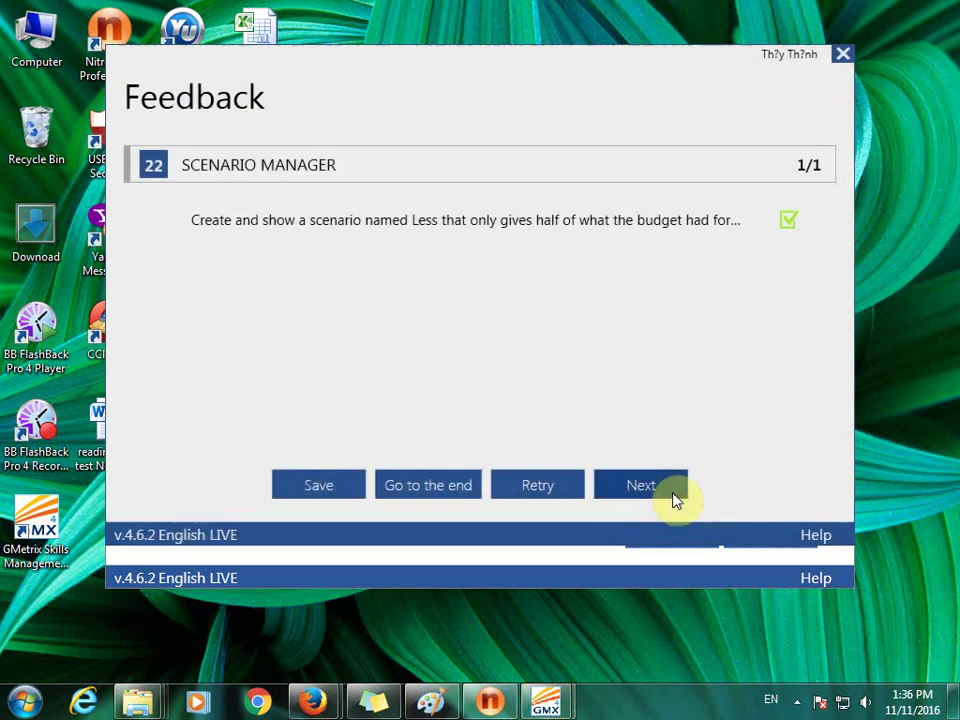
{"action": "left_click", "coordinate": [673, 497]}
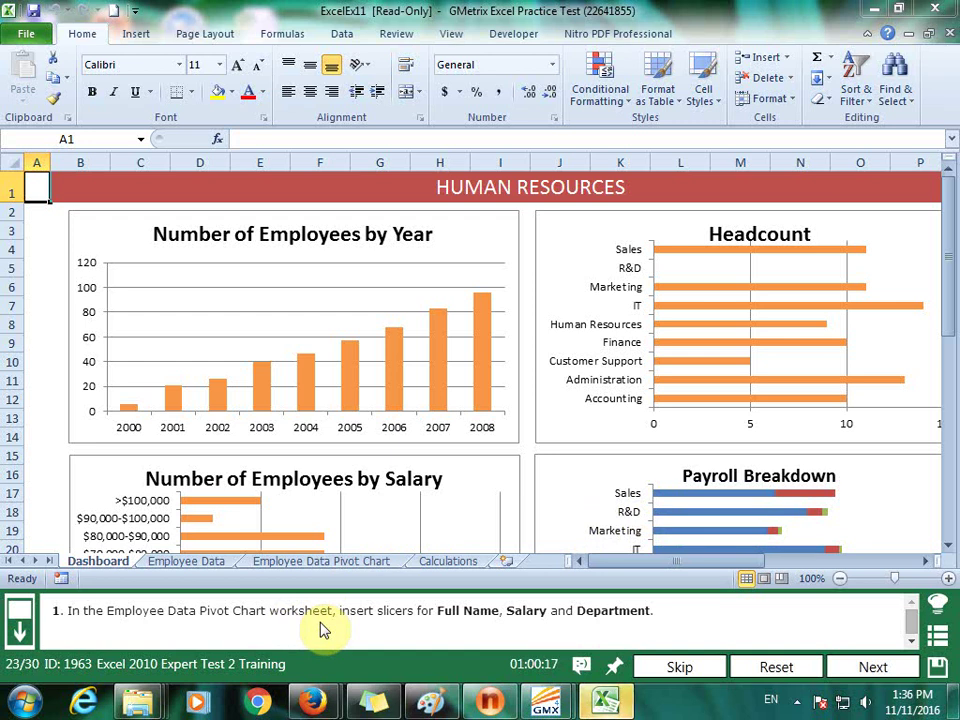
Insert Full Name, Salary and Department slicers on the Employee Data Pivot Chart PivotTable, then submit
{"action": "left_click", "coordinate": [373, 564]}
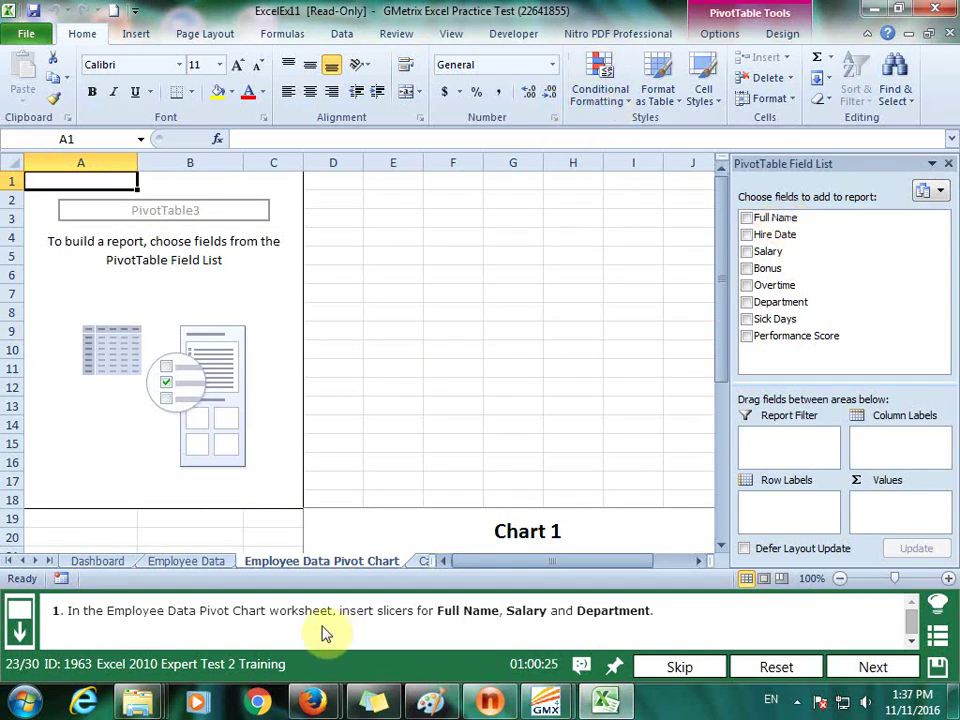
{"action": "left_click", "coordinate": [720, 35]}
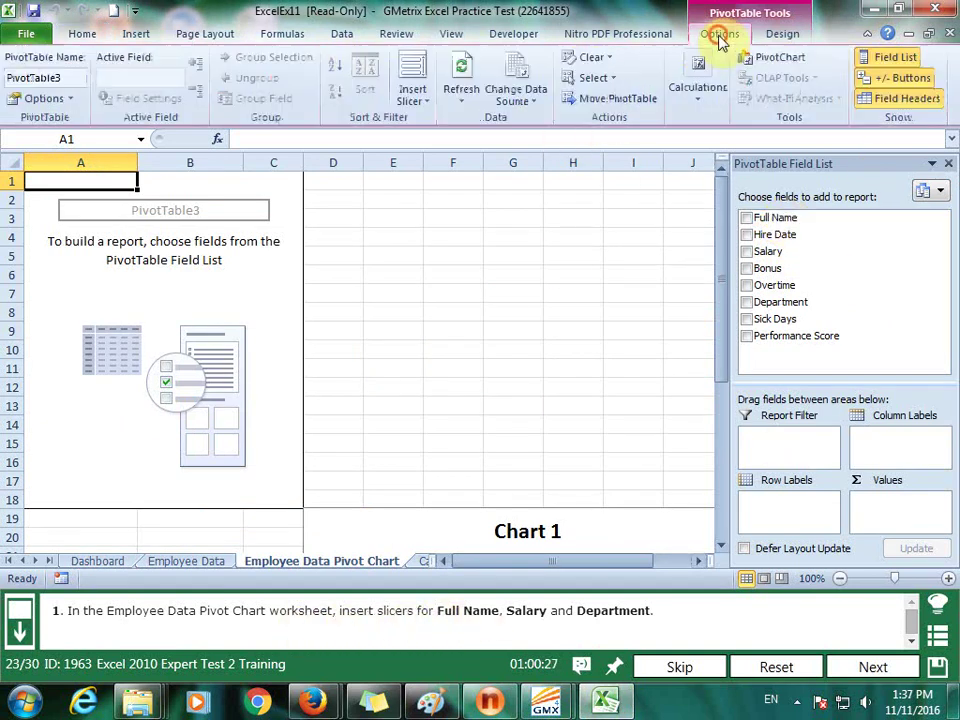
{"action": "left_click", "coordinate": [423, 103]}
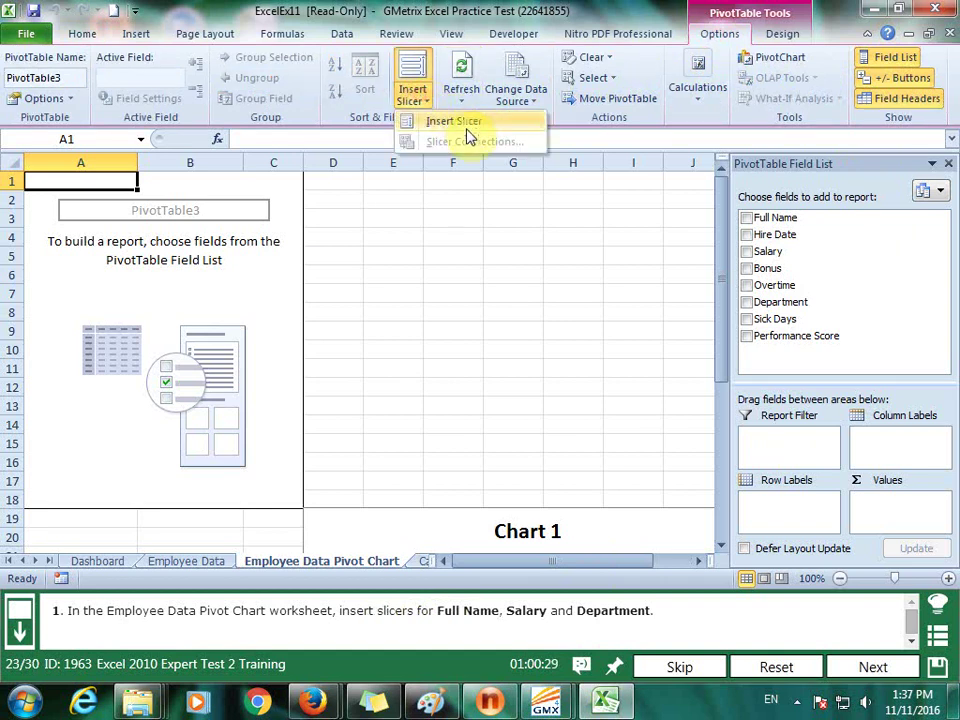
{"action": "left_click", "coordinate": [463, 122]}
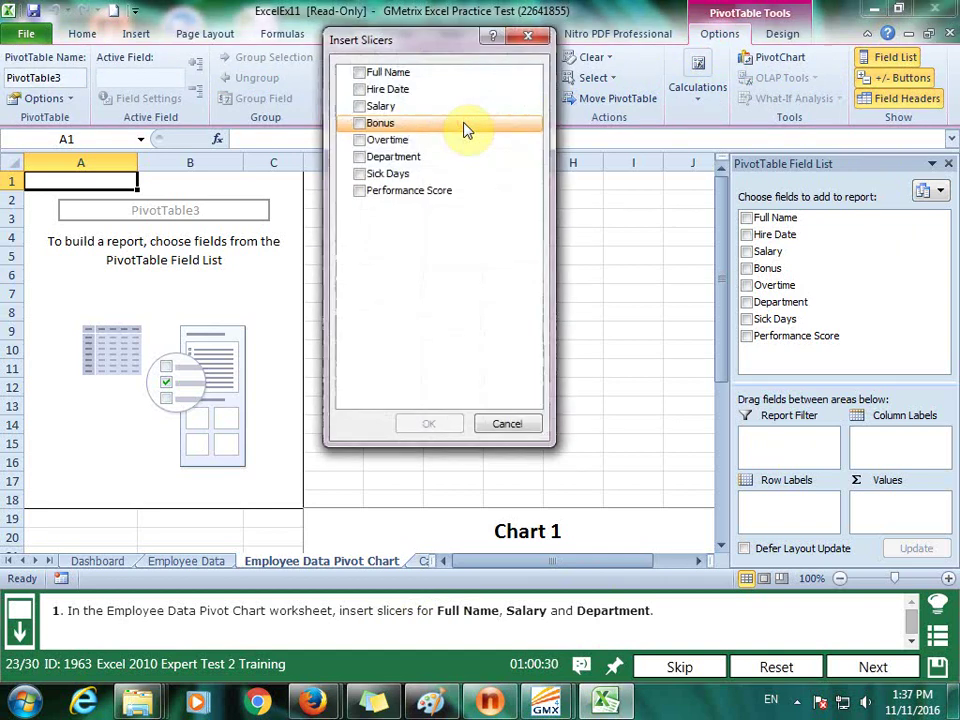
{"action": "left_click", "coordinate": [359, 73]}
{"action": "left_click", "coordinate": [360, 106]}
{"action": "left_click", "coordinate": [360, 157]}
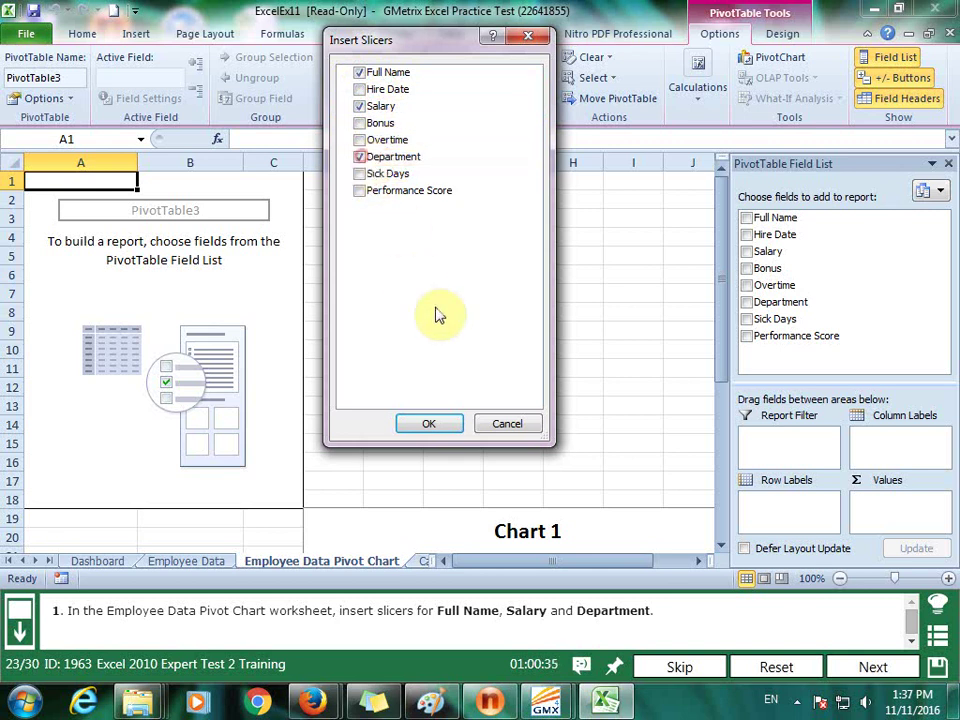
{"action": "left_click", "coordinate": [429, 424]}
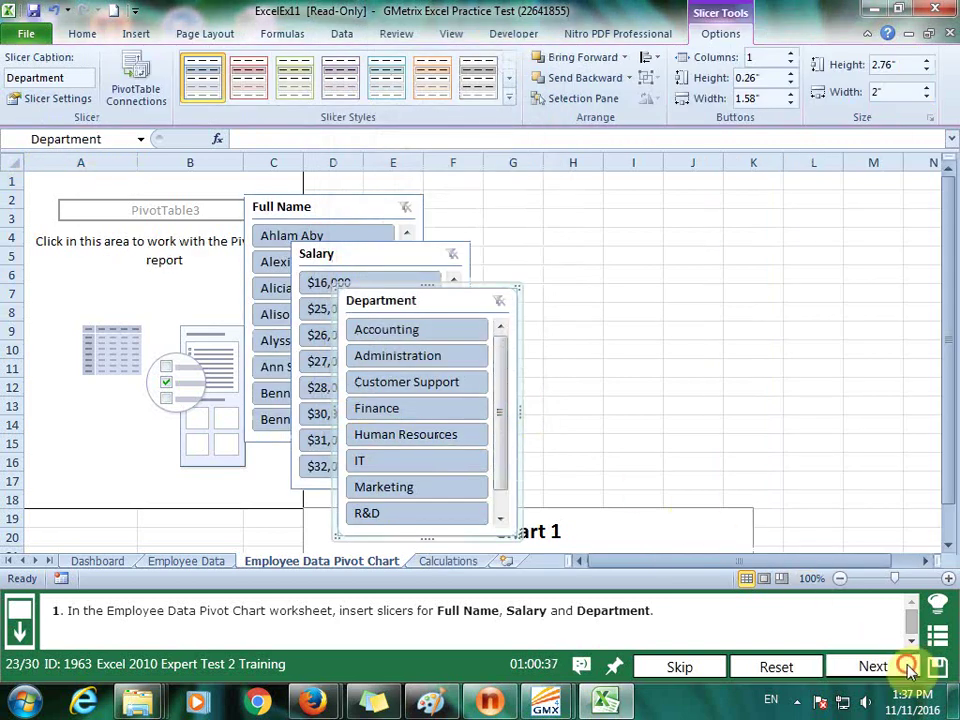
{"action": "left_click", "coordinate": [908, 668]}
{"action": "left_click", "coordinate": [645, 494]}
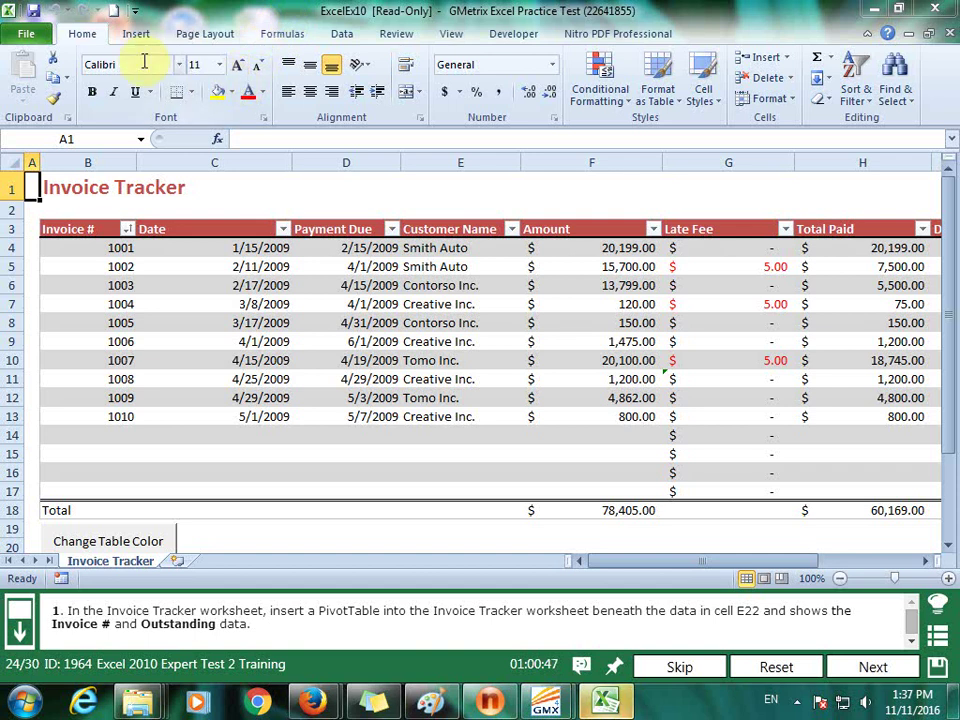
Start a new PivotTable from the invoice table, marking E22 as its location
{"action": "left_click", "coordinate": [135, 33]}
{"action": "left_click", "coordinate": [30, 88]}
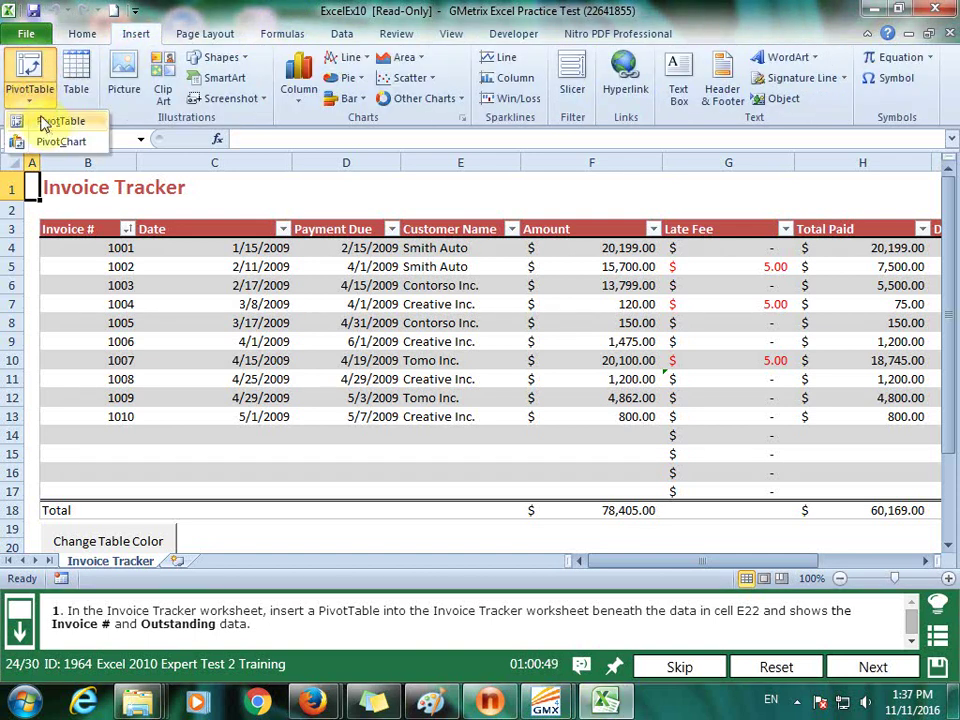
{"action": "left_click", "coordinate": [48, 121]}
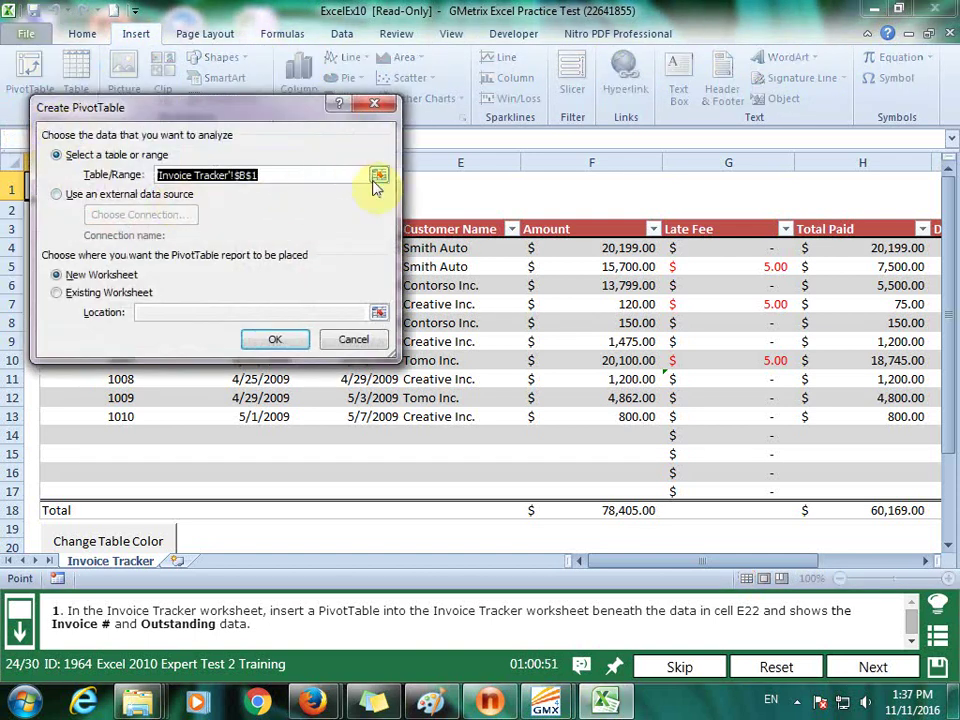
{"action": "left_click", "coordinate": [370, 175]}
{"action": "mouse_move", "coordinate": [94, 226]}
{"action": "left_mouse_down"}
{"action": "mouse_move", "coordinate": [807, 417]}
{"action": "mouse_move", "coordinate": [770, 500]}
{"action": "left_mouse_up"}
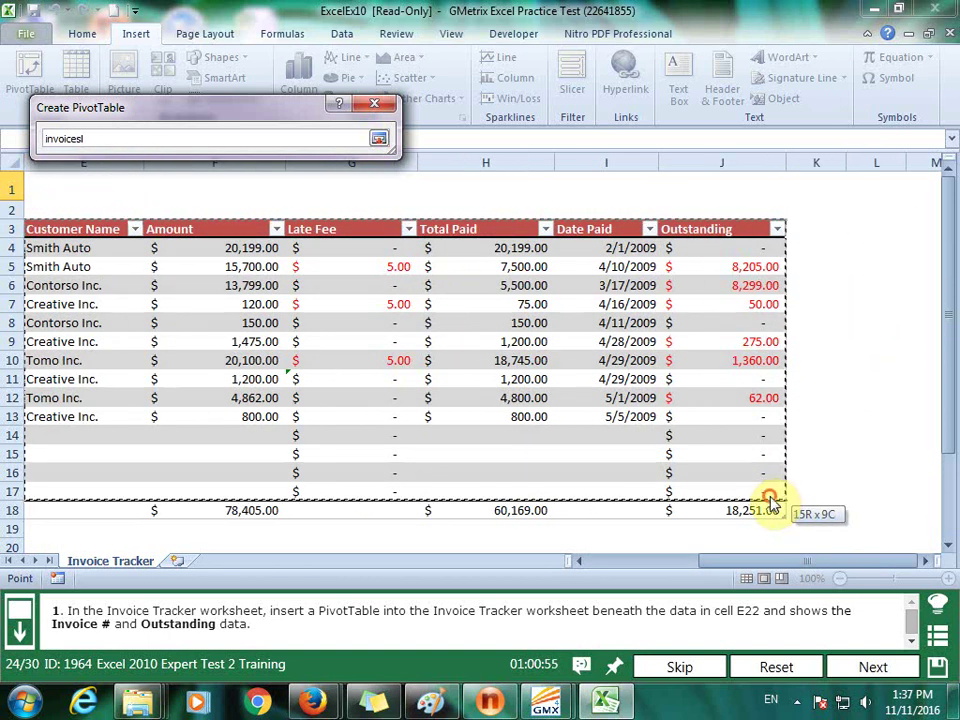
{"action": "left_click", "coordinate": [378, 138]}
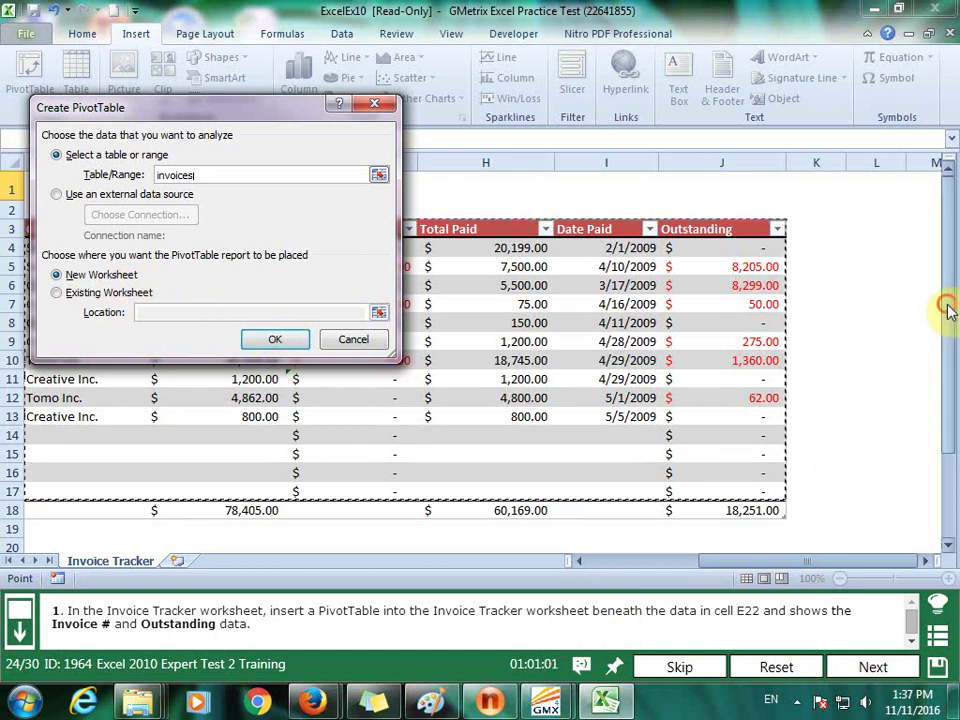
{"action": "left_click_drag", "start_coordinate": [949, 315], "coordinate": [949, 368]}
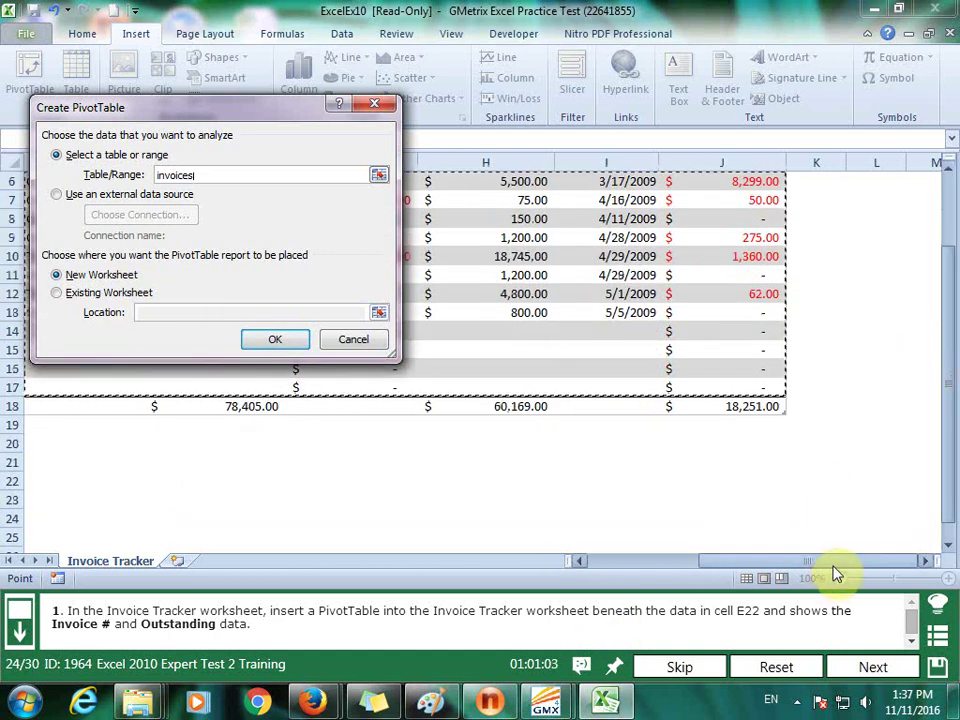
{"action": "left_click_drag", "start_coordinate": [835, 561], "coordinate": [670, 561]}
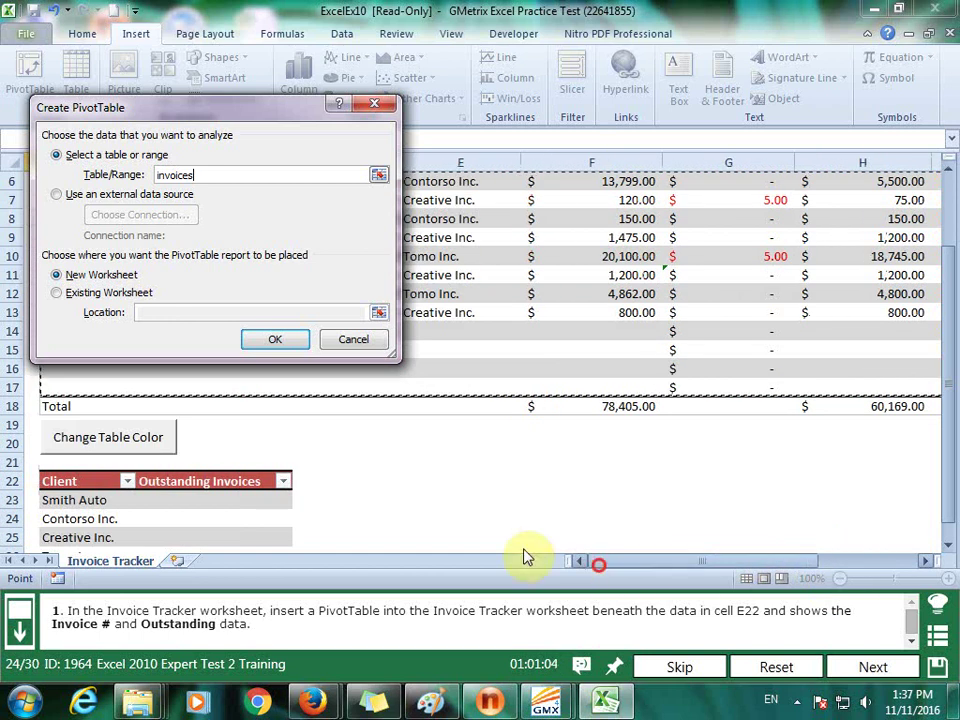
{"action": "left_click", "coordinate": [358, 480]}
{"action": "left_click", "coordinate": [421, 480]}
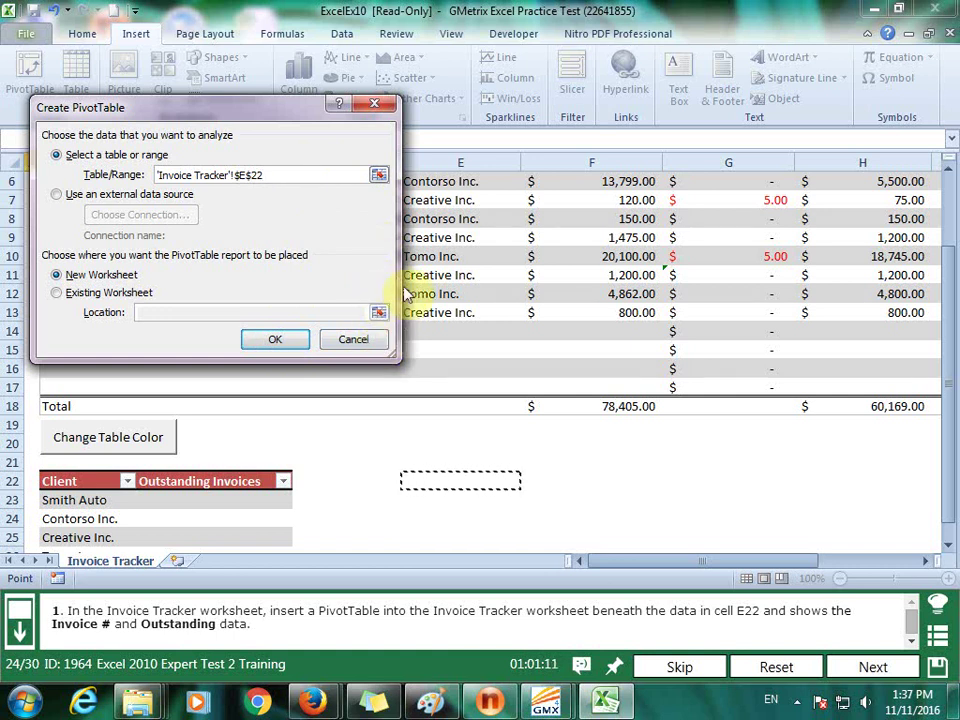
Reselect the invoice data as source and set the location to Existing Worksheet E22
{"action": "left_click_drag", "start_coordinate": [300, 125], "coordinate": [419, 295]}
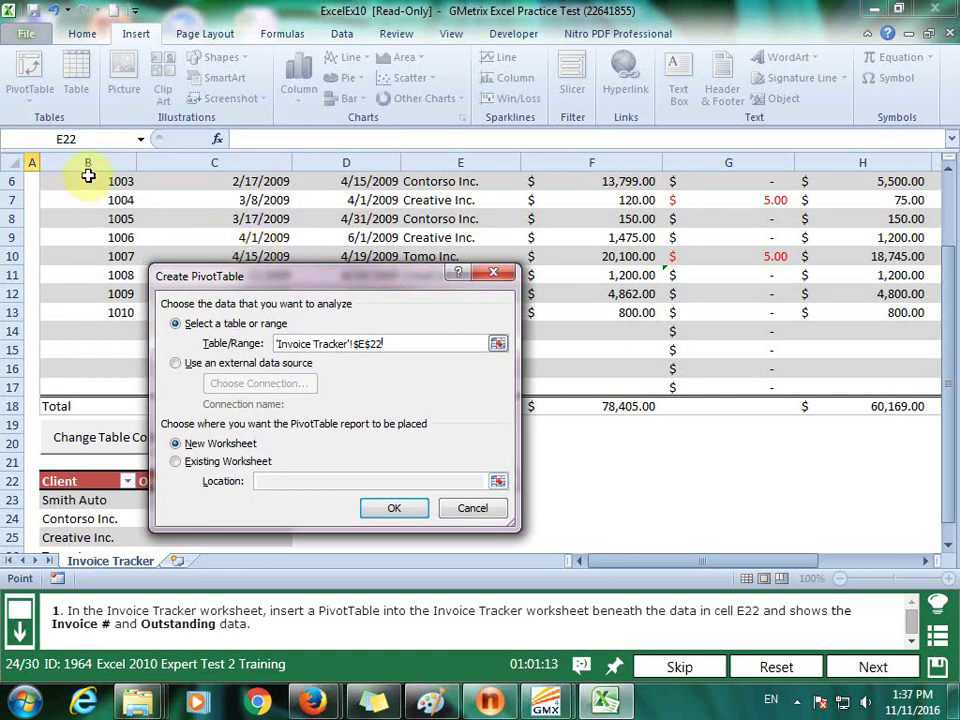
{"action": "scroll", "coordinate": [945, 333], "scroll_direction": "up", "scroll_amount": 2}
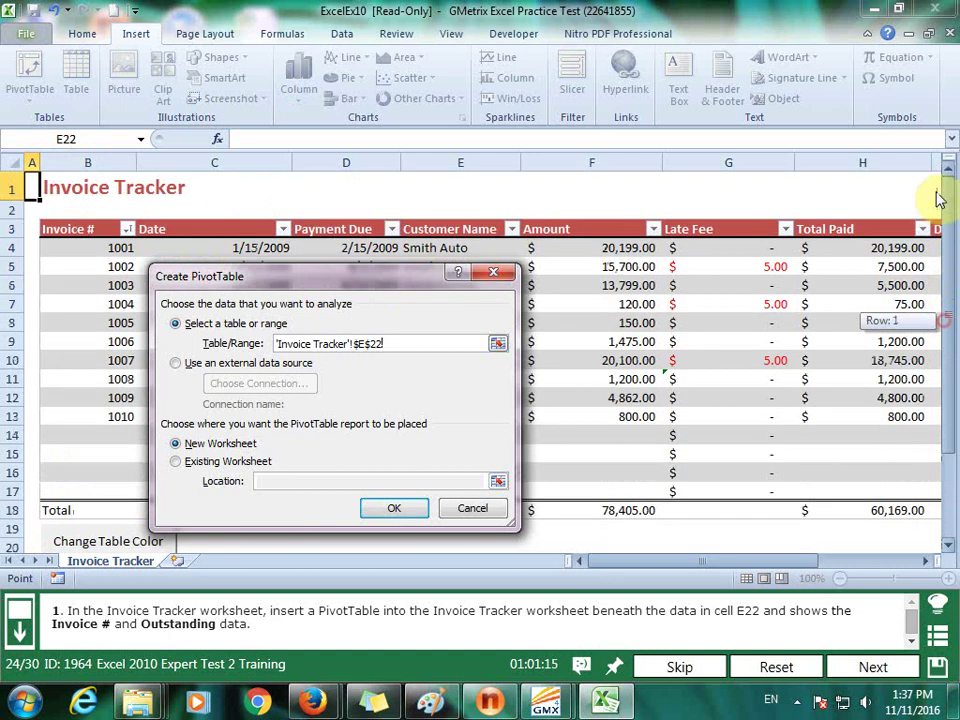
{"action": "mouse_move", "coordinate": [66, 229]}
{"action": "left_mouse_down"}
{"action": "mouse_move", "coordinate": [457, 307]}
{"action": "mouse_move", "coordinate": [770, 489]}
{"action": "left_mouse_up"}
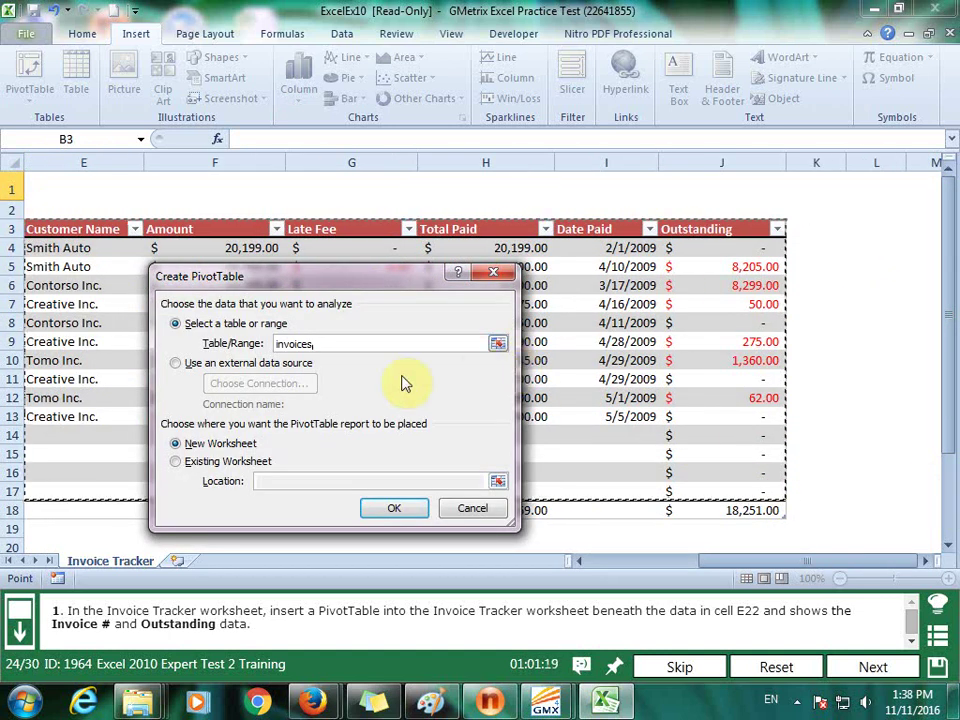
{"action": "left_click", "coordinate": [176, 461]}
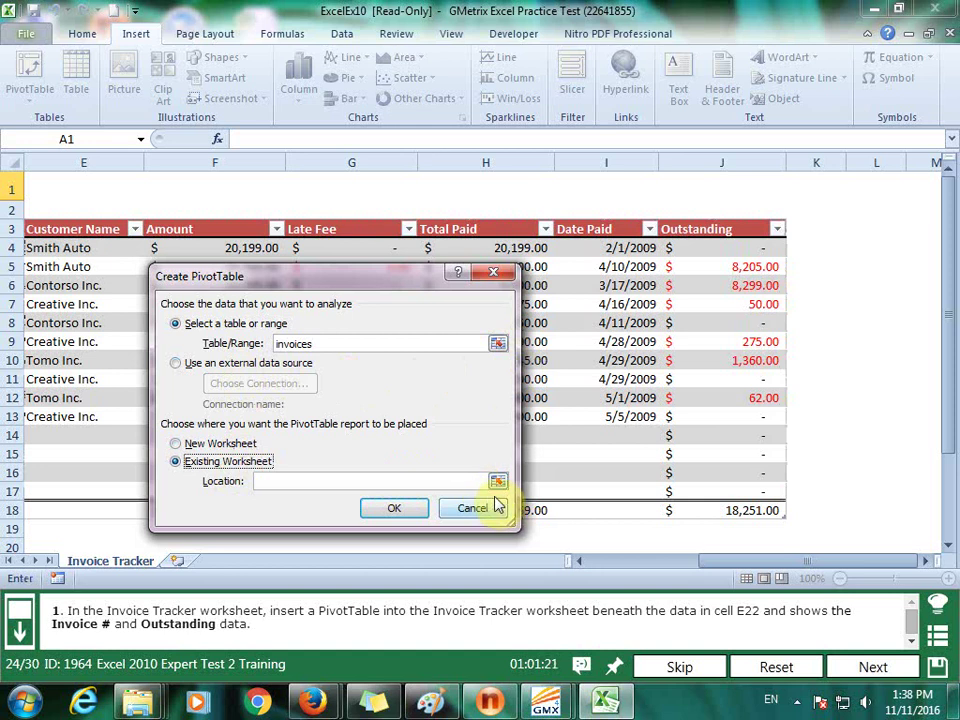
{"action": "left_click", "coordinate": [497, 481]}
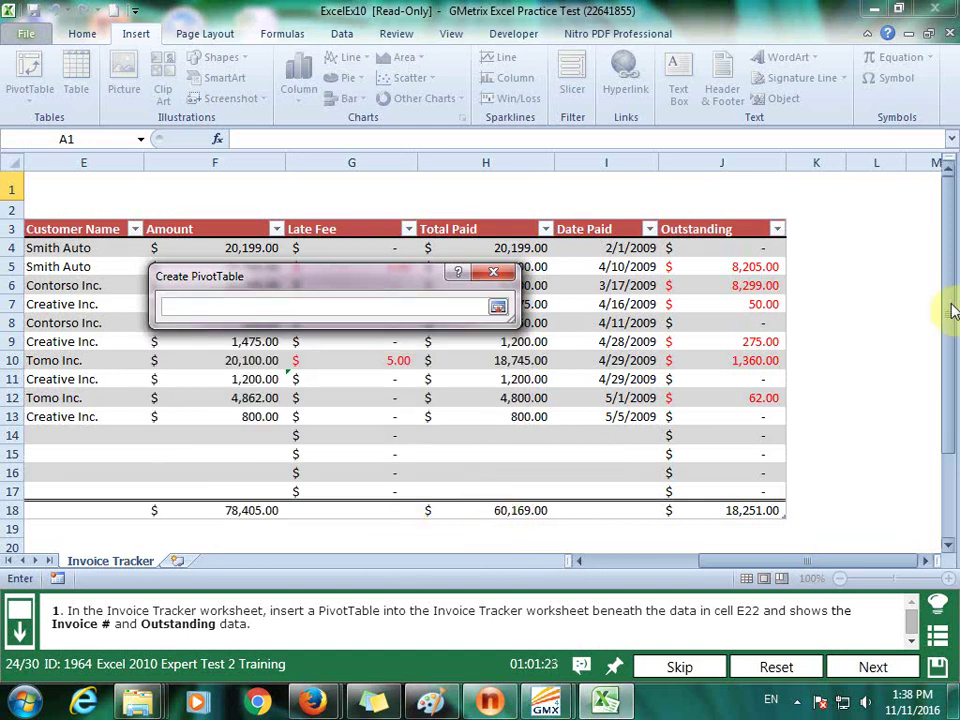
{"action": "left_click_drag", "start_coordinate": [951, 311], "coordinate": [934, 429]}
{"action": "left_click_drag", "start_coordinate": [831, 563], "coordinate": [810, 563]}
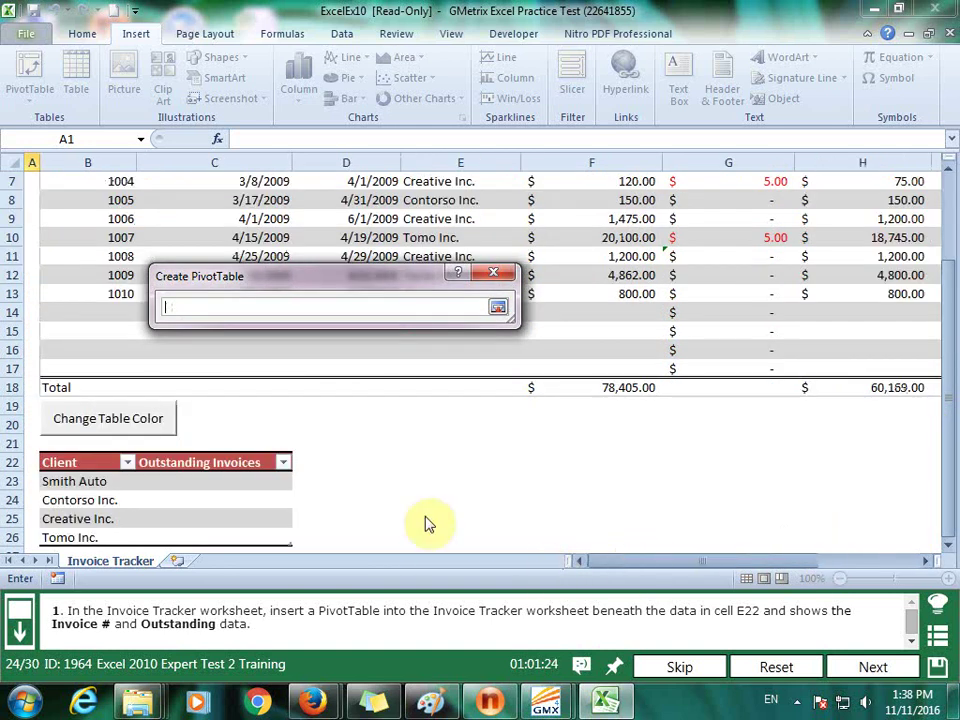
{"action": "left_click", "coordinate": [346, 468]}
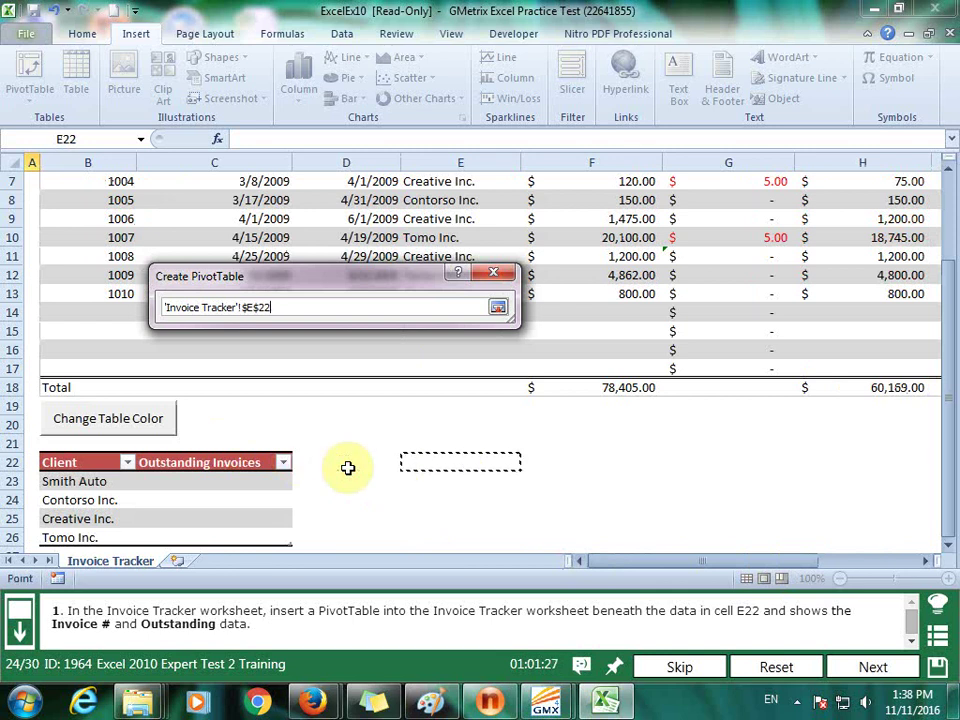
{"action": "left_click", "coordinate": [499, 311]}
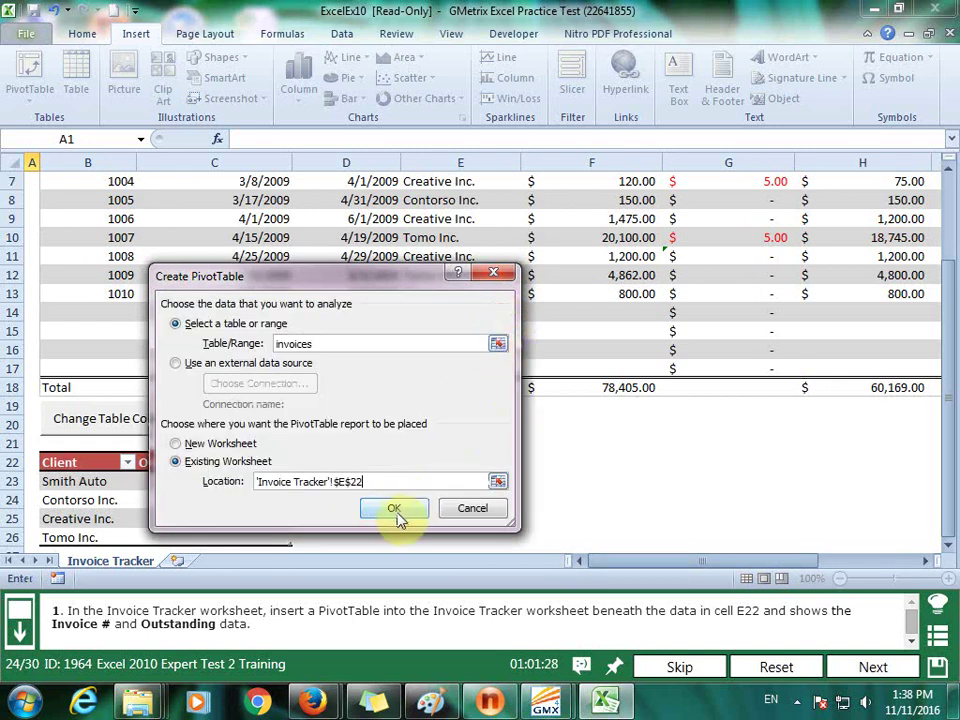
Create the PivotTable at E22 with Invoice # rows and Sum of Outstanding, then submit
{"action": "left_click", "coordinate": [393, 513]}
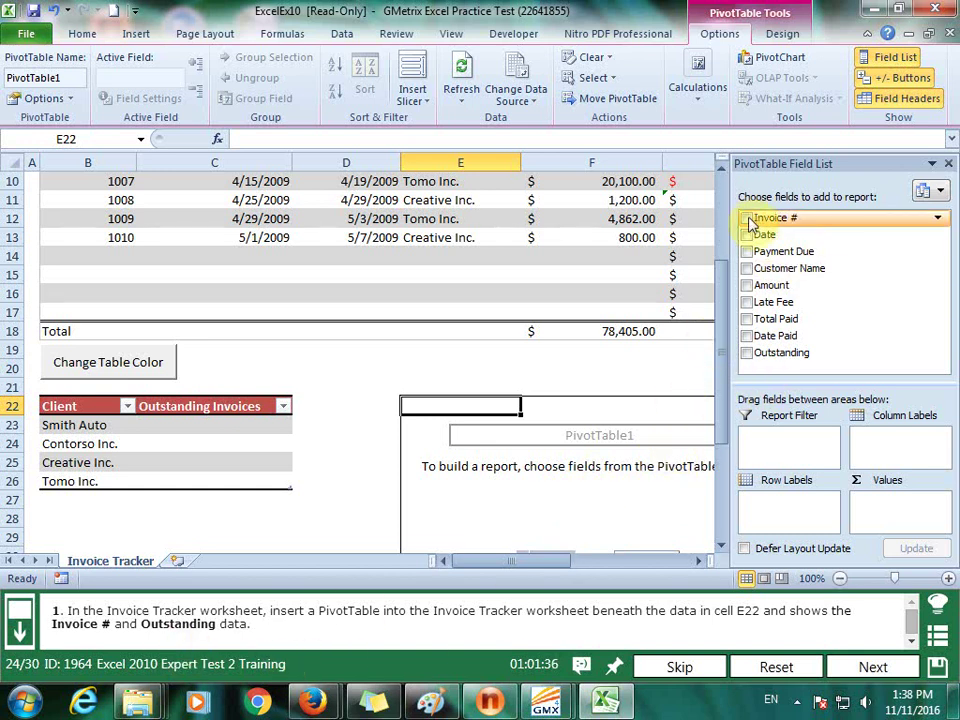
{"action": "left_click", "coordinate": [747, 218]}
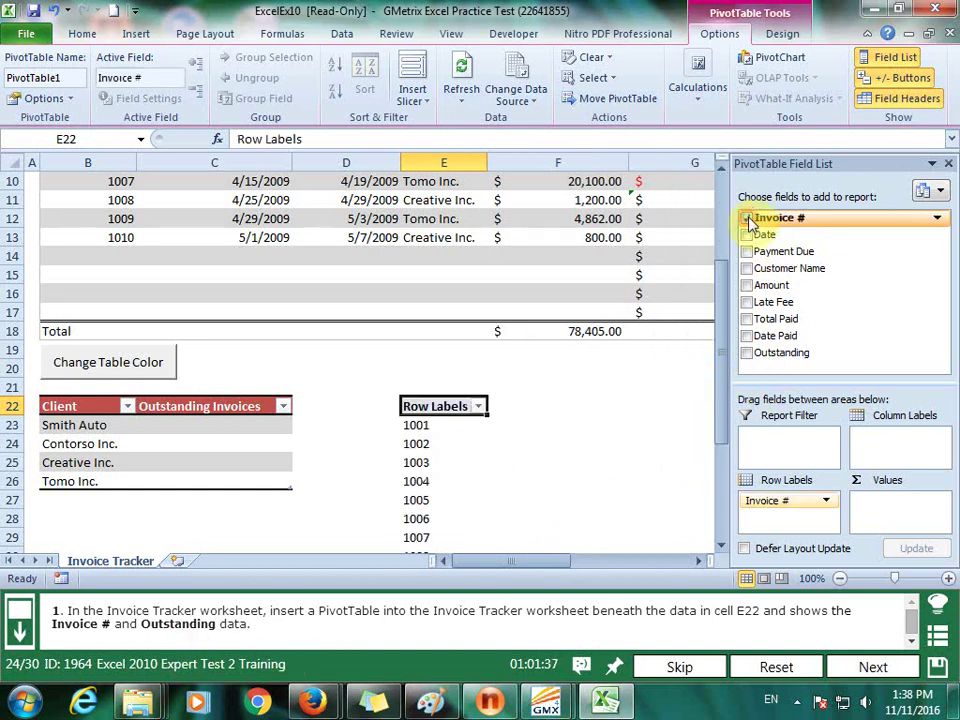
{"action": "left_click", "coordinate": [747, 353]}
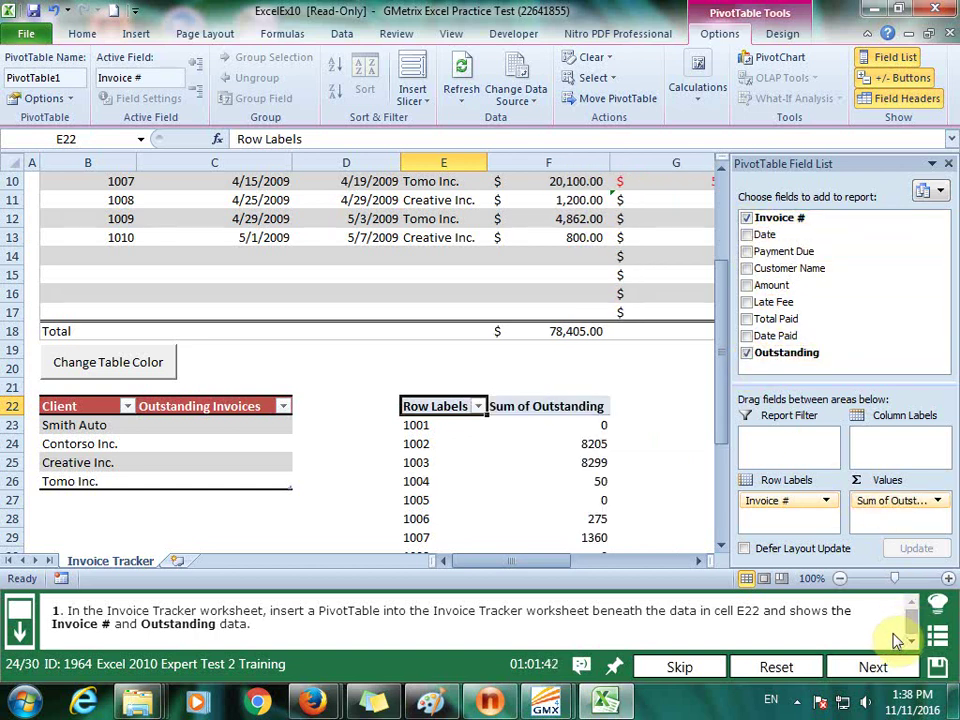
{"action": "left_click", "coordinate": [884, 664]}
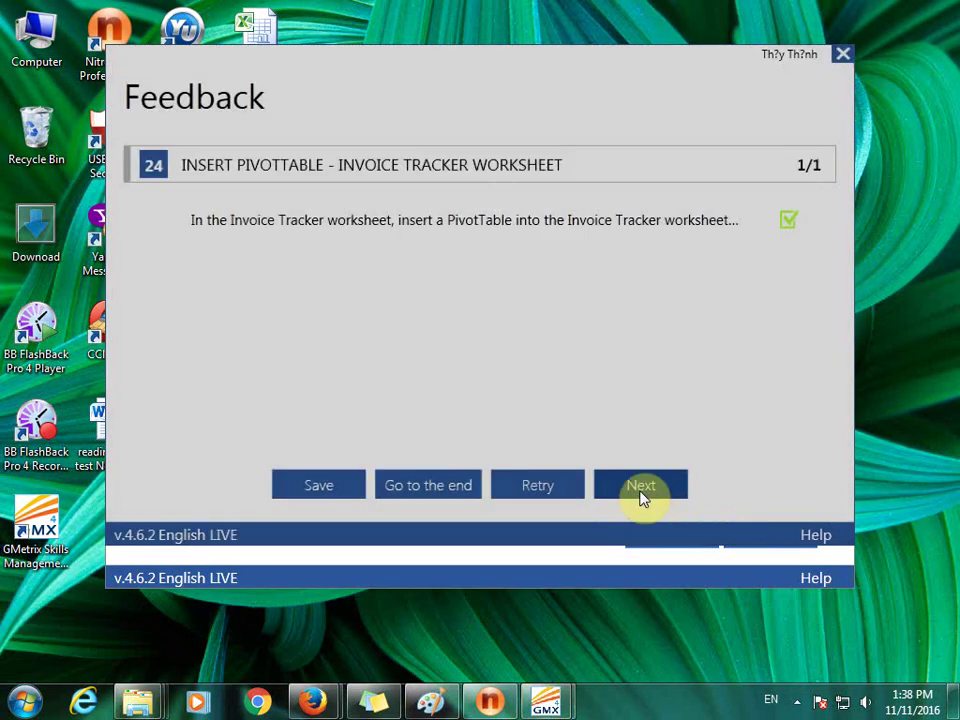
On Employee Data Pivot Chart, put Full Name in Row Labels and Performance Score in Values, then submit
{"action": "left_click", "coordinate": [641, 487]}
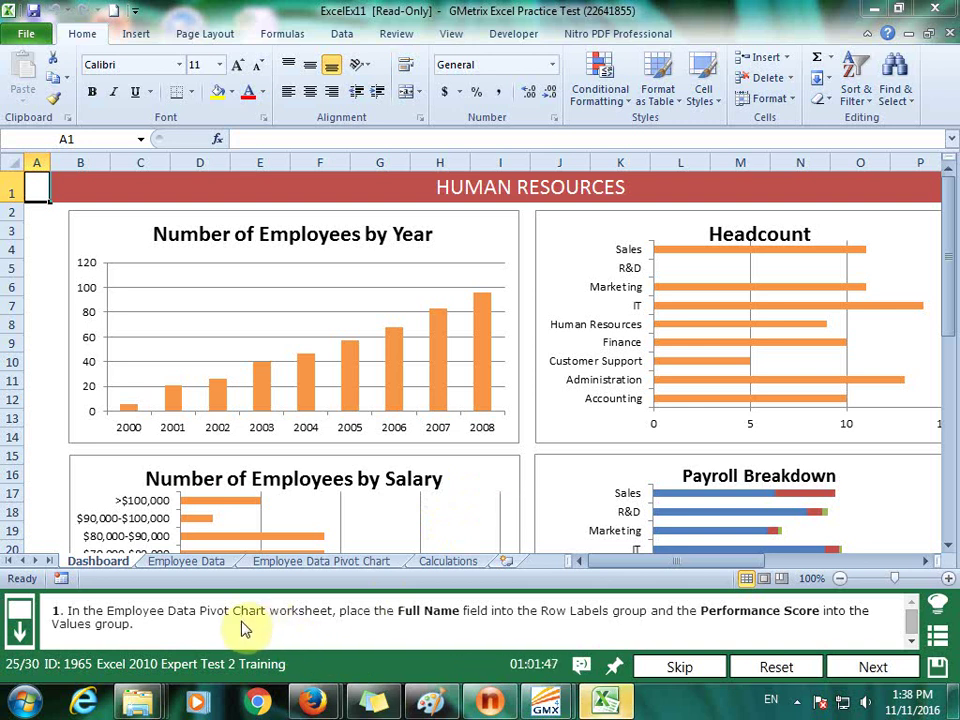
{"action": "left_click", "coordinate": [370, 562]}
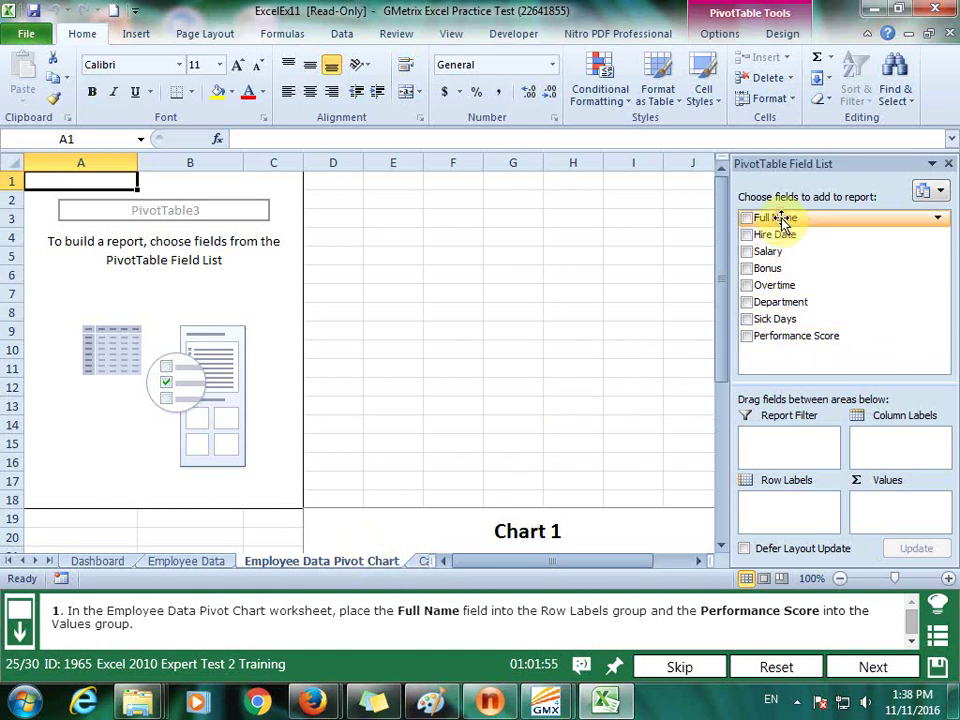
{"action": "left_click_drag", "start_coordinate": [783, 221], "coordinate": [808, 503]}
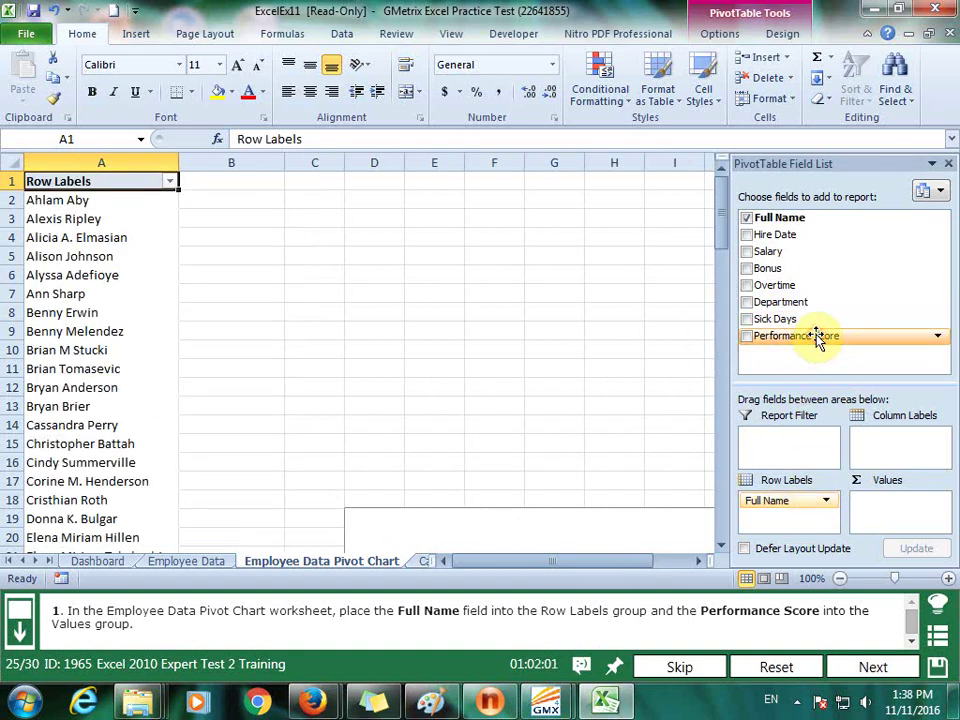
{"action": "left_click_drag", "start_coordinate": [817, 337], "coordinate": [912, 505]}
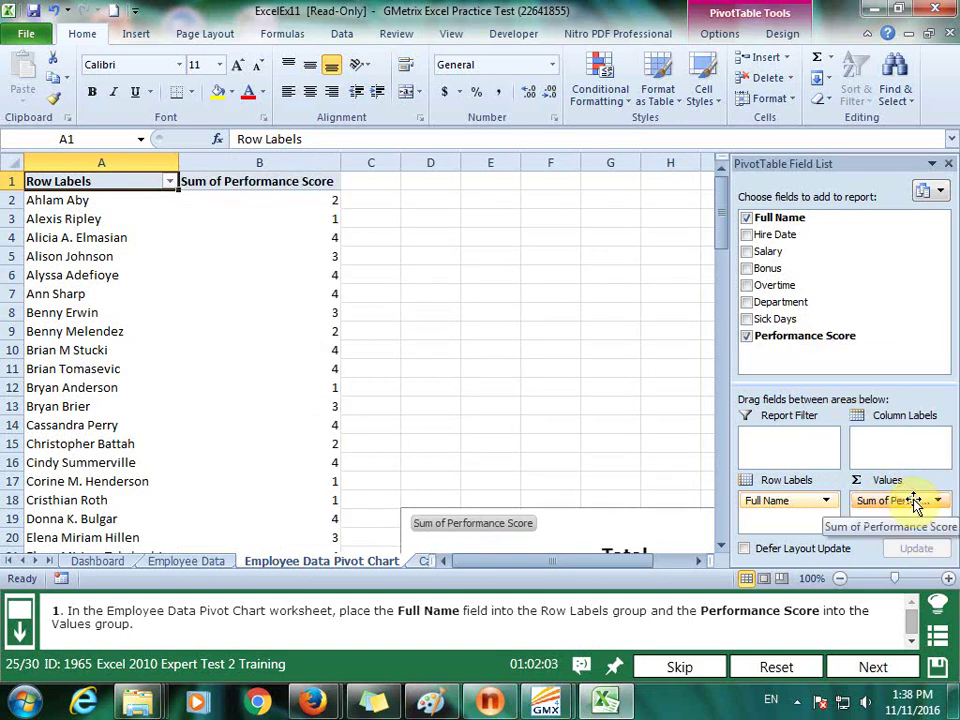
{"action": "left_click", "coordinate": [905, 667]}
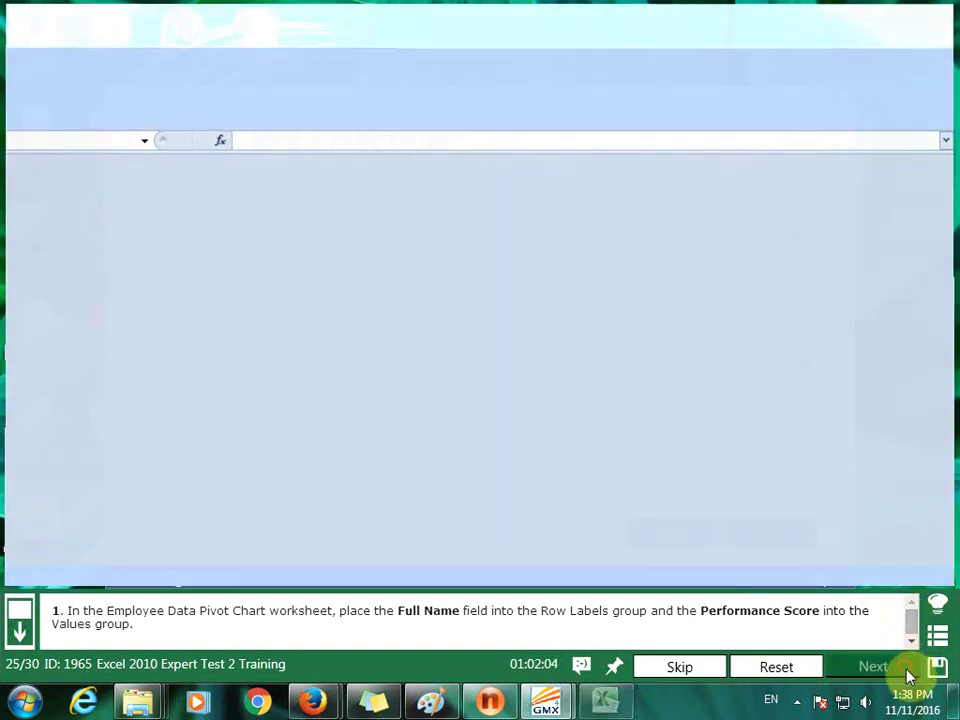
Create a PivotTable from the invoice columns on a new worksheet
{"action": "left_click", "coordinate": [652, 484]}
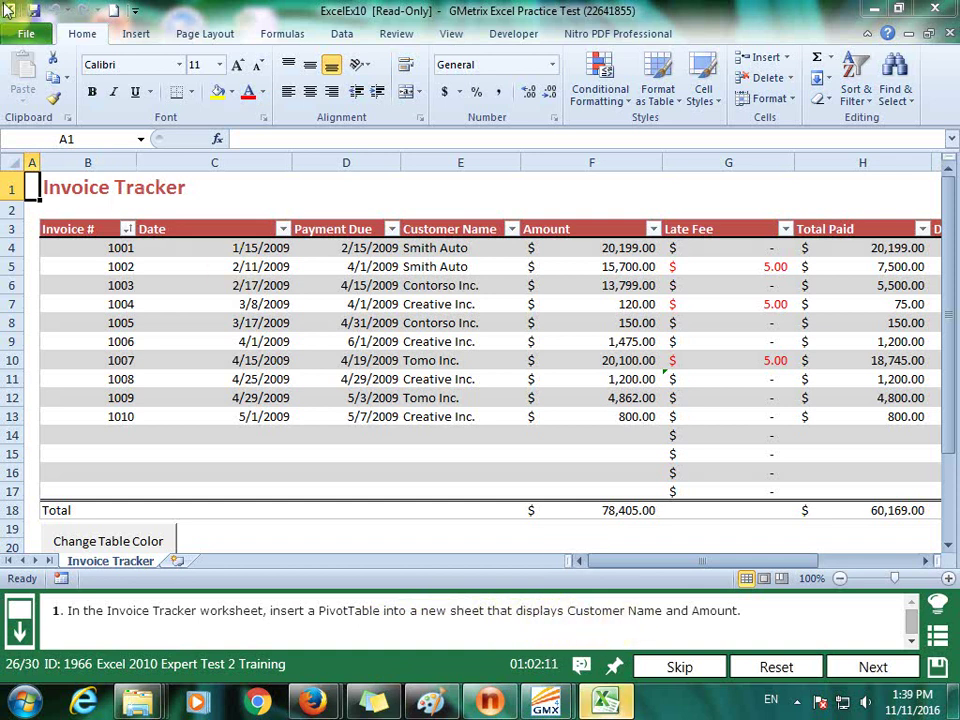
{"action": "left_click", "coordinate": [133, 38]}
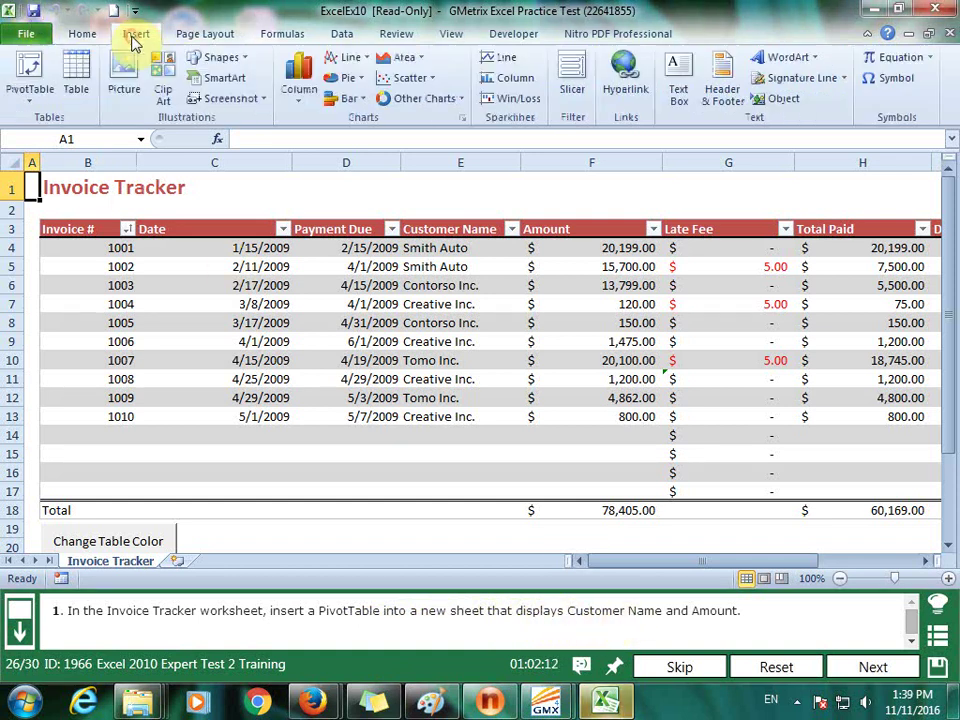
{"action": "left_click", "coordinate": [37, 104]}
{"action": "left_click", "coordinate": [58, 122]}
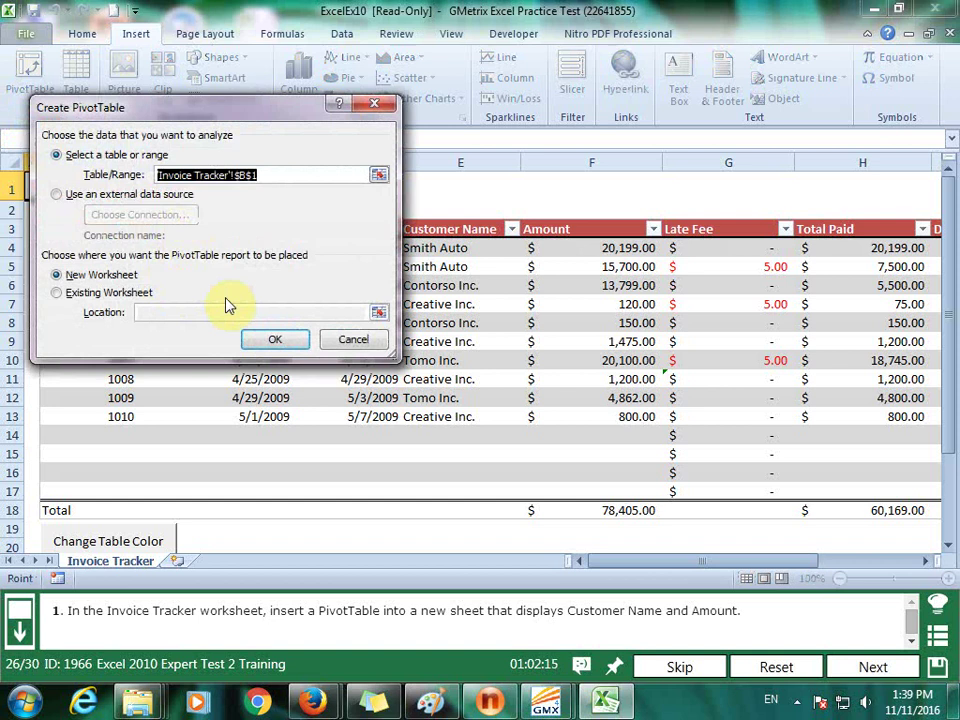
{"action": "left_click", "coordinate": [378, 175]}
{"action": "left_click_drag", "start_coordinate": [105, 236], "coordinate": [764, 491]}
{"action": "left_click", "coordinate": [378, 138]}
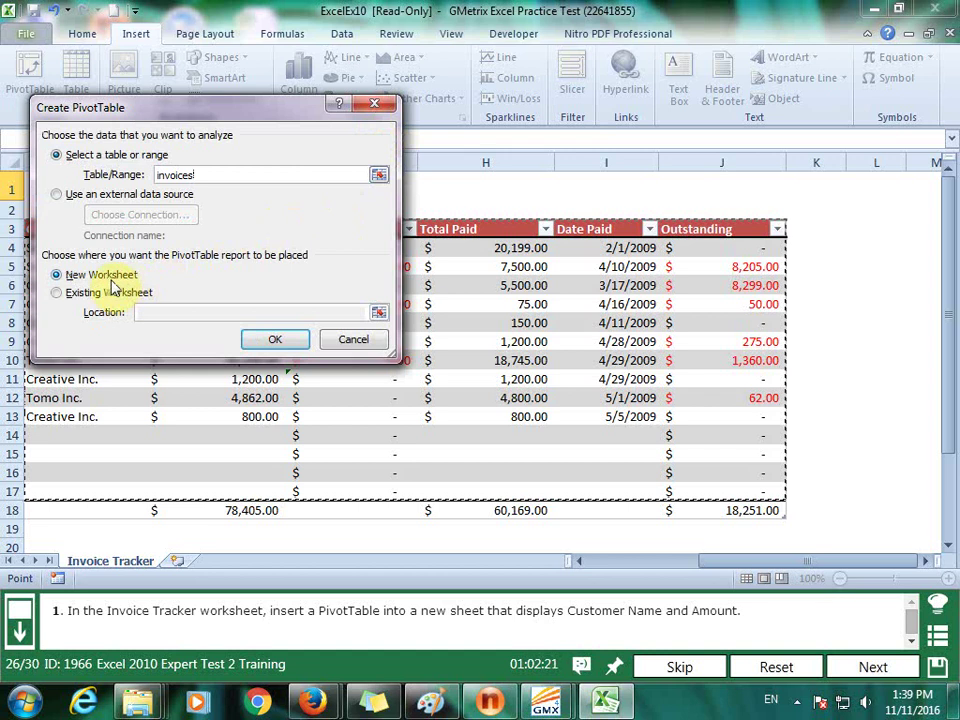
{"action": "left_click", "coordinate": [283, 341]}
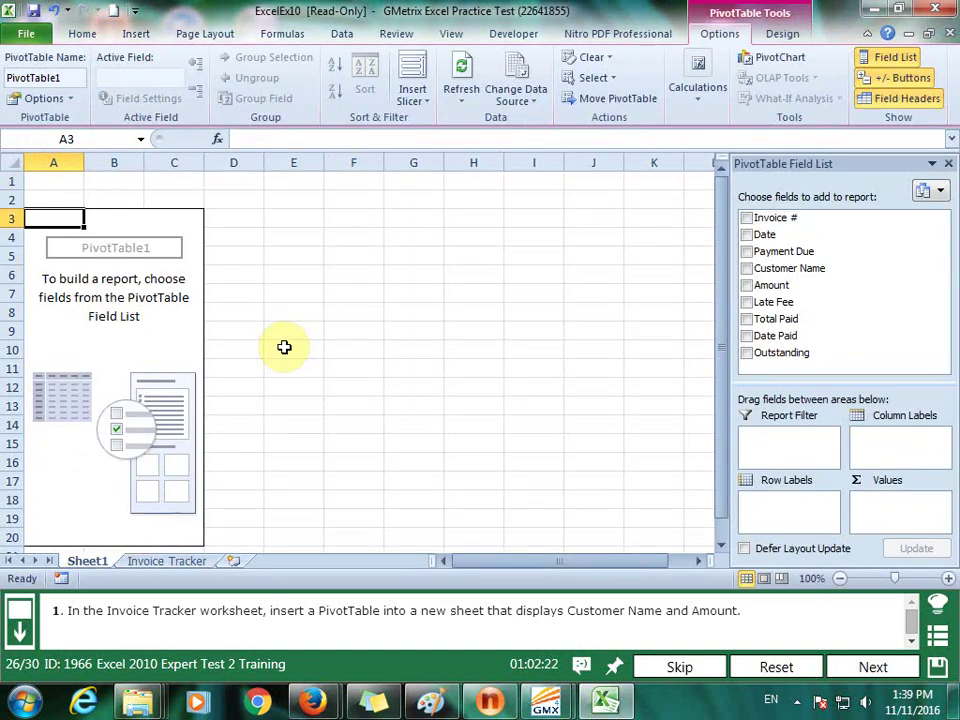
Add Customer Name and Amount to the PivotTable and submit
{"action": "left_click", "coordinate": [747, 269]}
{"action": "left_click", "coordinate": [750, 286]}
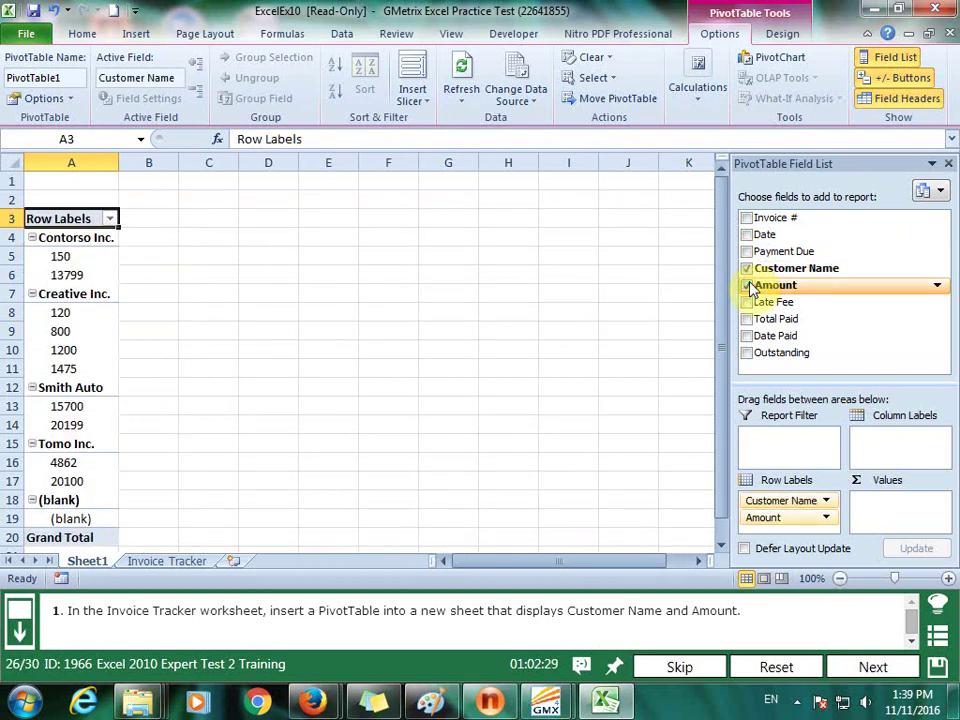
{"action": "left_click", "coordinate": [875, 667]}
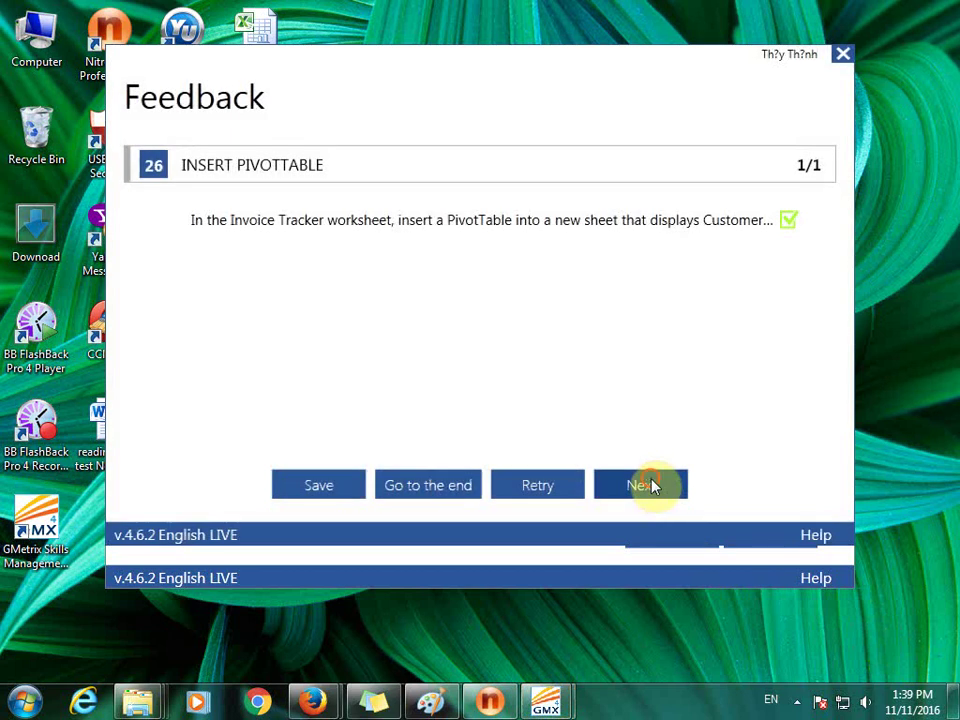
Start recording a macro named ColumnWidth stored in this workbook
{"action": "left_click", "coordinate": [654, 486]}
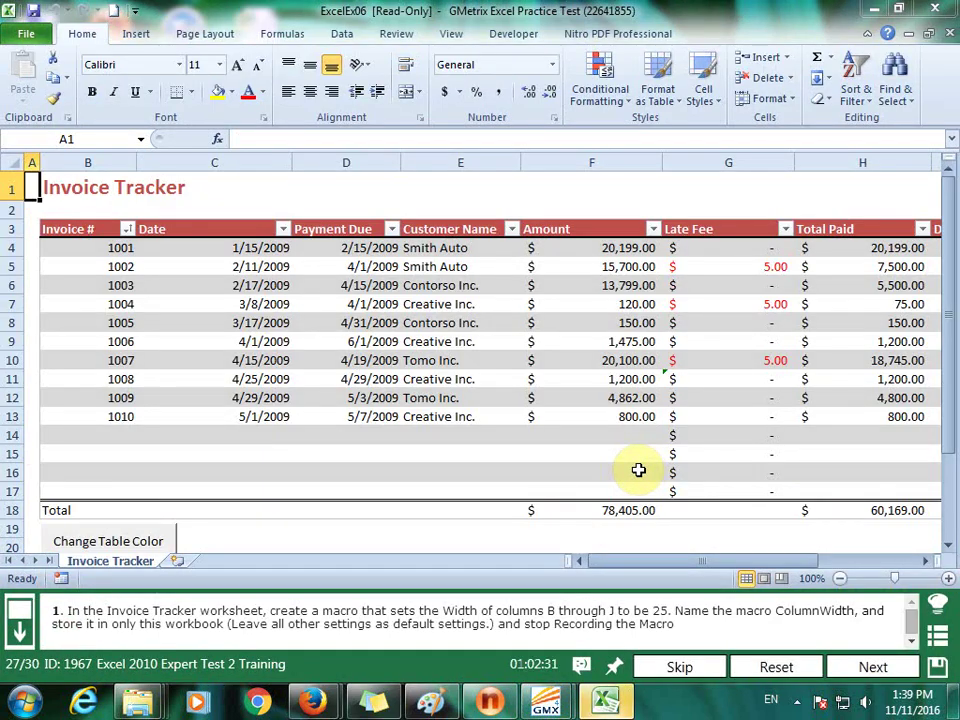
{"action": "left_click", "coordinate": [450, 36]}
{"action": "left_click", "coordinate": [840, 80]}
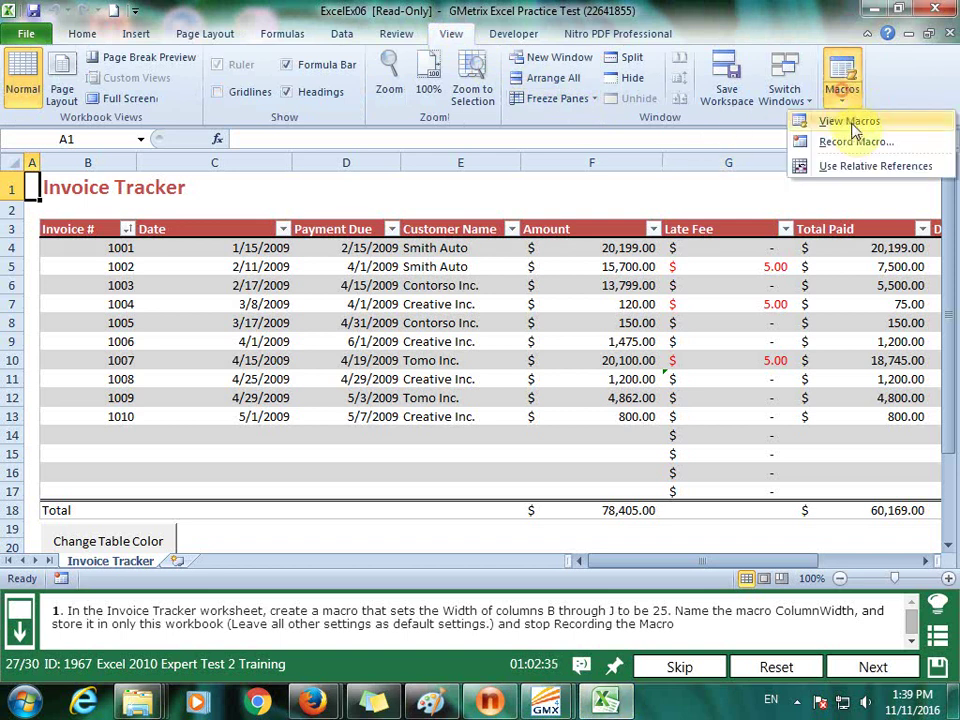
{"action": "left_click", "coordinate": [856, 143]}
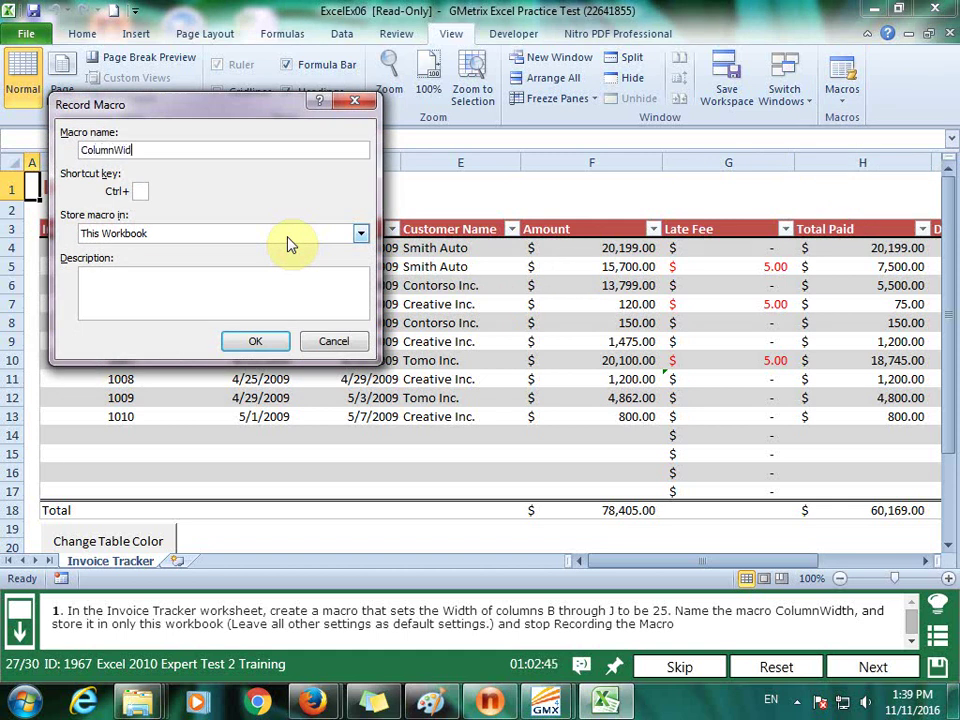
{"action": "left_click", "coordinate": [248, 343]}
Set the width of columns B through J to 25
{"action": "mouse_move", "coordinate": [111, 162]}
{"action": "left_mouse_down"}
{"action": "mouse_move", "coordinate": [945, 219]}
{"action": "mouse_move", "coordinate": [754, 160]}
{"action": "left_mouse_up"}
{"action": "left_click", "coordinate": [84, 35]}
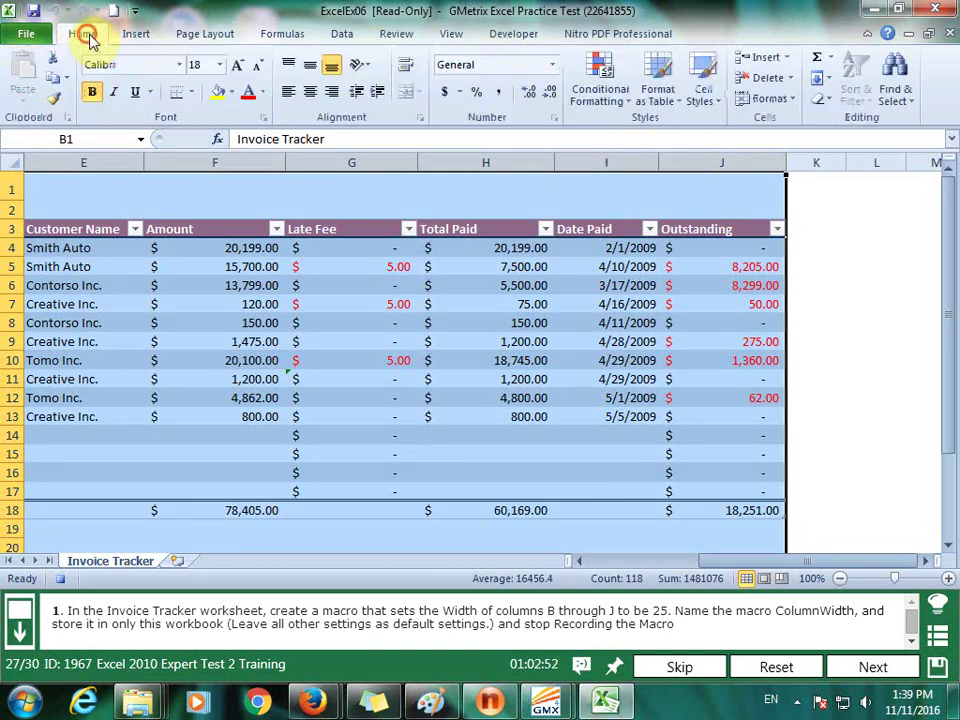
{"action": "left_click", "coordinate": [796, 102]}
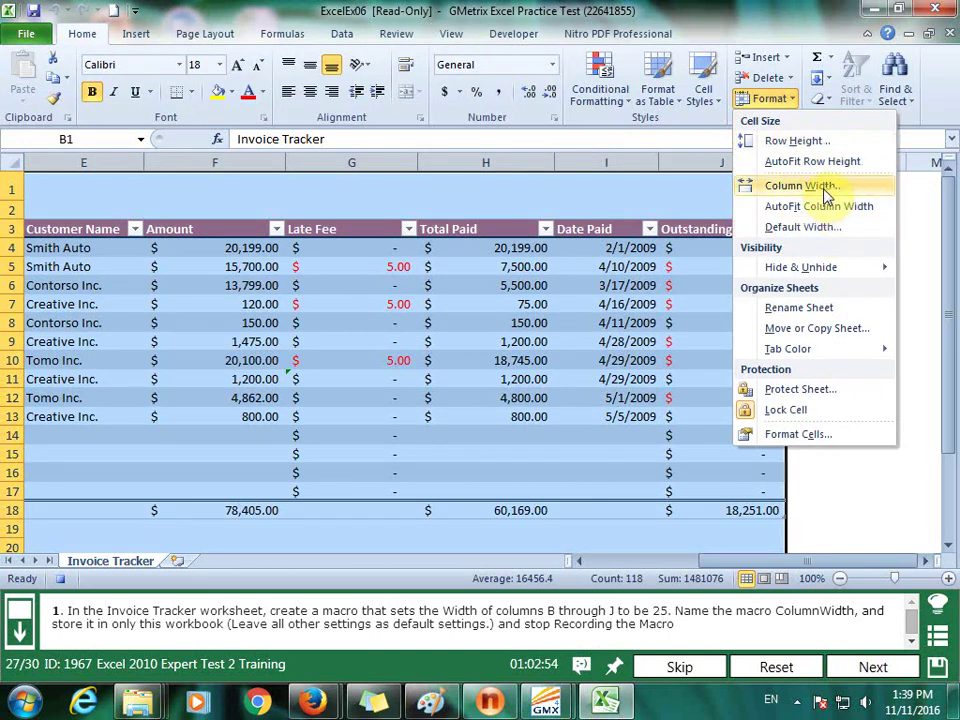
{"action": "left_click", "coordinate": [814, 187]}
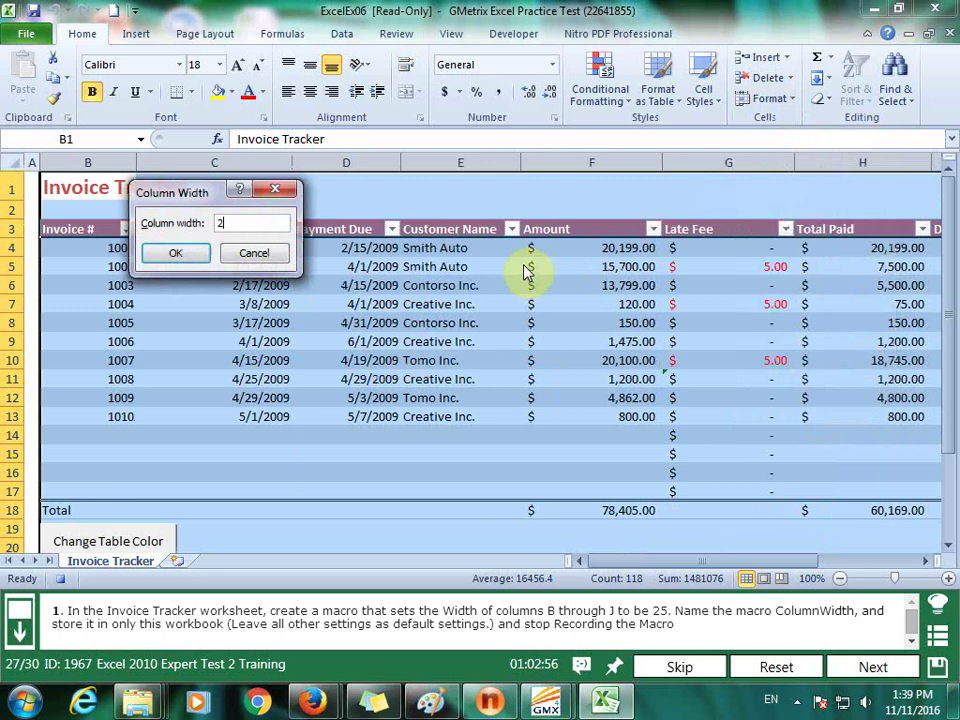
{"action": "left_click", "coordinate": [169, 252]}
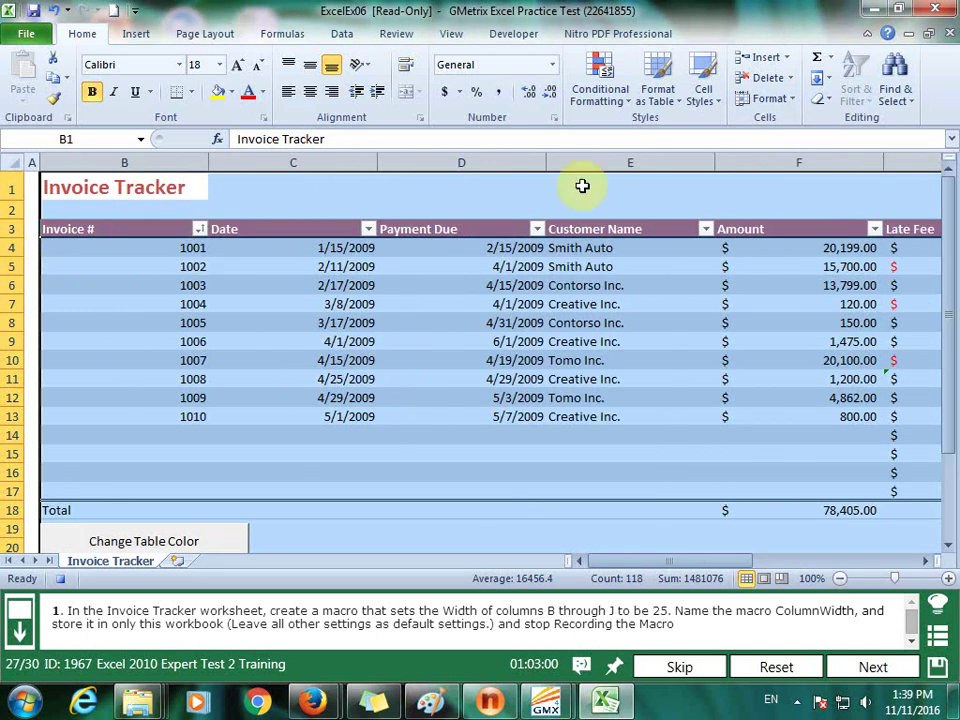
Stop the ColumnWidth macro recording and submit the answer
{"action": "left_click", "coordinate": [447, 37]}
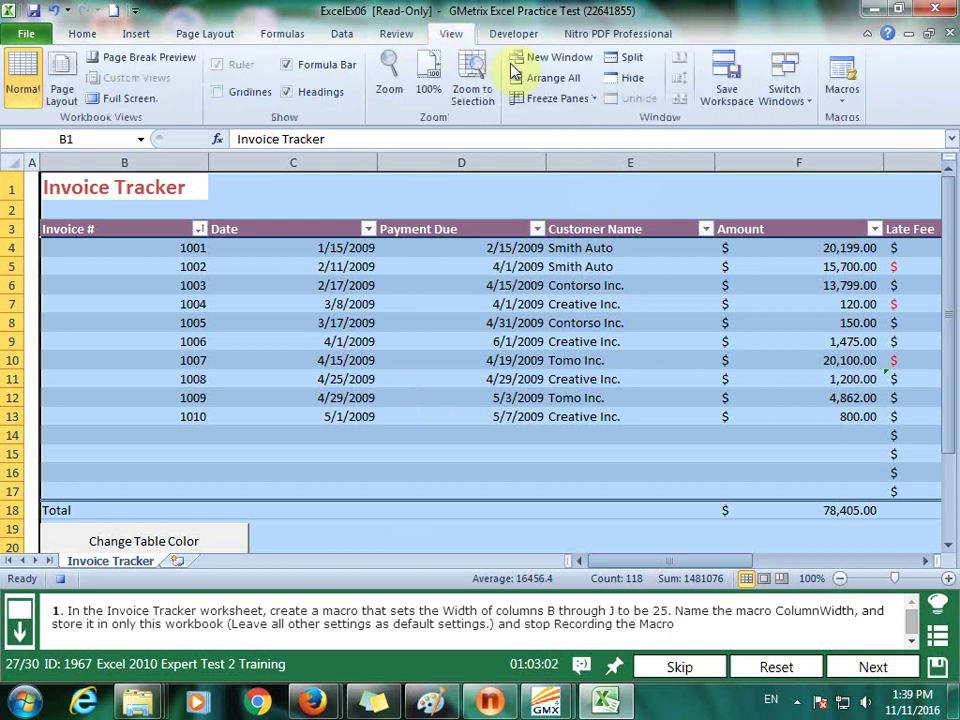
{"action": "left_click", "coordinate": [842, 80]}
{"action": "left_click", "coordinate": [853, 143]}
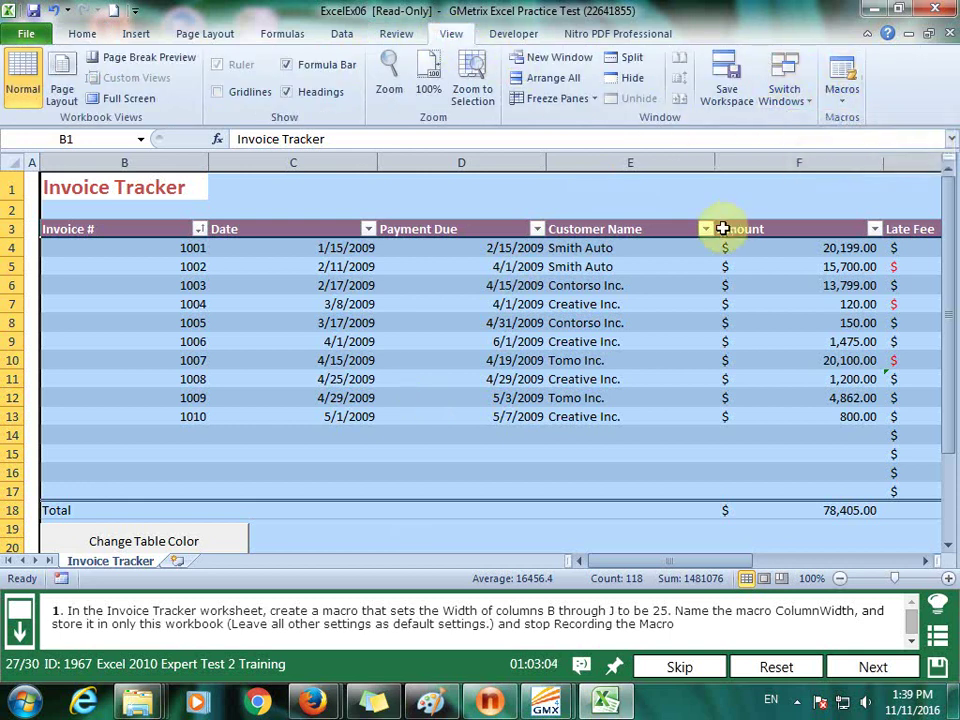
{"action": "left_click", "coordinate": [439, 399]}
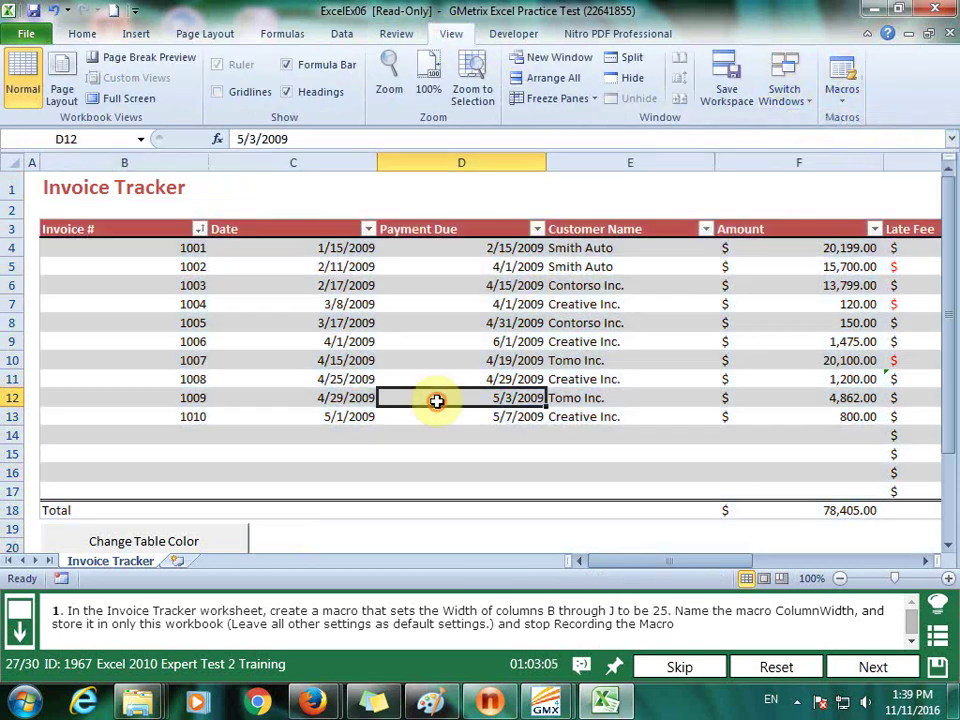
{"action": "left_click", "coordinate": [875, 667]}
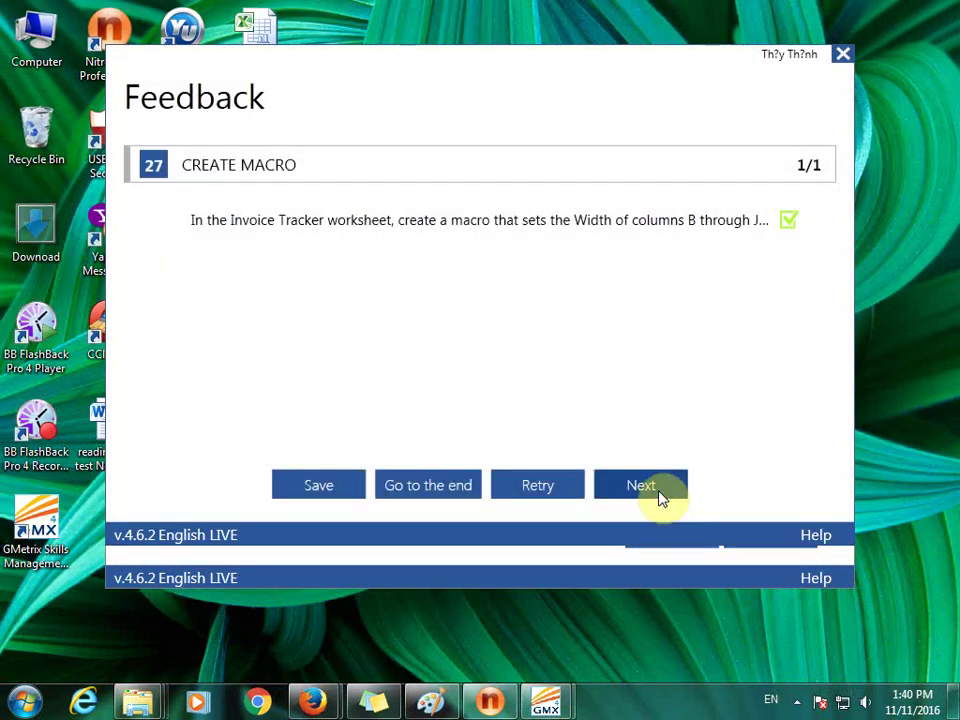
{"action": "left_click", "coordinate": [658, 497]}
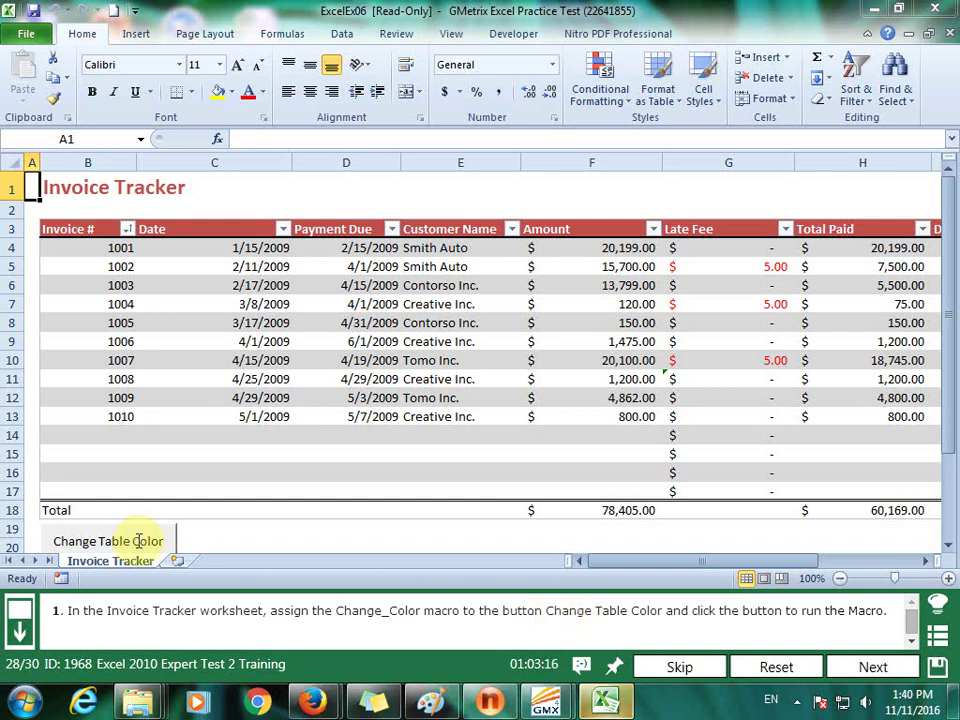
Assign the Change_Color macro to the Change Table Color button
{"action": "left_click", "coordinate": [173, 533]}
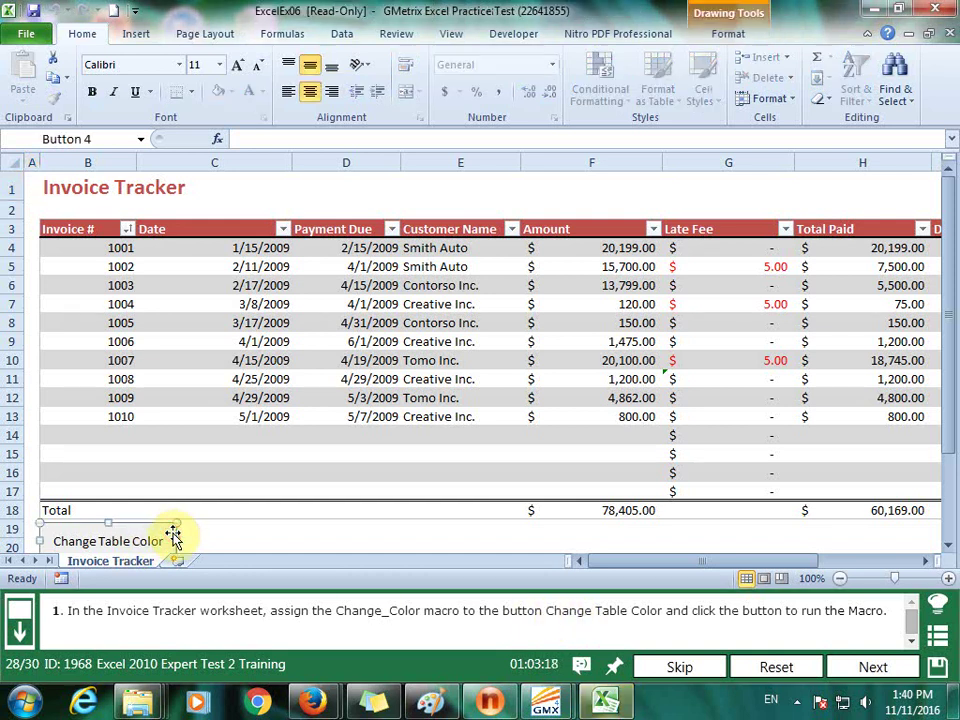
{"action": "right_click", "coordinate": [174, 538]}
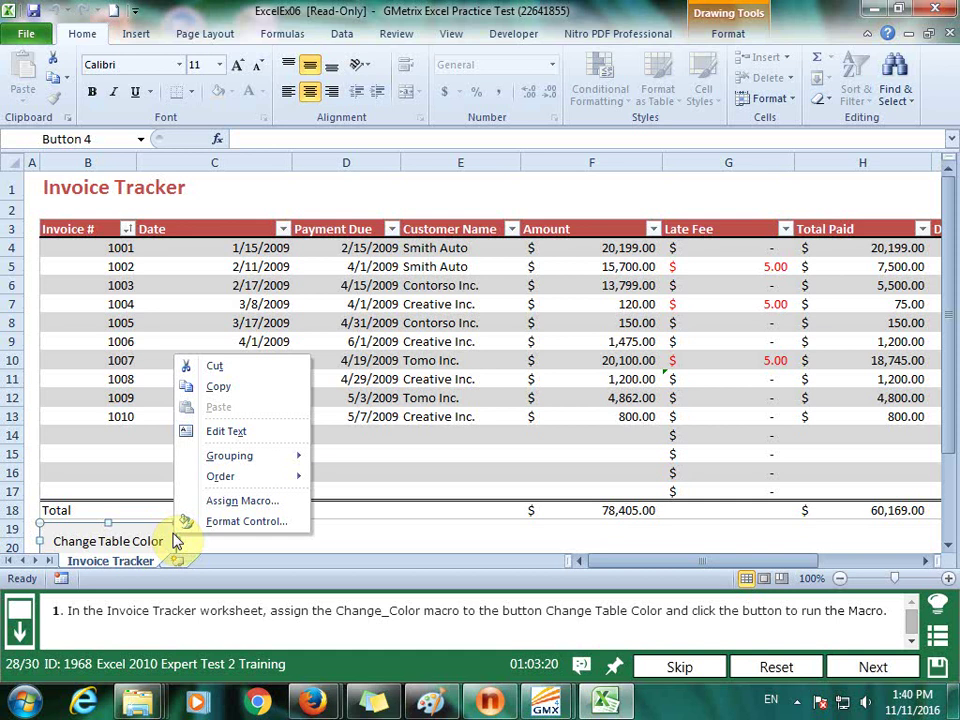
{"action": "left_click", "coordinate": [222, 500]}
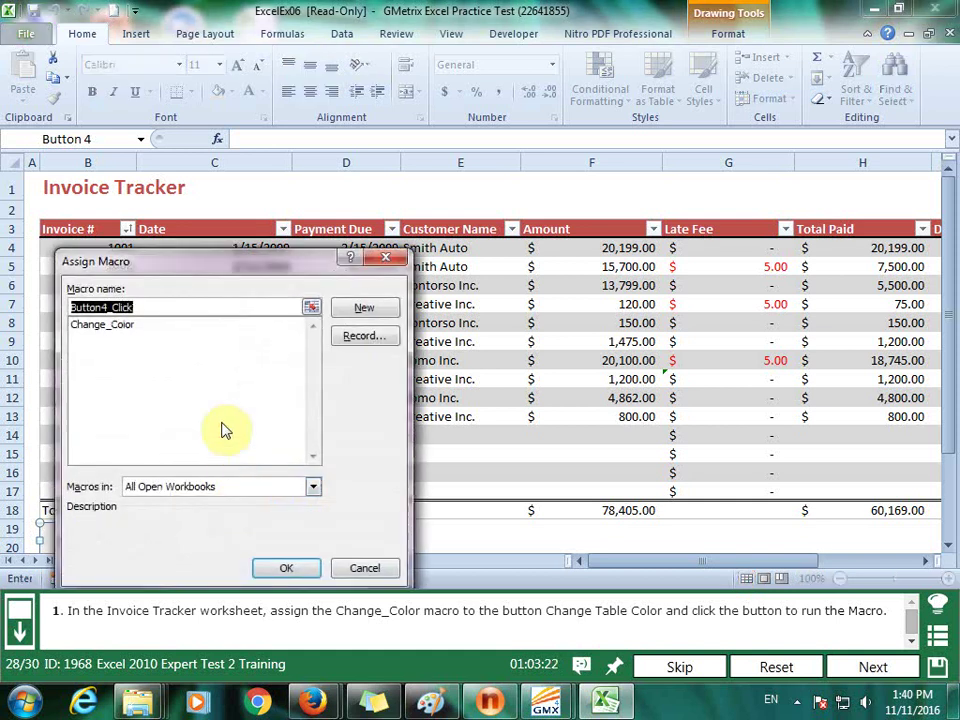
{"action": "left_click", "coordinate": [119, 325]}
{"action": "left_click", "coordinate": [293, 569]}
Run the button to turn the table header blue, then submit
{"action": "left_click", "coordinate": [413, 535]}
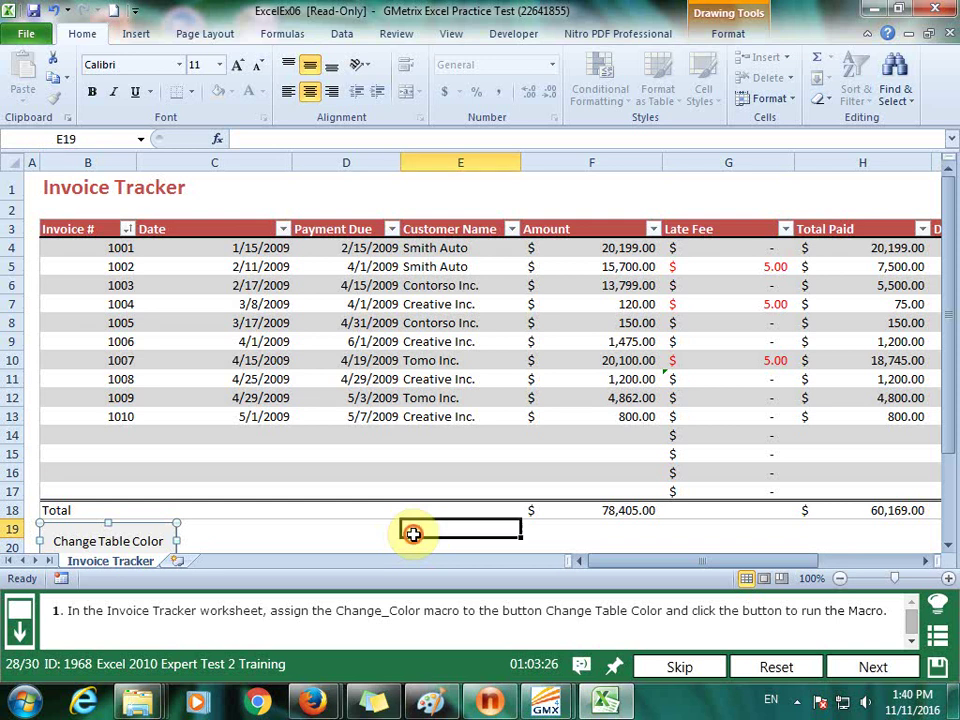
{"action": "left_click", "coordinate": [160, 545]}
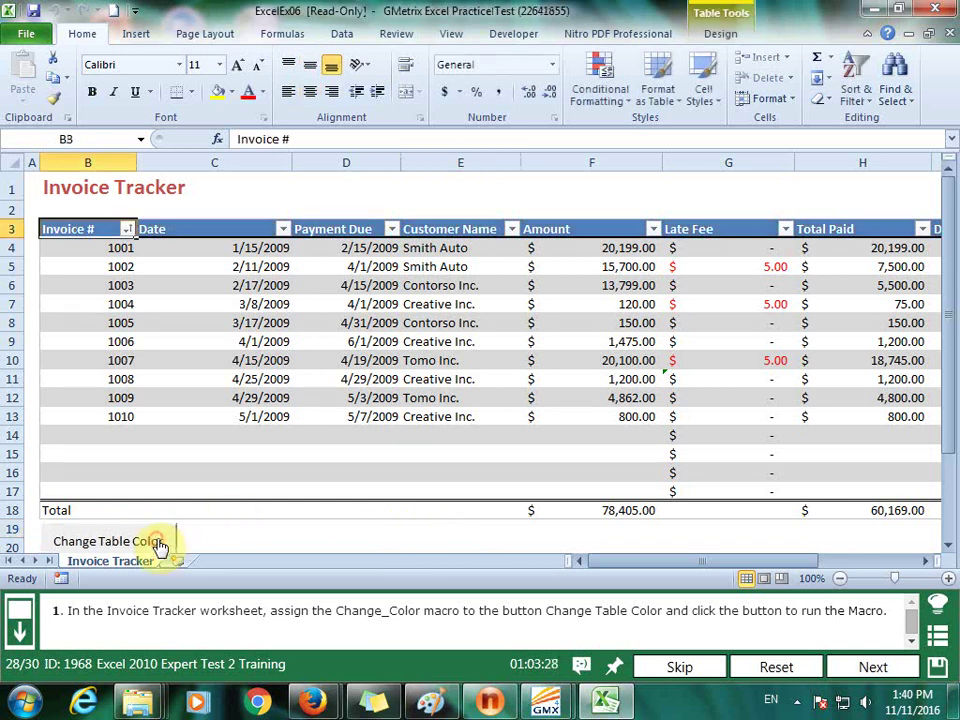
{"action": "left_click", "coordinate": [880, 670]}
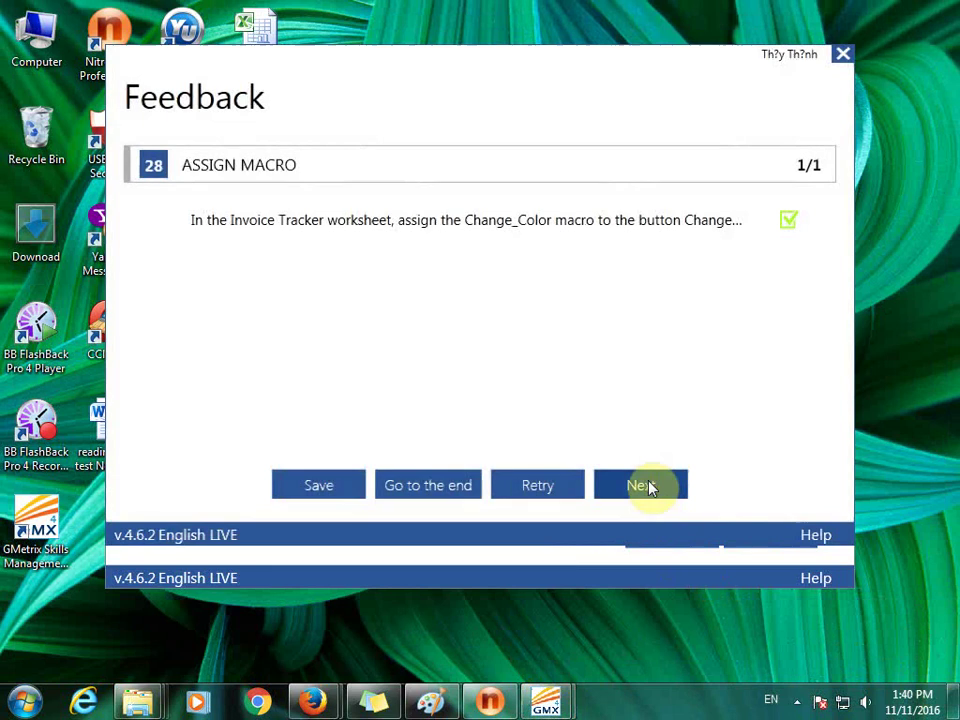
{"action": "left_click", "coordinate": [648, 487]}
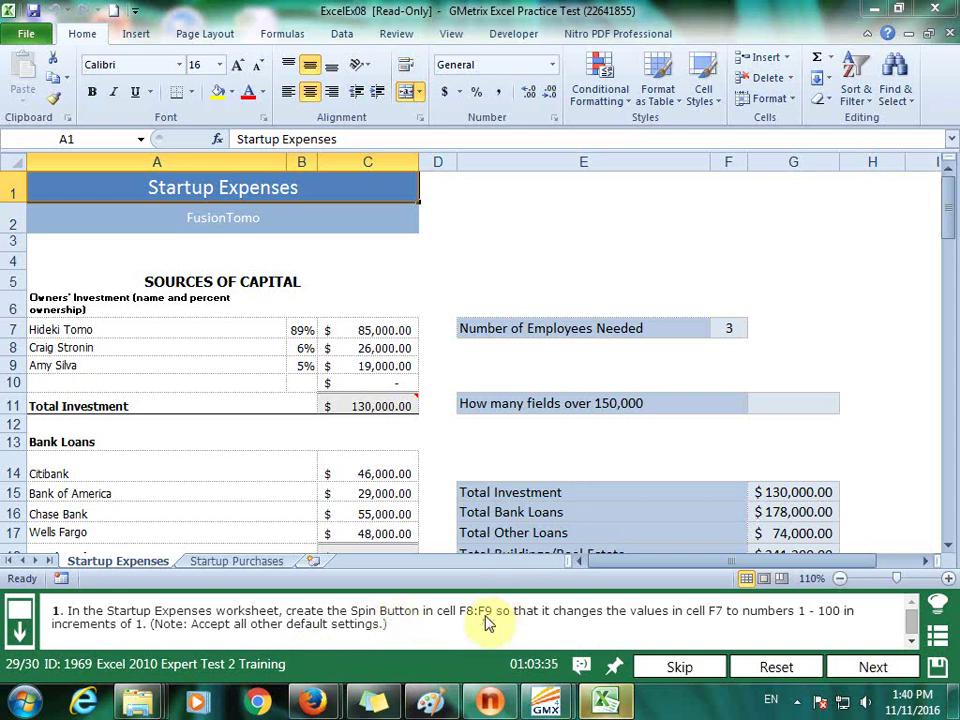
Draw a form-control spin button over cells F8:F9
{"action": "left_click_drag", "start_coordinate": [733, 343], "coordinate": [735, 368]}
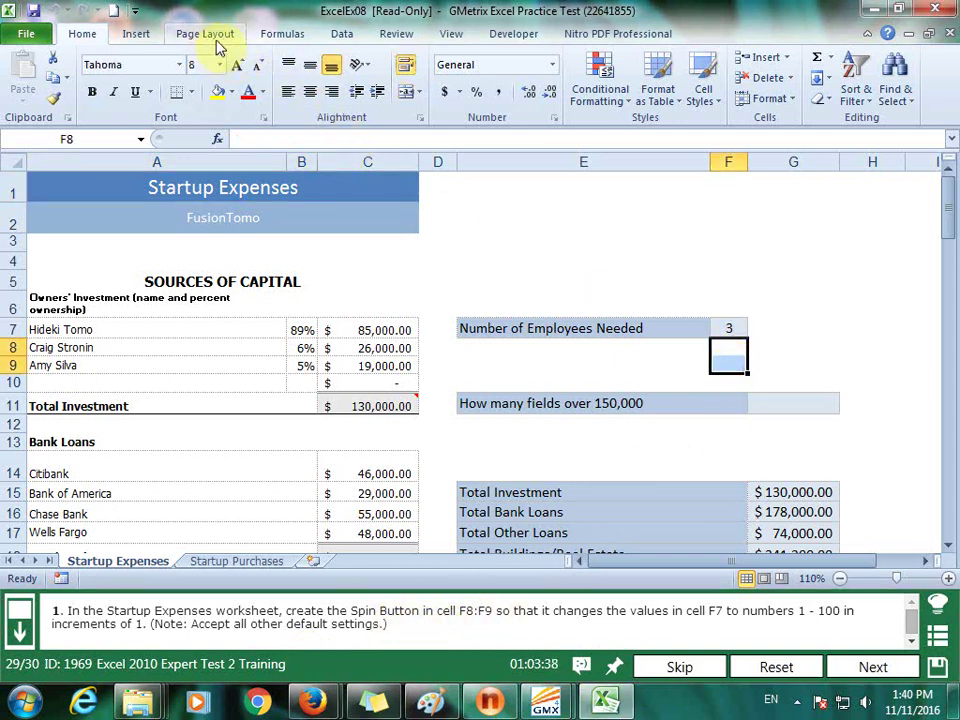
{"action": "left_click", "coordinate": [508, 40]}
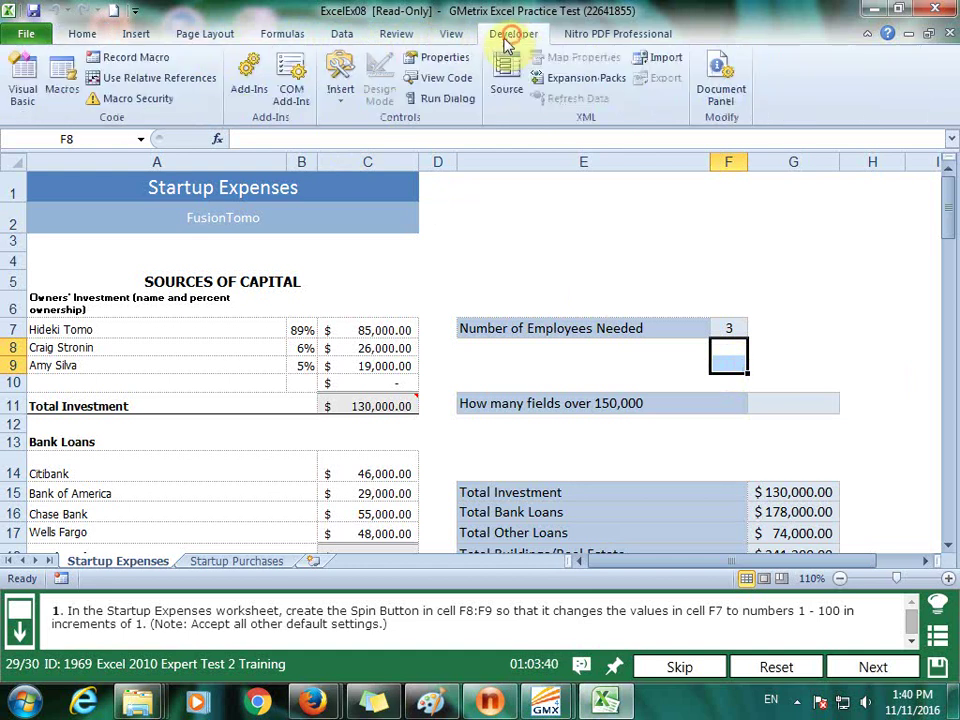
{"action": "left_click", "coordinate": [340, 90]}
{"action": "left_click", "coordinate": [385, 135]}
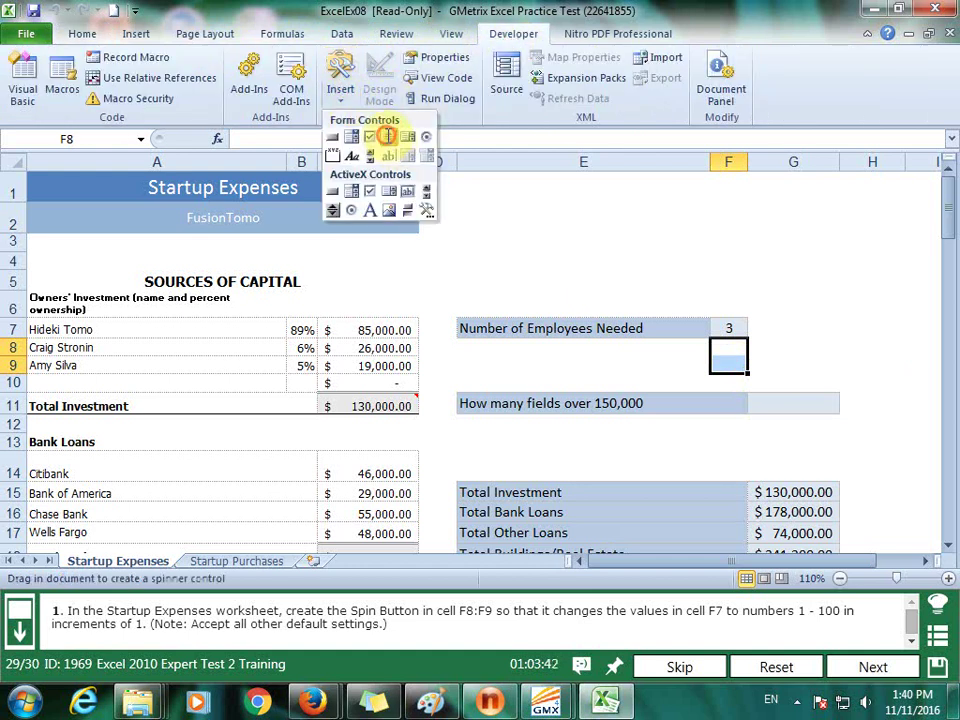
{"action": "left_click_drag", "start_coordinate": [714, 342], "coordinate": [745, 372]}
Set the spinner to minimum 1, maximum 100, increment 1, linked to F7, and submit
{"action": "right_click", "coordinate": [736, 370]}
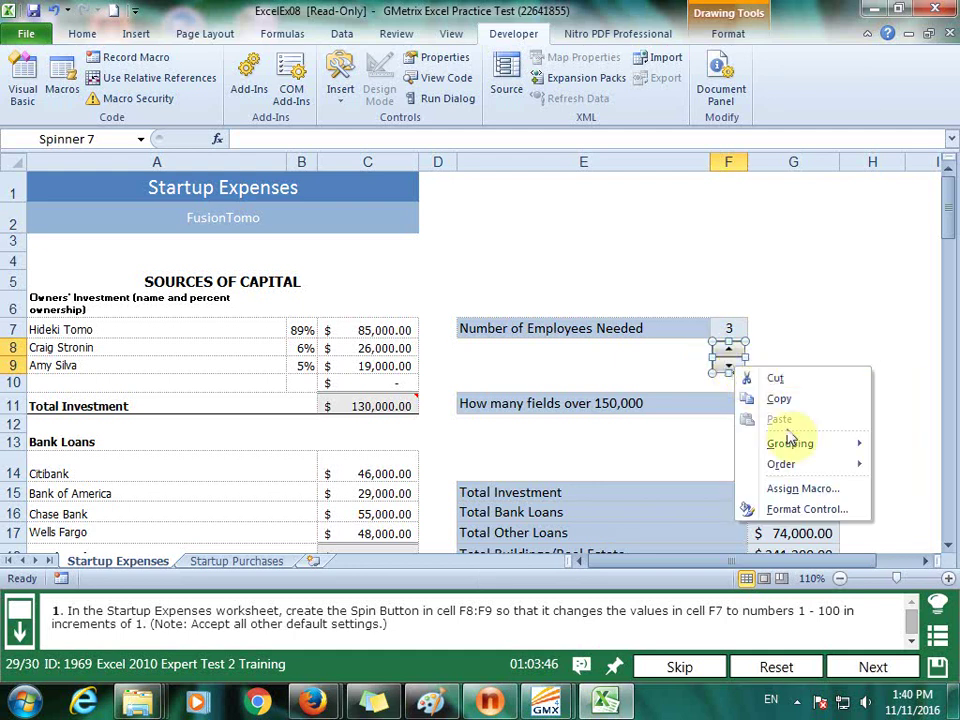
{"action": "left_click", "coordinate": [800, 510]}
{"action": "mouse_move", "coordinate": [155, 127]}
{"action": "left_mouse_down"}
{"action": "mouse_move", "coordinate": [135, 125]}
{"action": "mouse_move", "coordinate": [100, 158]}
{"action": "left_mouse_up"}
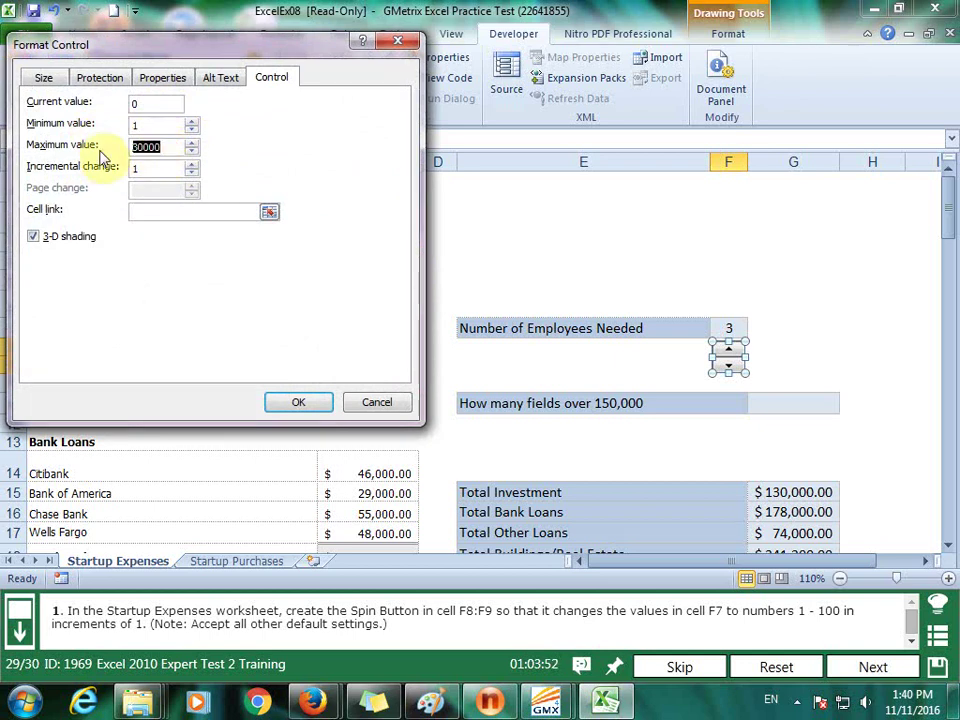
{"action": "type", "text": "00"}
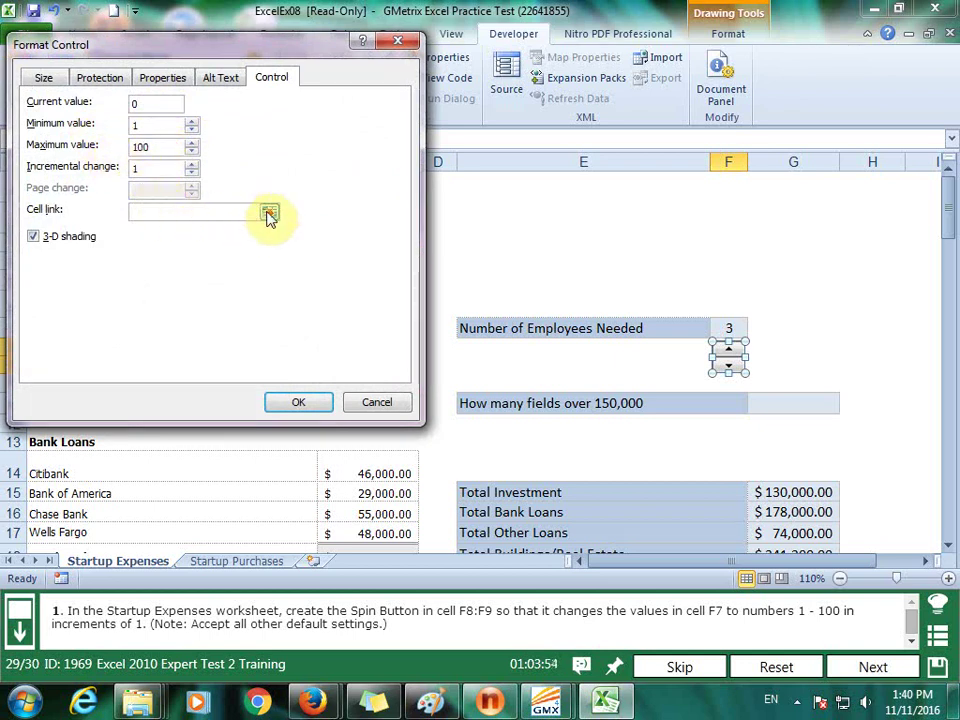
{"action": "left_click", "coordinate": [269, 212]}
{"action": "left_click", "coordinate": [733, 327]}
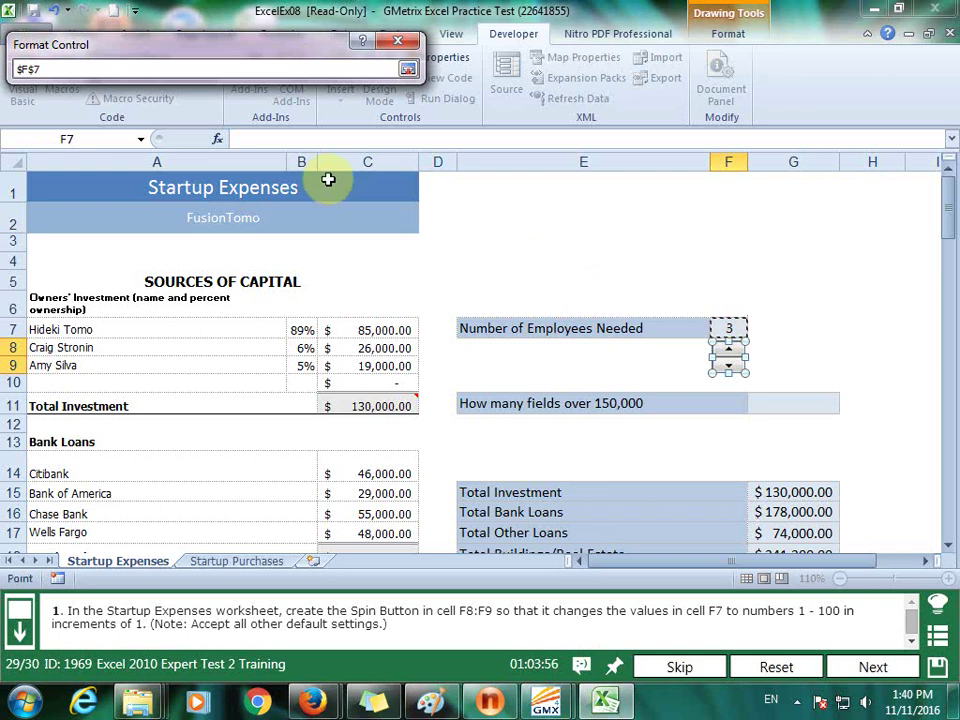
{"action": "left_click", "coordinate": [407, 68]}
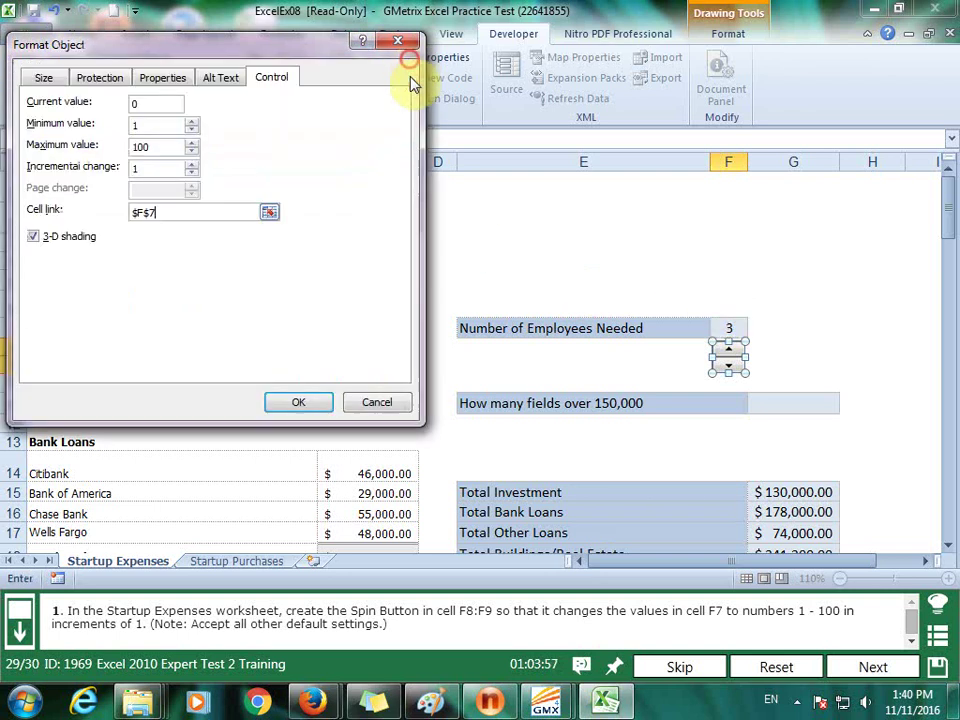
{"action": "left_click", "coordinate": [318, 400]}
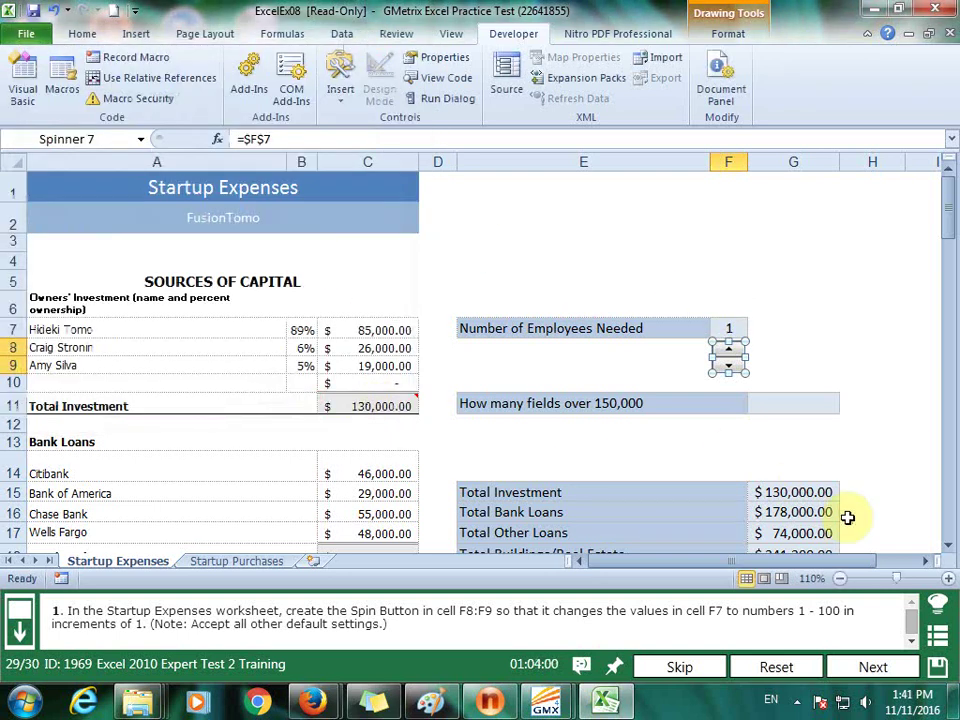
{"action": "left_click", "coordinate": [906, 670]}
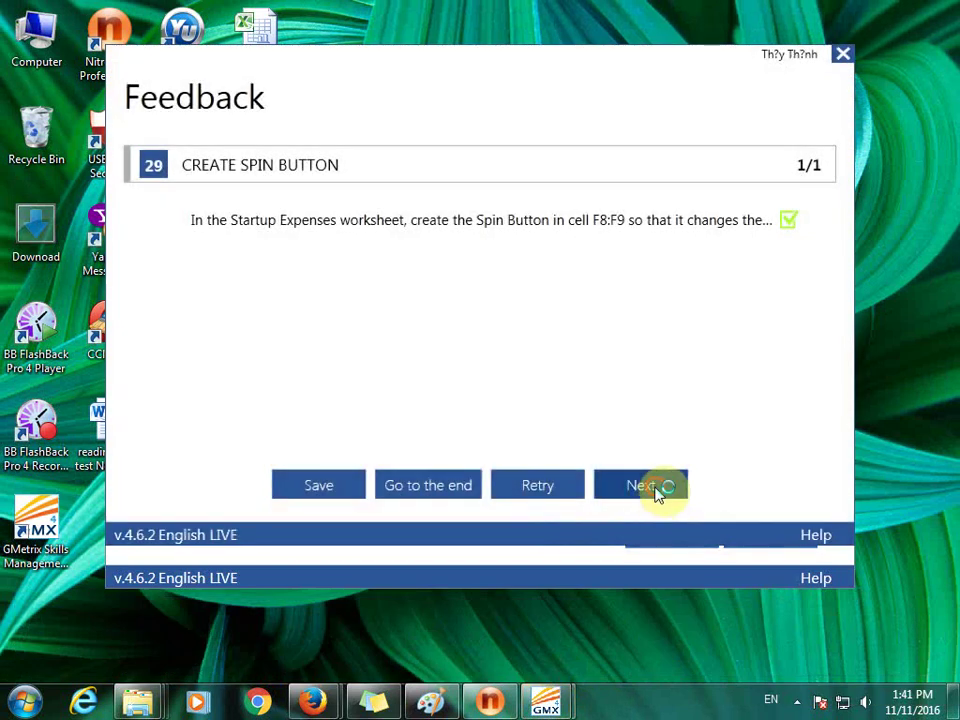
{"action": "left_click", "coordinate": [656, 483]}
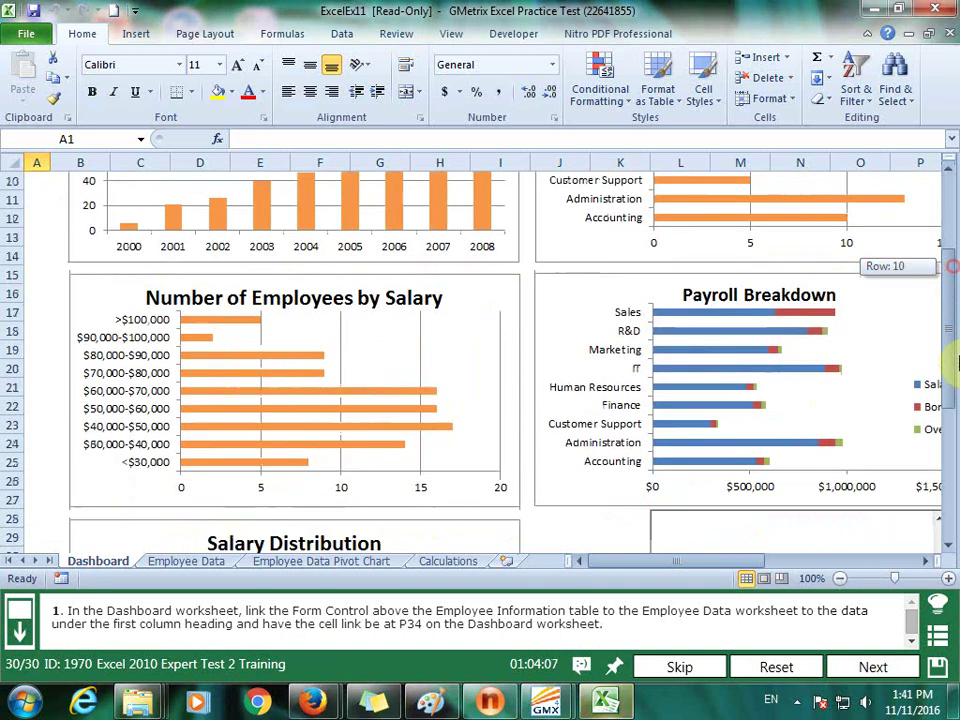
Set the Dashboard list box's input range to the employee names in 'Employee Data'!$A$3:$A$98
{"action": "left_click_drag", "start_coordinate": [953, 272], "coordinate": [950, 300]}
{"action": "left_click", "coordinate": [768, 344]}
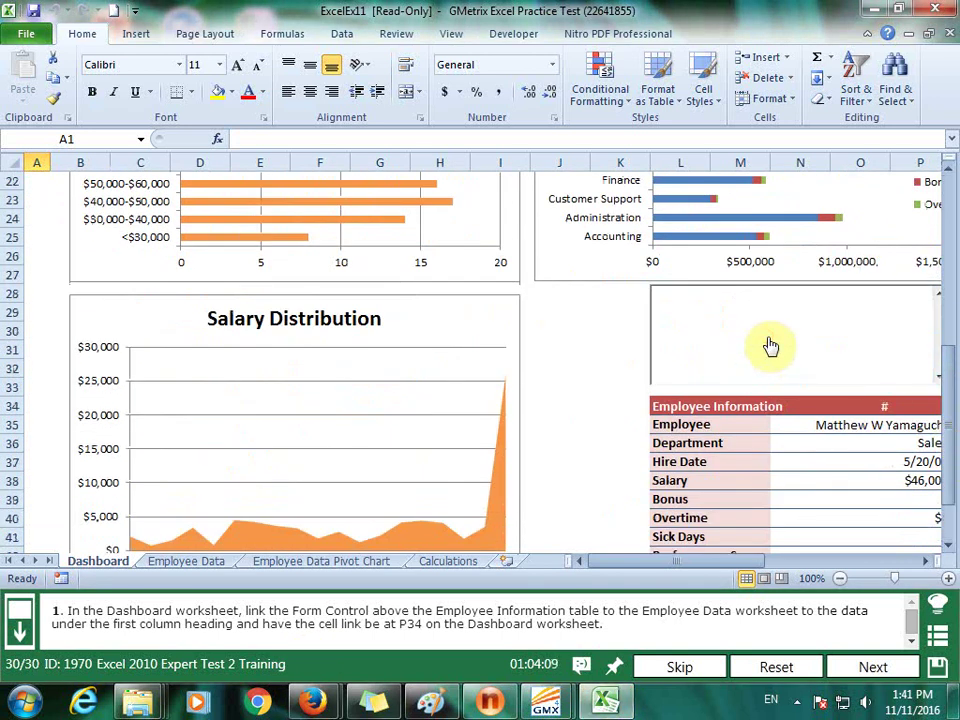
{"action": "right_click", "coordinate": [770, 346]}
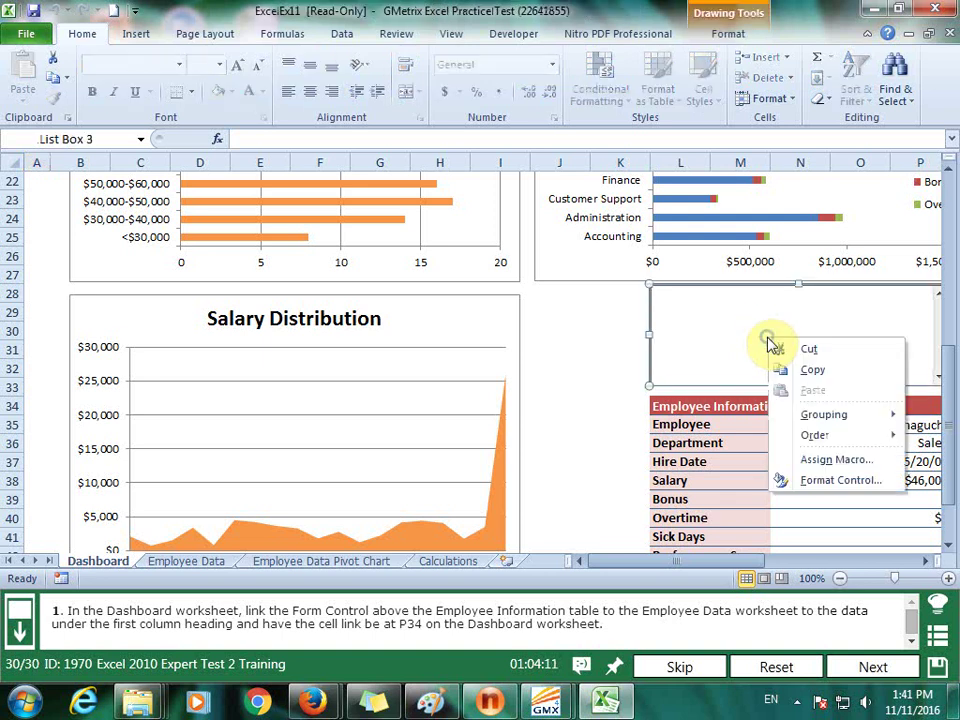
{"action": "left_click", "coordinate": [866, 480]}
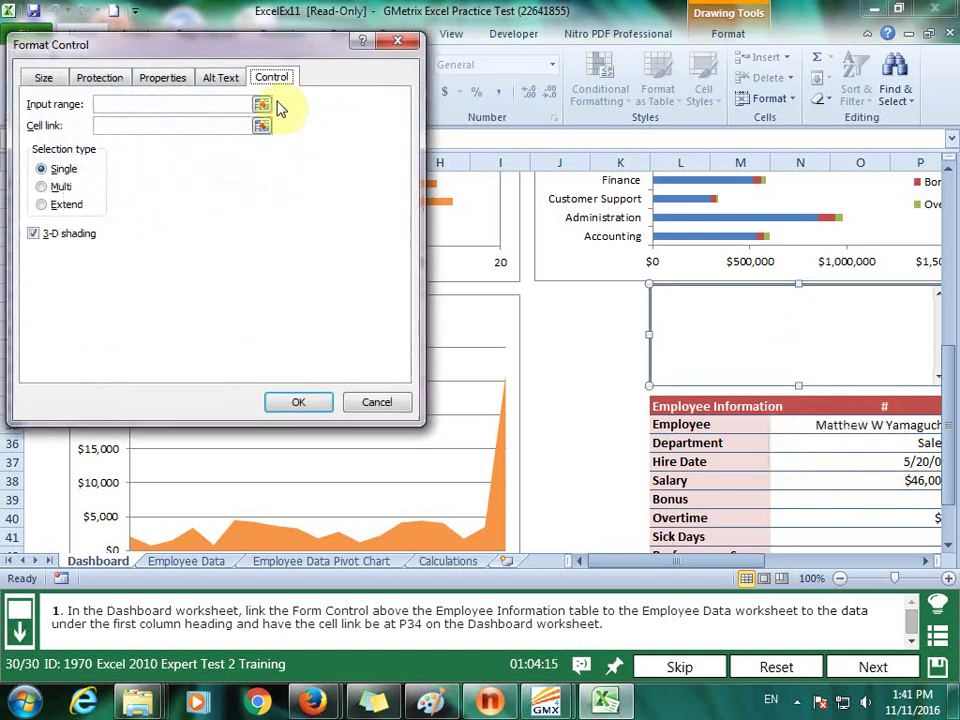
{"action": "left_click", "coordinate": [263, 103]}
{"action": "left_click", "coordinate": [208, 563]}
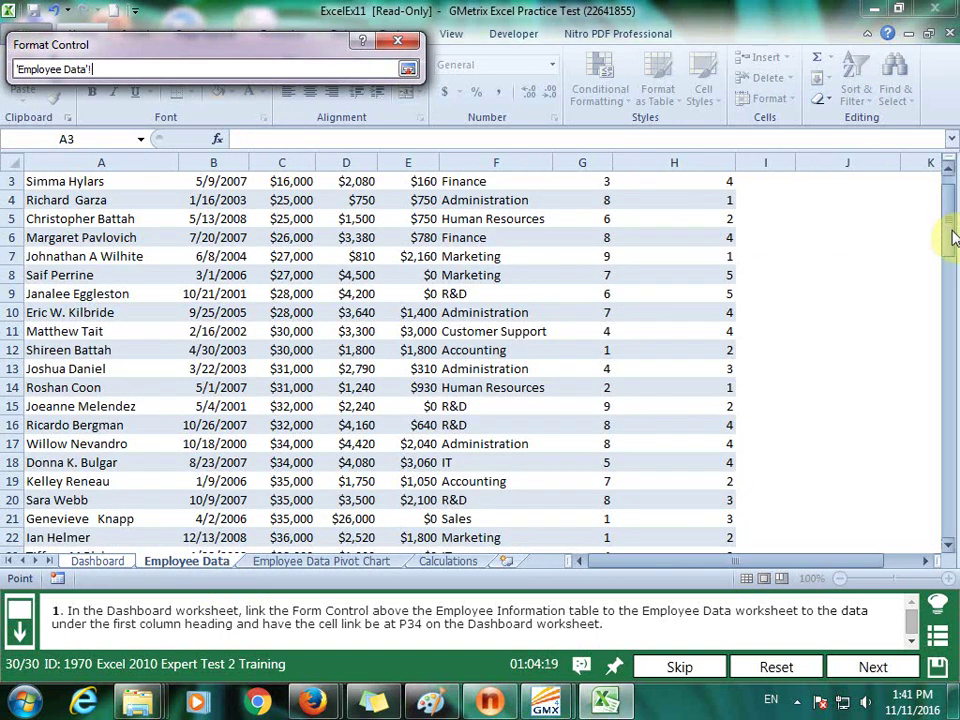
{"action": "left_click_drag", "start_coordinate": [949, 236], "coordinate": [949, 203]}
{"action": "mouse_move", "coordinate": [100, 248]}
{"action": "left_mouse_down"}
{"action": "mouse_move", "coordinate": [55, 652]}
{"action": "mouse_move", "coordinate": [96, 514]}
{"action": "left_mouse_up"}
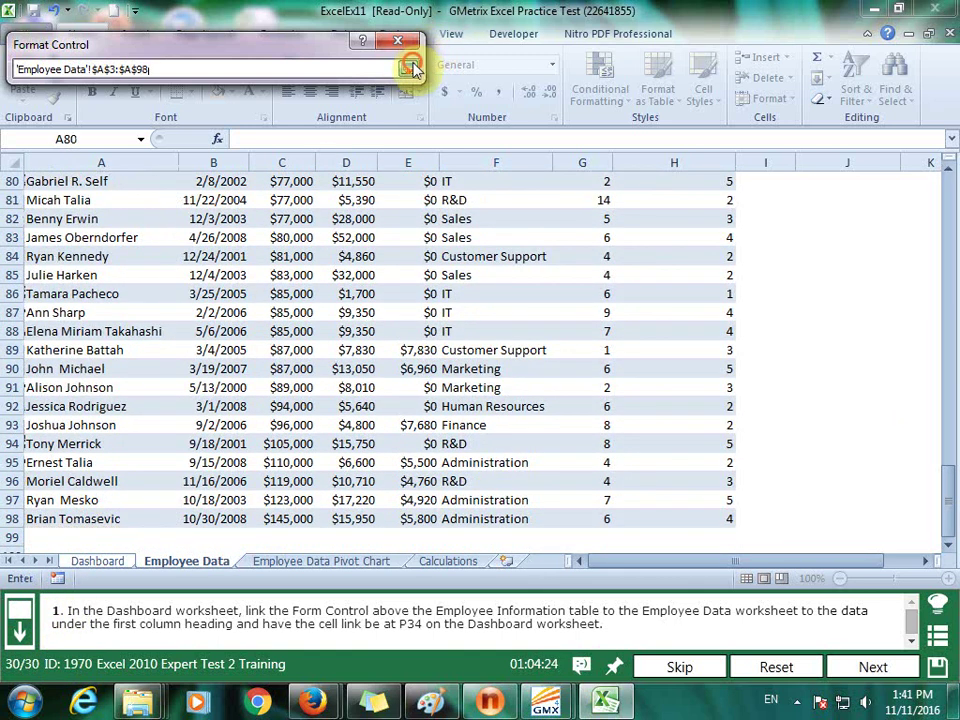
{"action": "left_click", "coordinate": [407, 68]}
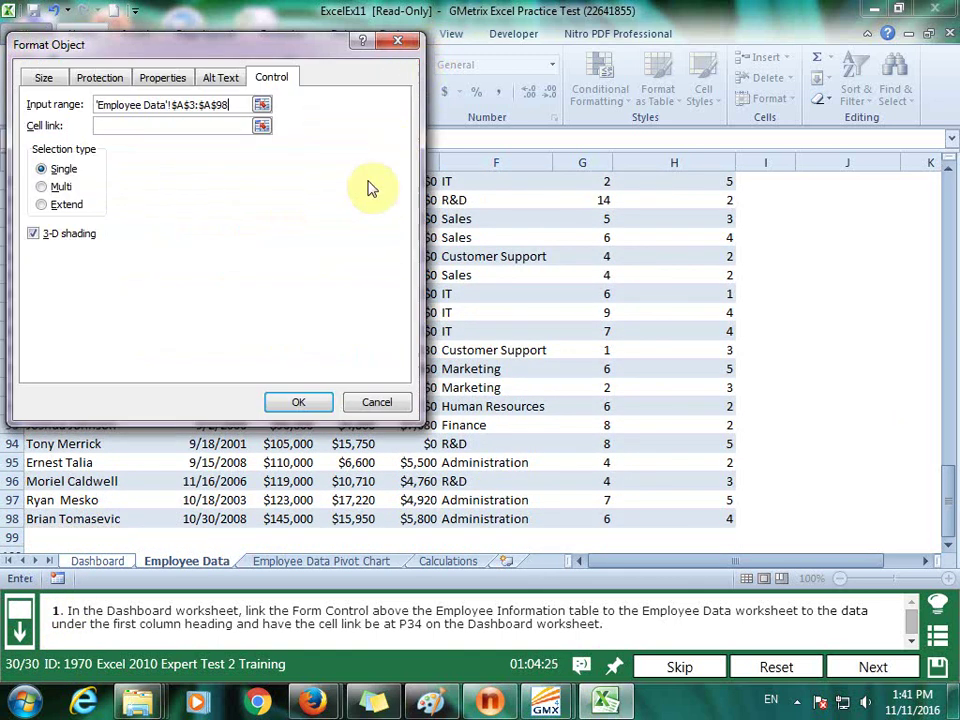
Link the list box to cell P34, confirm the settings, and submit the task
{"action": "left_click", "coordinate": [261, 128]}
{"action": "type", "text": "p34"}
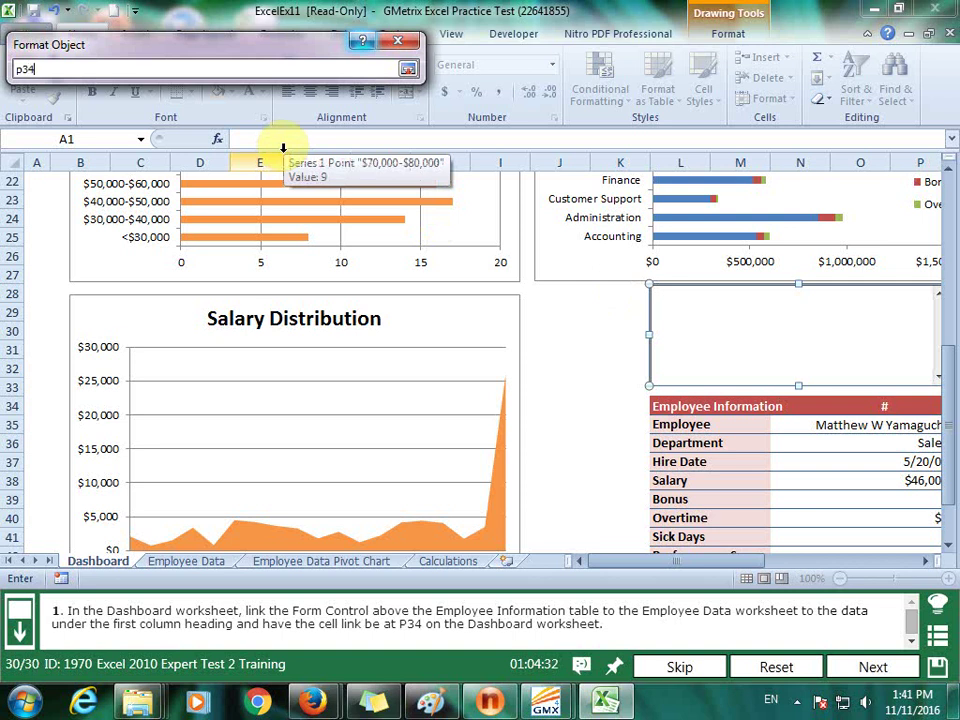
{"action": "left_click", "coordinate": [408, 69]}
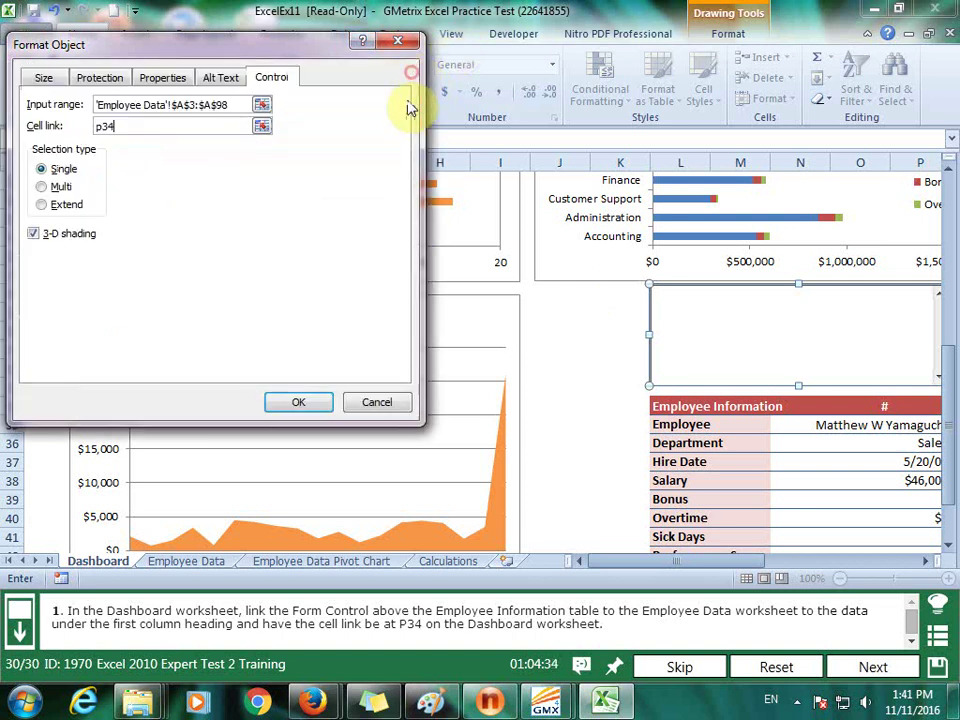
{"action": "left_click", "coordinate": [295, 404]}
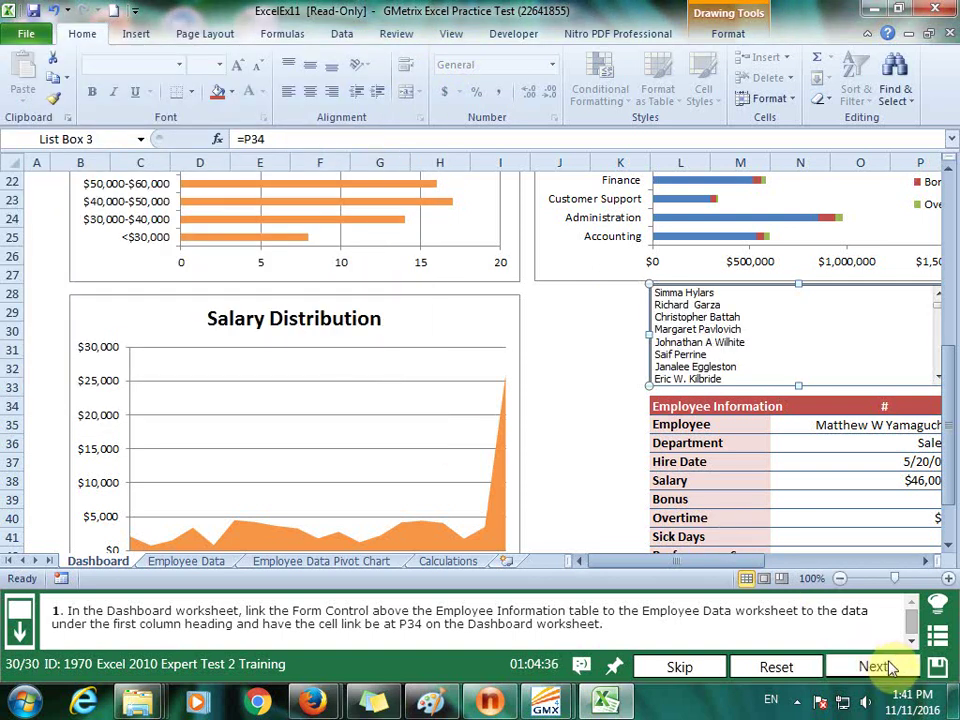
{"action": "left_click", "coordinate": [890, 667]}
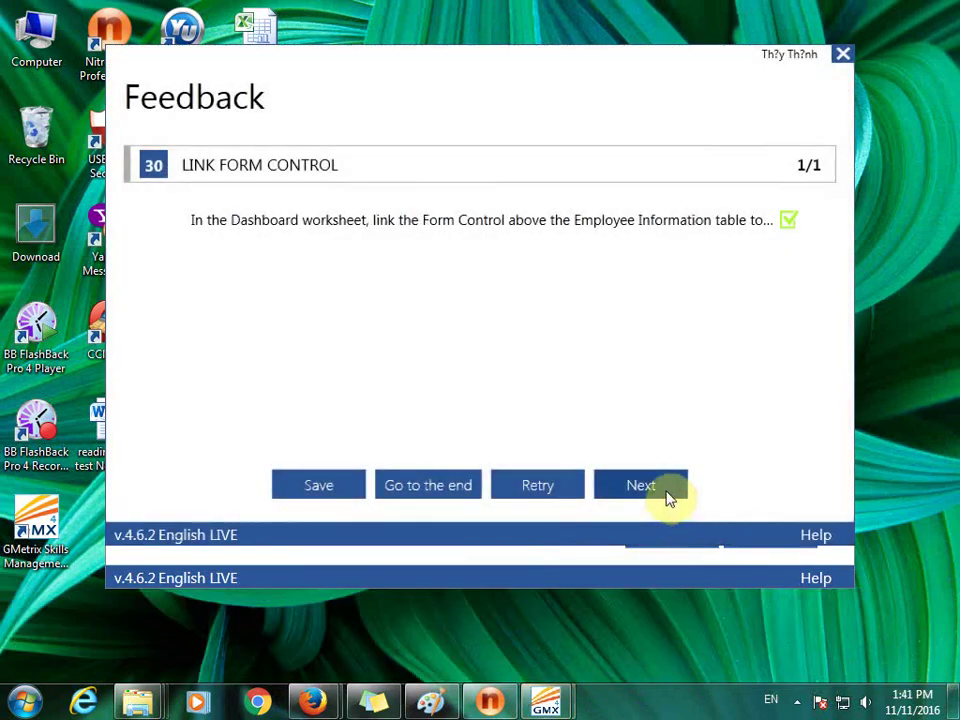